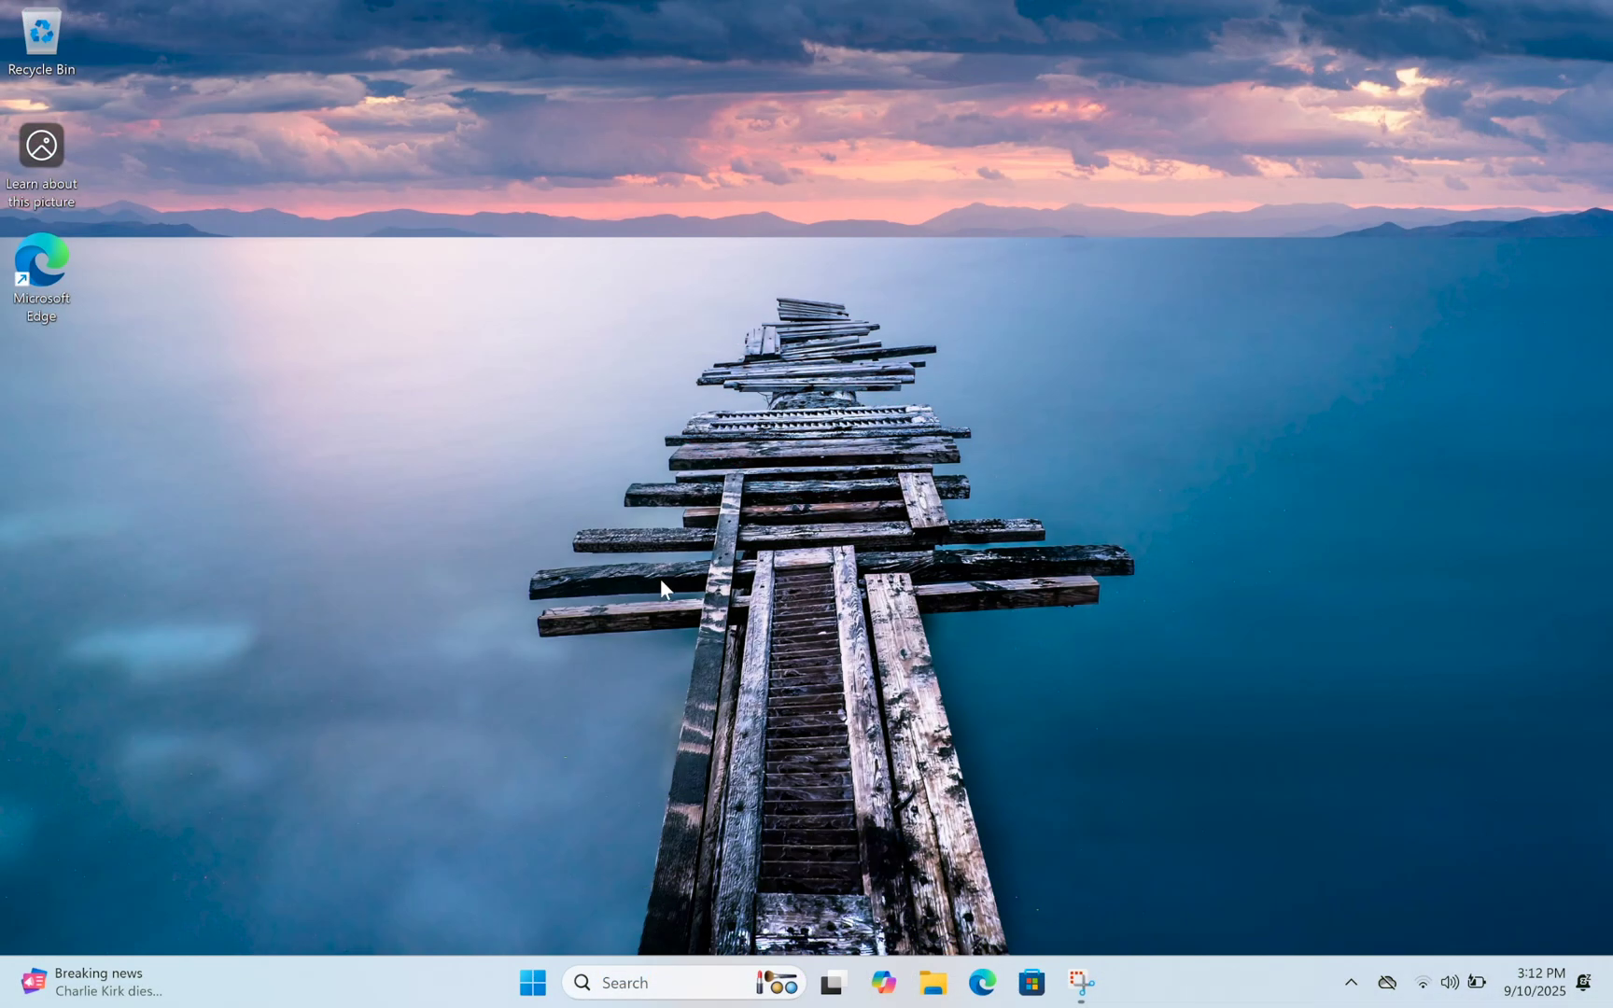
Open and close the Start menu and the news widgets board, then show the hidden tray icons.
{"action": "left_click", "coordinate": [533, 995]}
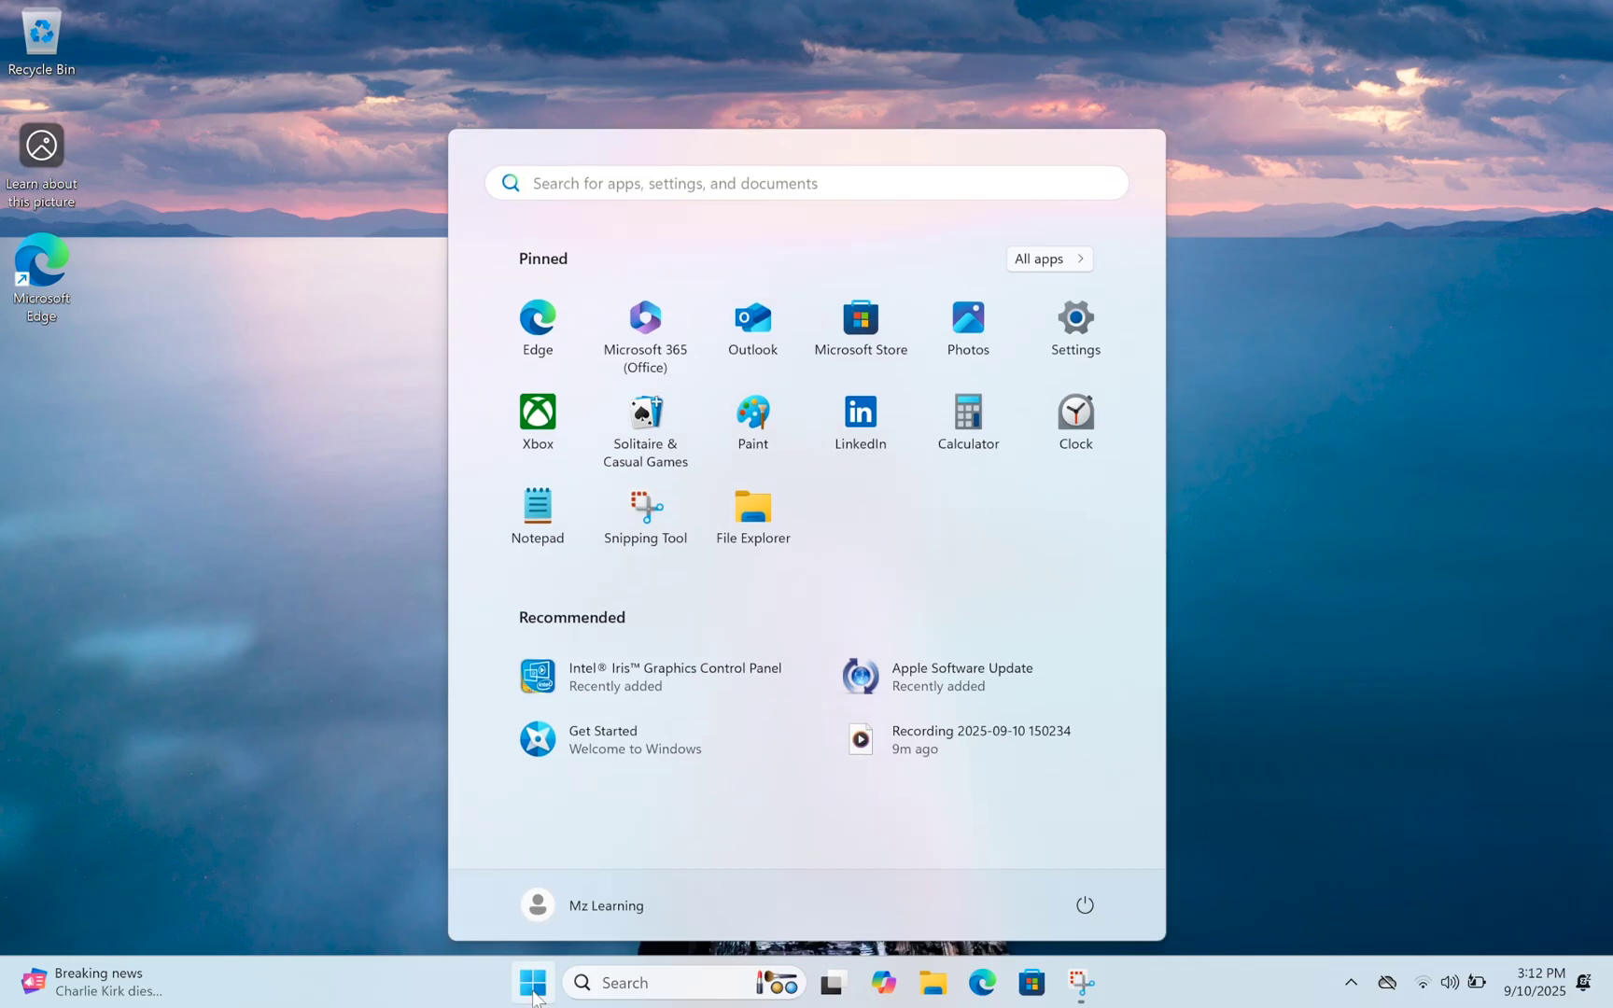
{"action": "left_click", "coordinate": [534, 993]}
{"action": "left_click", "coordinate": [98, 960]}
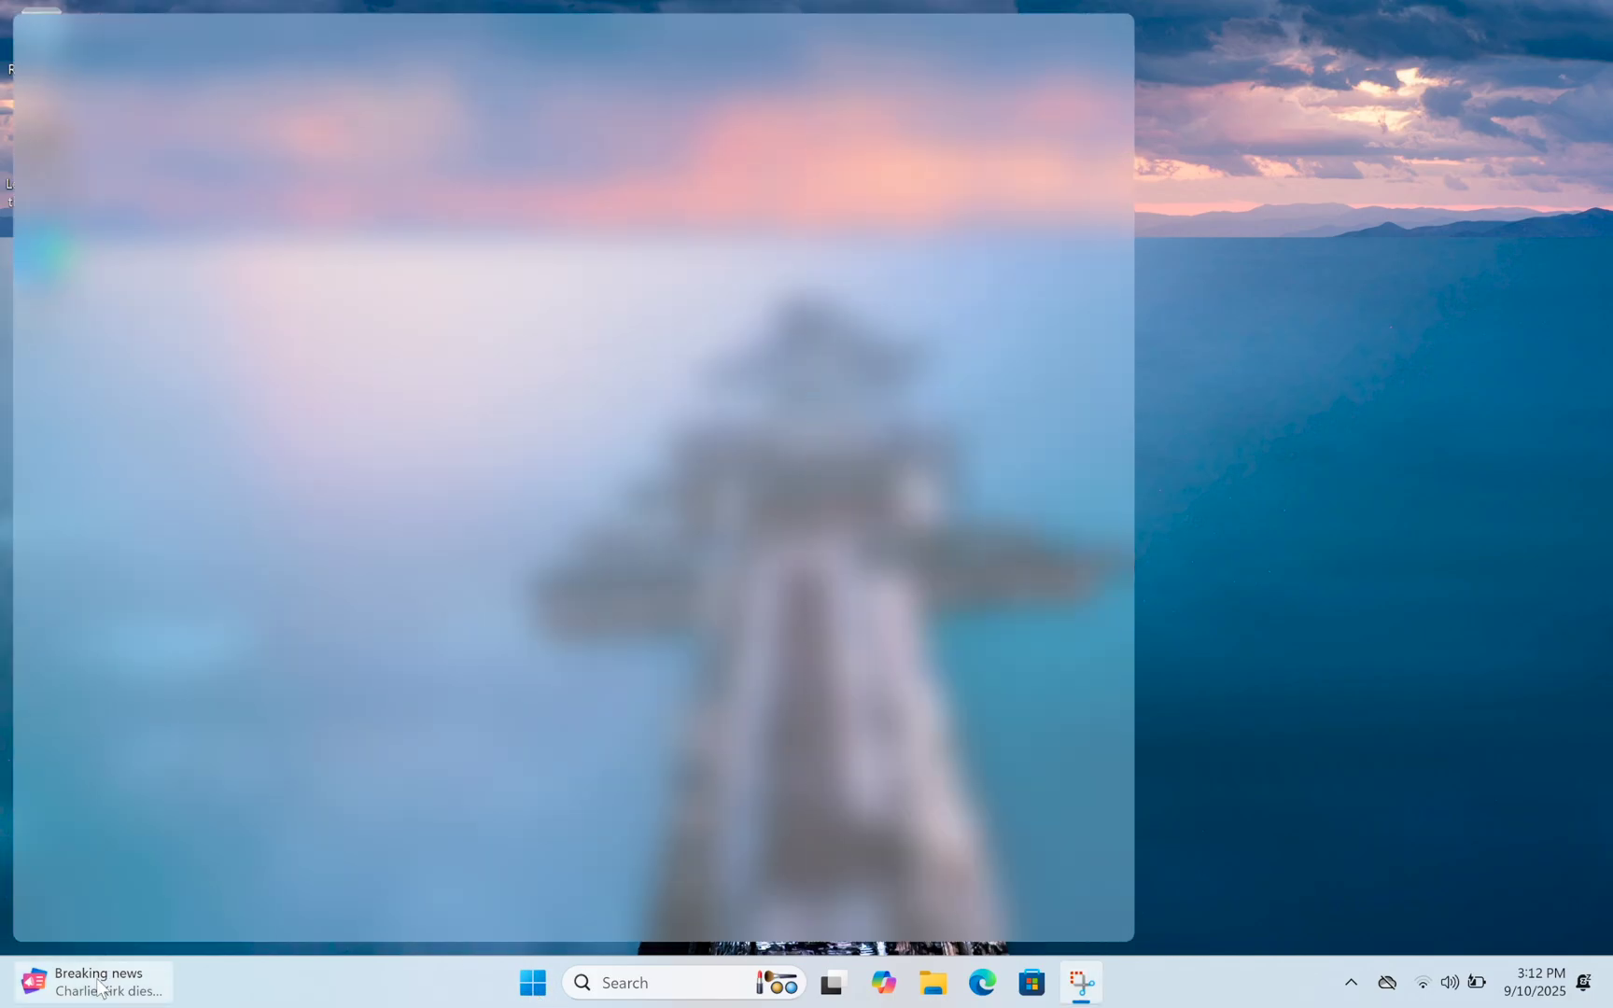
{"action": "left_click", "coordinate": [105, 961]}
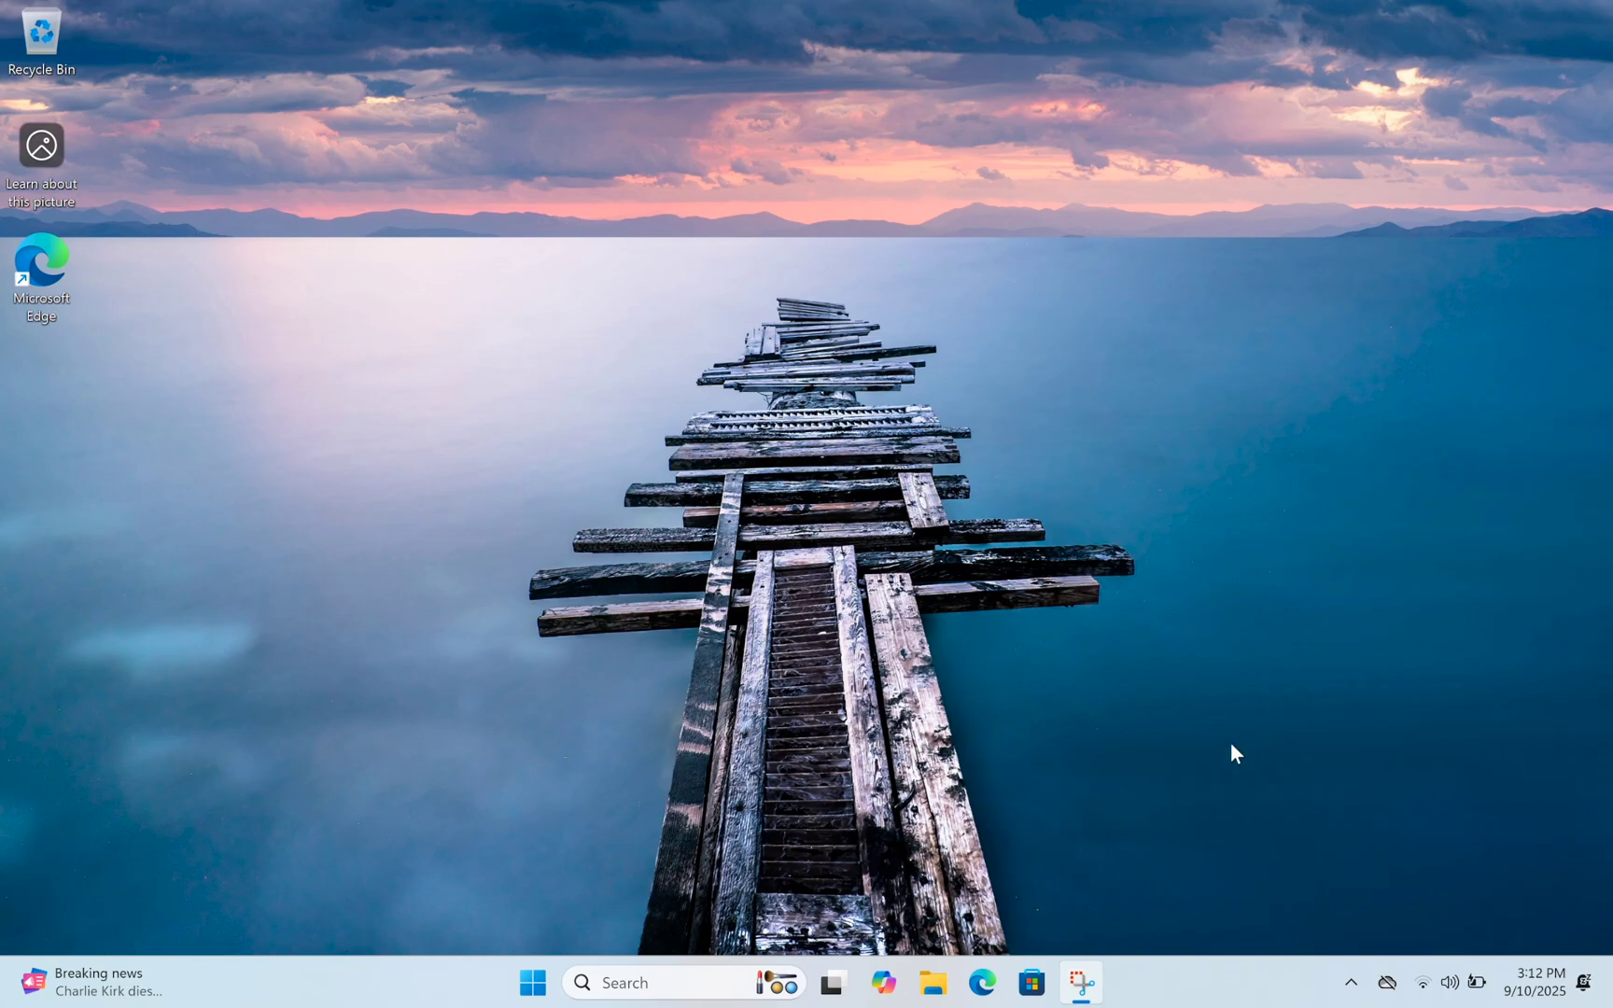
{"action": "left_click", "coordinate": [1352, 984]}
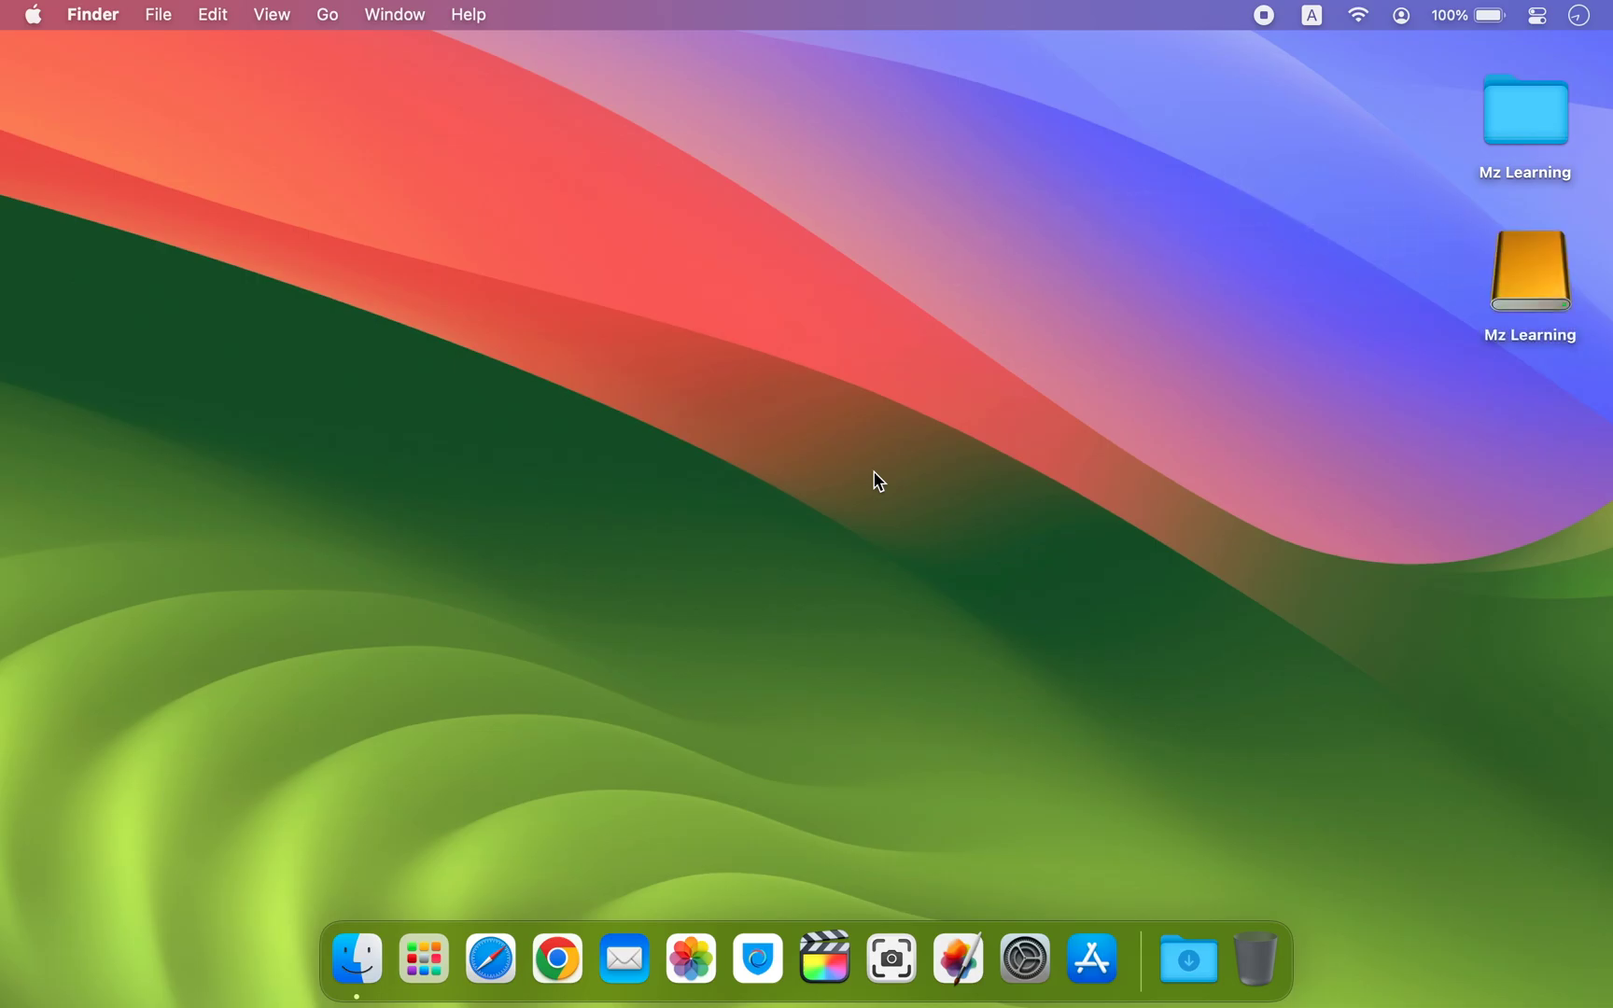
Launch Disk Utility via Spotlight, list all devices and select the Mz Learning volume.
{"action": "key", "text": "super+space"}
{"action": "type", "text": "disk"}
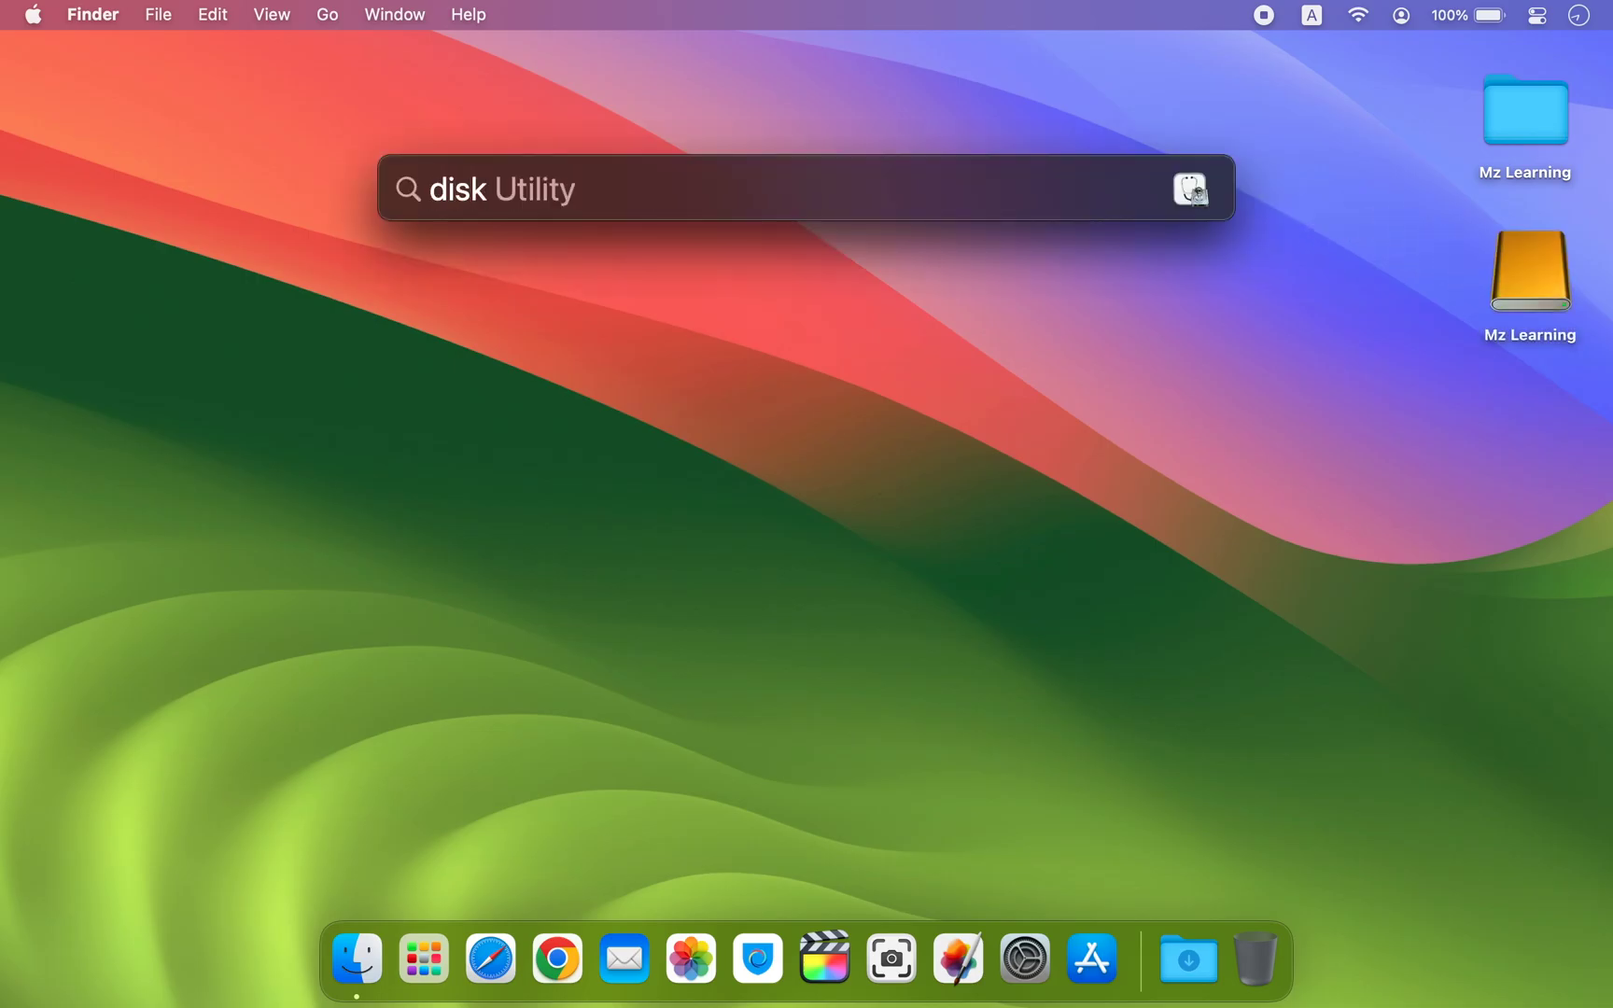
{"action": "key", "text": "Return"}
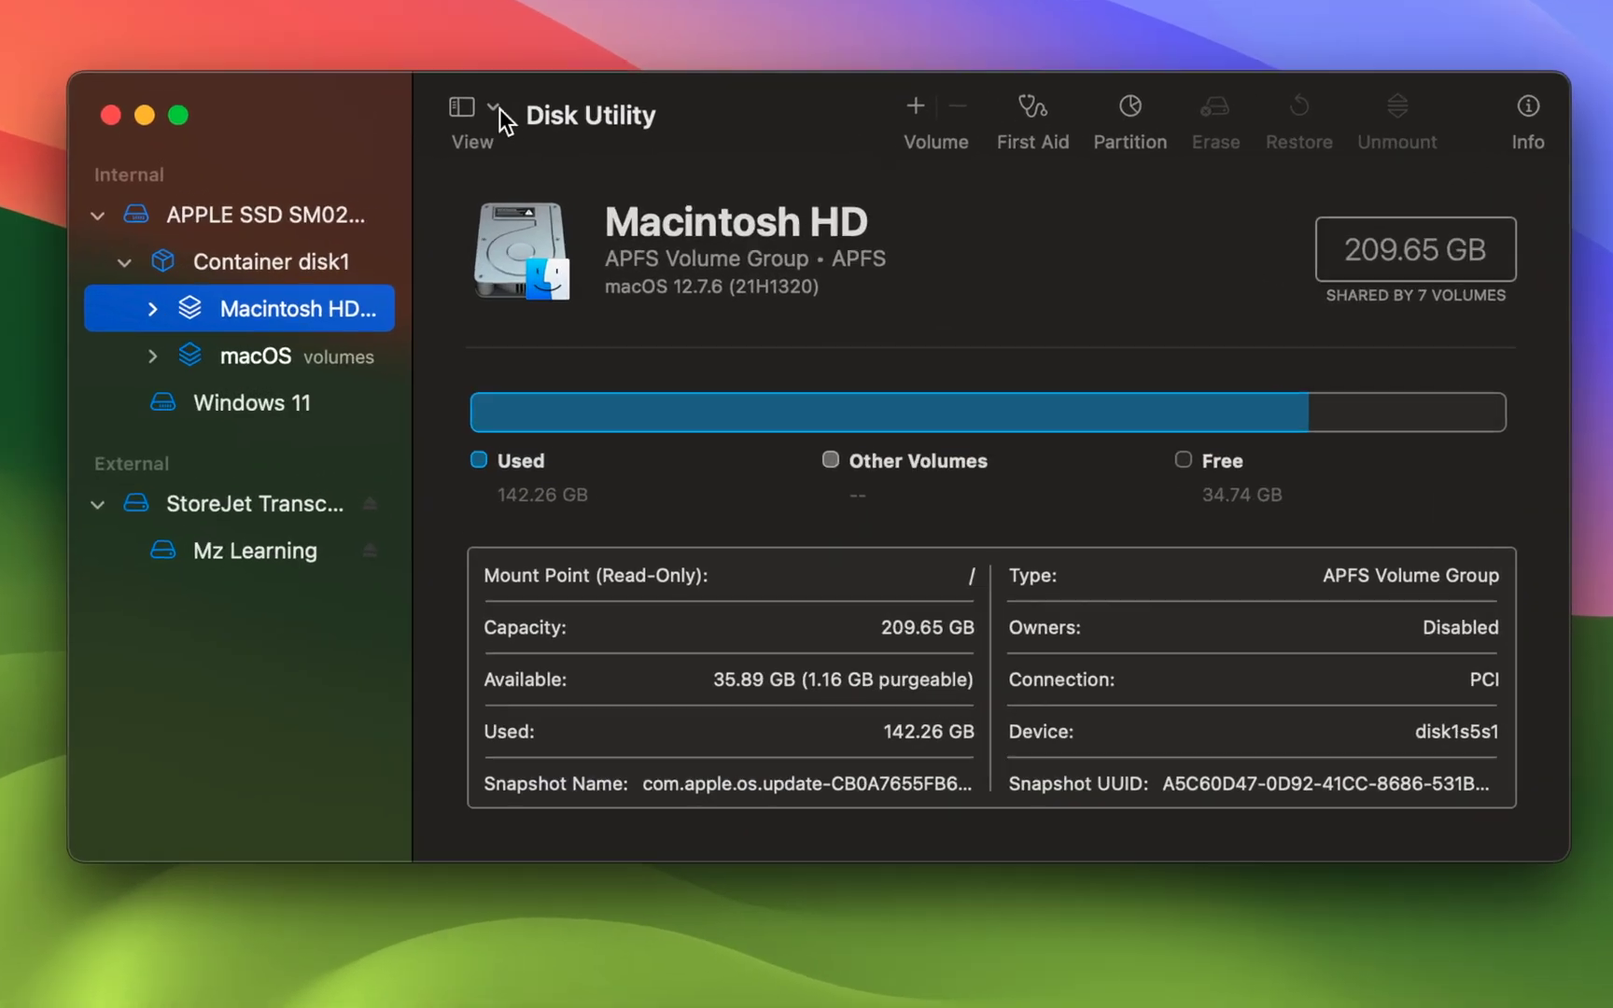
{"action": "left_click", "coordinate": [577, 182]}
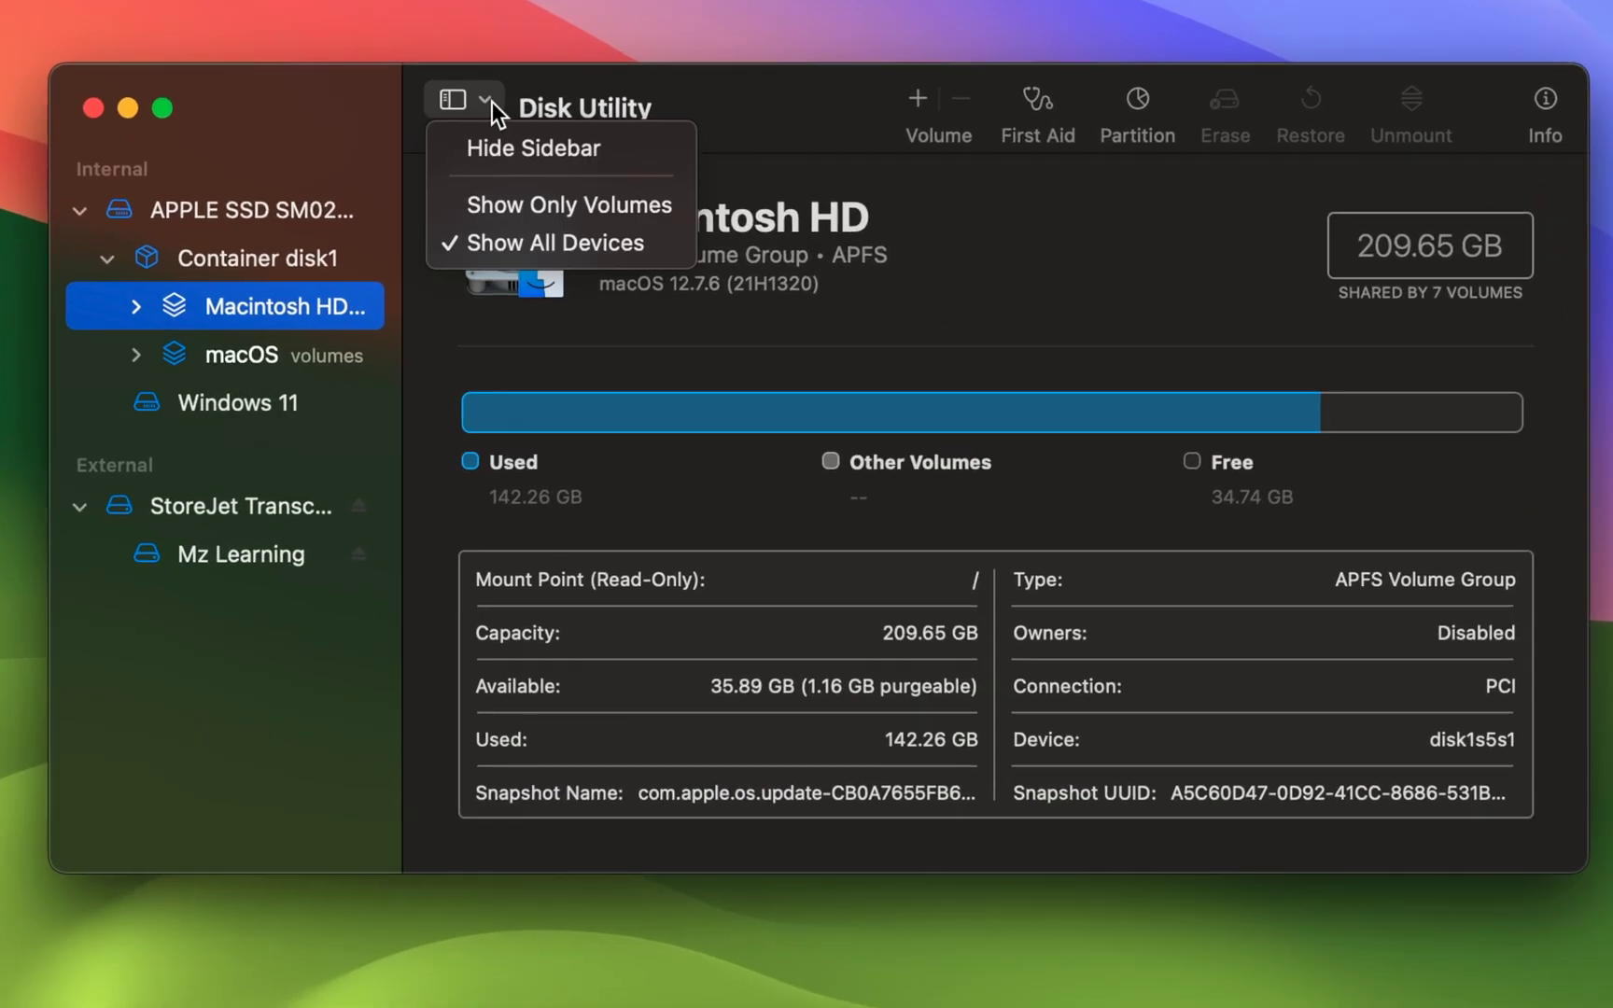
{"action": "left_click", "coordinate": [568, 241]}
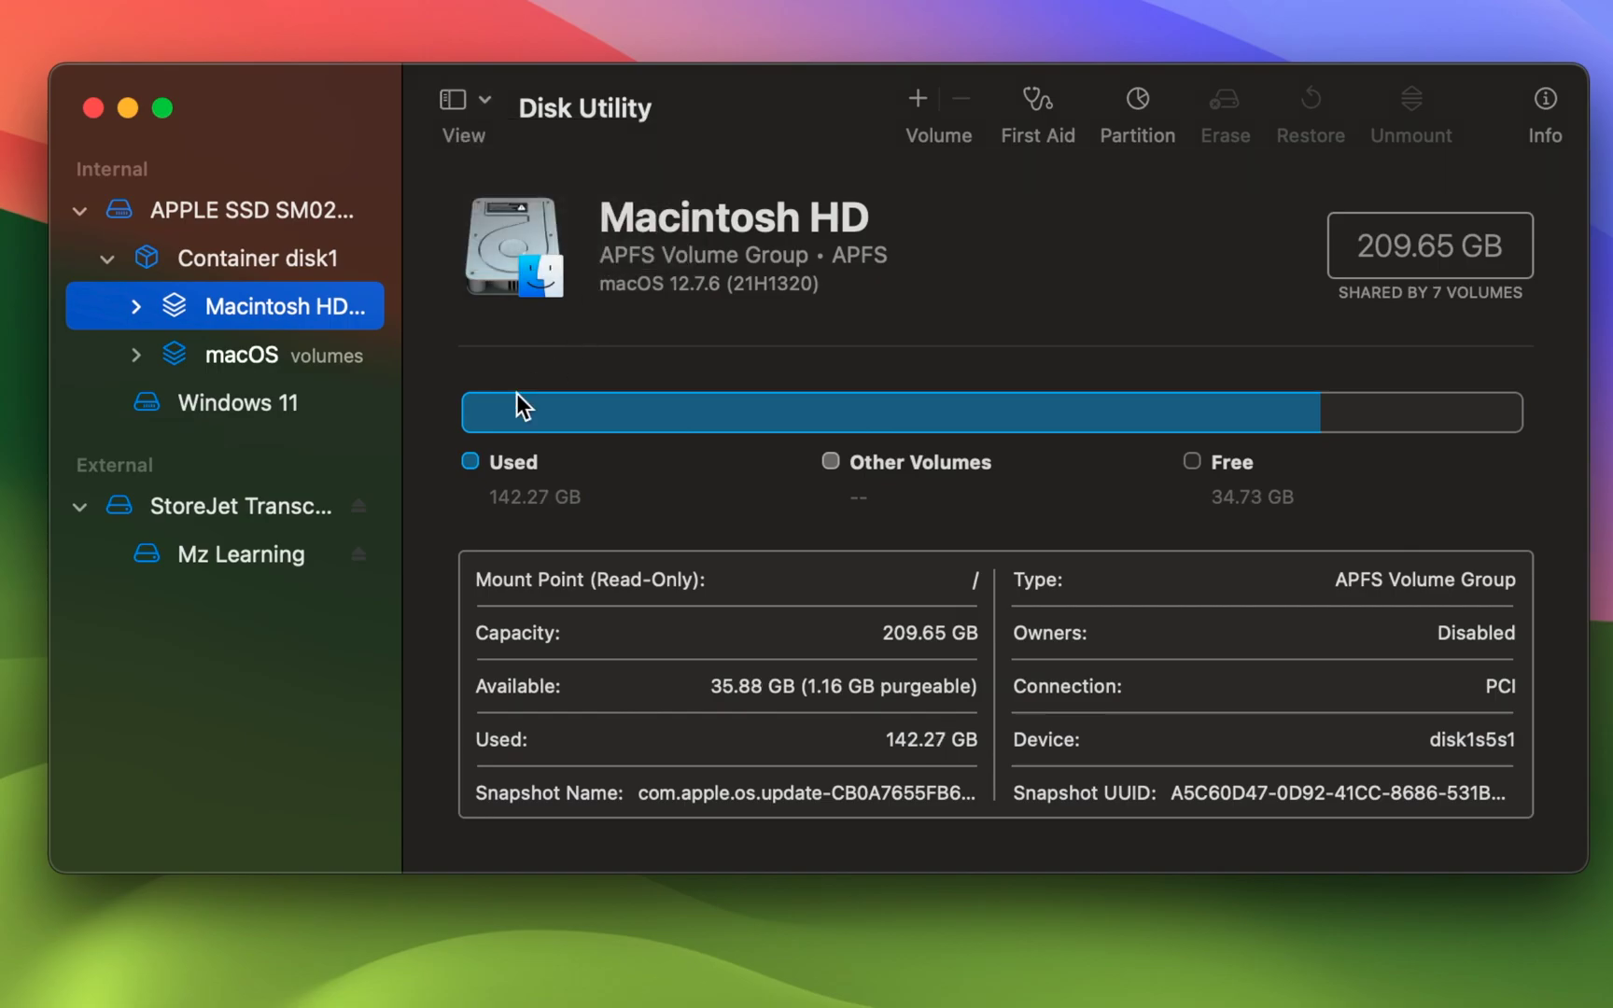
{"action": "left_click", "coordinate": [267, 545]}
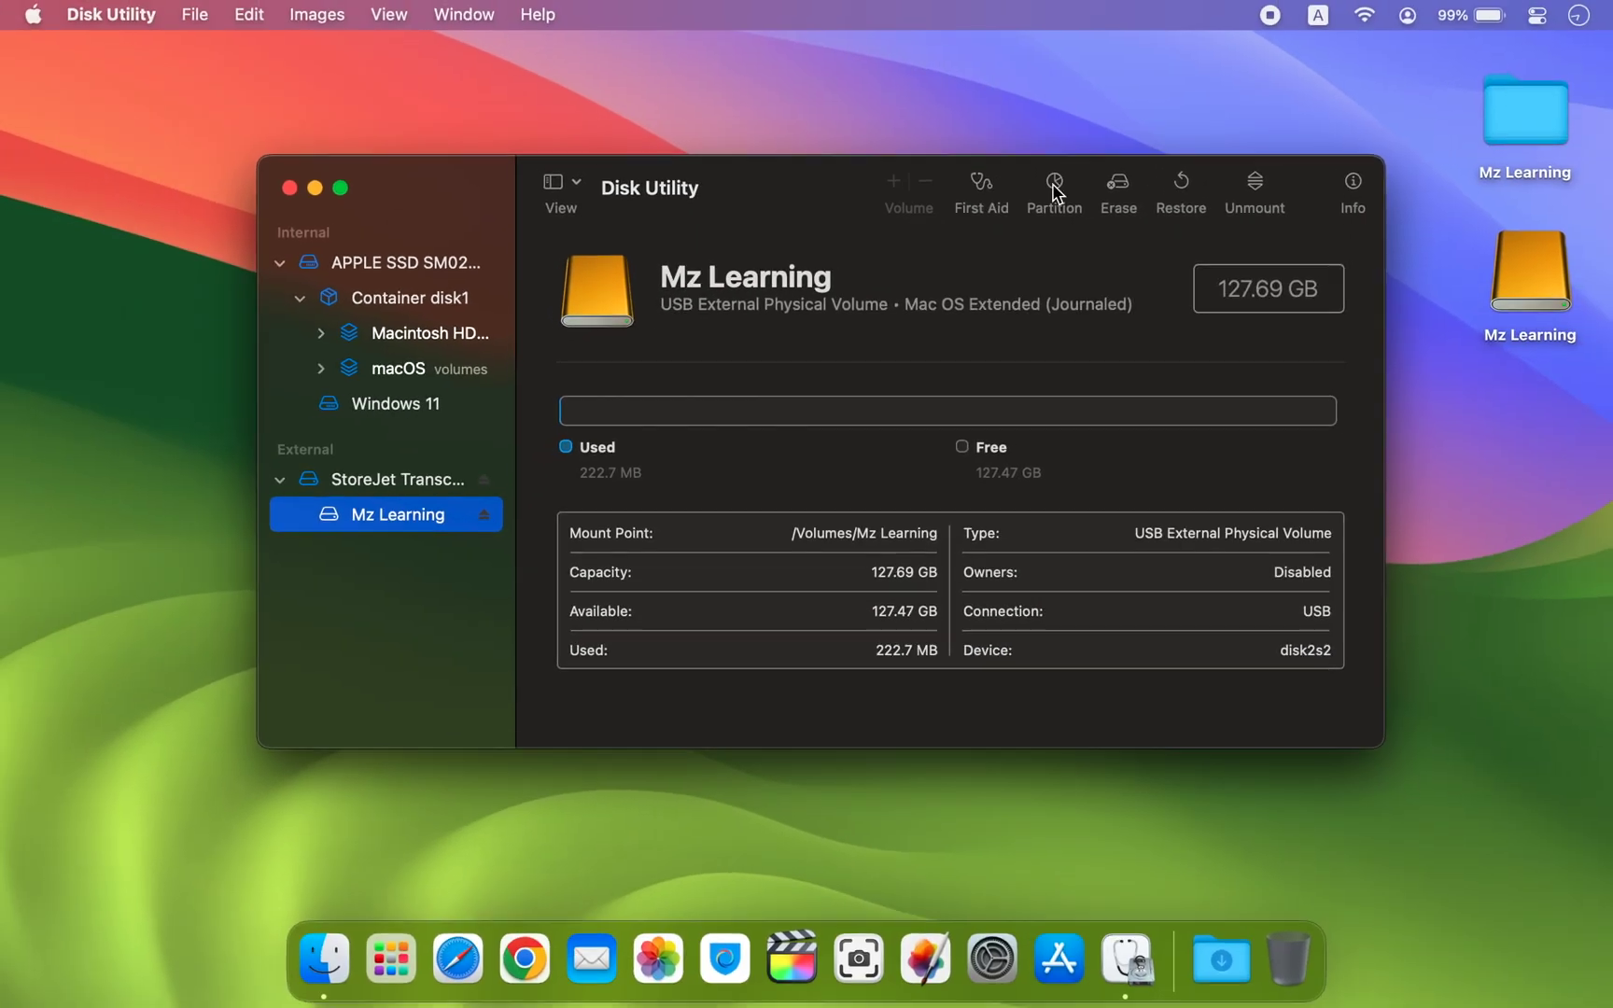
Add a 20 GB partition named 'macOS Installer' to the StoreJet drive.
{"action": "left_click", "coordinate": [1066, 176]}
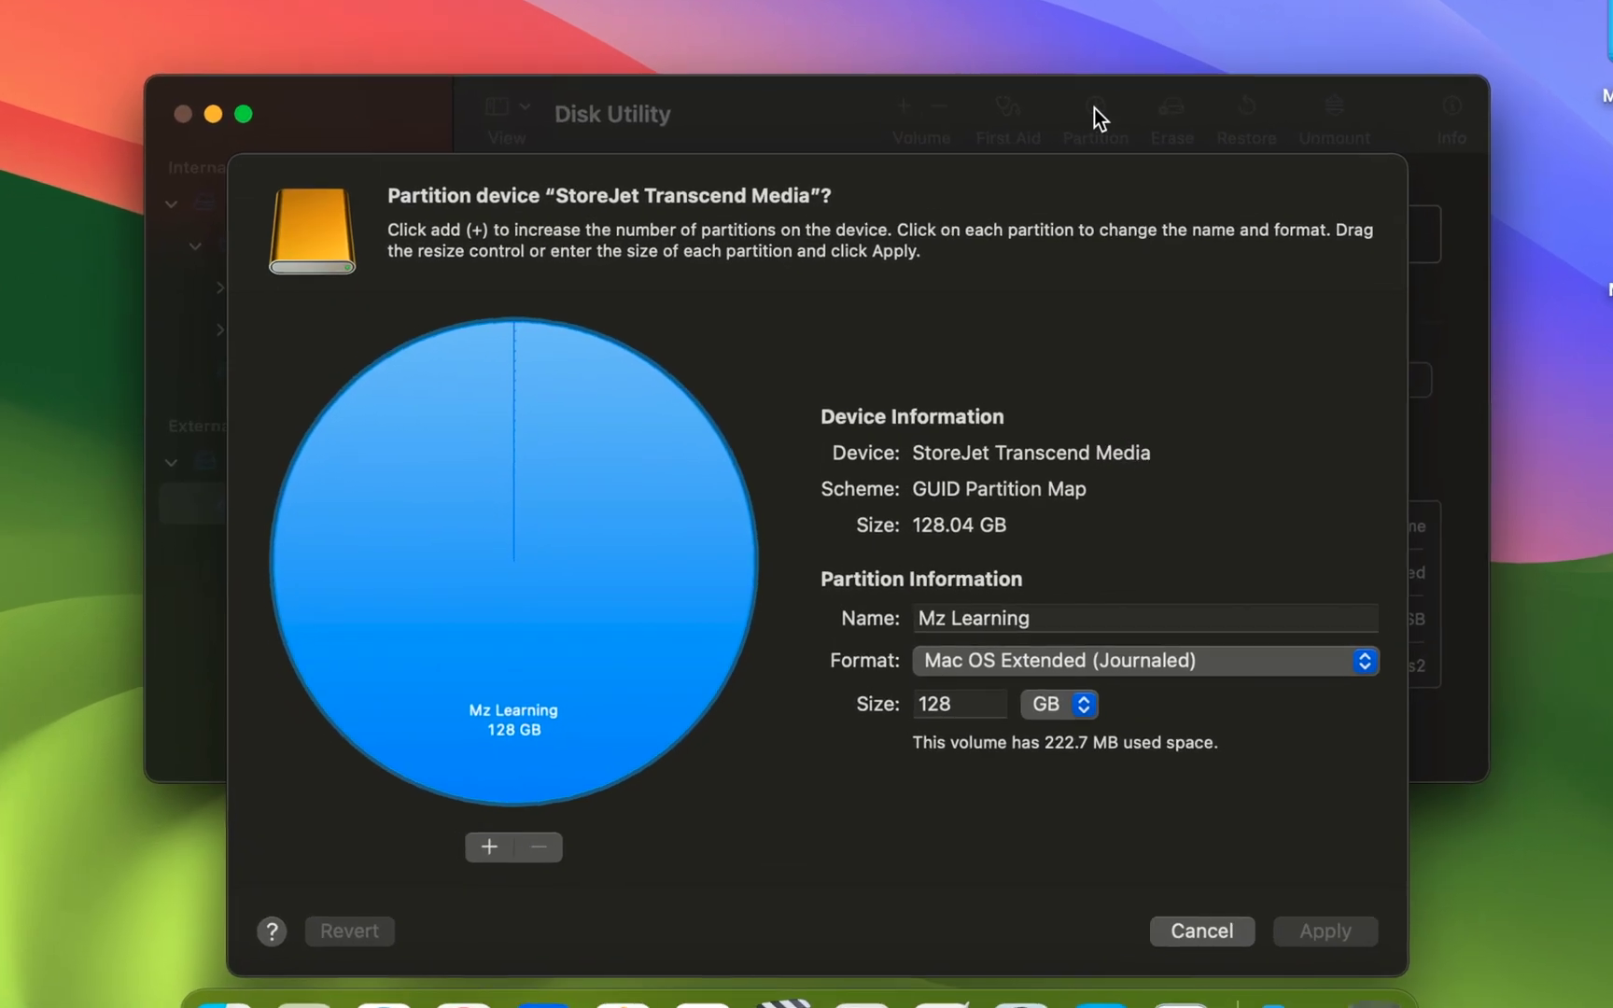
{"action": "left_click", "coordinate": [484, 845]}
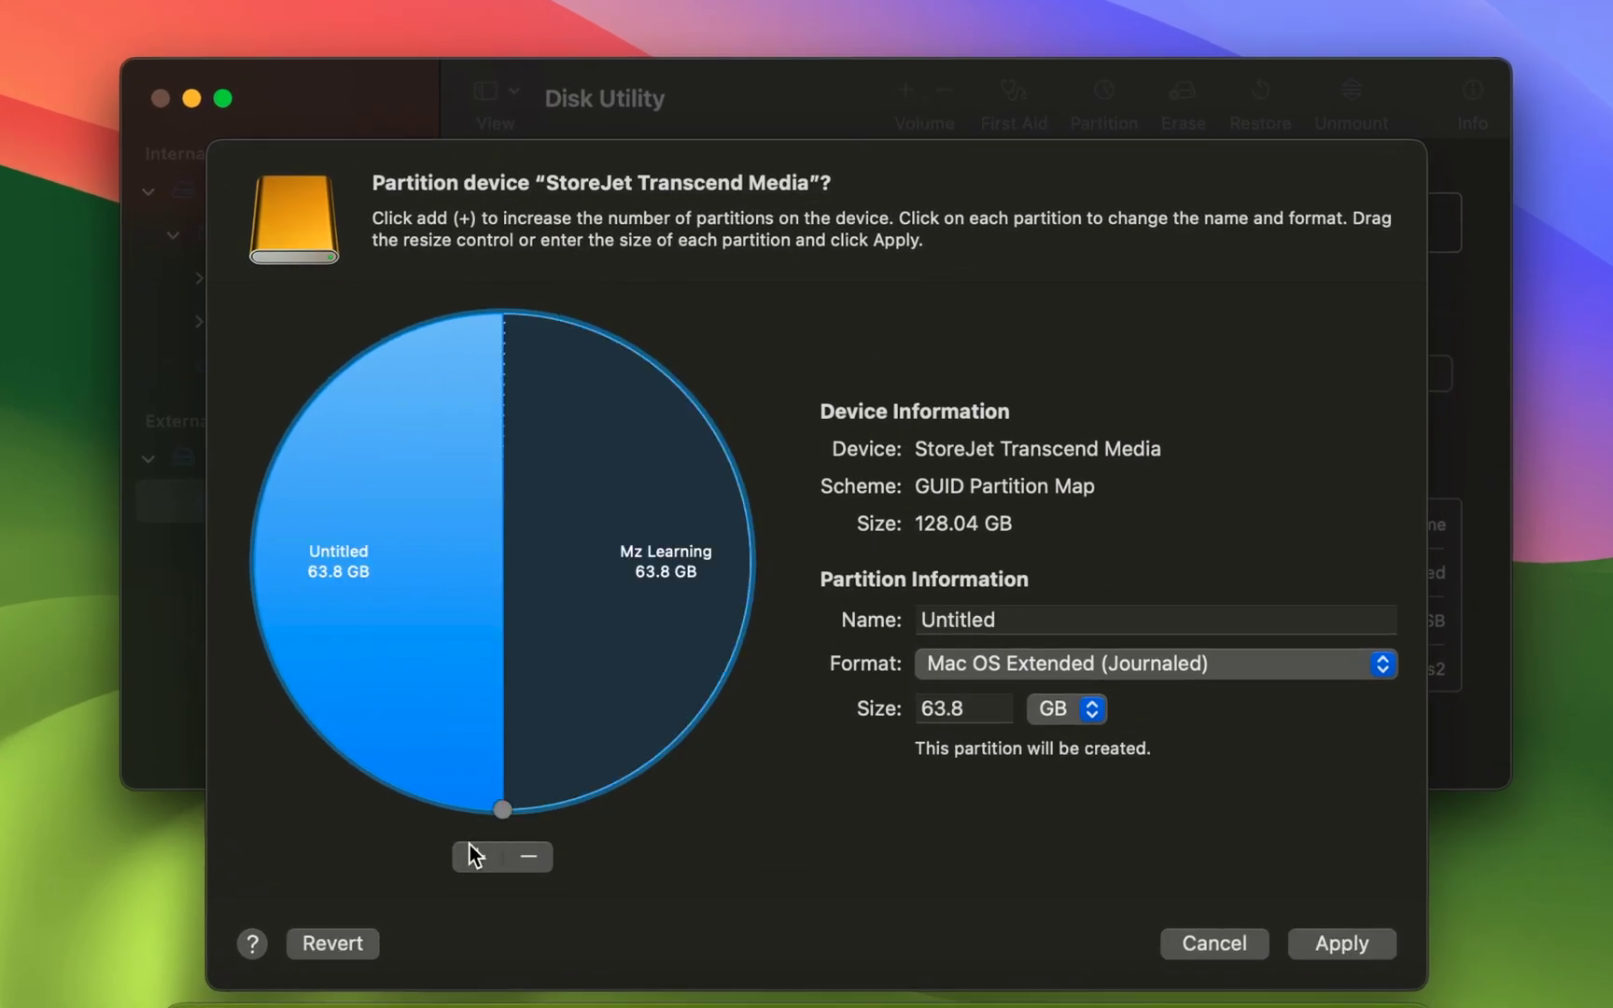
{"action": "left_click_drag", "start_coordinate": [994, 707], "coordinate": [857, 699]}
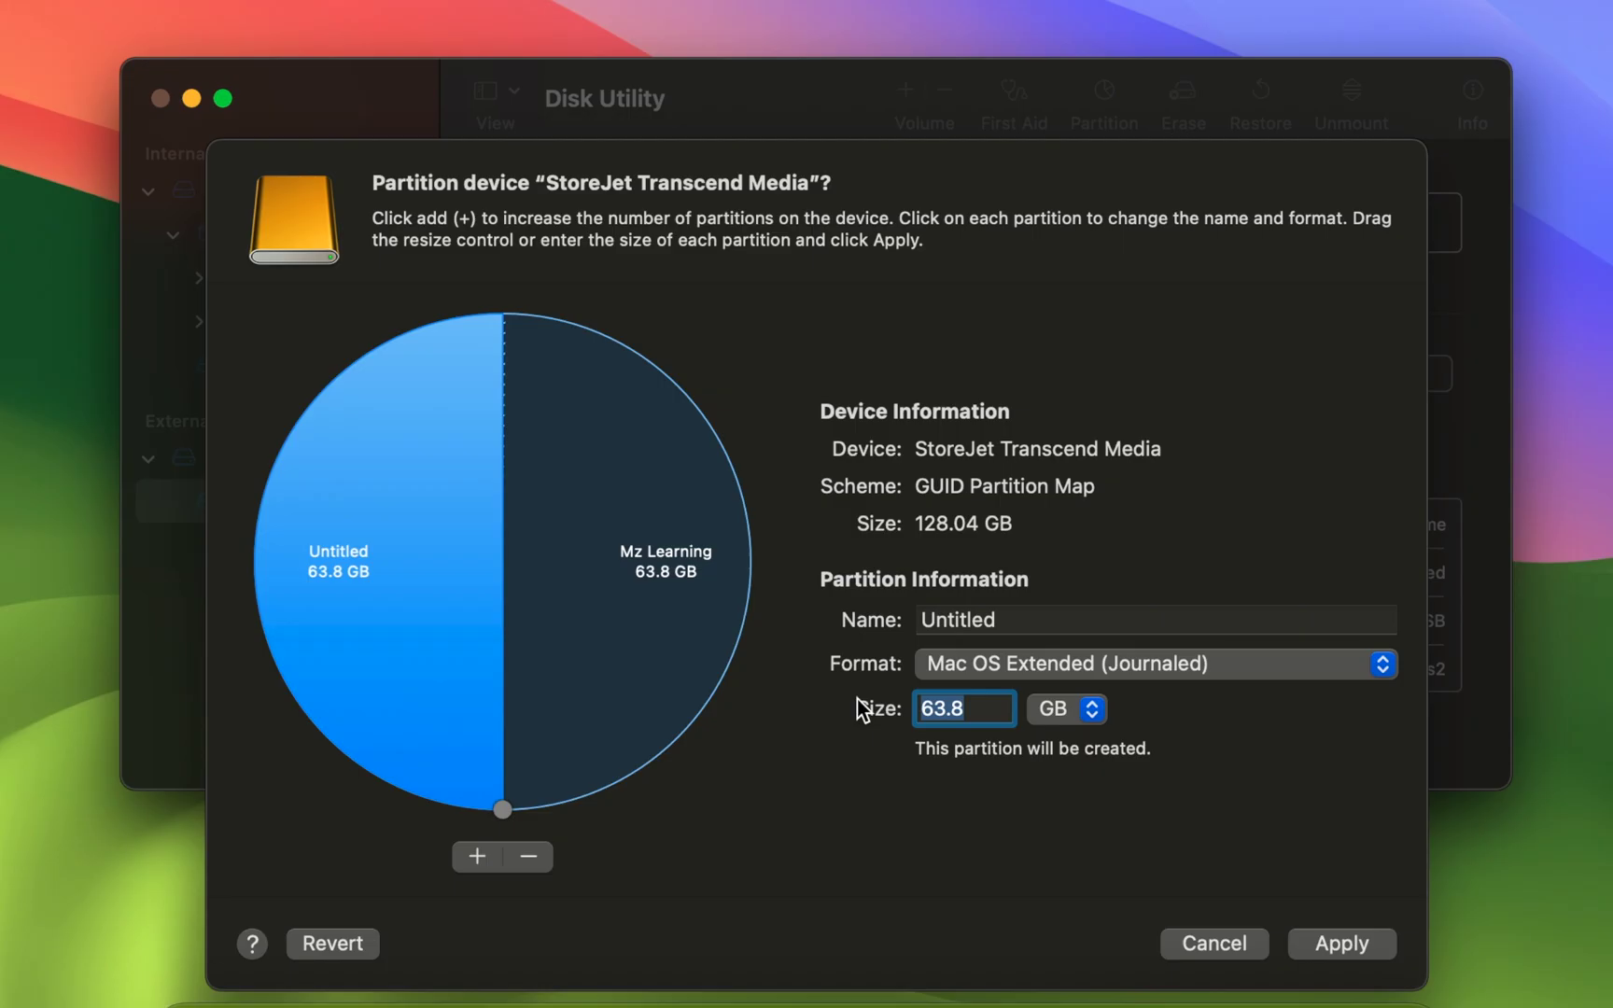
{"action": "type", "text": "20"}
{"action": "key", "text": "Return"}
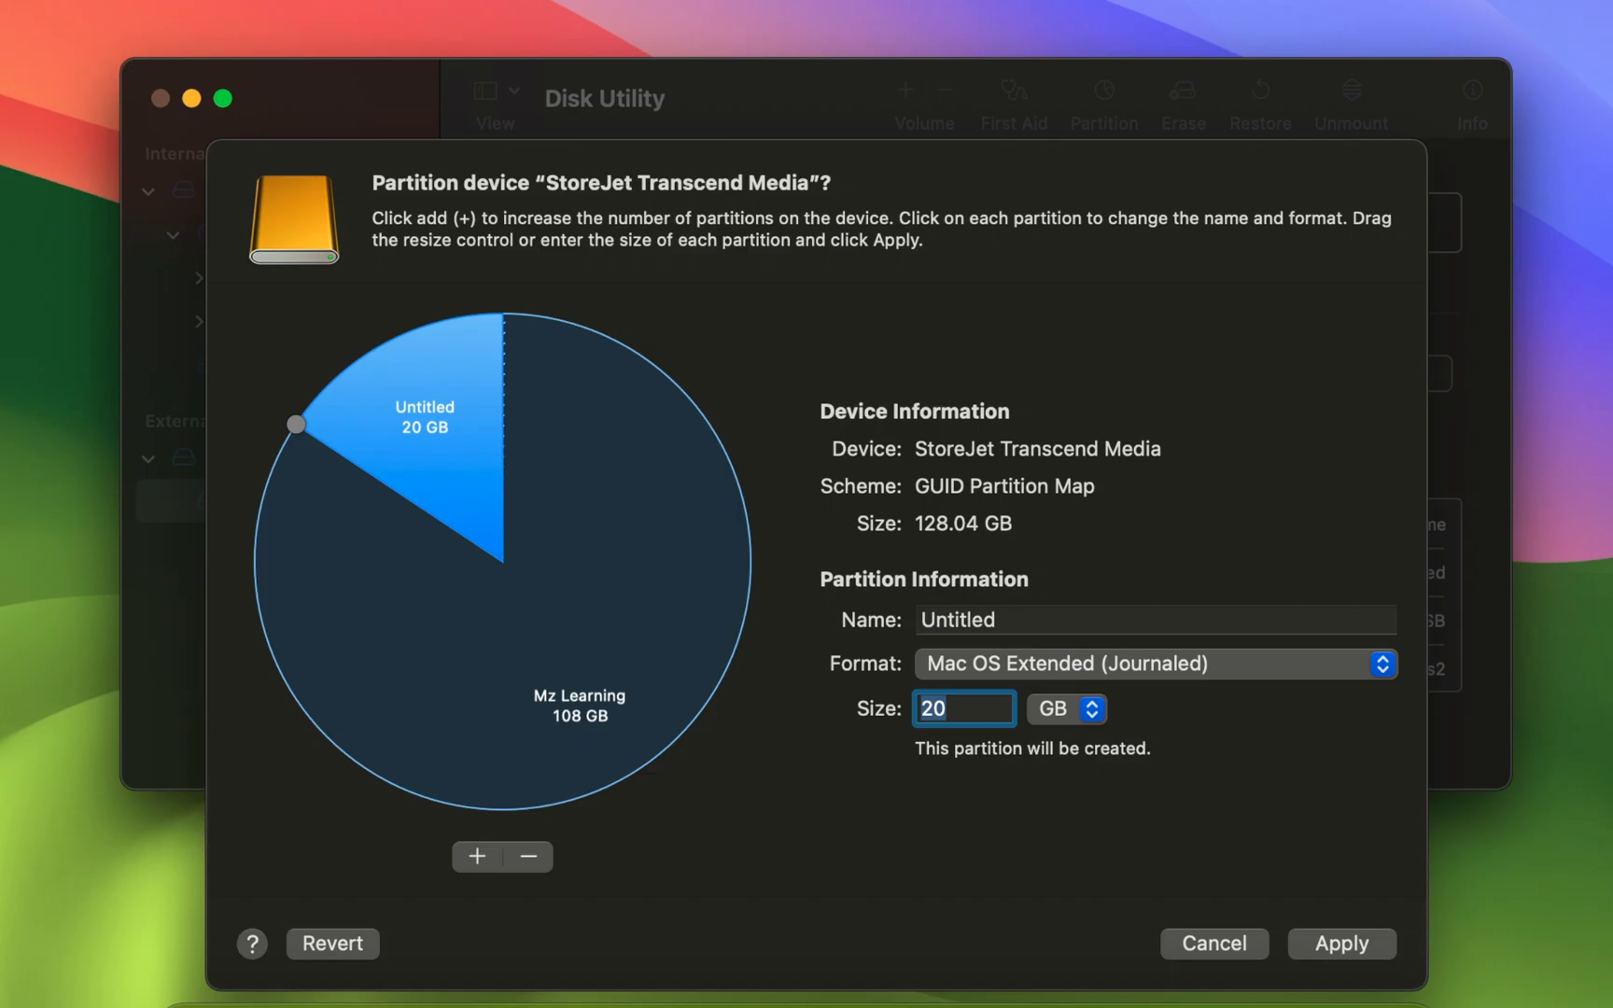
{"action": "double_click", "coordinate": [975, 619]}
{"action": "key", "text": "BackSpace"}
{"action": "type", "text": "macOS Installer"}
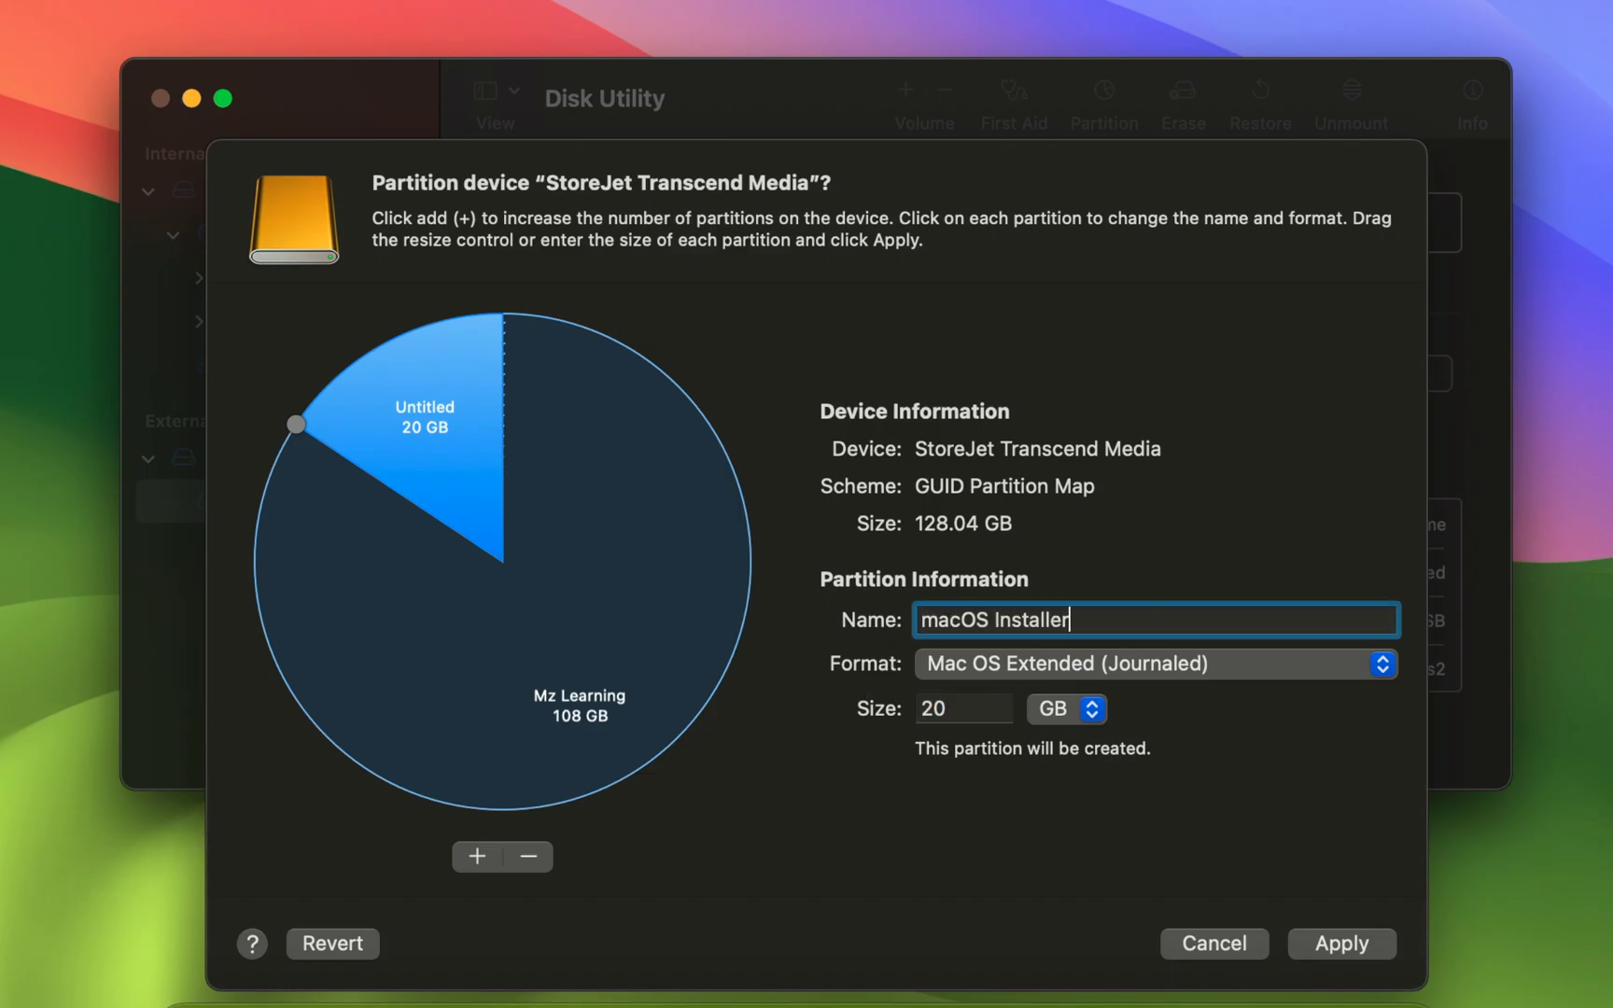
Keep macOS Installer as Mac OS Extended (Journaled) and set Mz Learning's format to APFS.
{"action": "left_click", "coordinate": [1033, 653]}
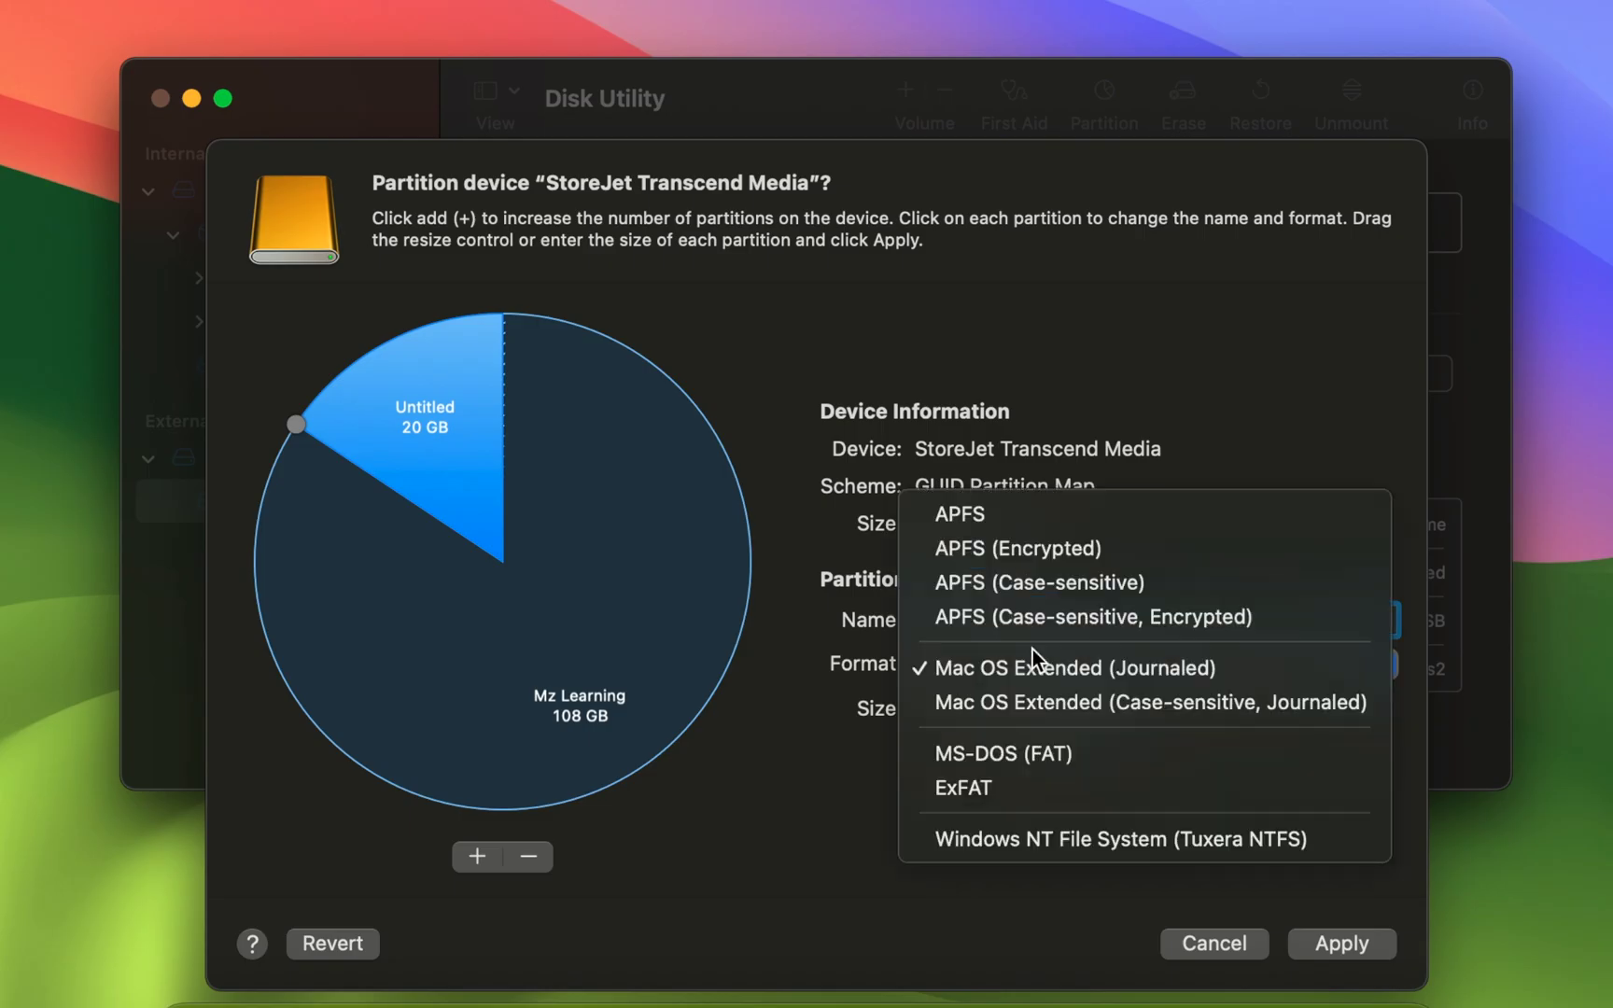
{"action": "left_click", "coordinate": [1011, 676]}
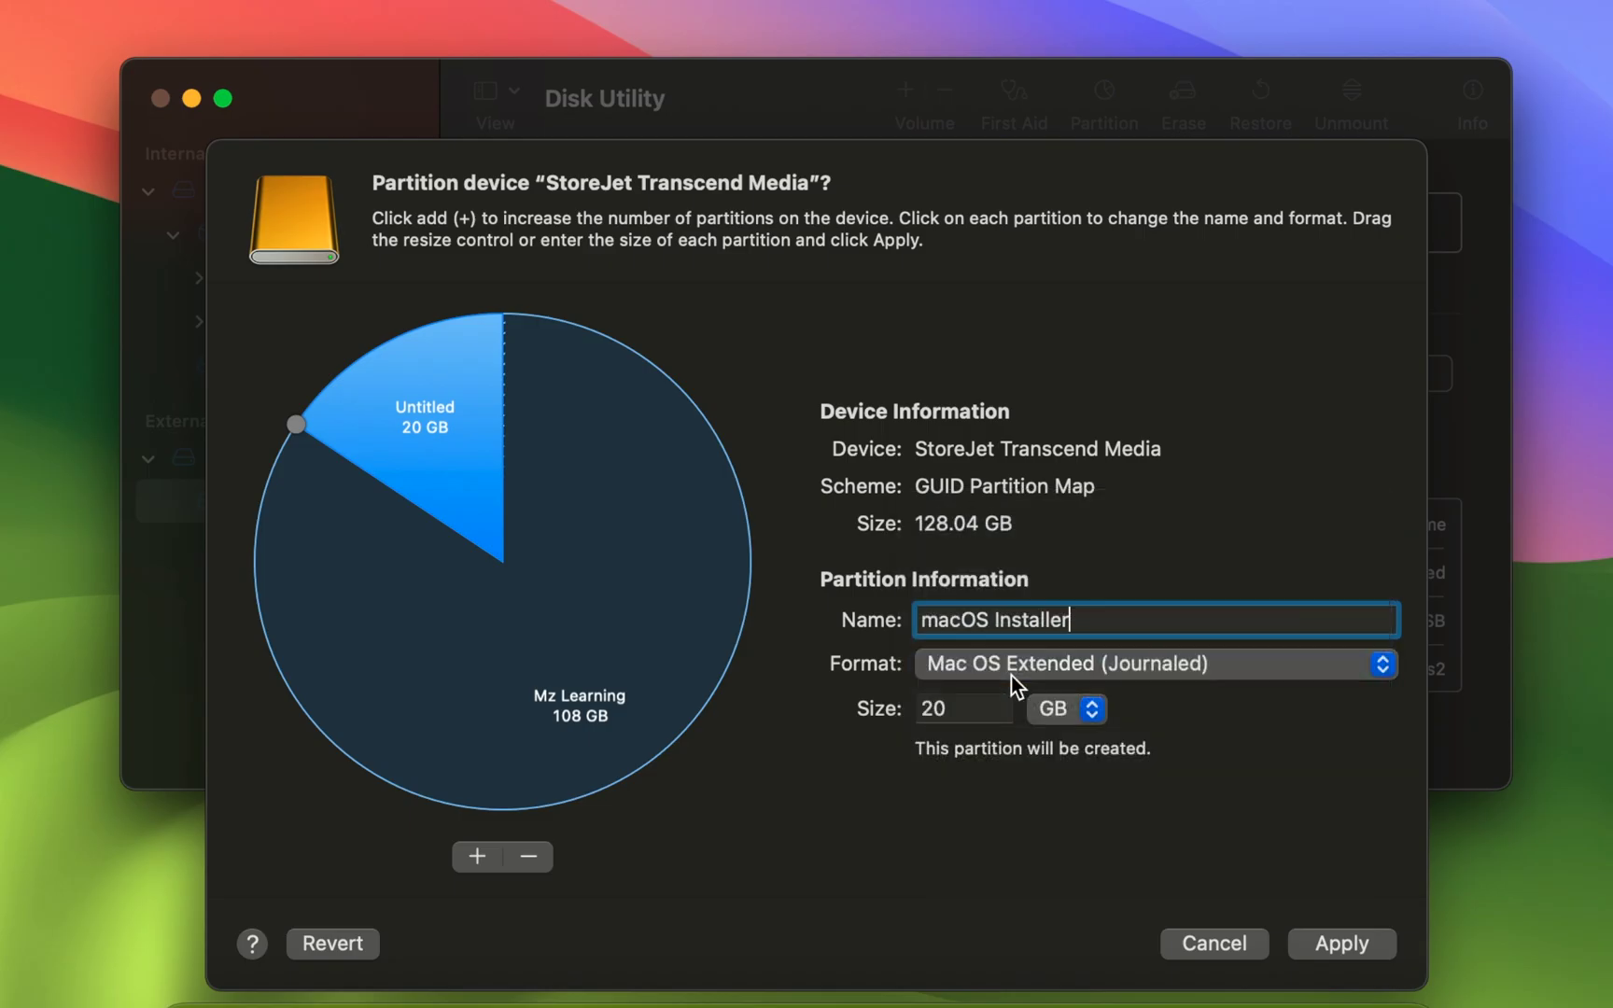
{"action": "left_click", "coordinate": [672, 592]}
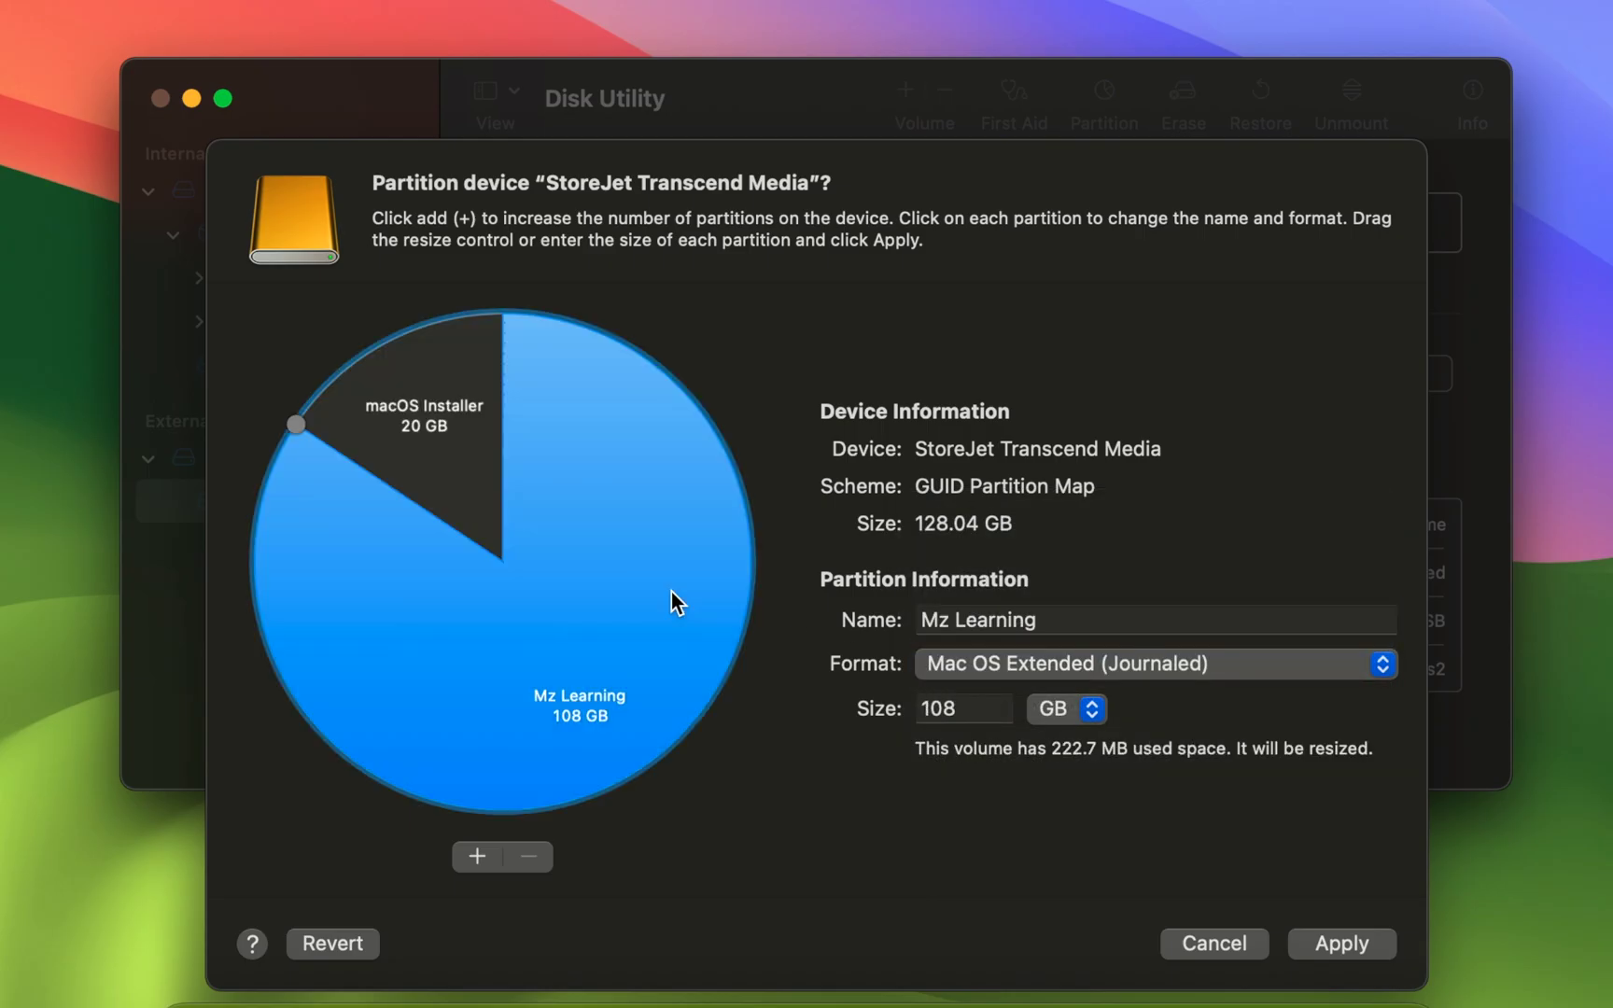
{"action": "left_click", "coordinate": [957, 658]}
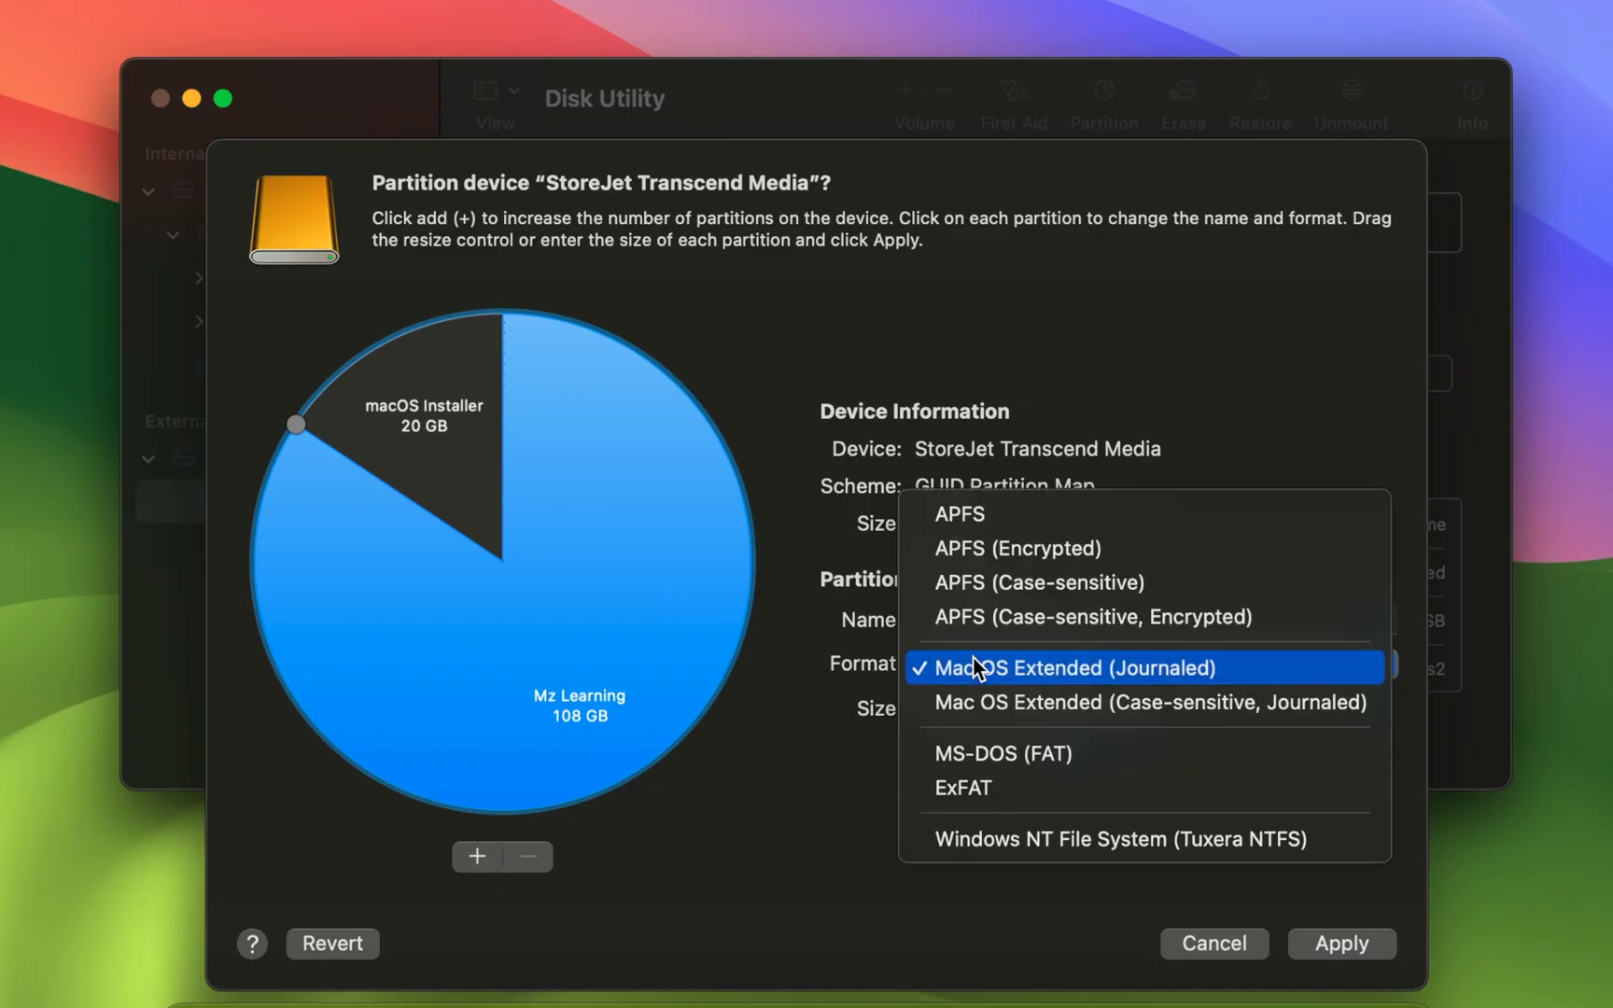
{"action": "left_click", "coordinate": [968, 525]}
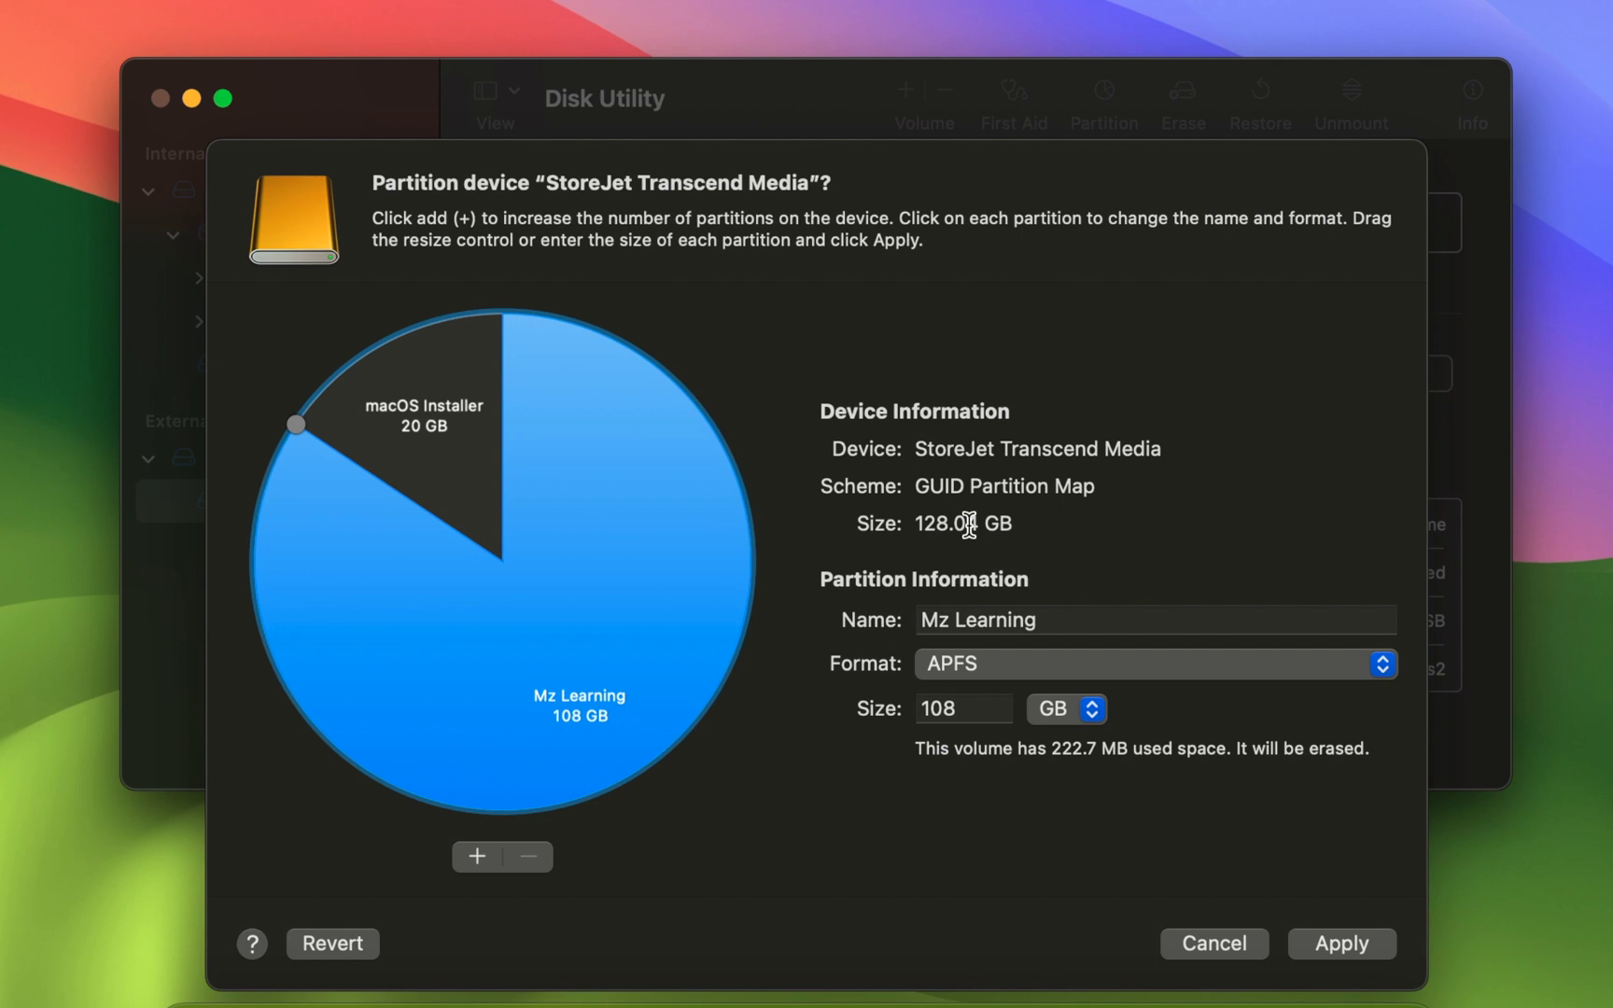
Apply and confirm the macOS Installer / Mz Learning partitioning, then quit Disk Utility.
{"action": "left_click", "coordinate": [1340, 944]}
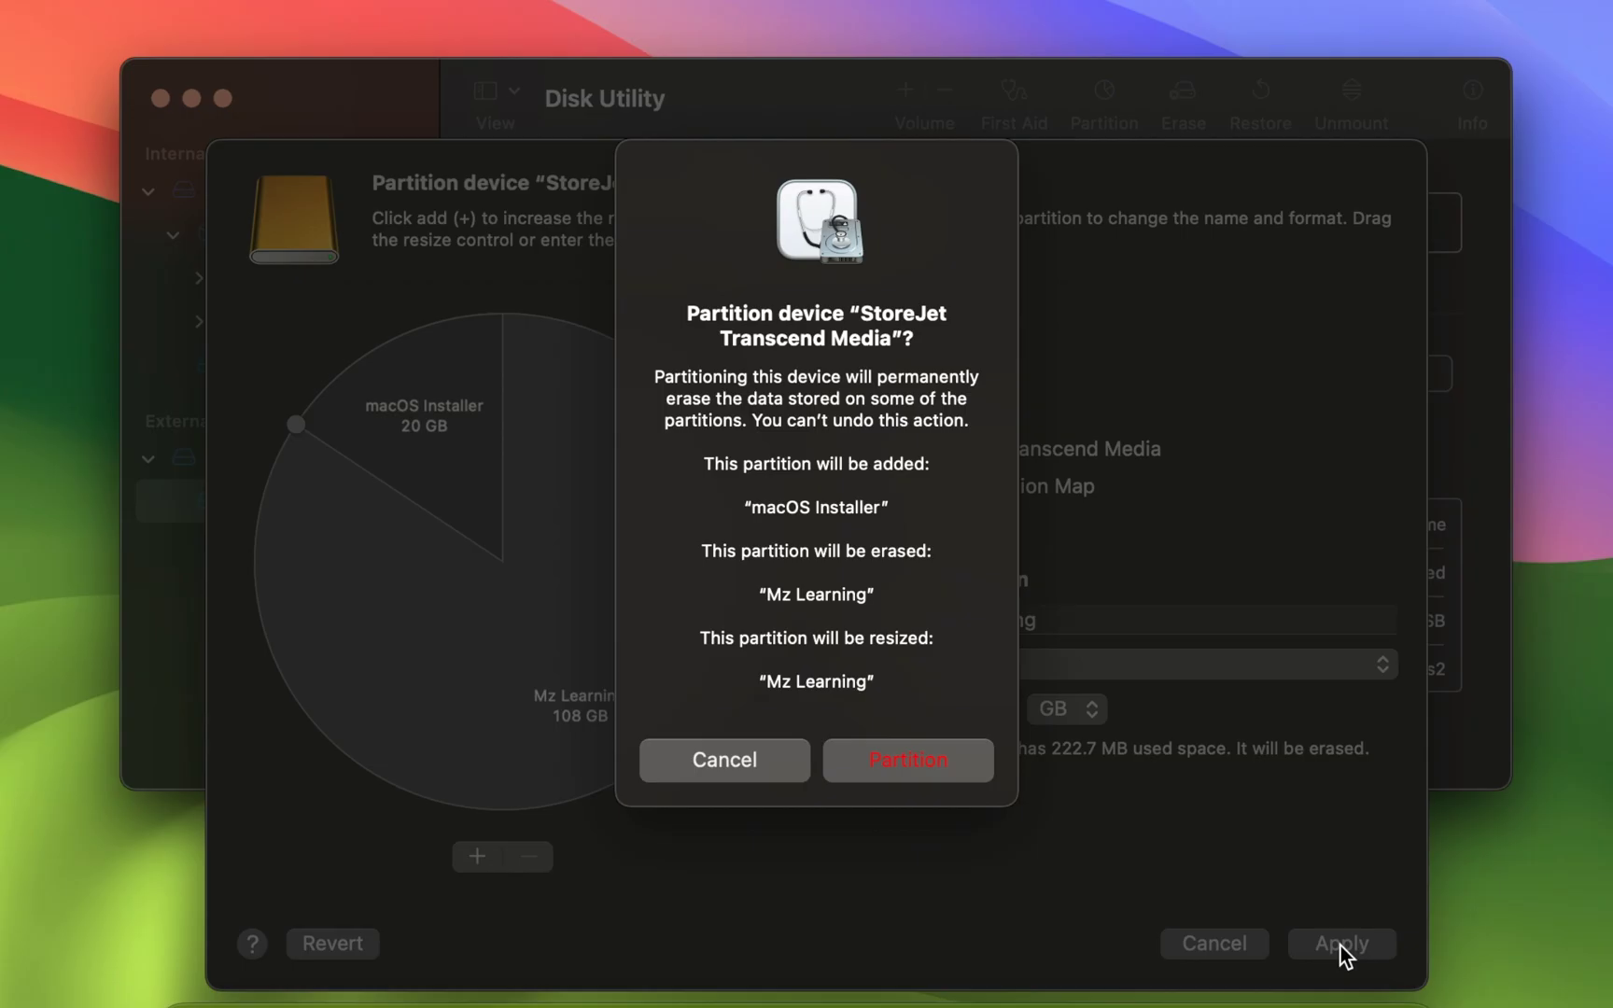
{"action": "left_click", "coordinate": [955, 771]}
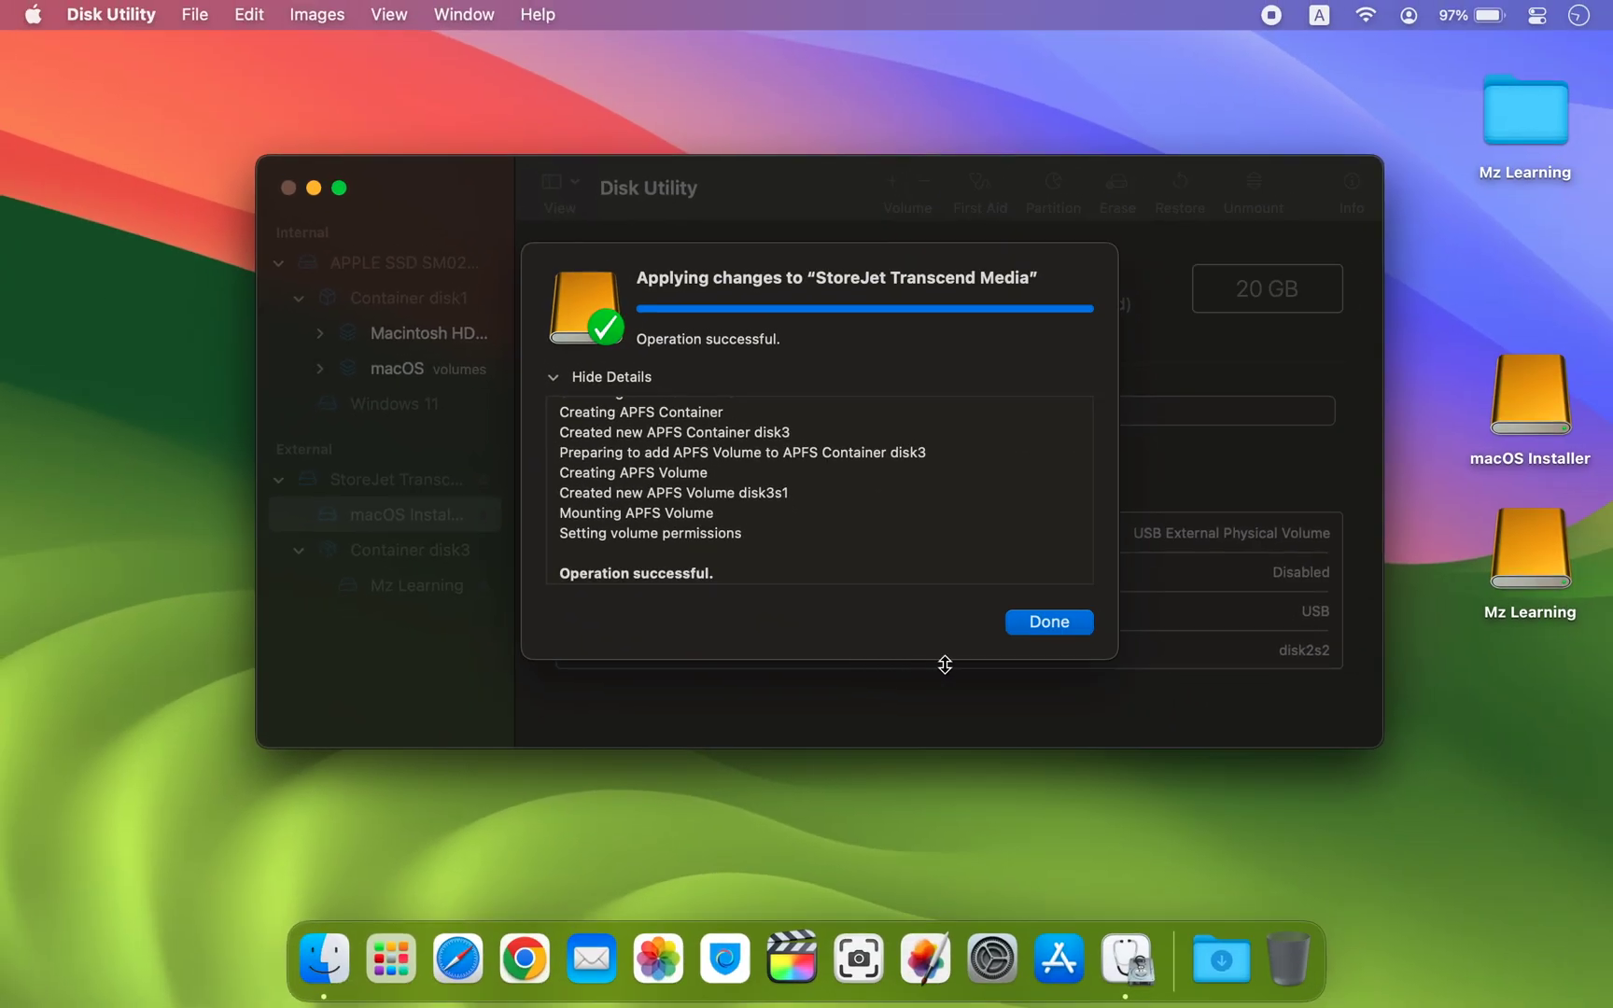
{"action": "left_click", "coordinate": [1074, 629]}
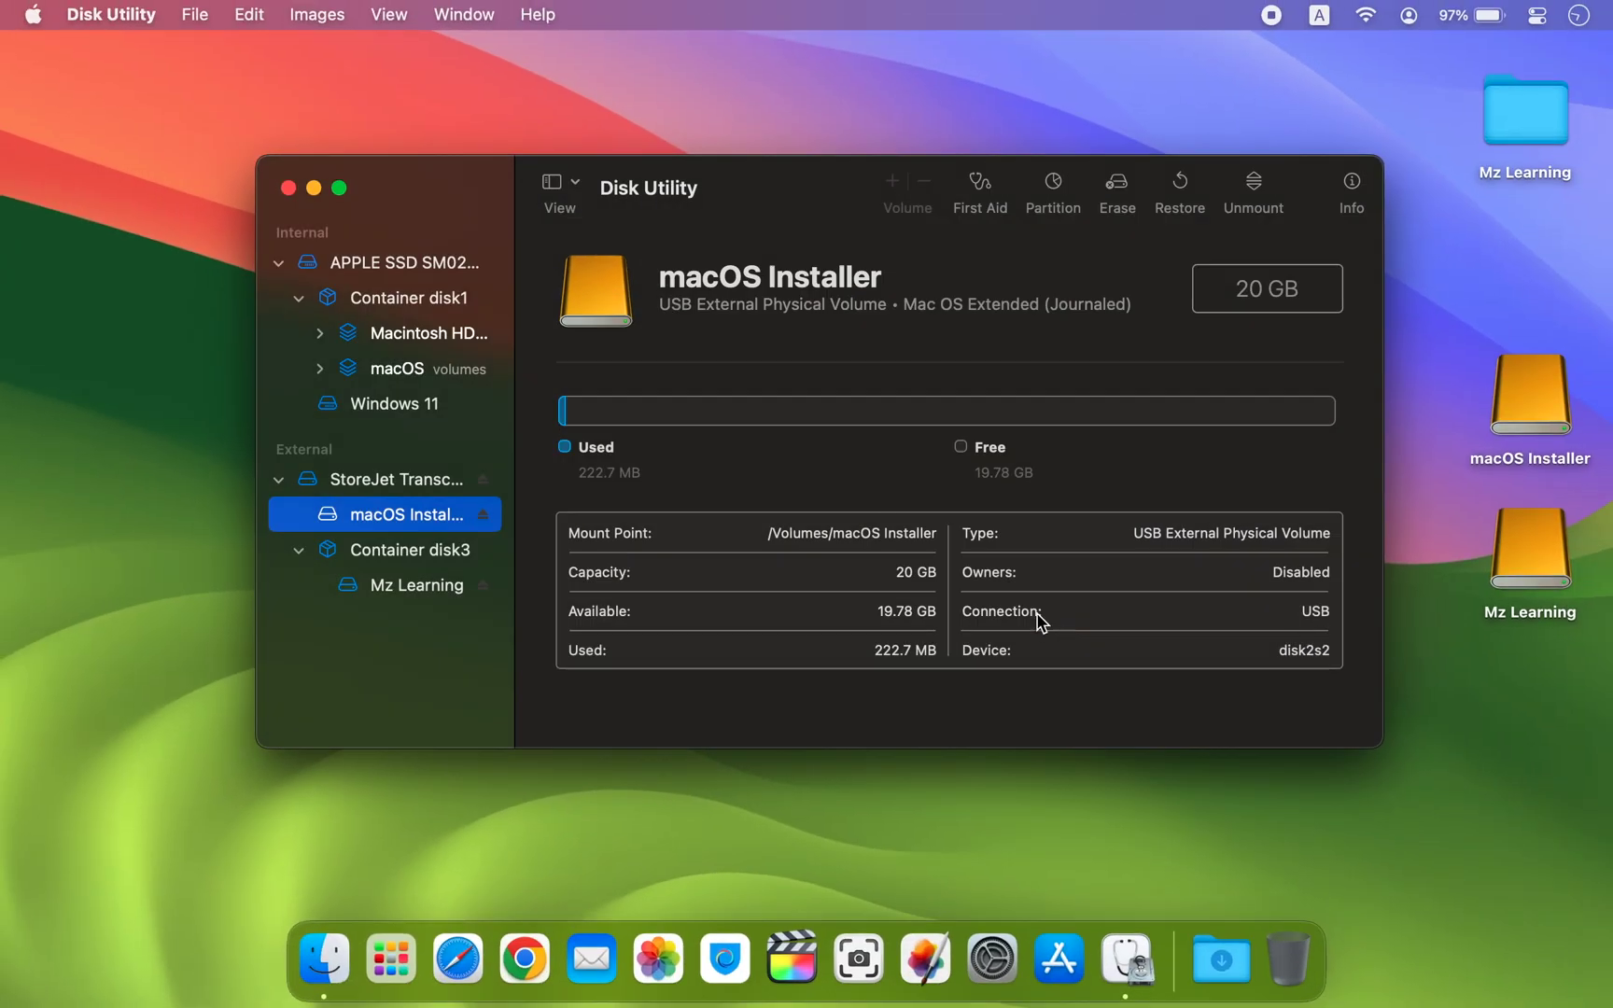
{"action": "left_click", "coordinate": [292, 189]}
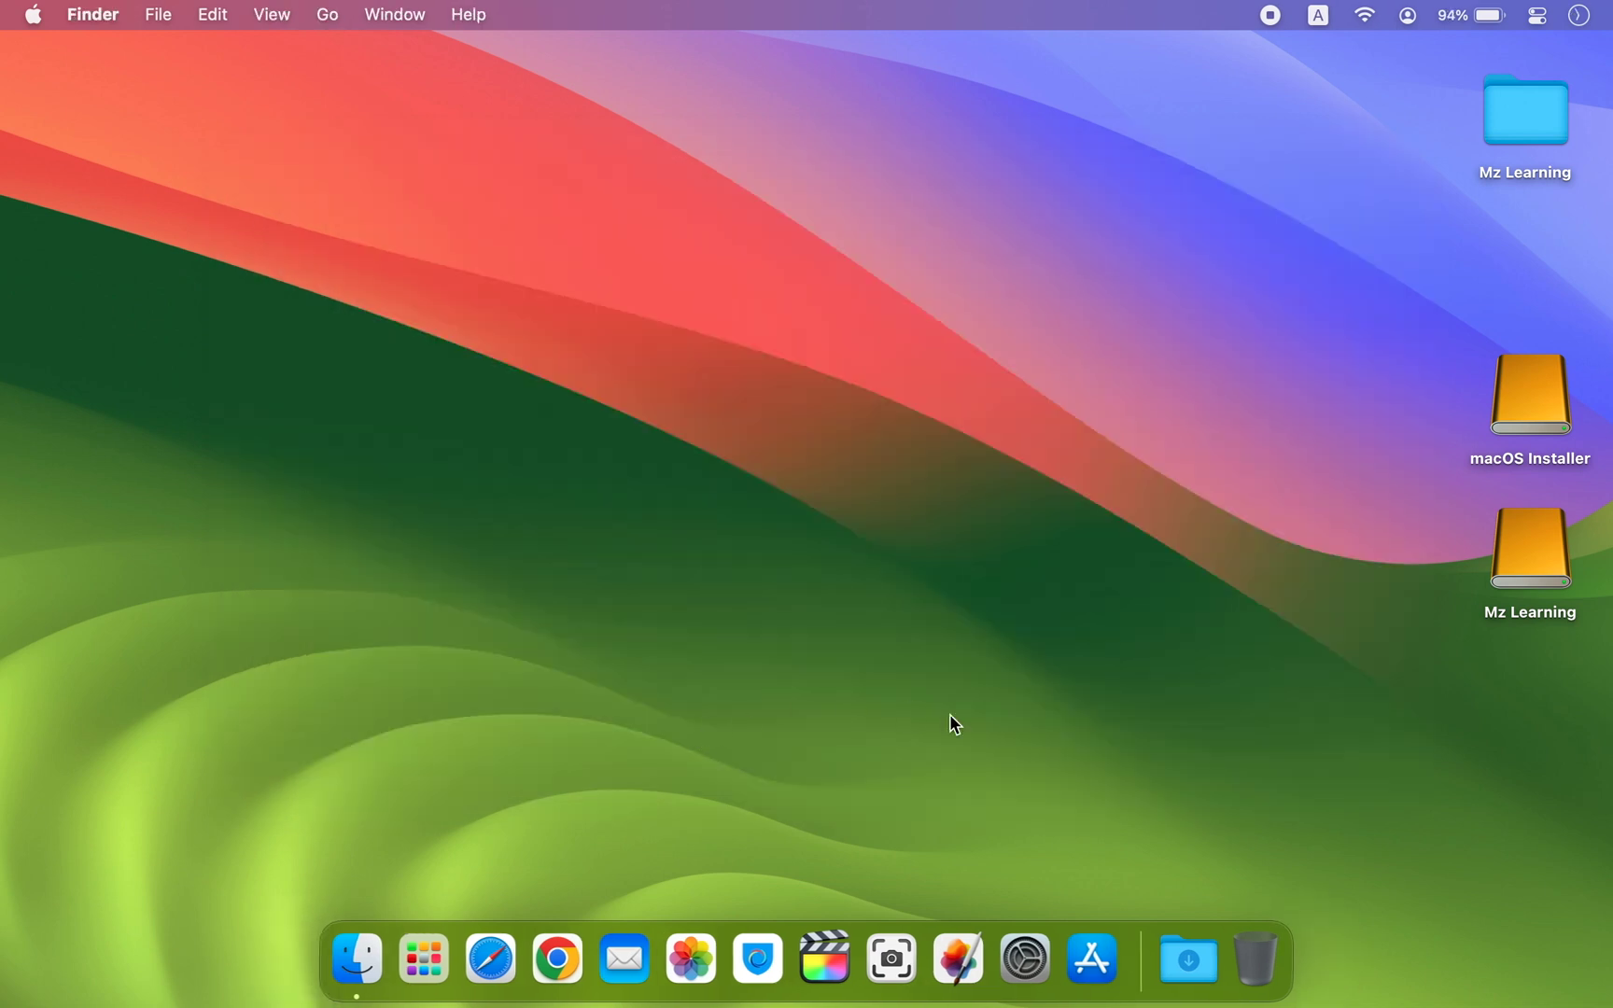
Search the App Store for 'macOS Sequoia' and view its 12.1 GB product page.
{"action": "left_click", "coordinate": [1081, 961]}
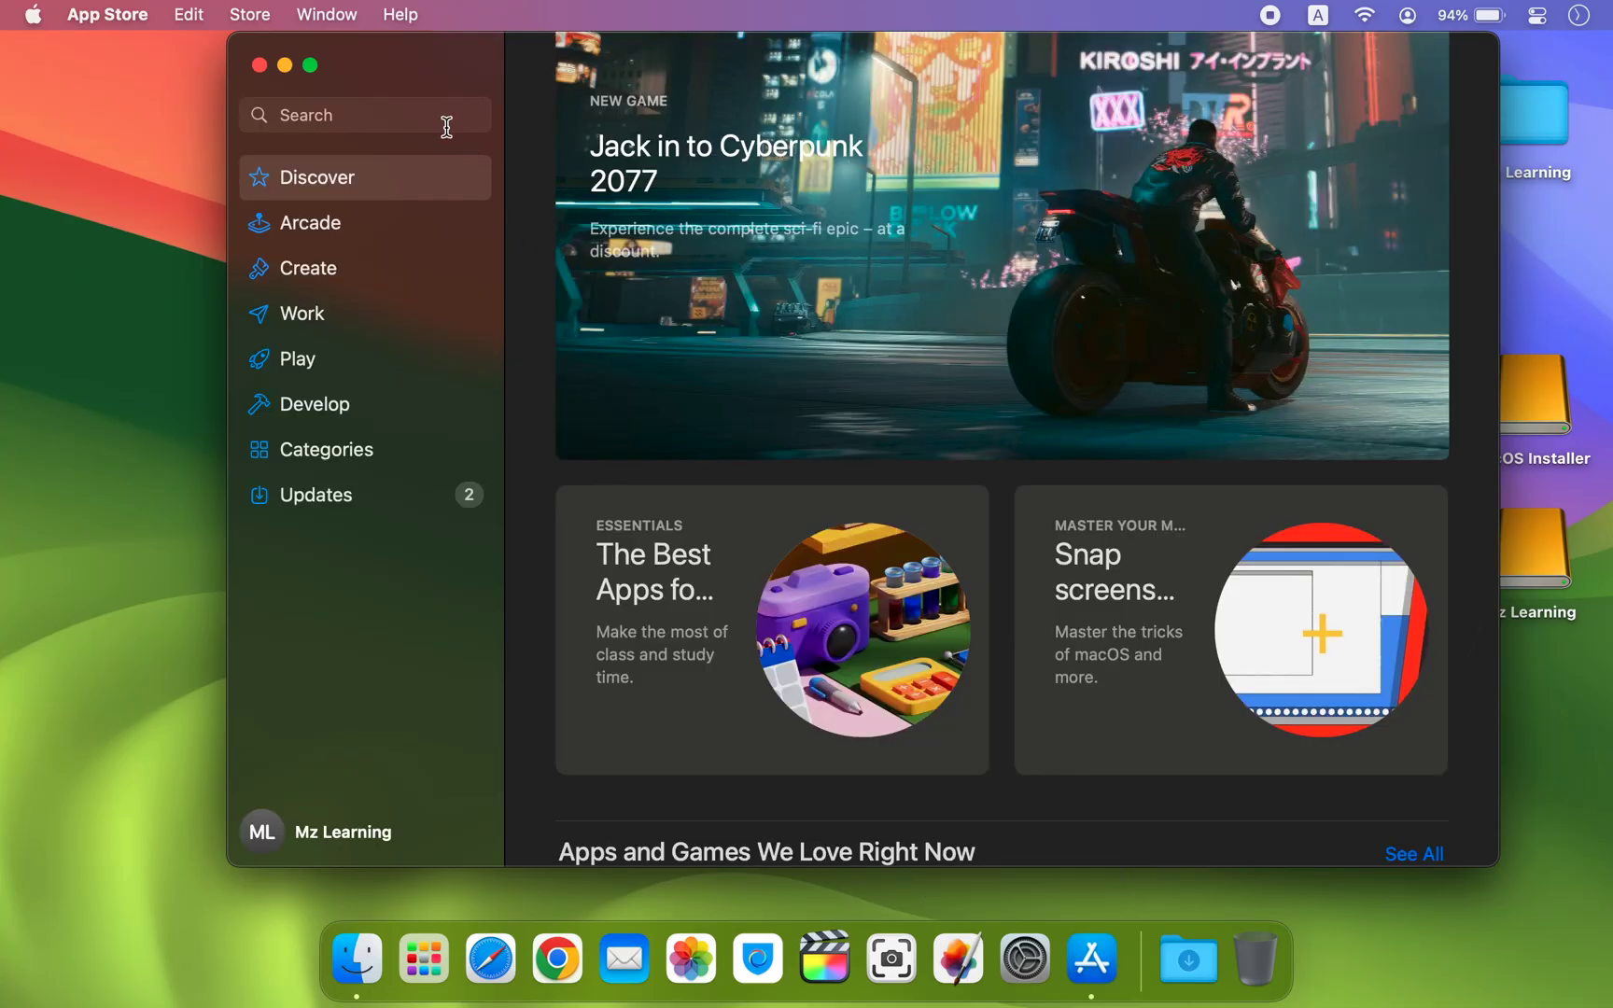
{"action": "left_click", "coordinate": [447, 126]}
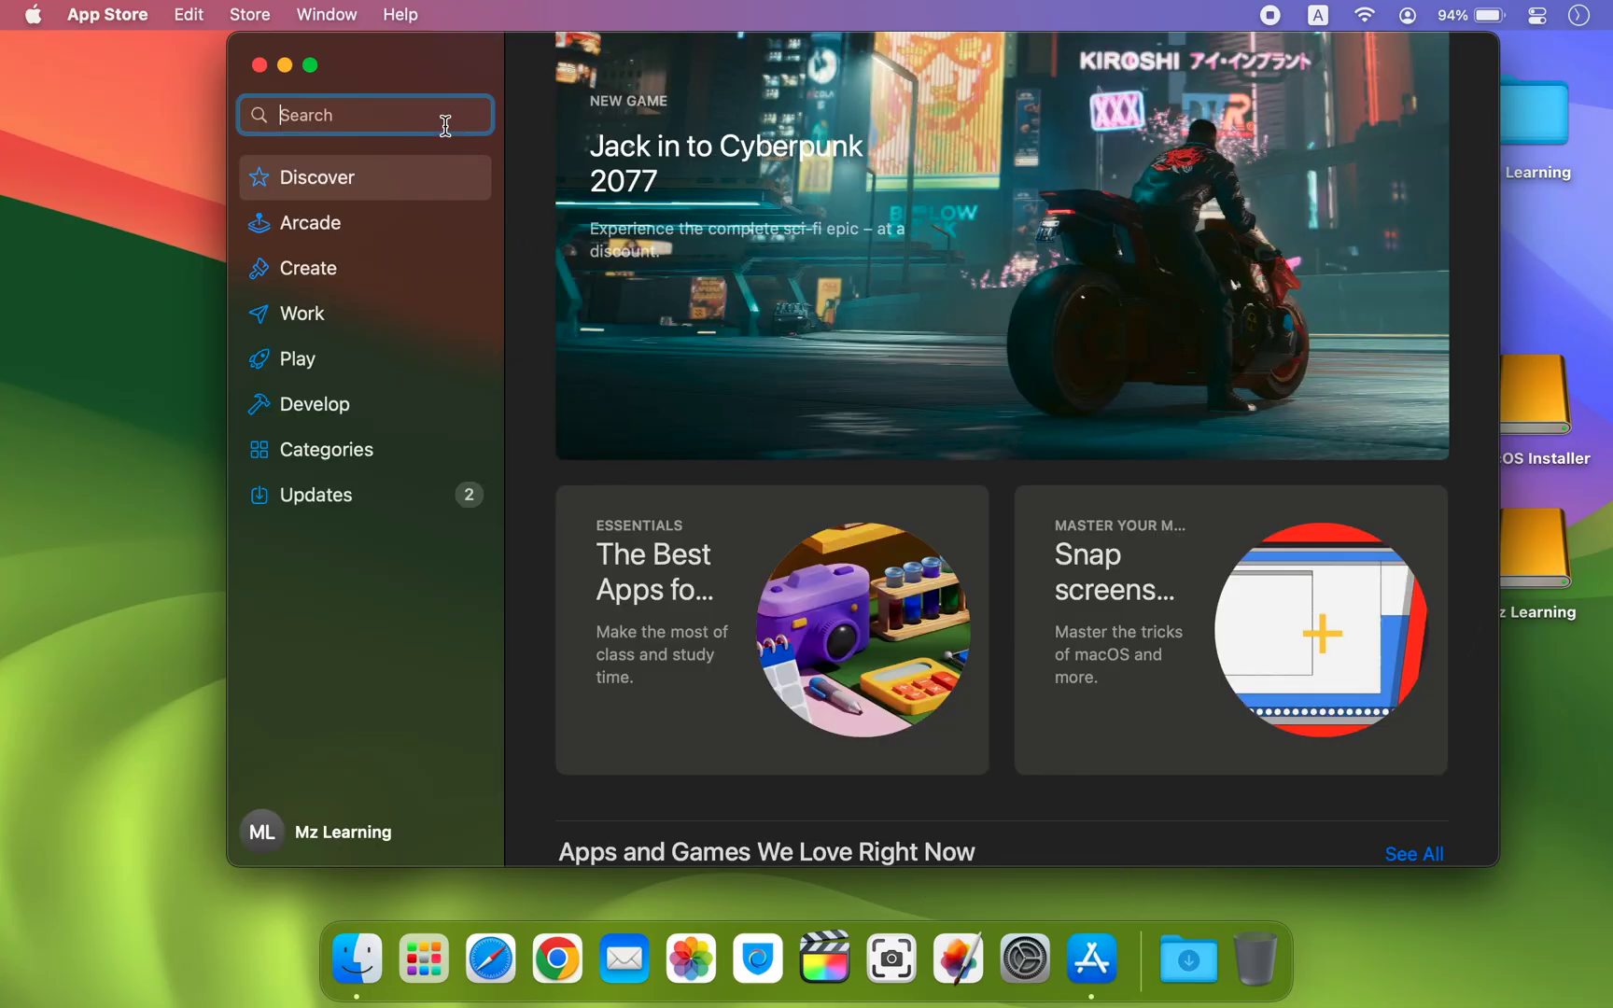
{"action": "type", "text": "macOS Sequoia"}
{"action": "key", "text": "Return"}
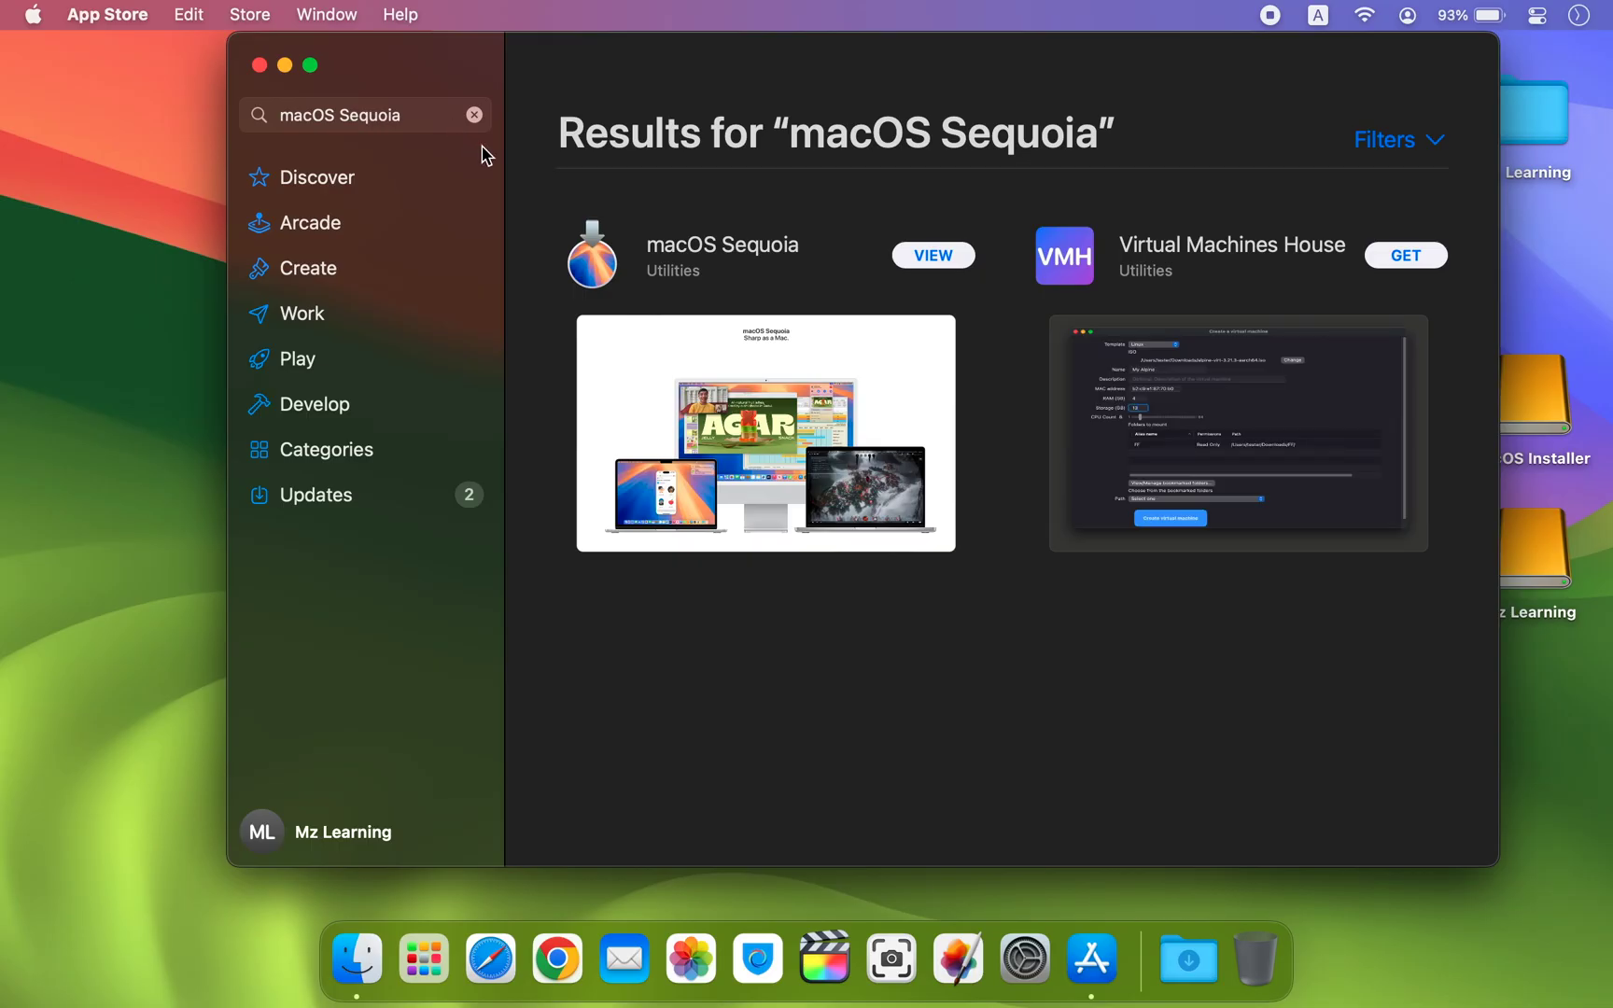
{"action": "left_click", "coordinate": [949, 264]}
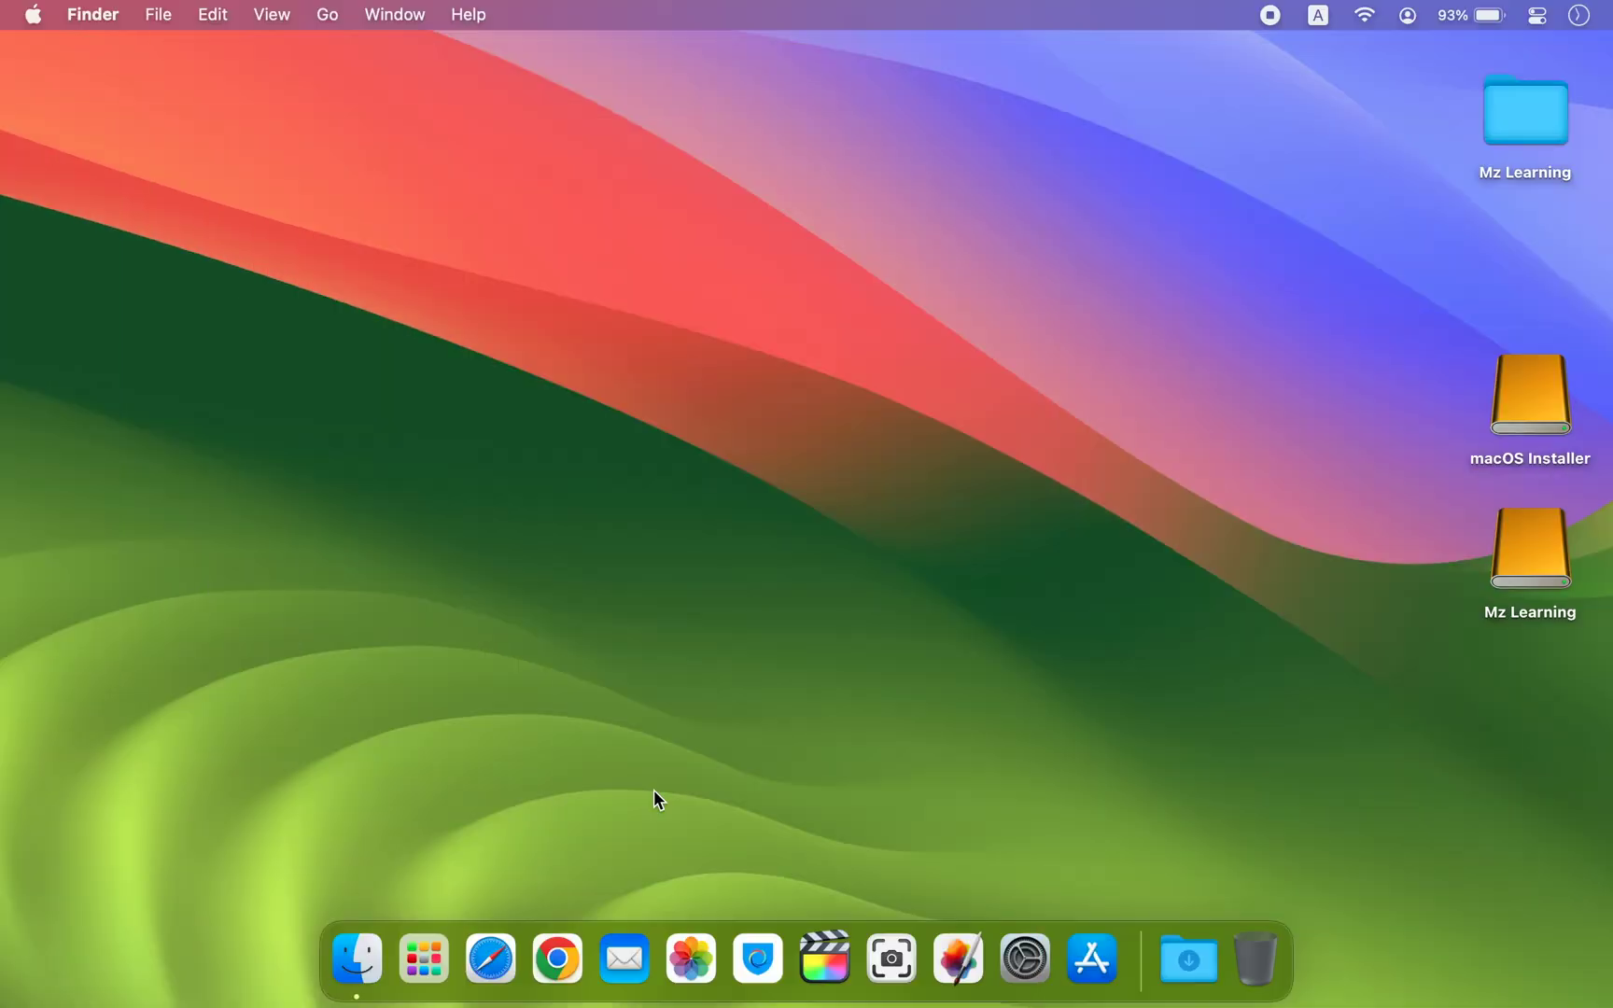
Launch Terminal via Spotlight and type 'sudo' at the prompt.
{"action": "key", "text": "super+space"}
{"action": "type", "text": "ter"}
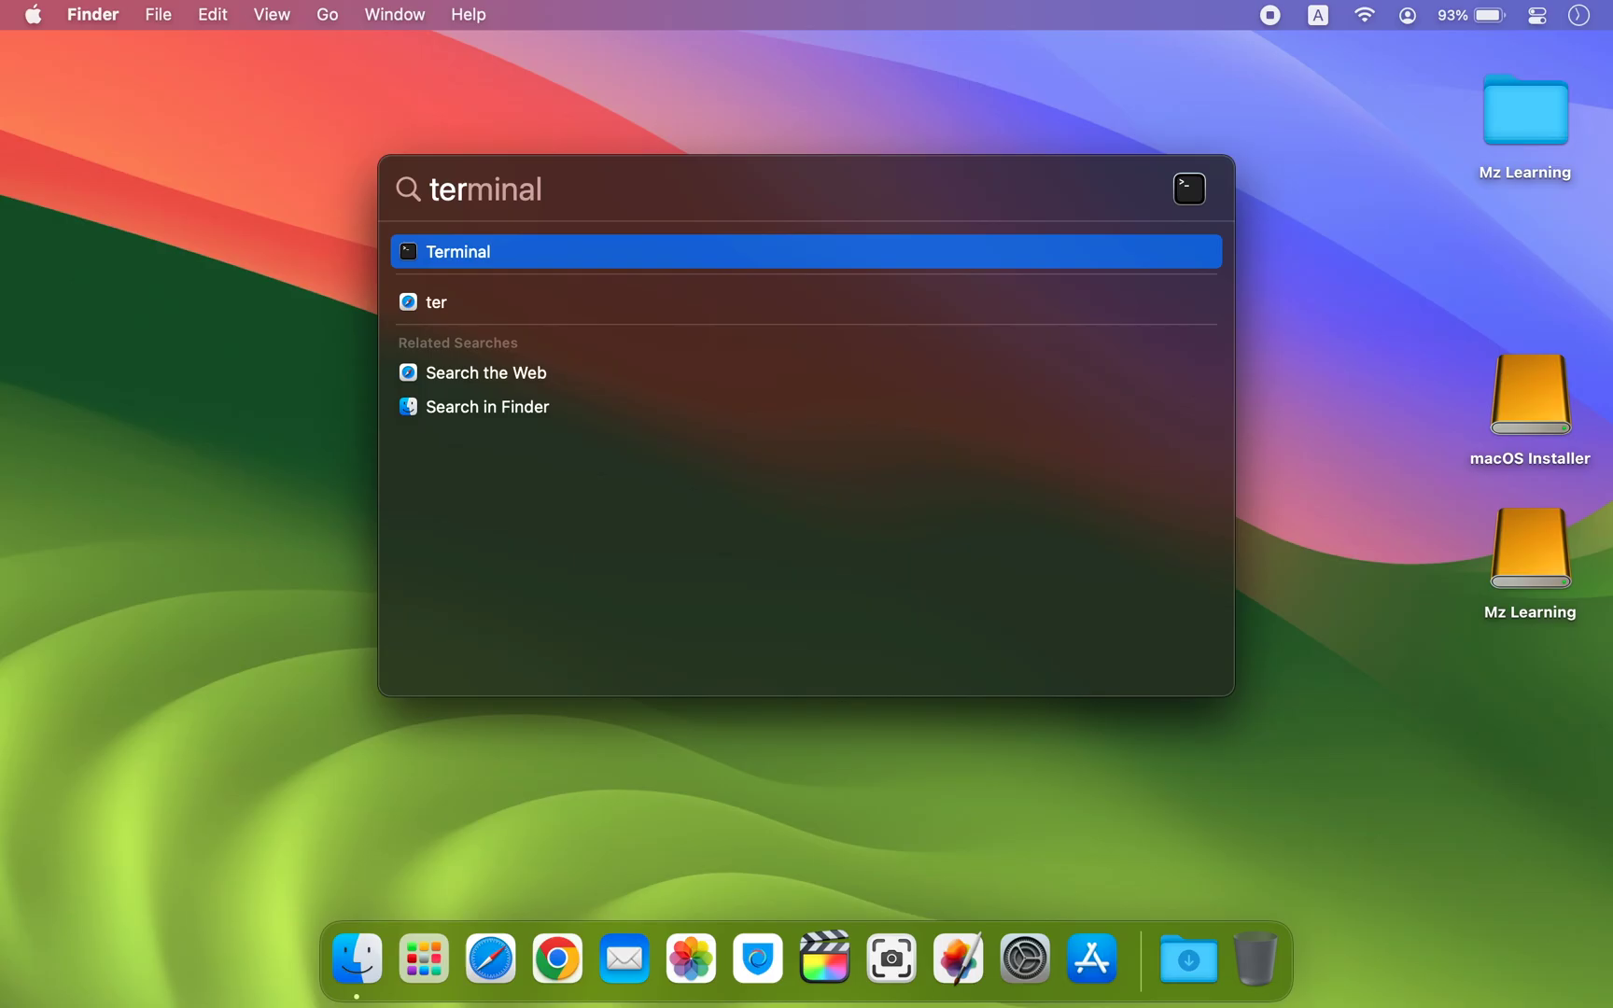
{"action": "key", "text": "Return"}
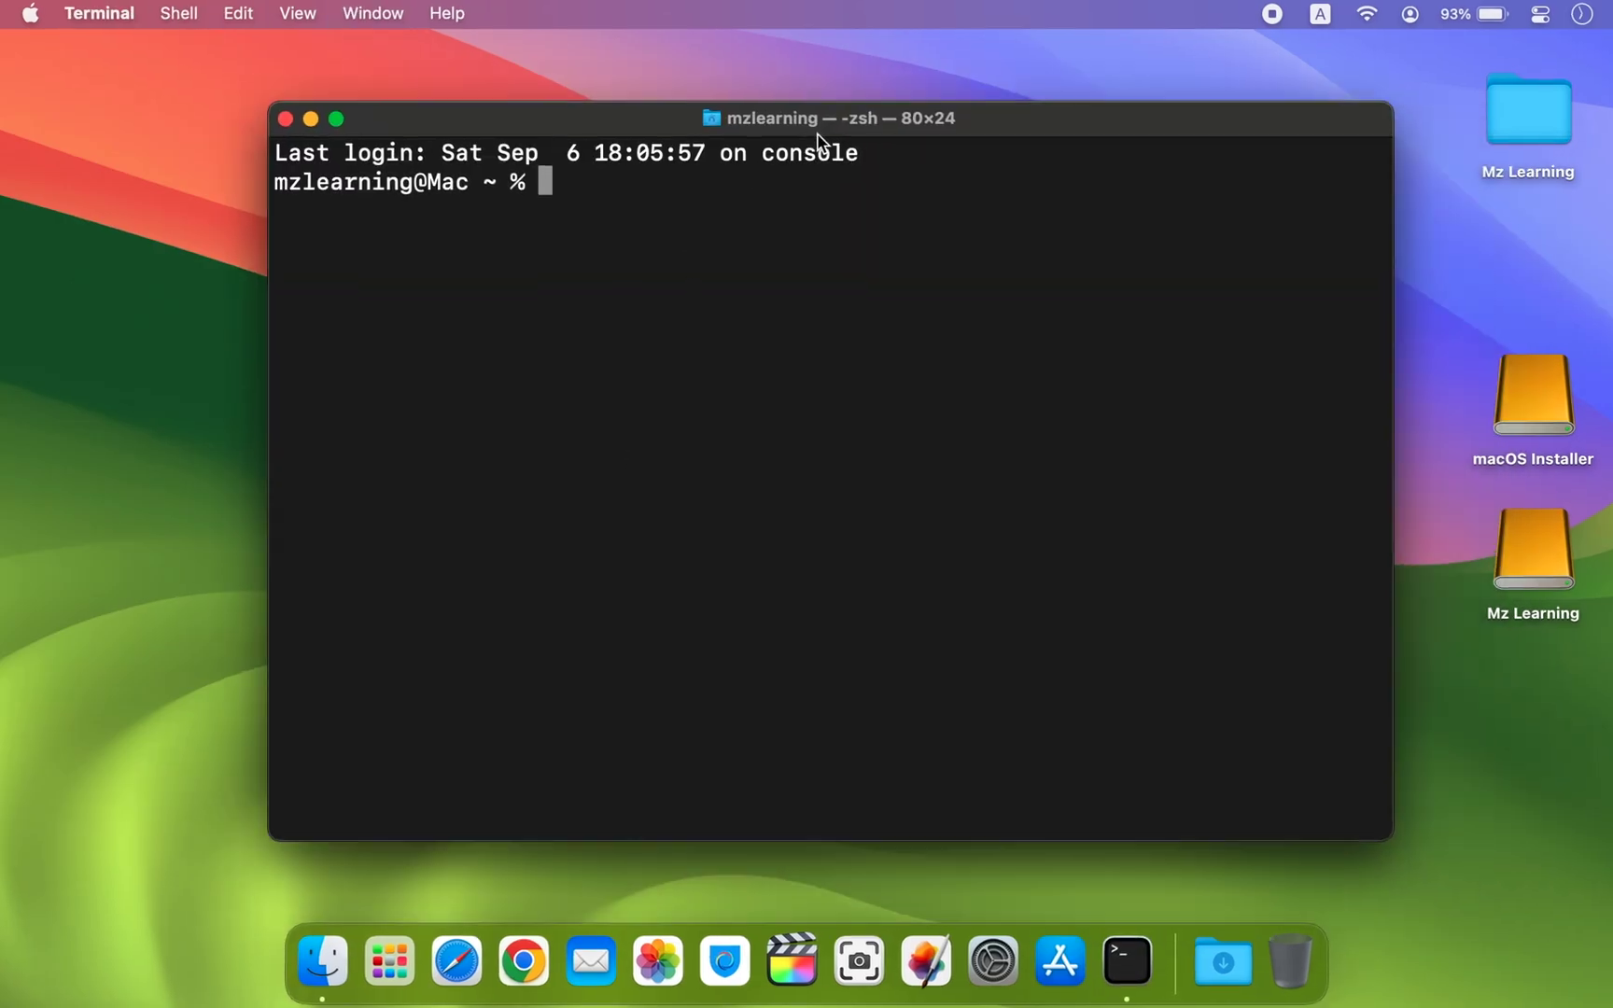
{"action": "type", "text": "sudo"}
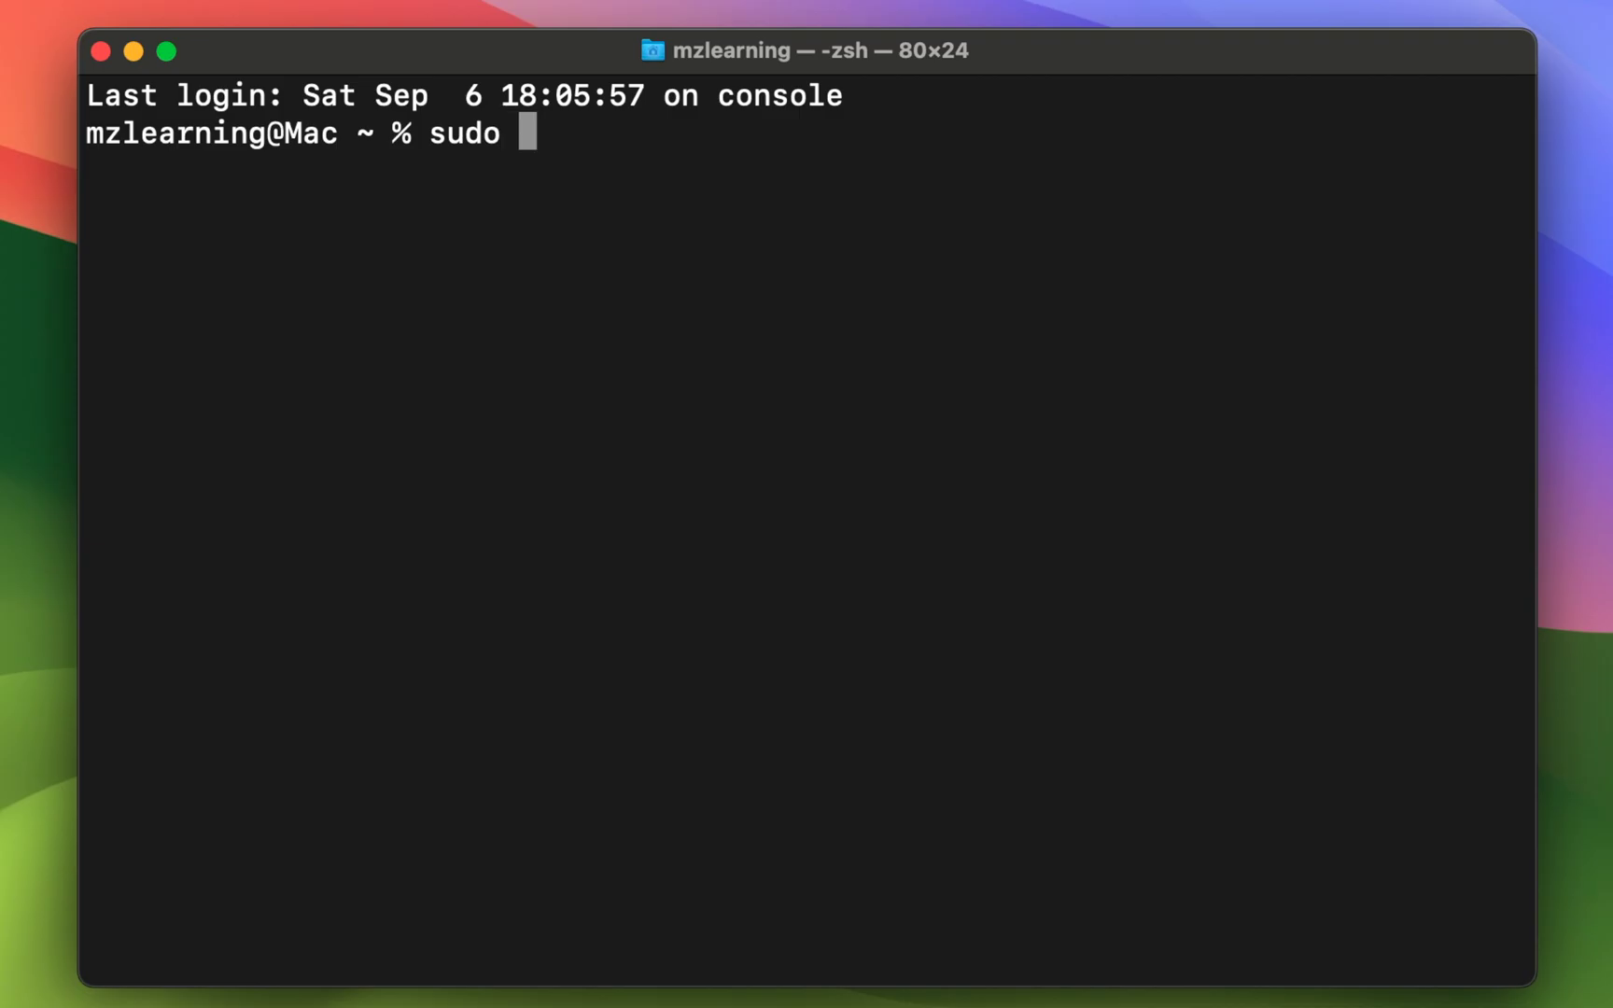
{"action": "left_click", "coordinate": [413, 1]}
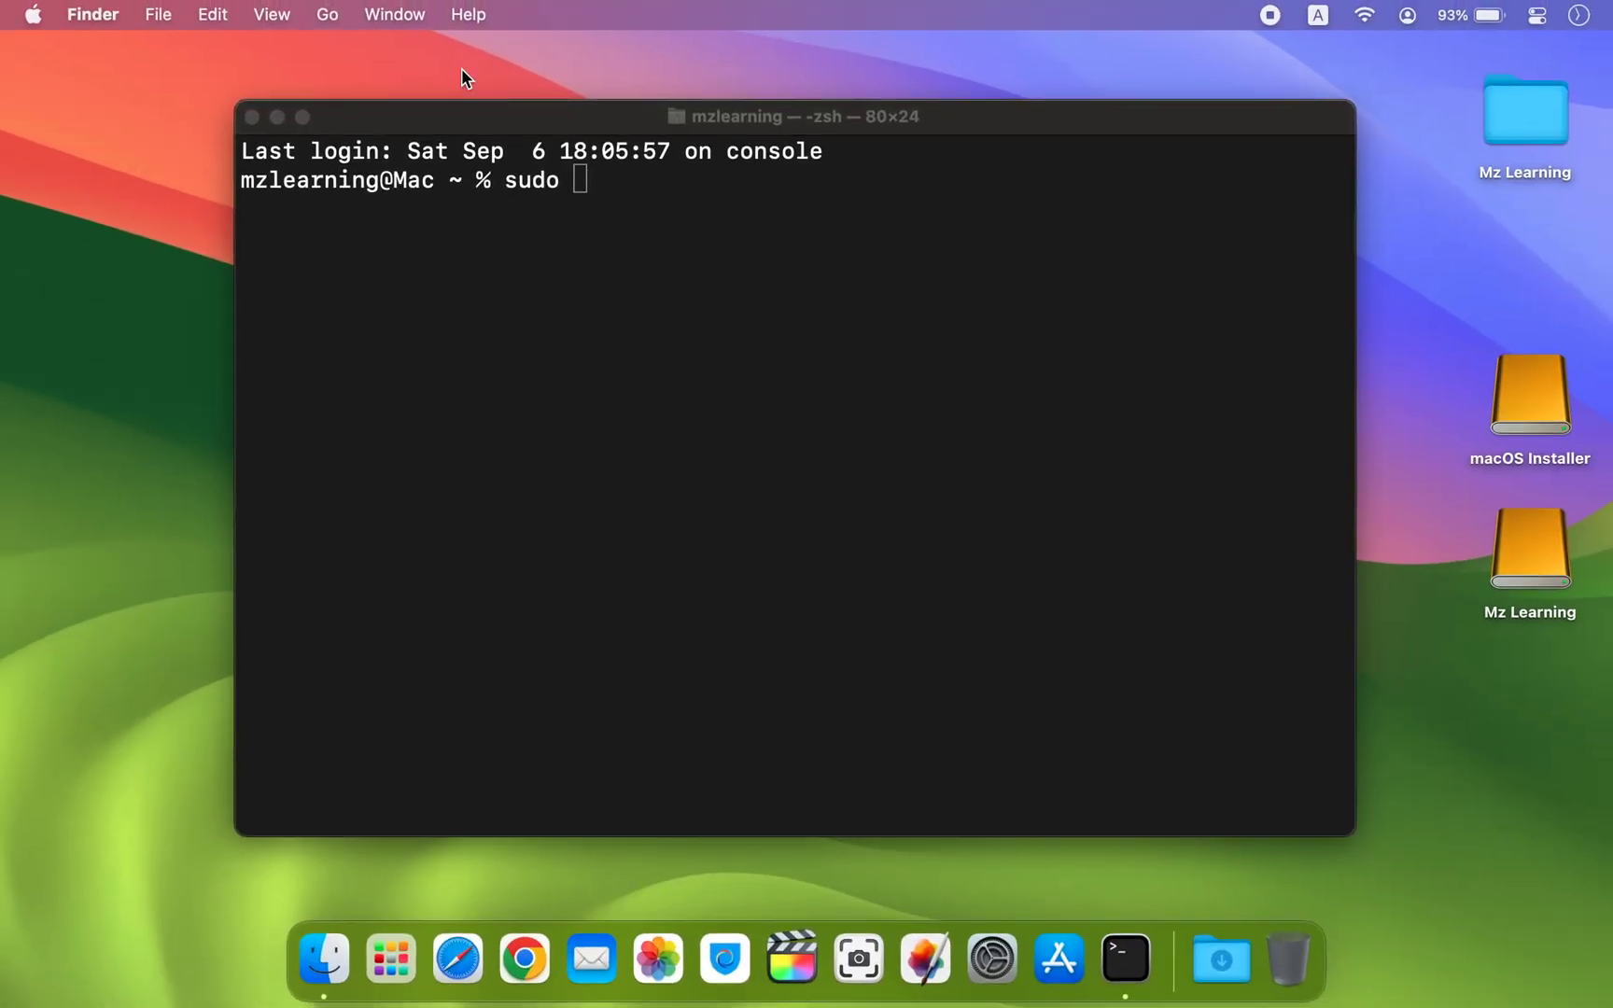
Show the package contents of Install macOS Sequoia in Applications and browse to Contents > Resources.
{"action": "left_click", "coordinate": [326, 14]}
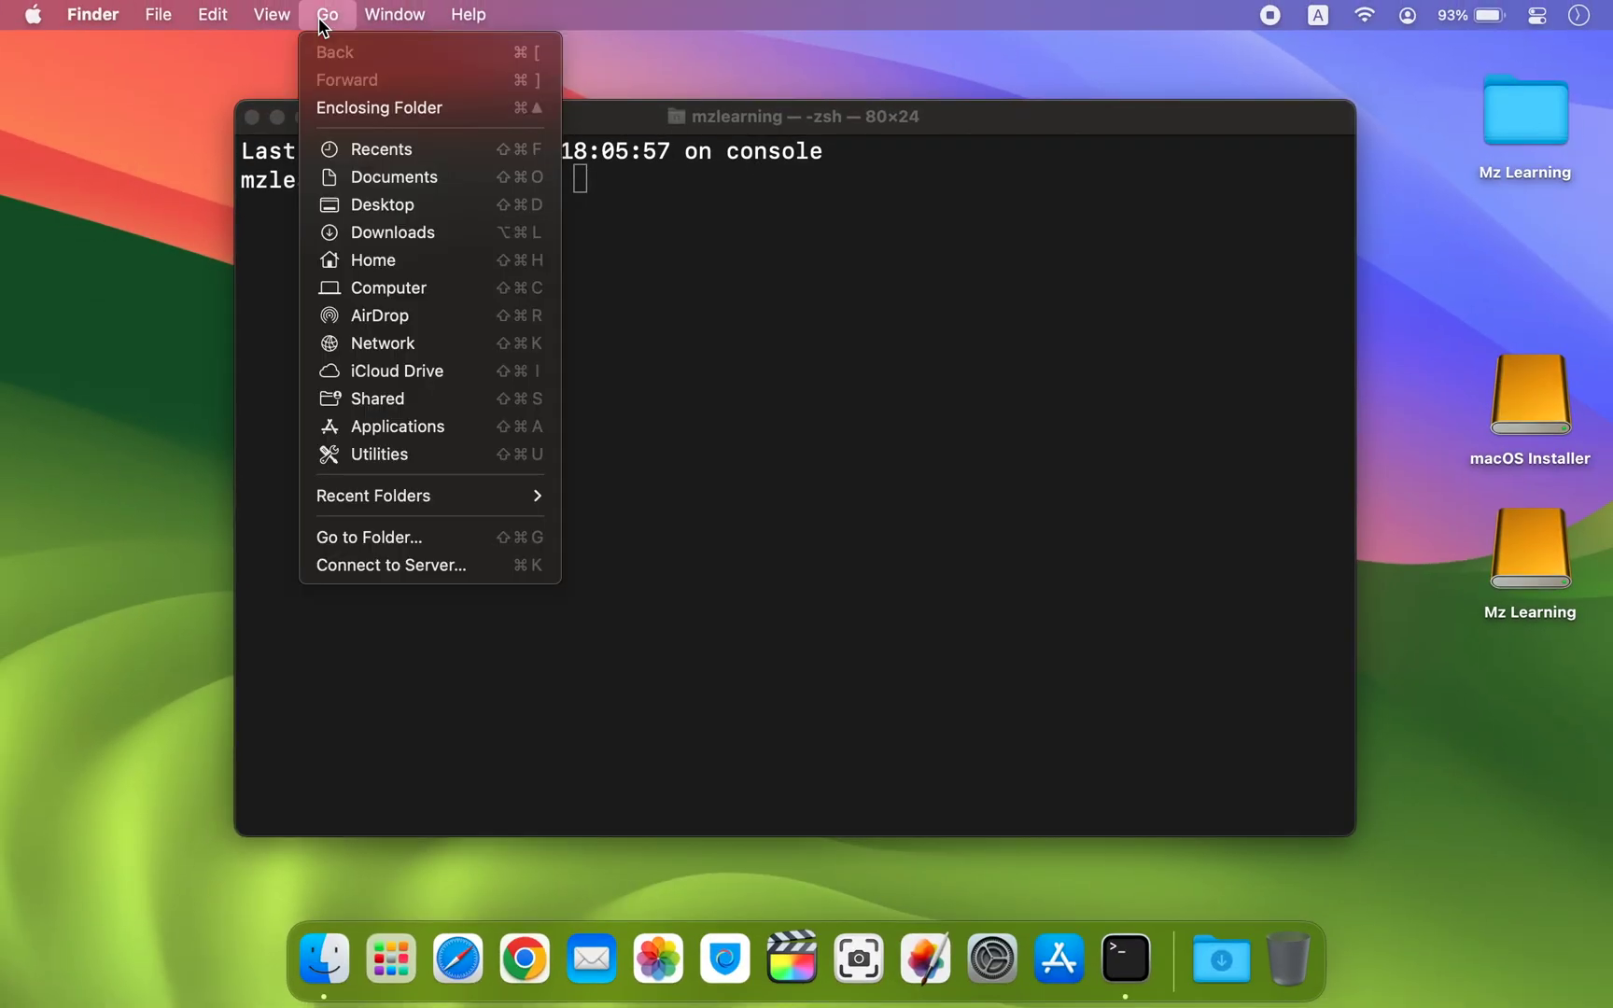
{"action": "left_click", "coordinate": [396, 429]}
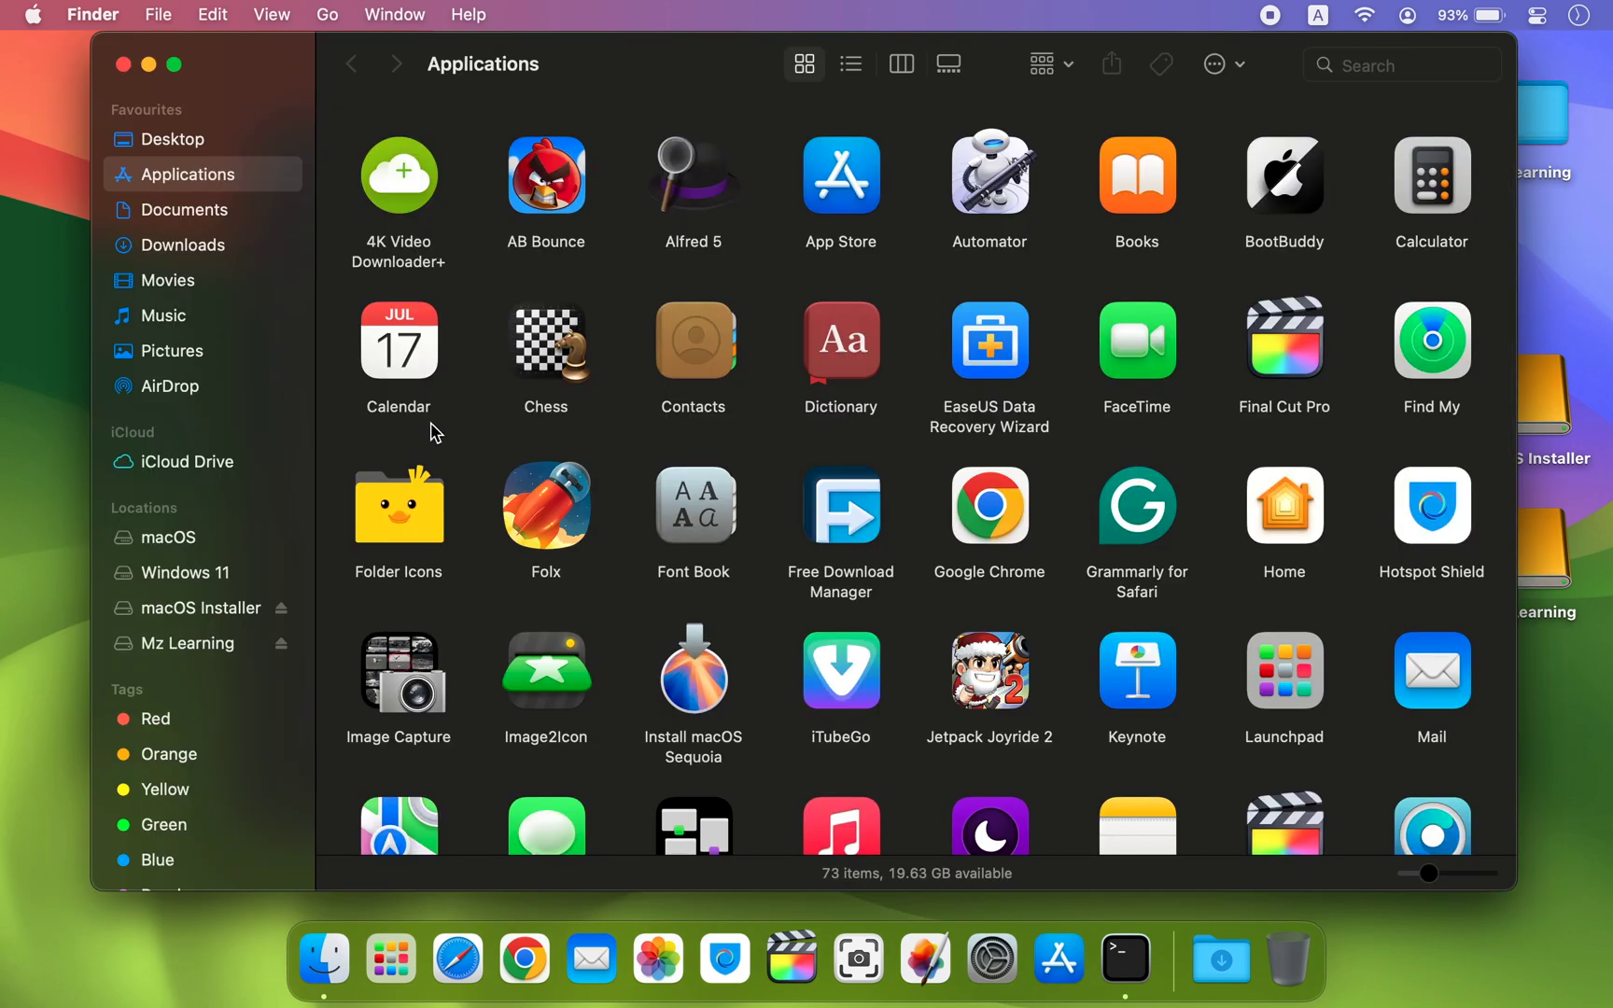
{"action": "right_click", "coordinate": [689, 664]}
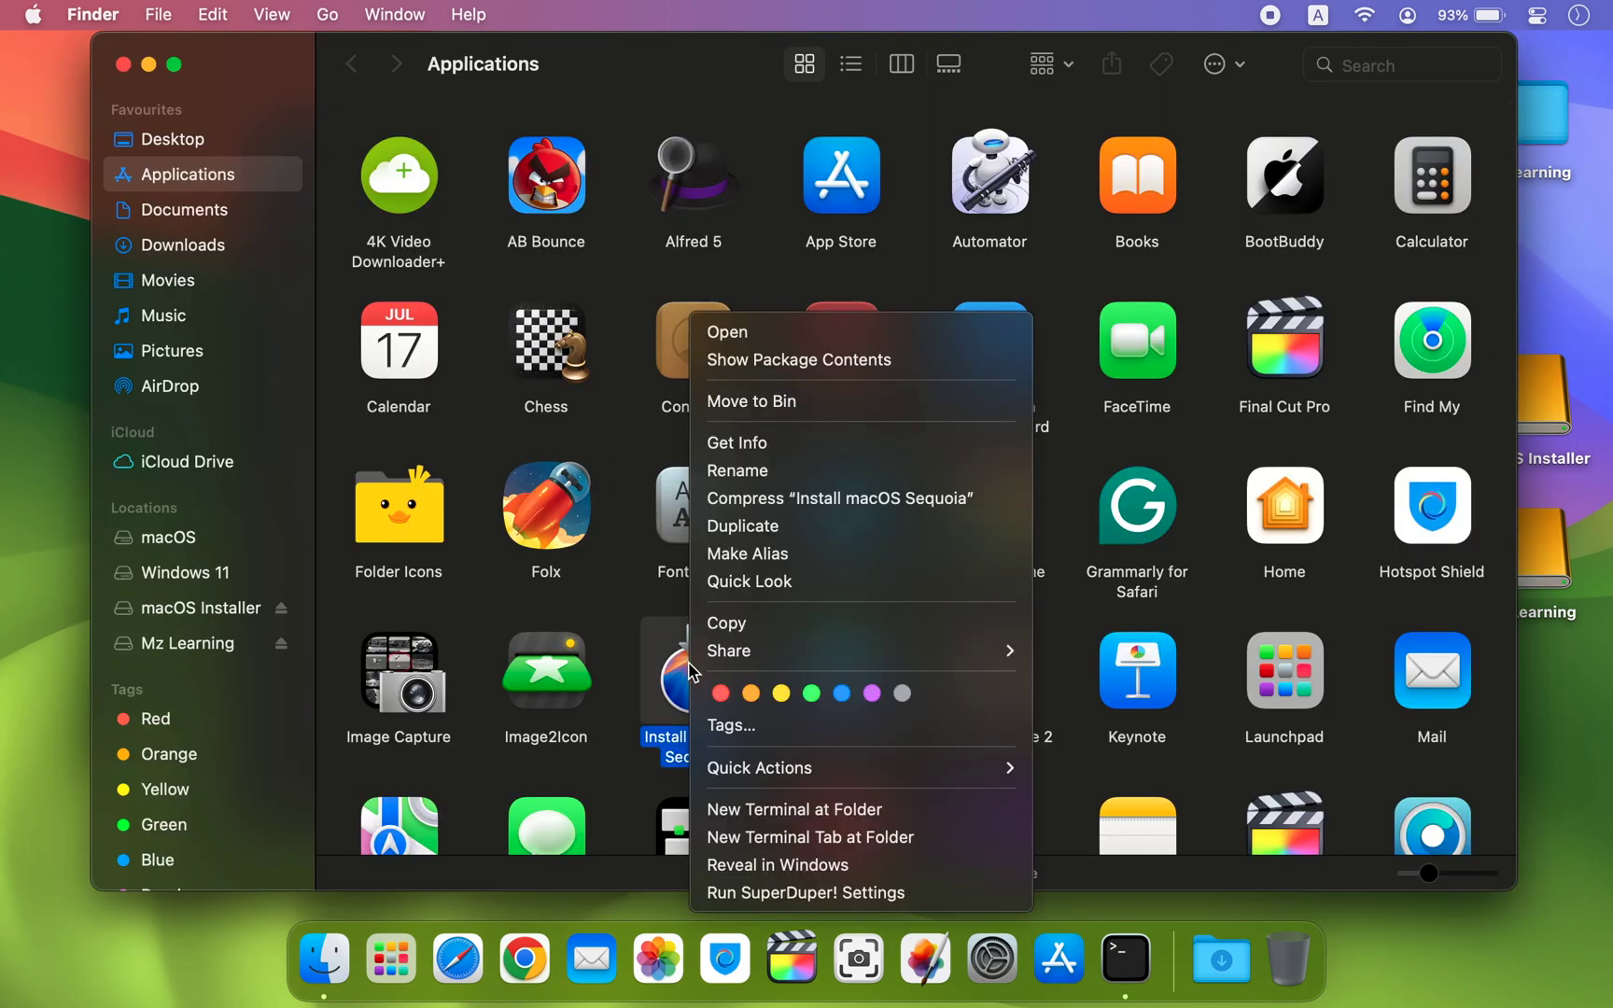
{"action": "left_click", "coordinate": [777, 364]}
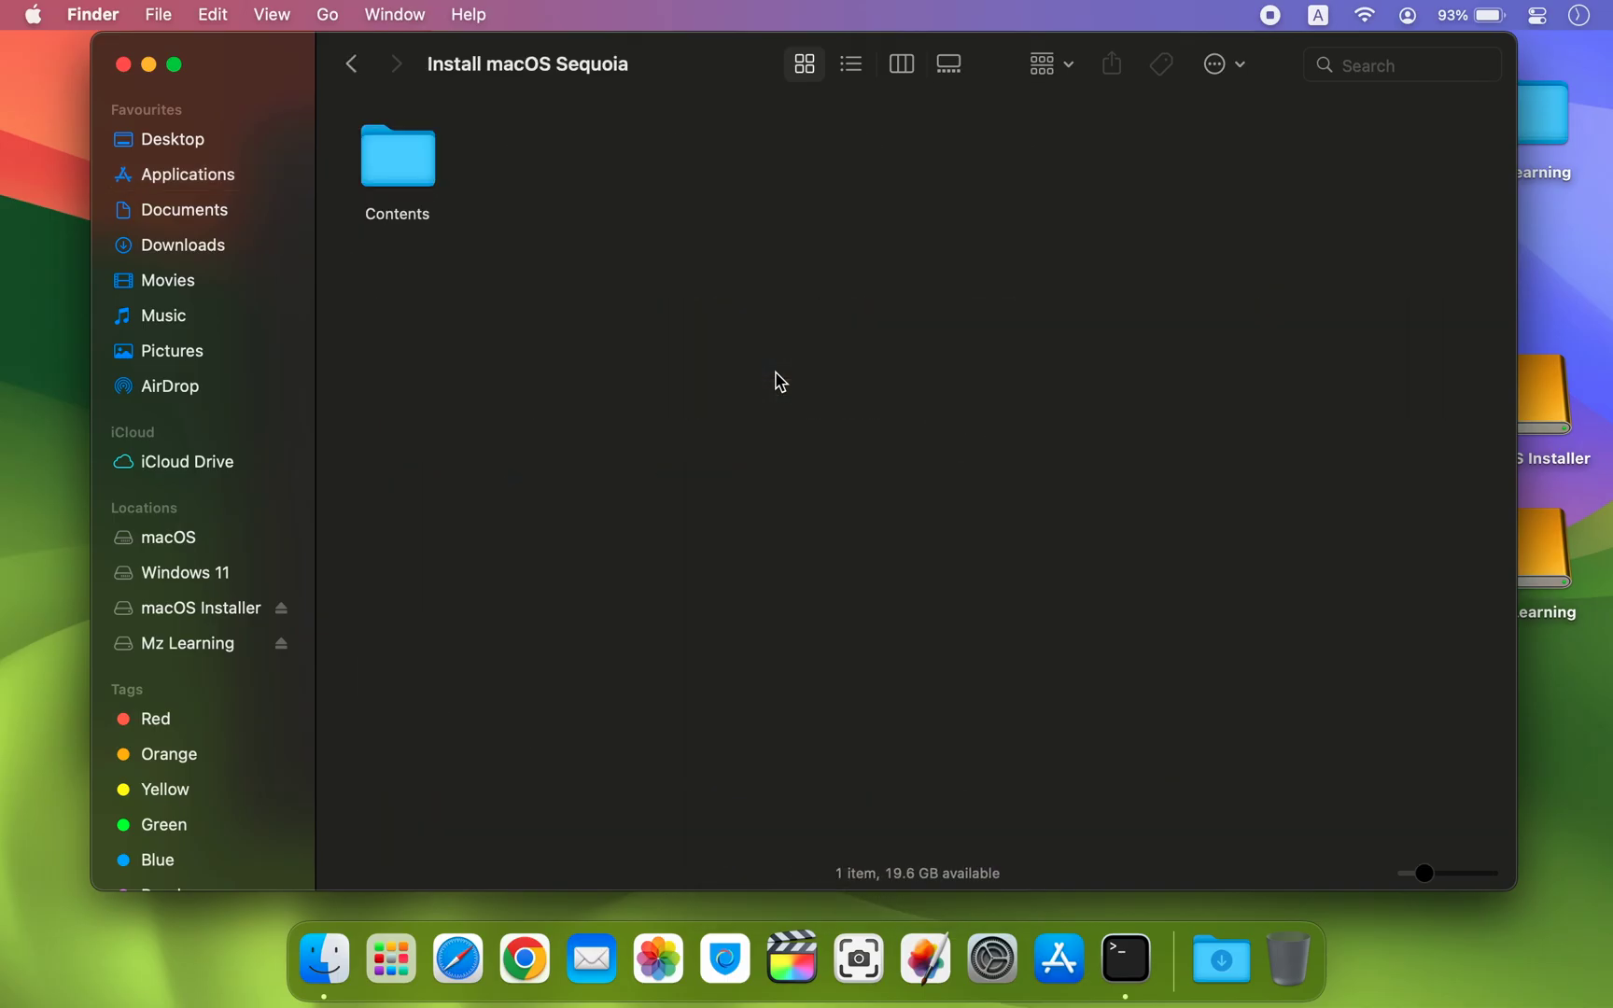
{"action": "double_click", "coordinate": [423, 189]}
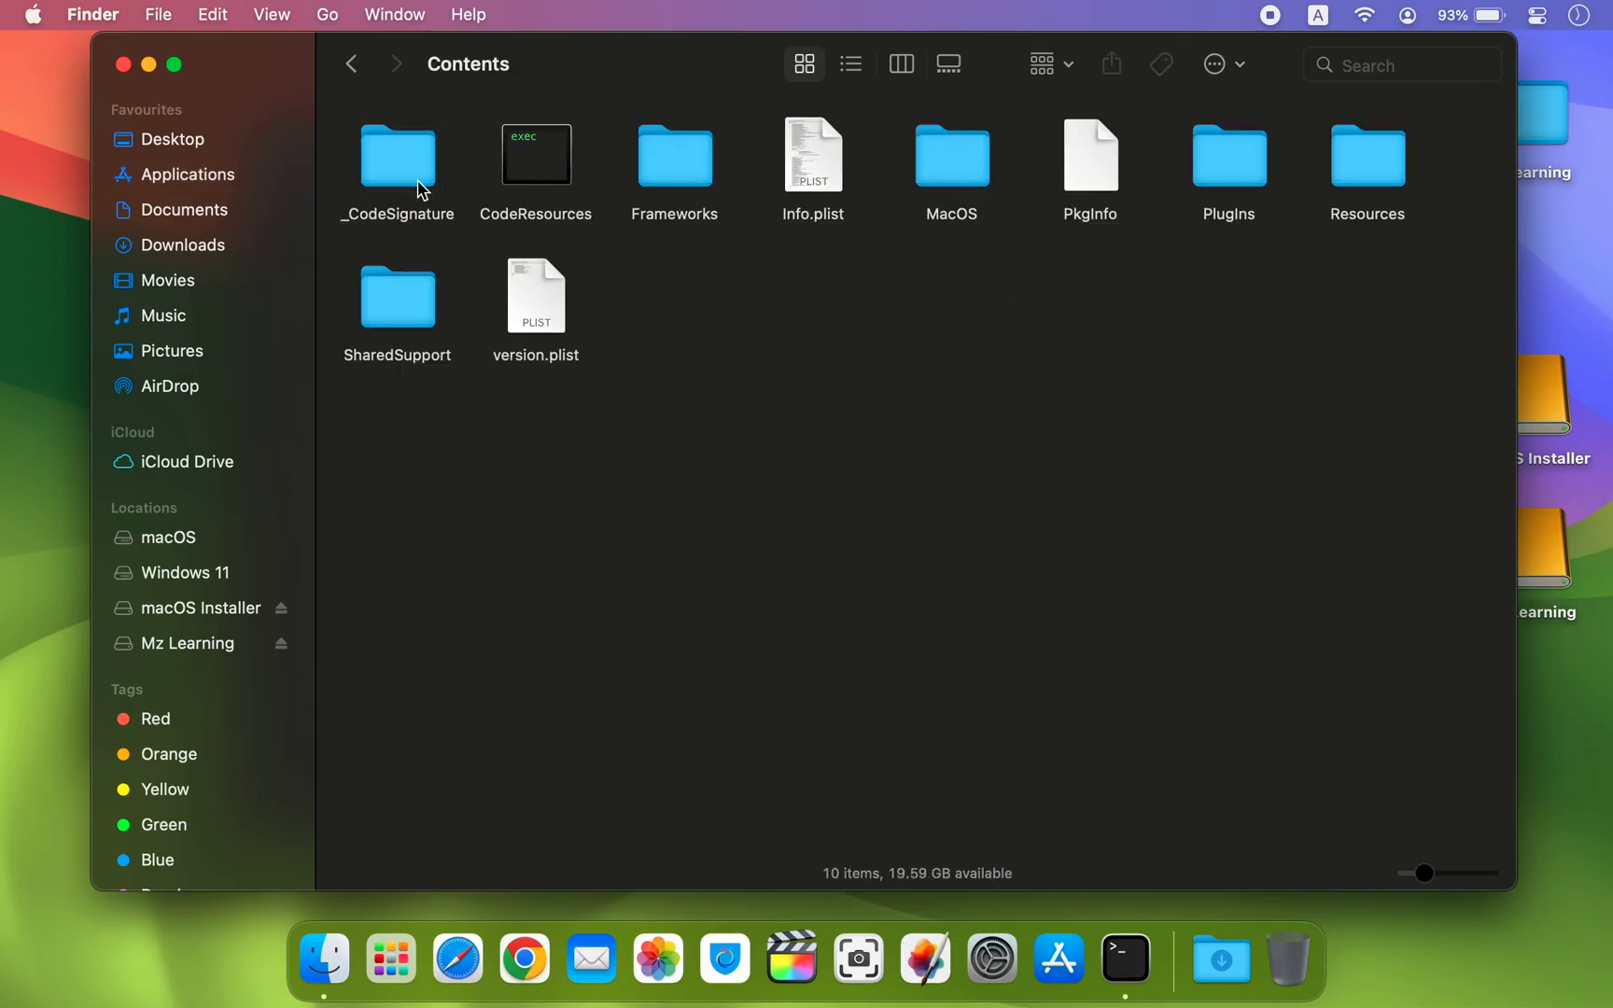
{"action": "double_click", "coordinate": [1378, 170]}
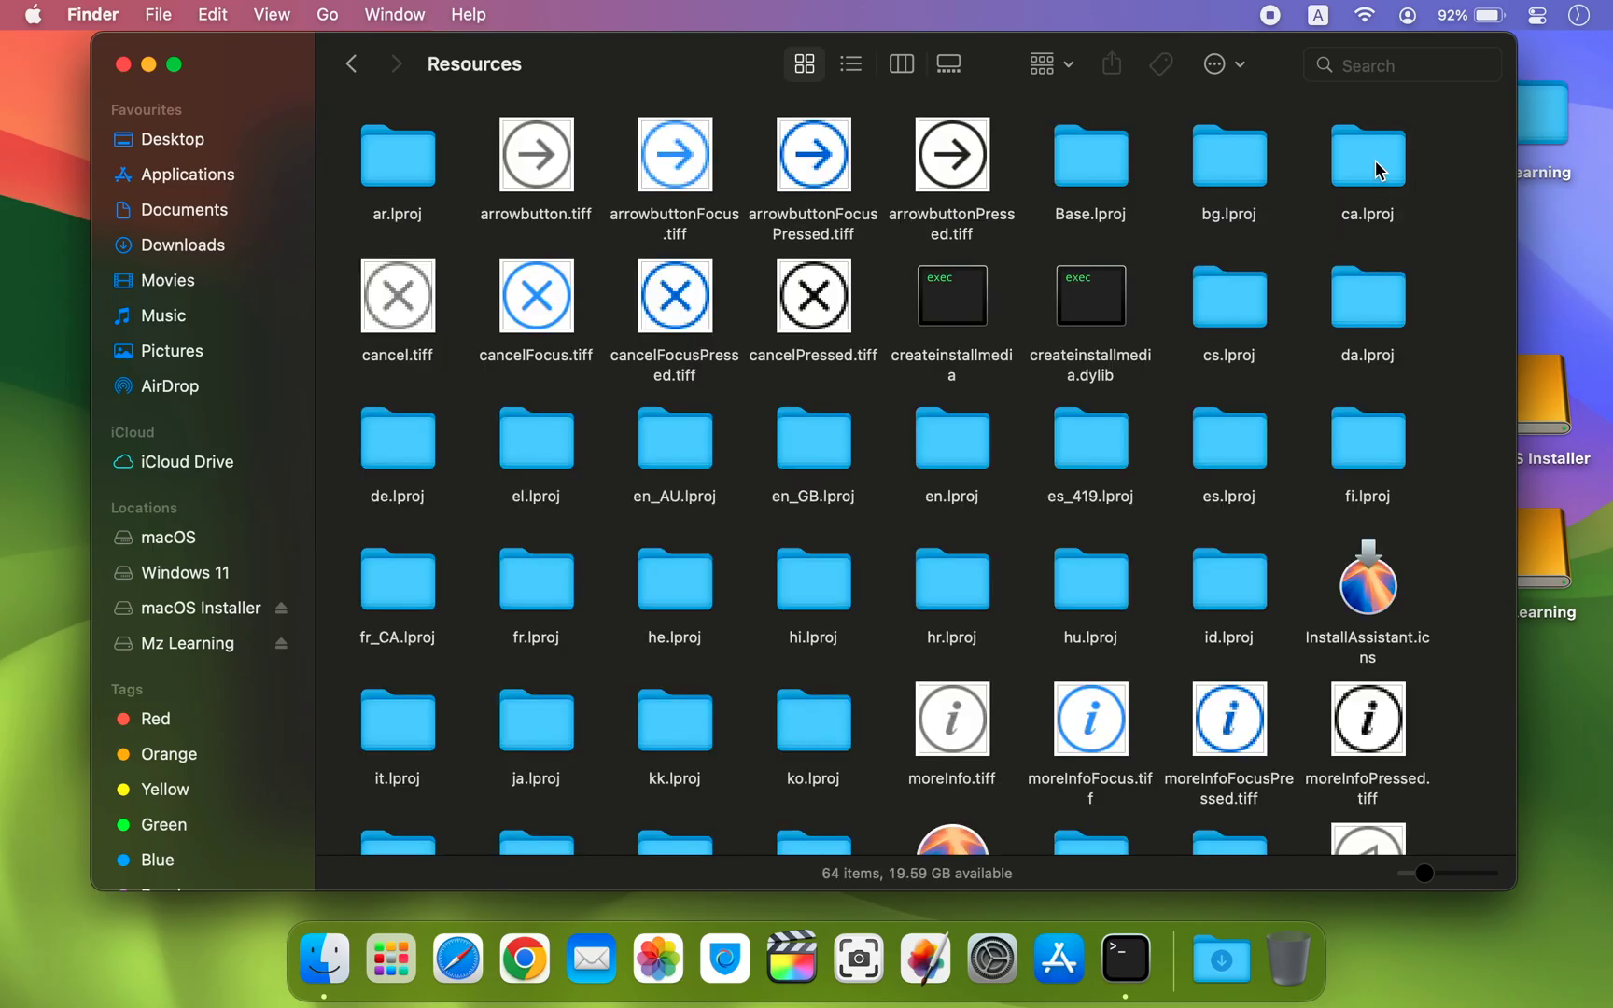
Run 'sudo createinstallmedia --volume /Volumes/macOS Installer' in Terminal and enter the administrator password.
{"action": "left_click", "coordinate": [971, 297]}
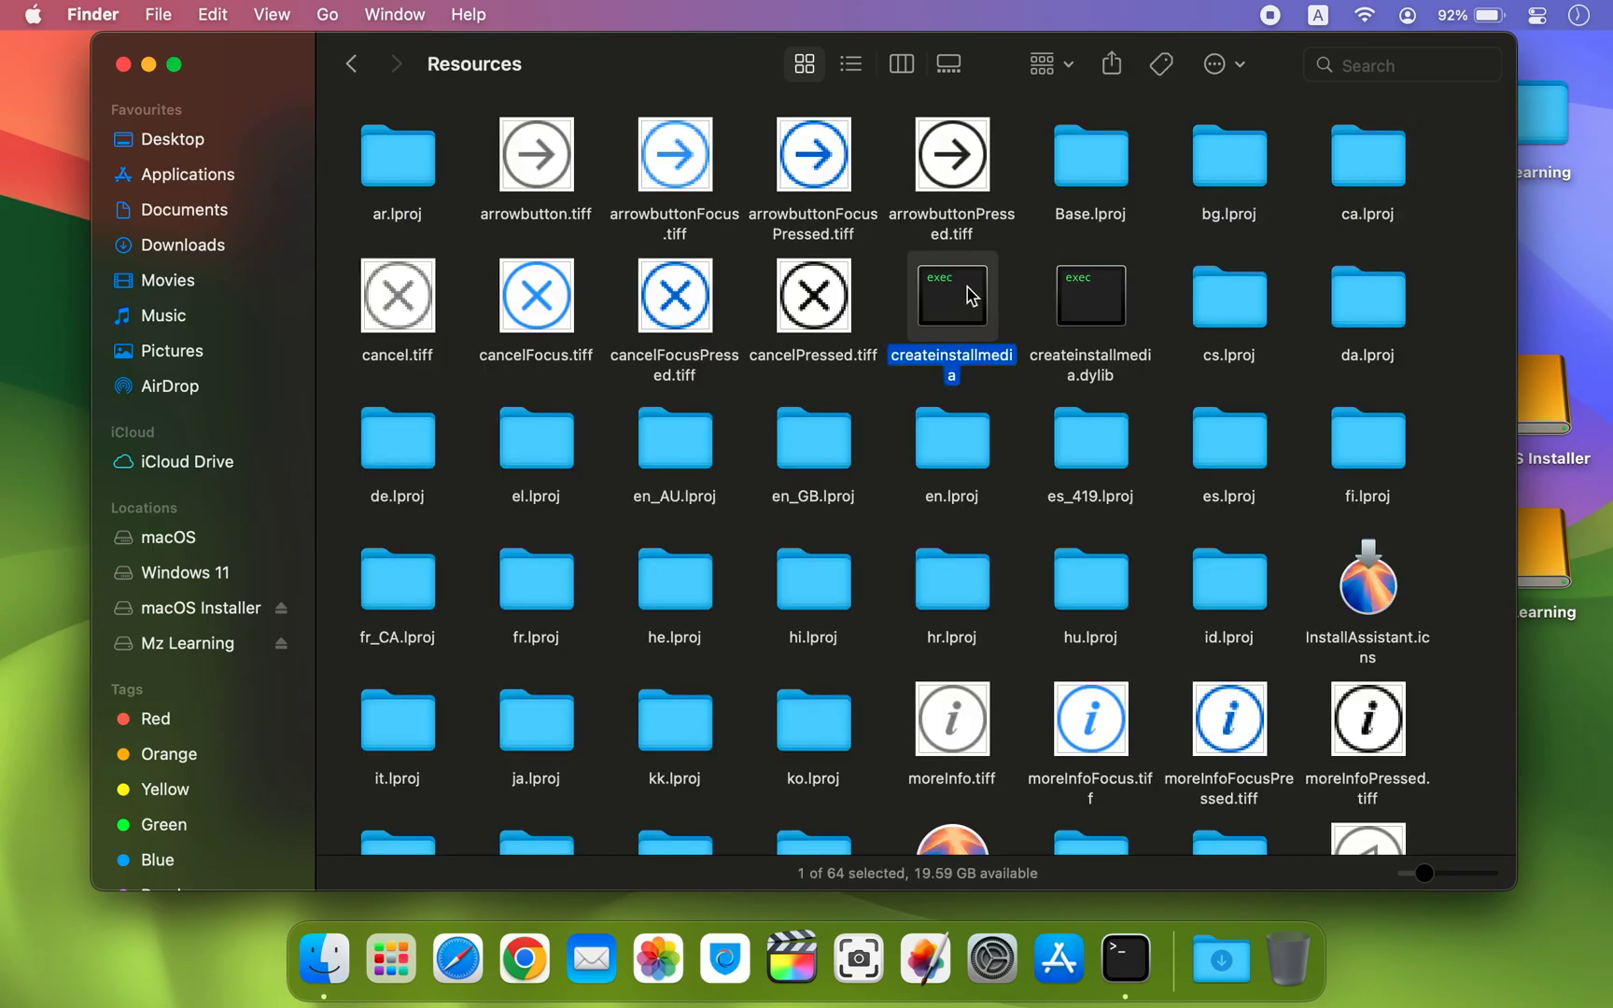
{"action": "left_click_drag", "start_coordinate": [696, 86], "coordinate": [687, 416]}
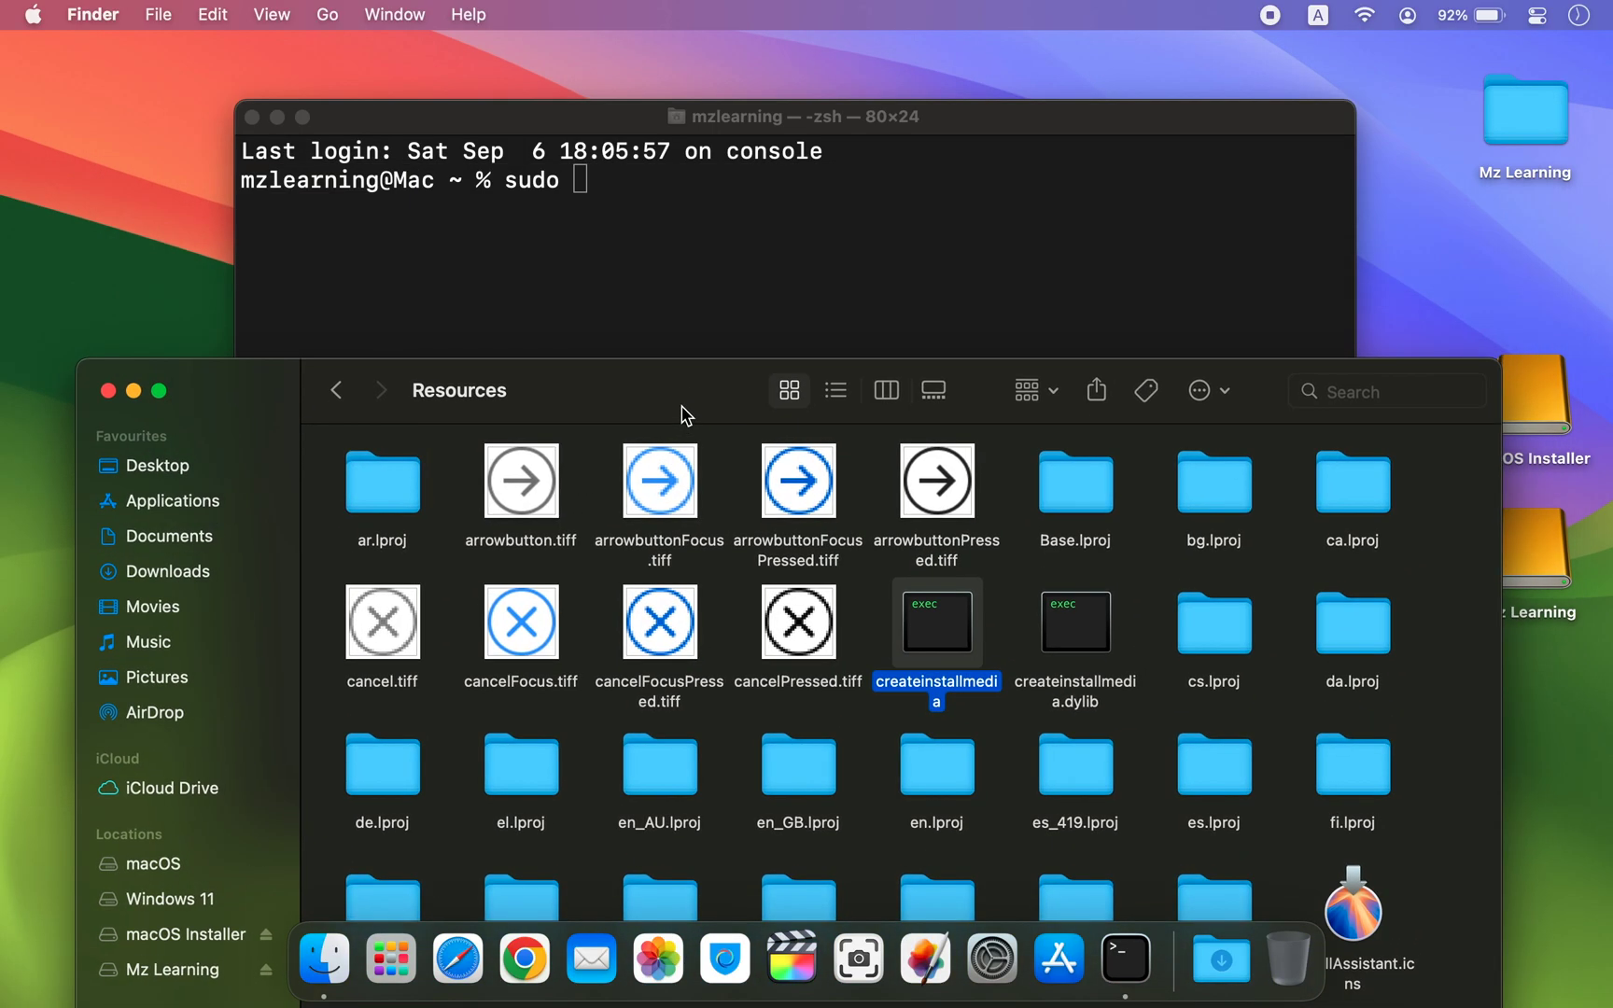
{"action": "left_click_drag", "start_coordinate": [961, 626], "coordinate": [724, 289]}
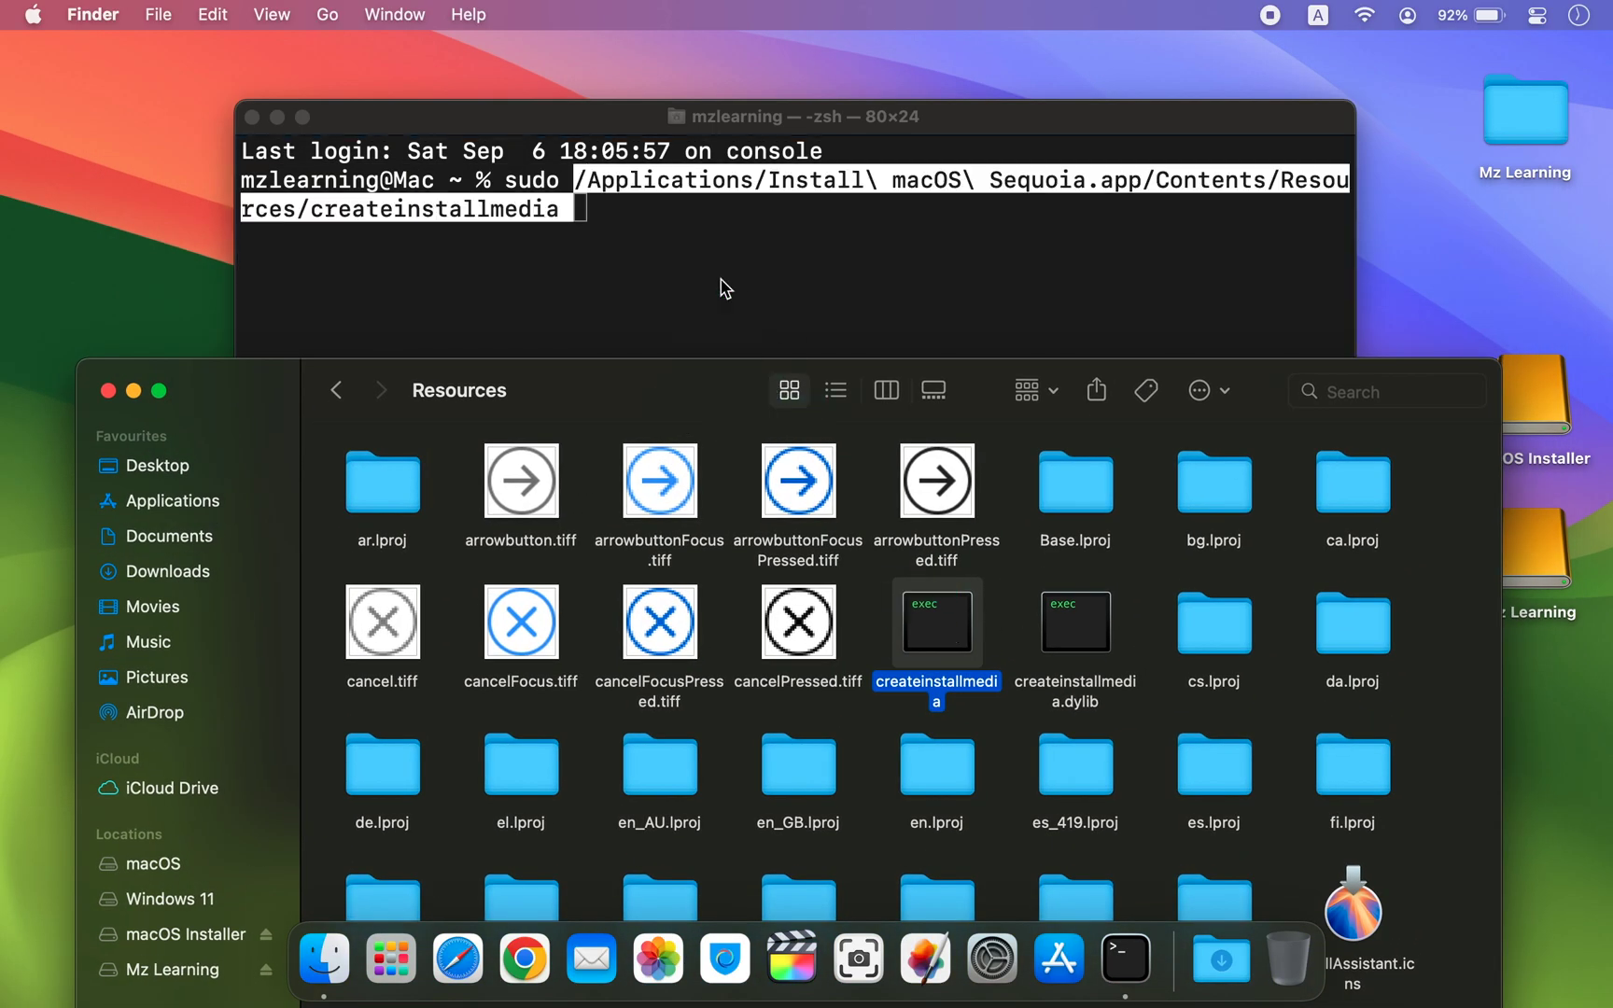
{"action": "left_click", "coordinate": [108, 391]}
{"action": "left_click", "coordinate": [351, 370]}
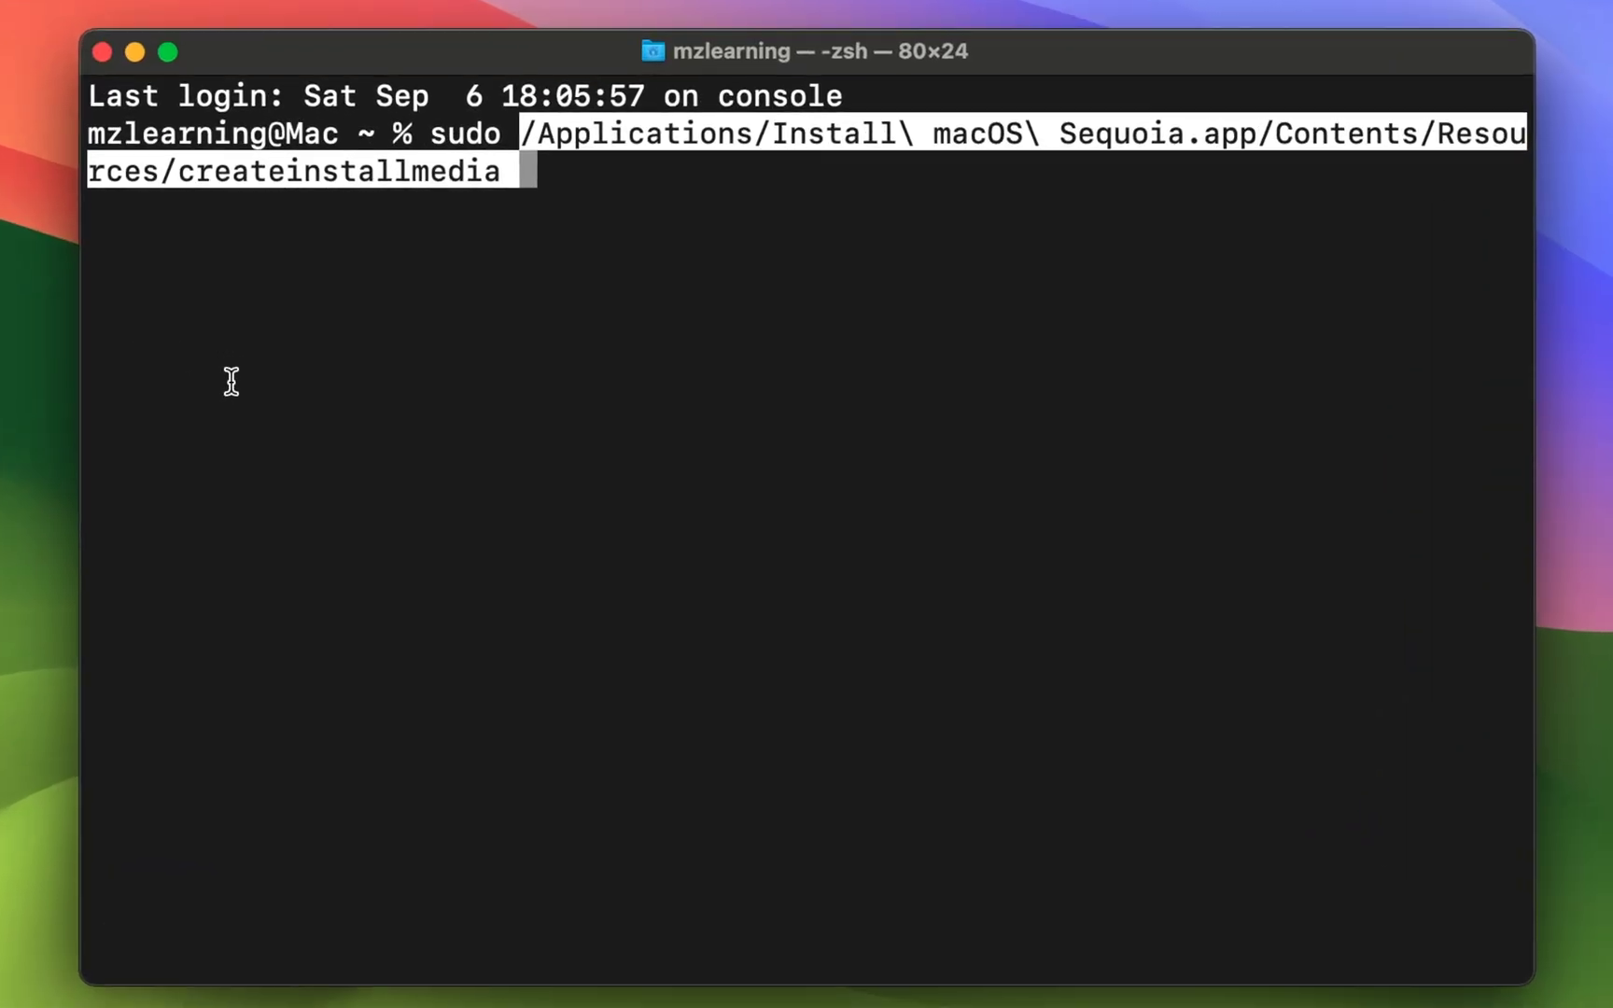
{"action": "type", "text": "-"}
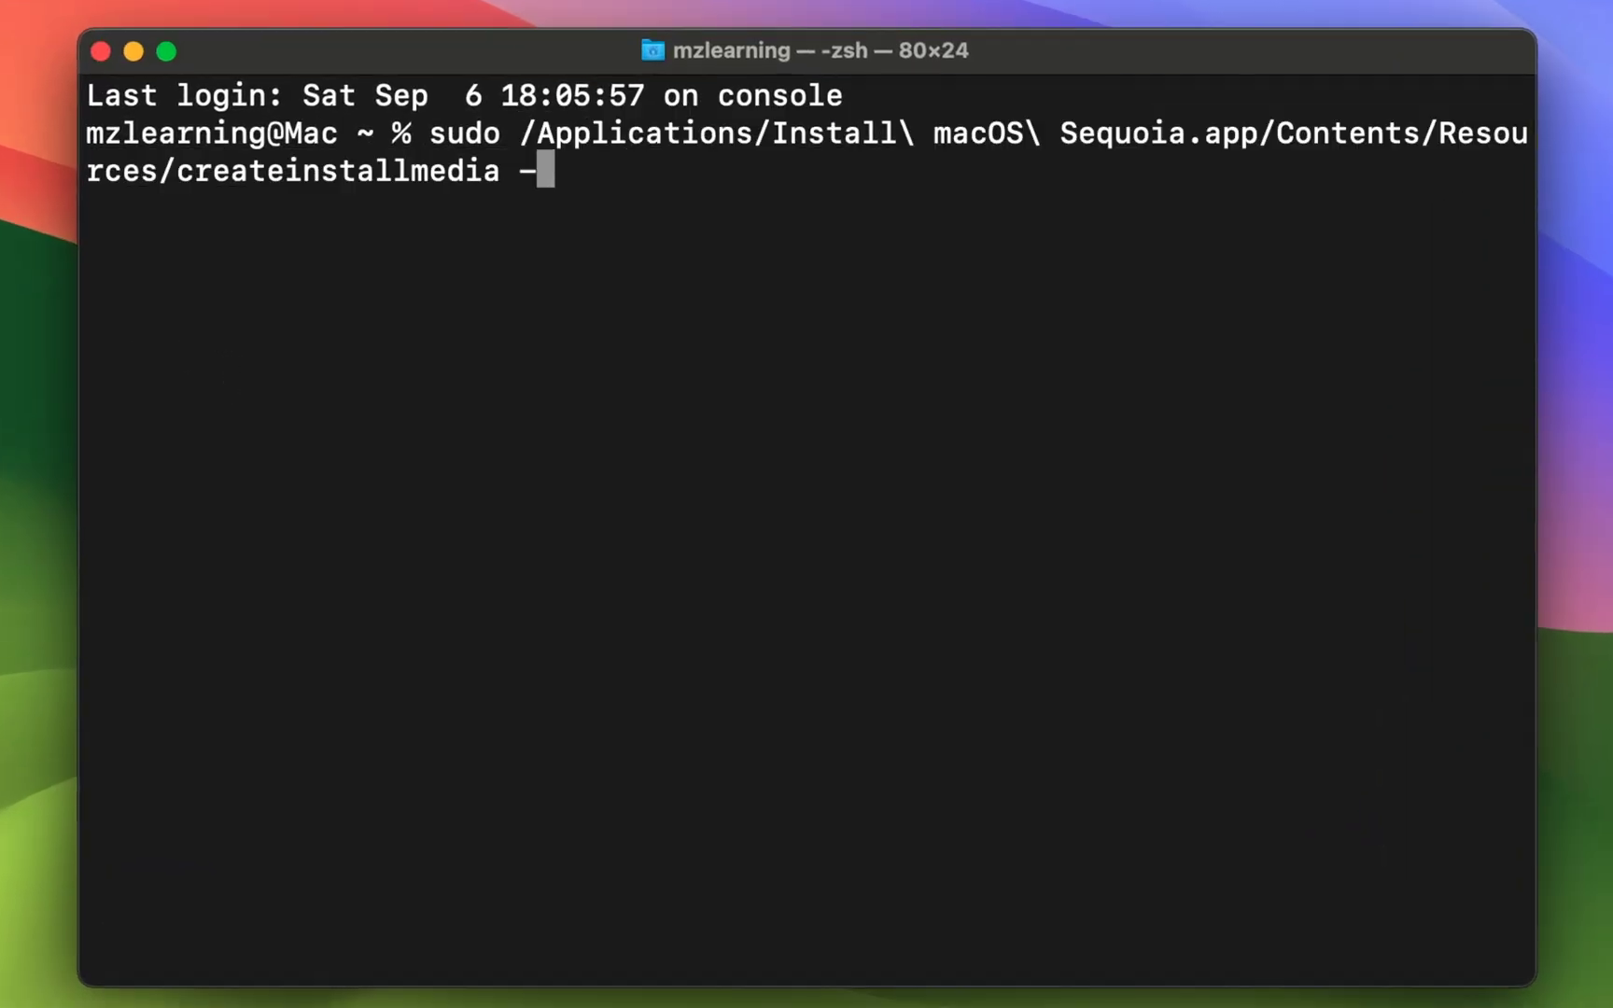
{"action": "type", "text": "-volume"}
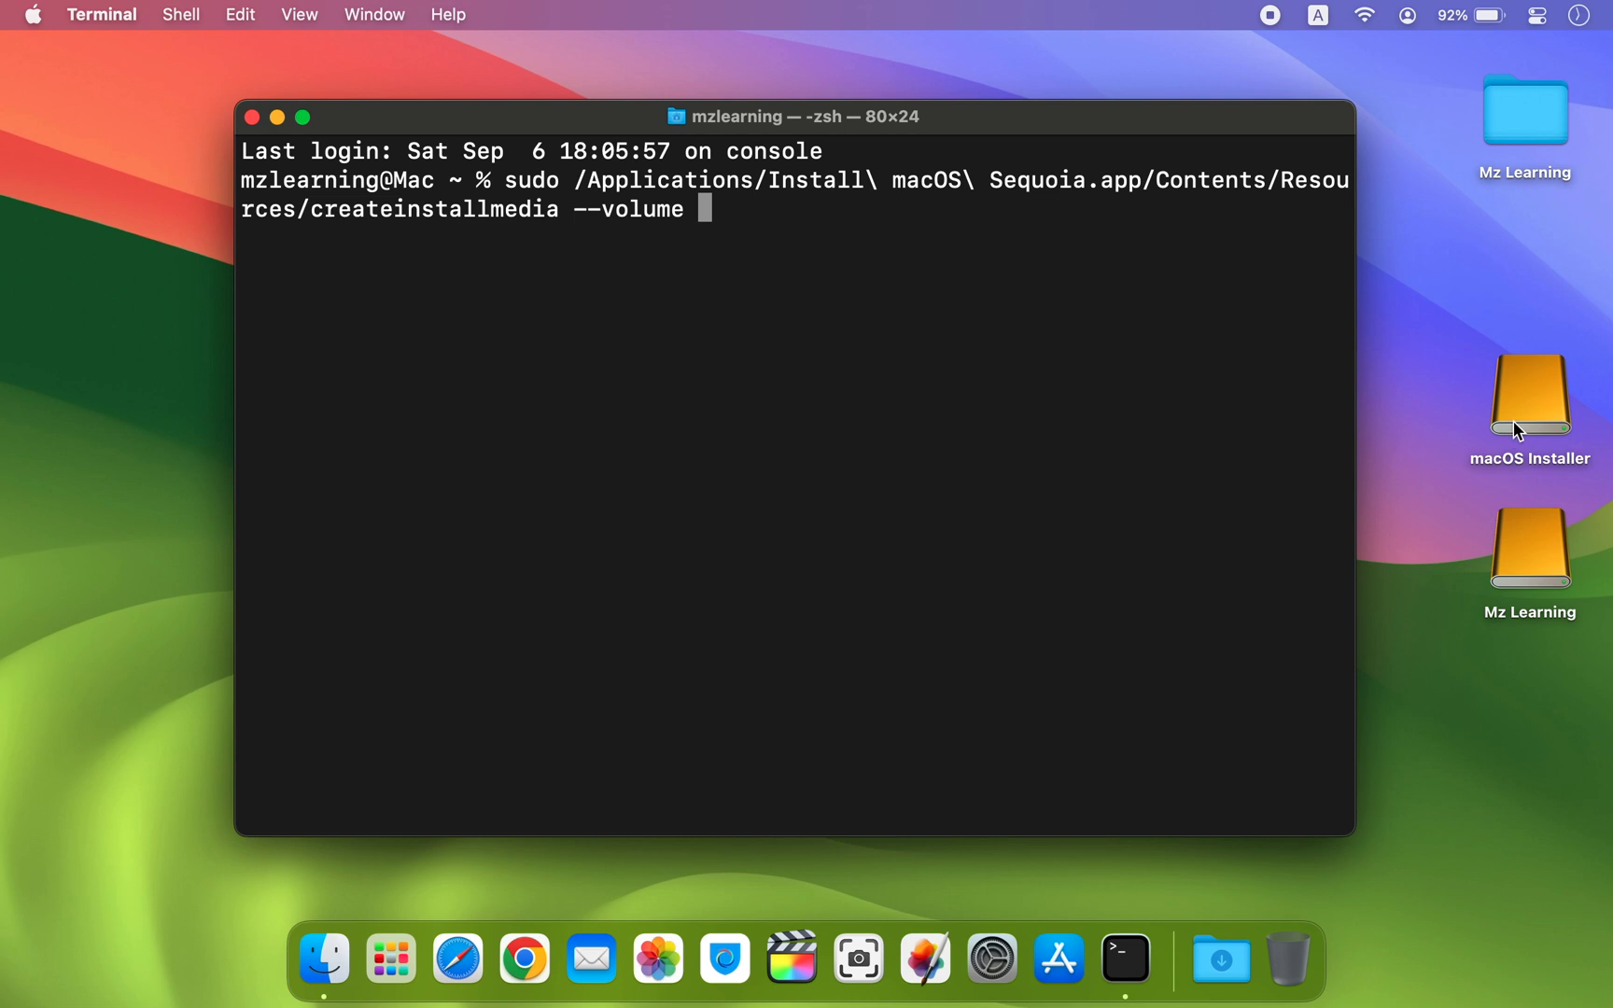
{"action": "left_click_drag", "start_coordinate": [1517, 425], "coordinate": [915, 347]}
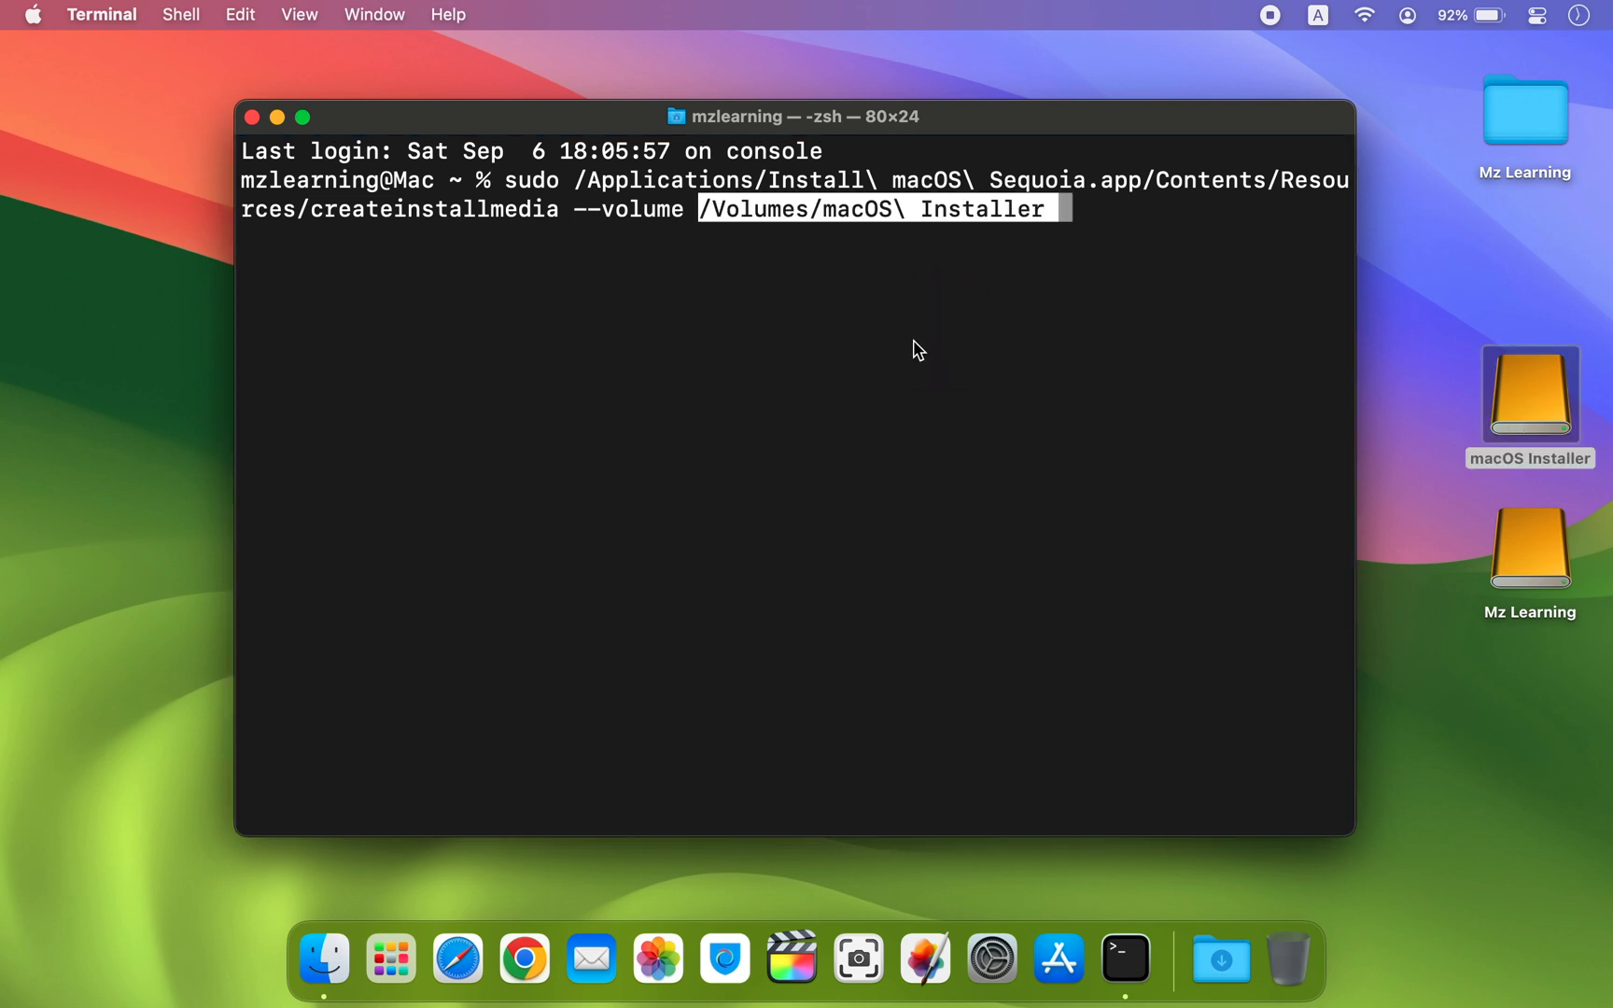
{"action": "key", "text": "Return"}
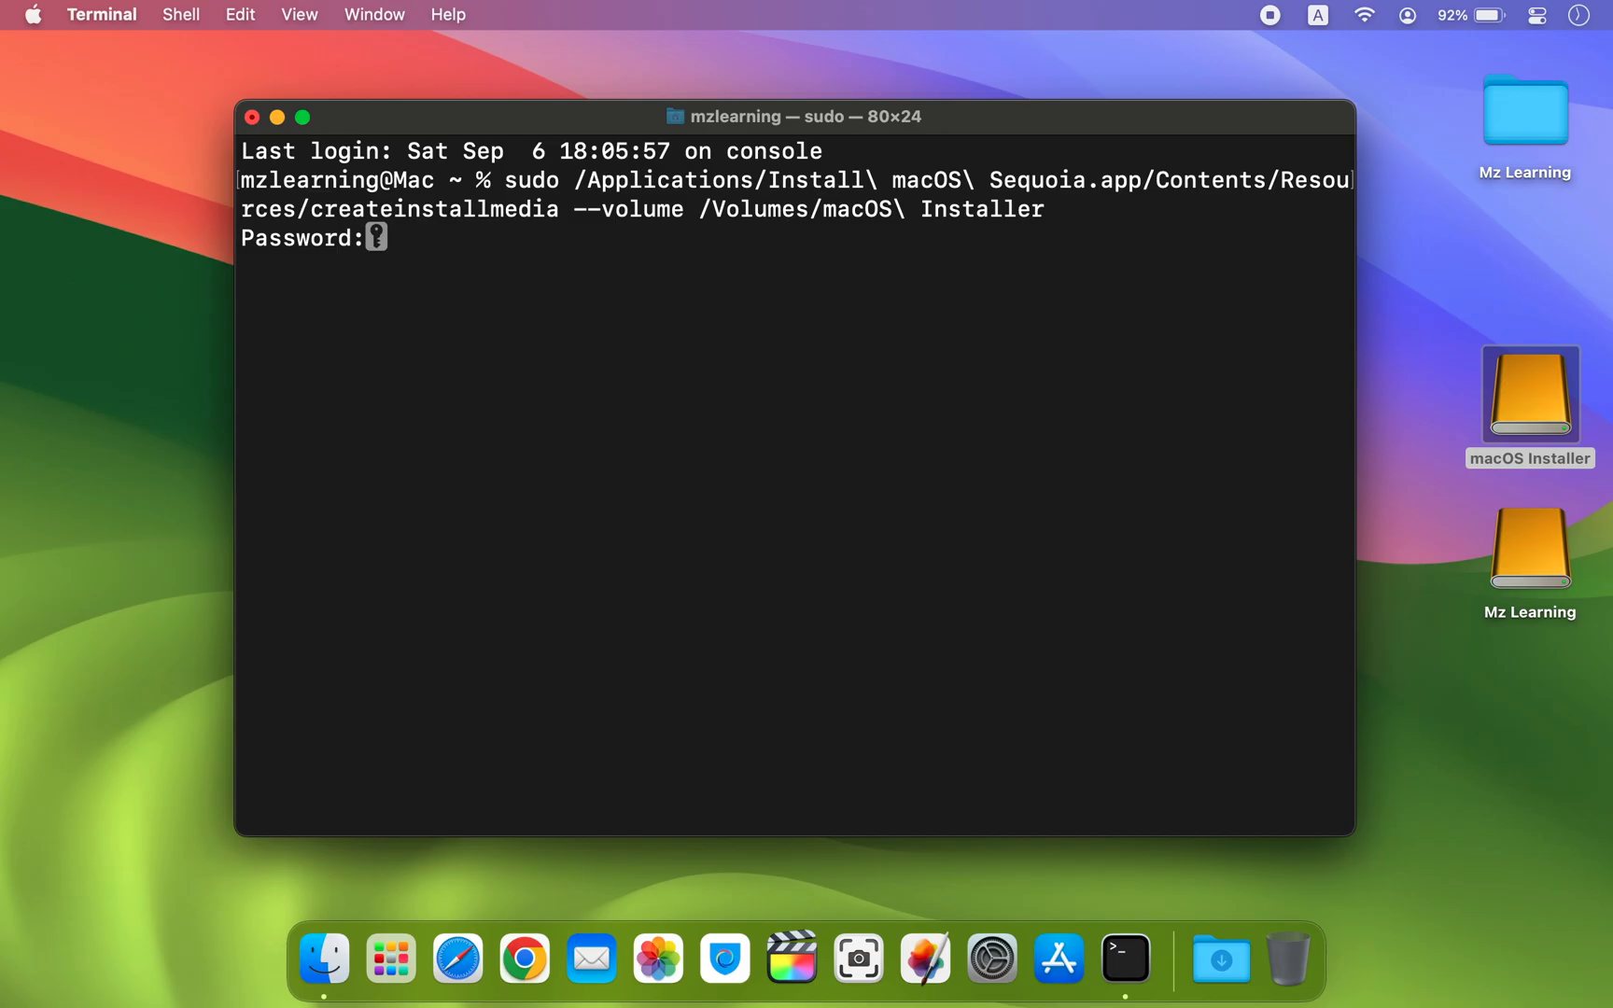
{"action": "key", "text": "Return"}
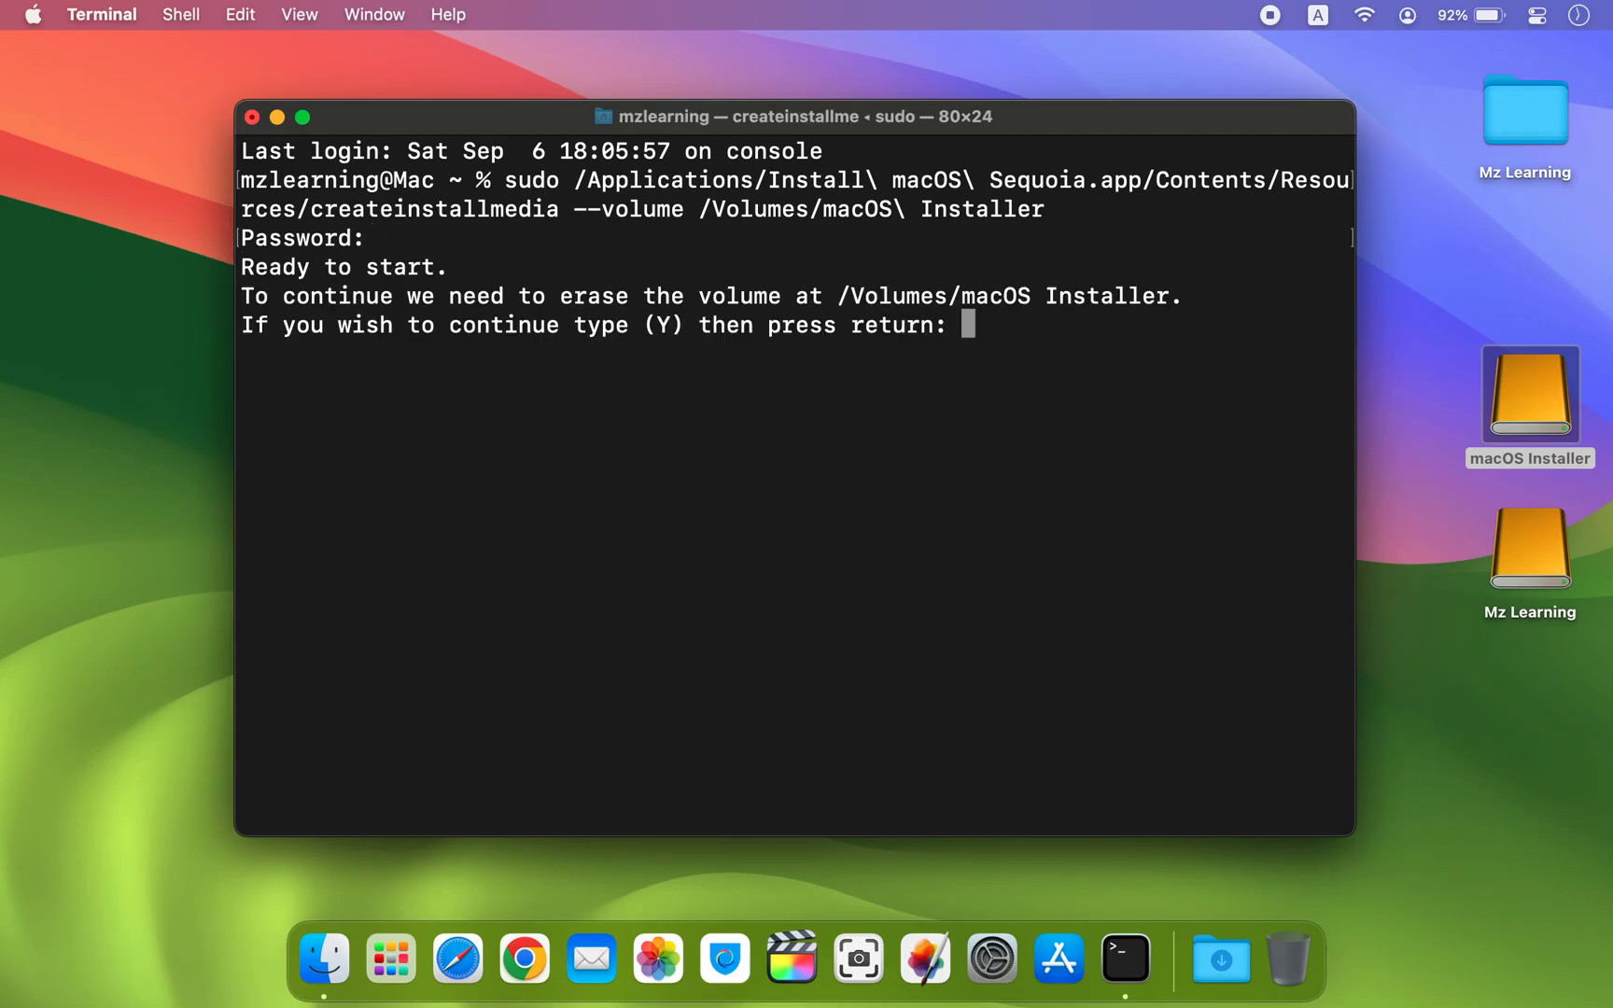
Answer y to erase macOS Installer and wait until install media is available.
{"action": "type", "text": "y"}
{"action": "key", "text": "Return"}
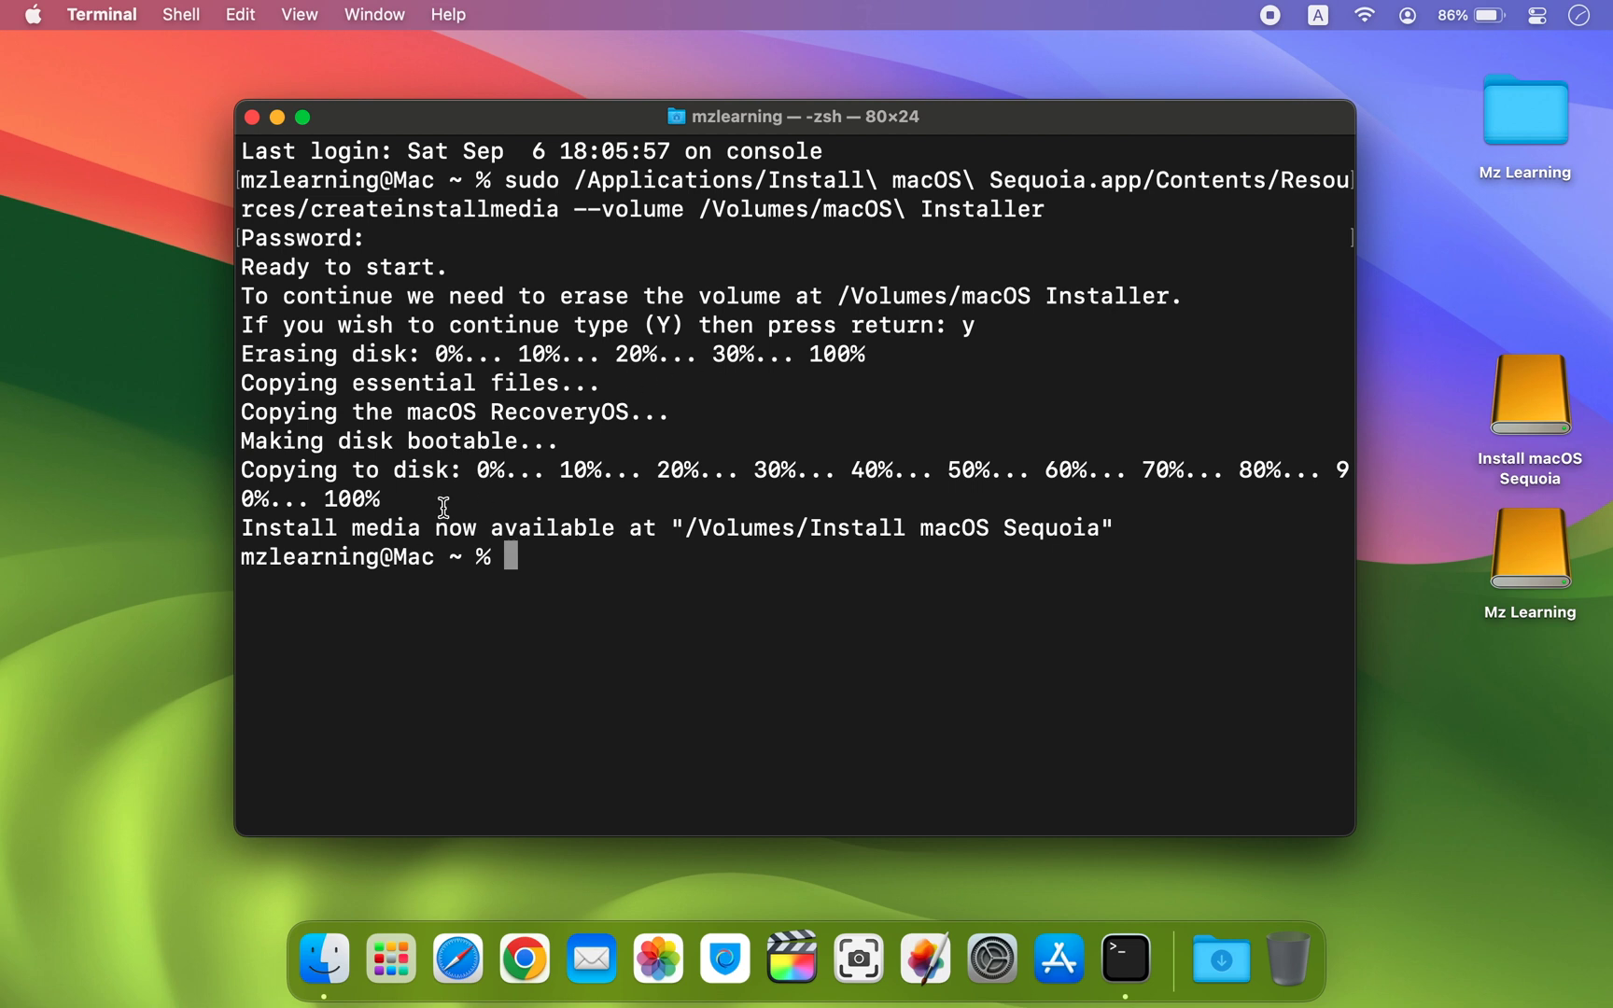
{"action": "left_click_drag", "start_coordinate": [242, 526], "coordinate": [626, 539]}
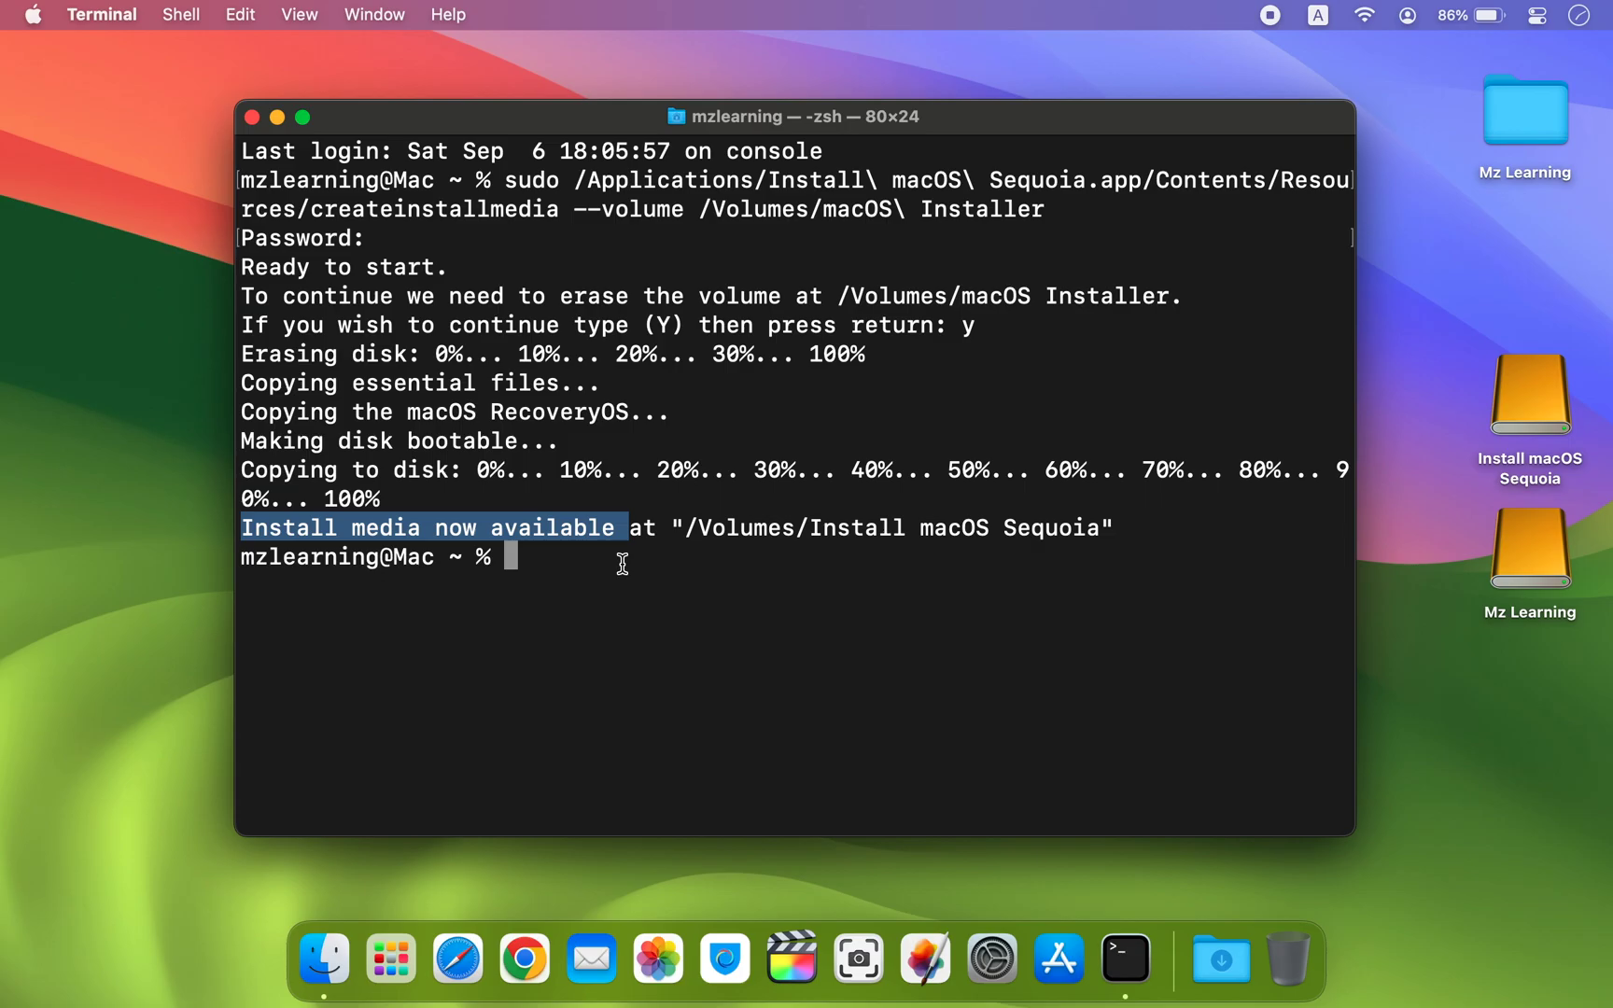
{"action": "left_click", "coordinate": [34, 15]}
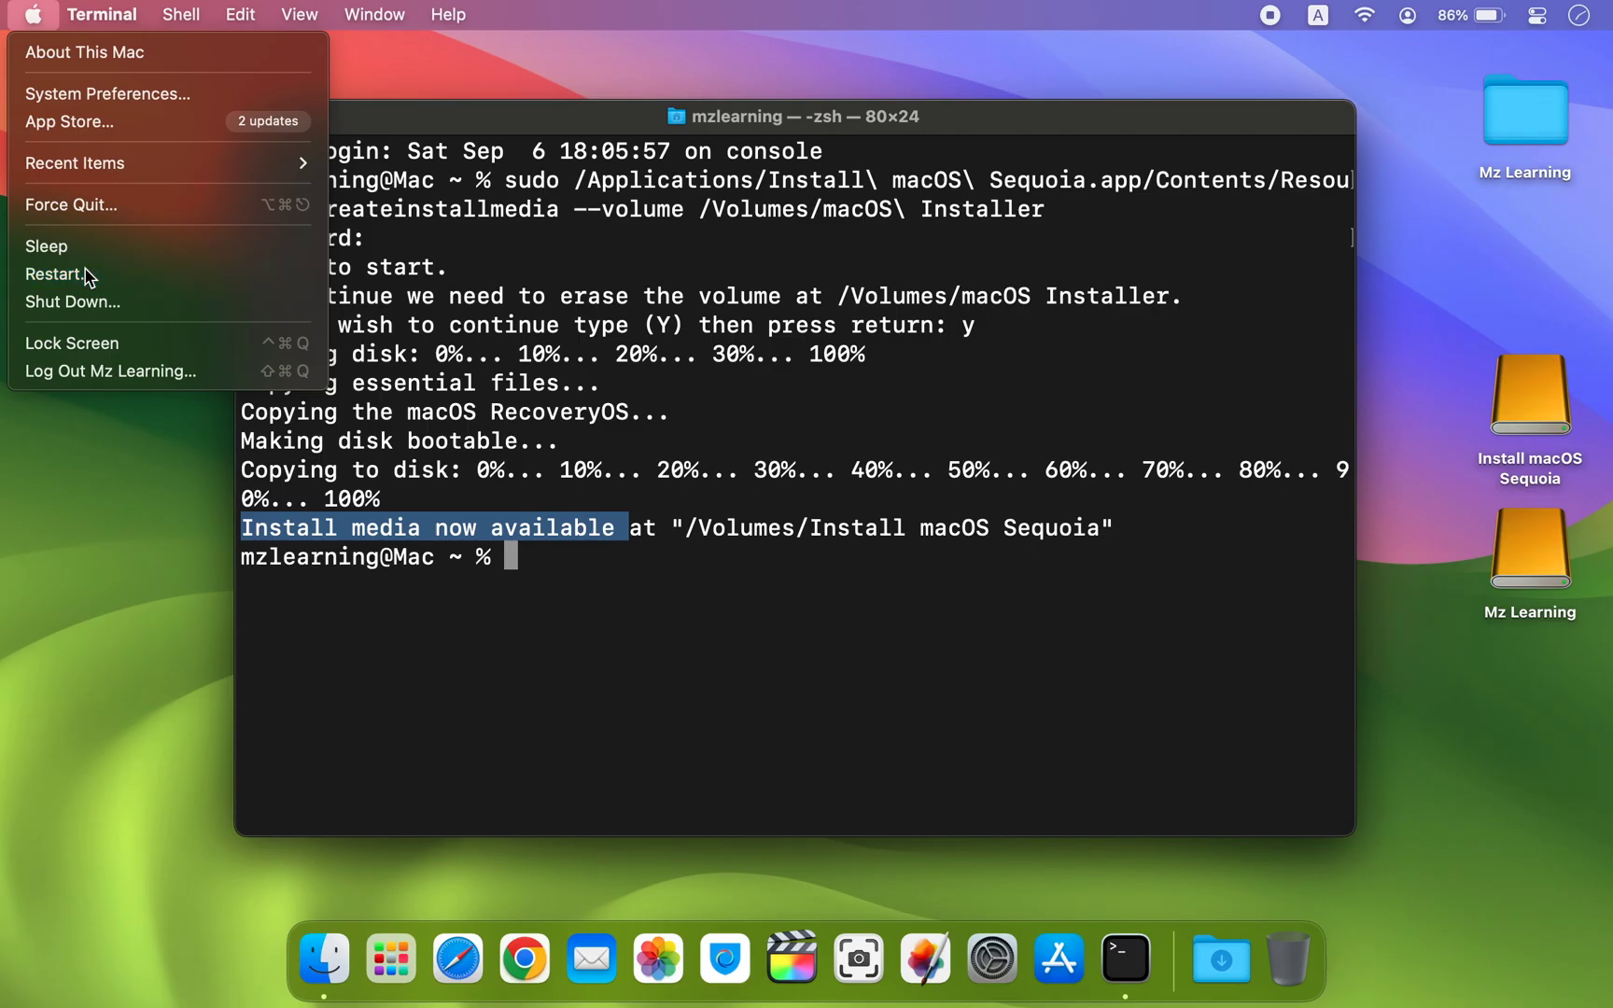
Restart the Mac and launch the Install macOS Sequoia installer.
{"action": "left_click", "coordinate": [56, 273]}
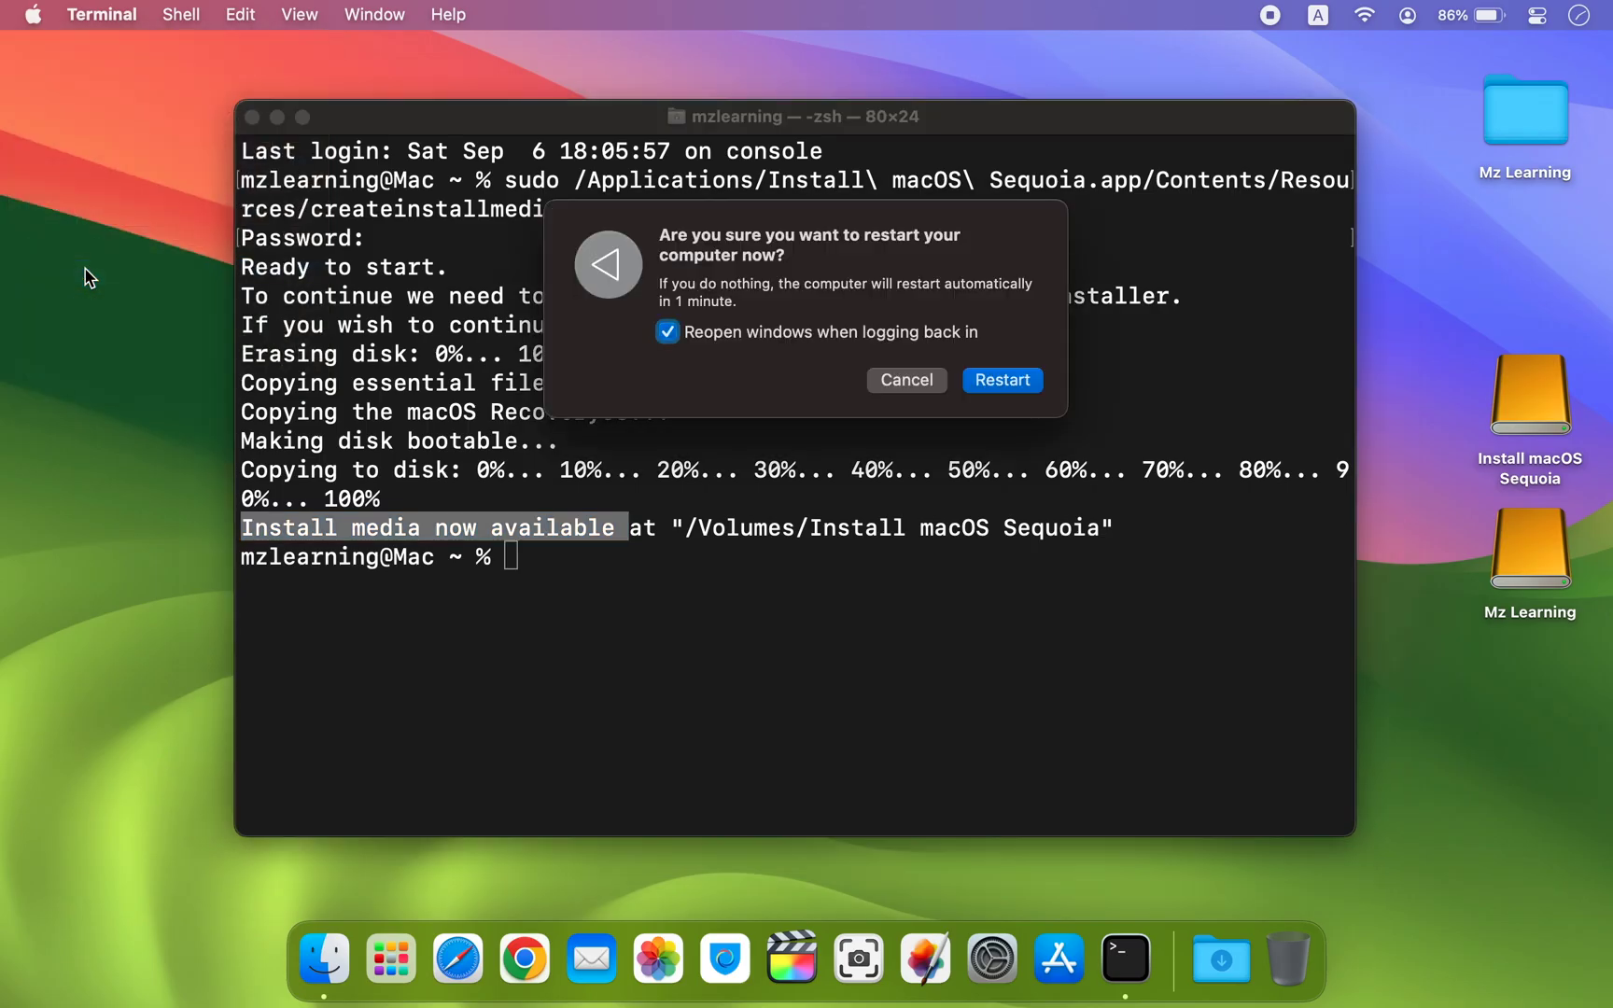
{"action": "left_click", "coordinate": [988, 381]}
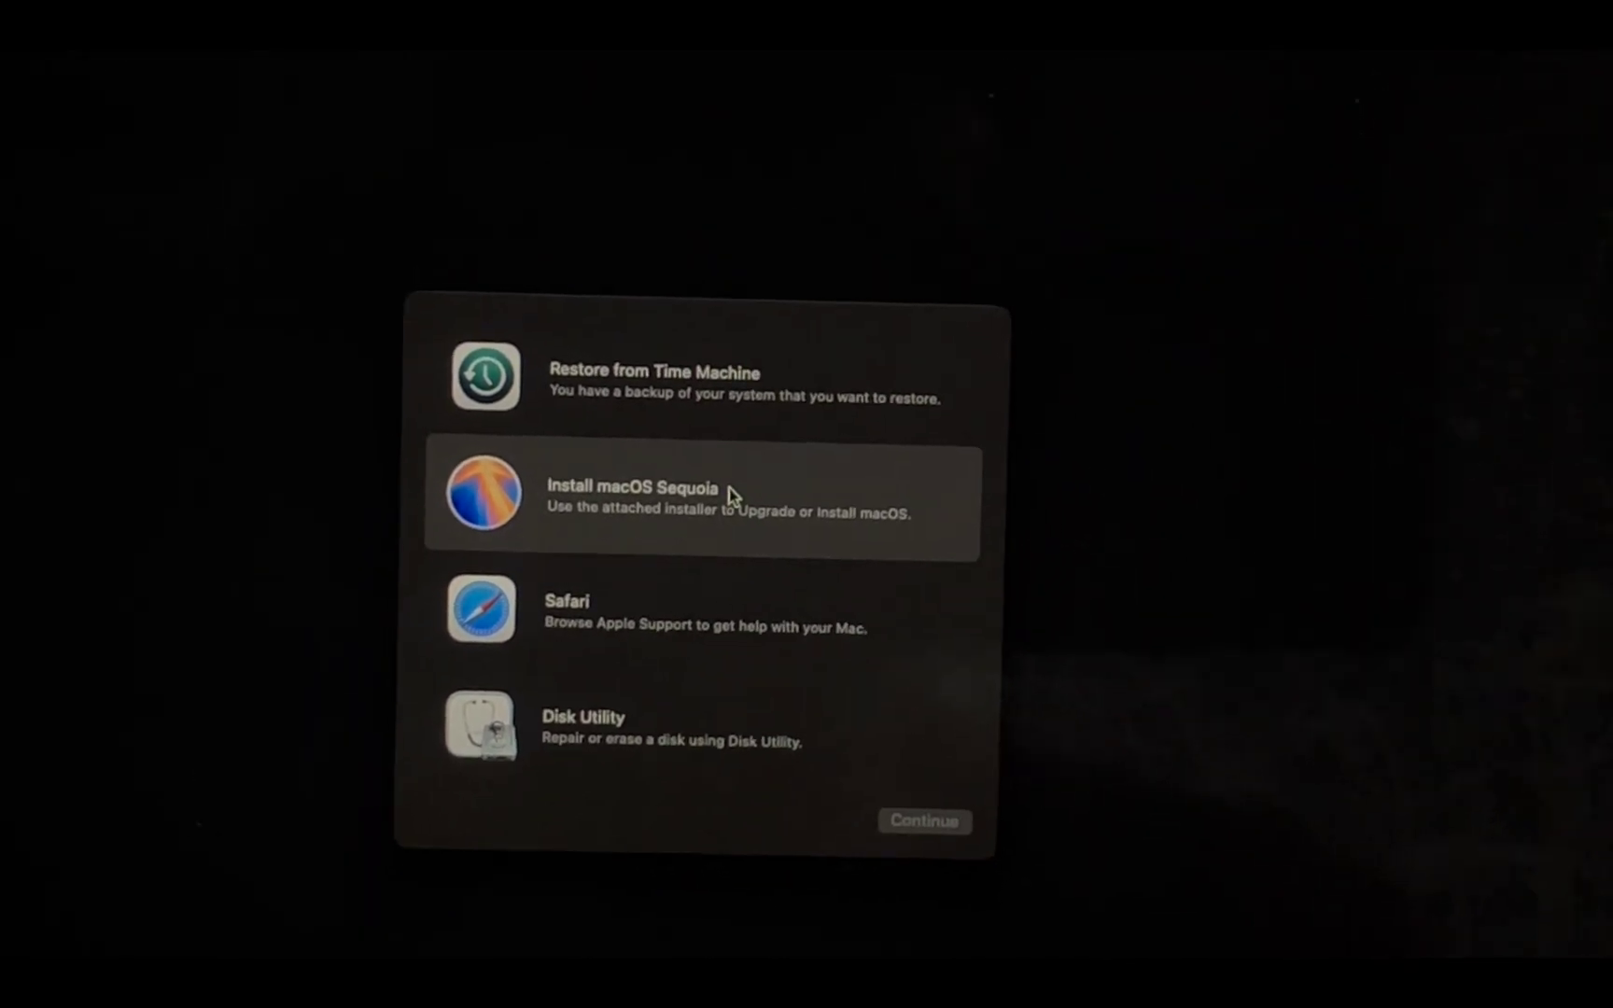
{"action": "double_click", "coordinate": [729, 495]}
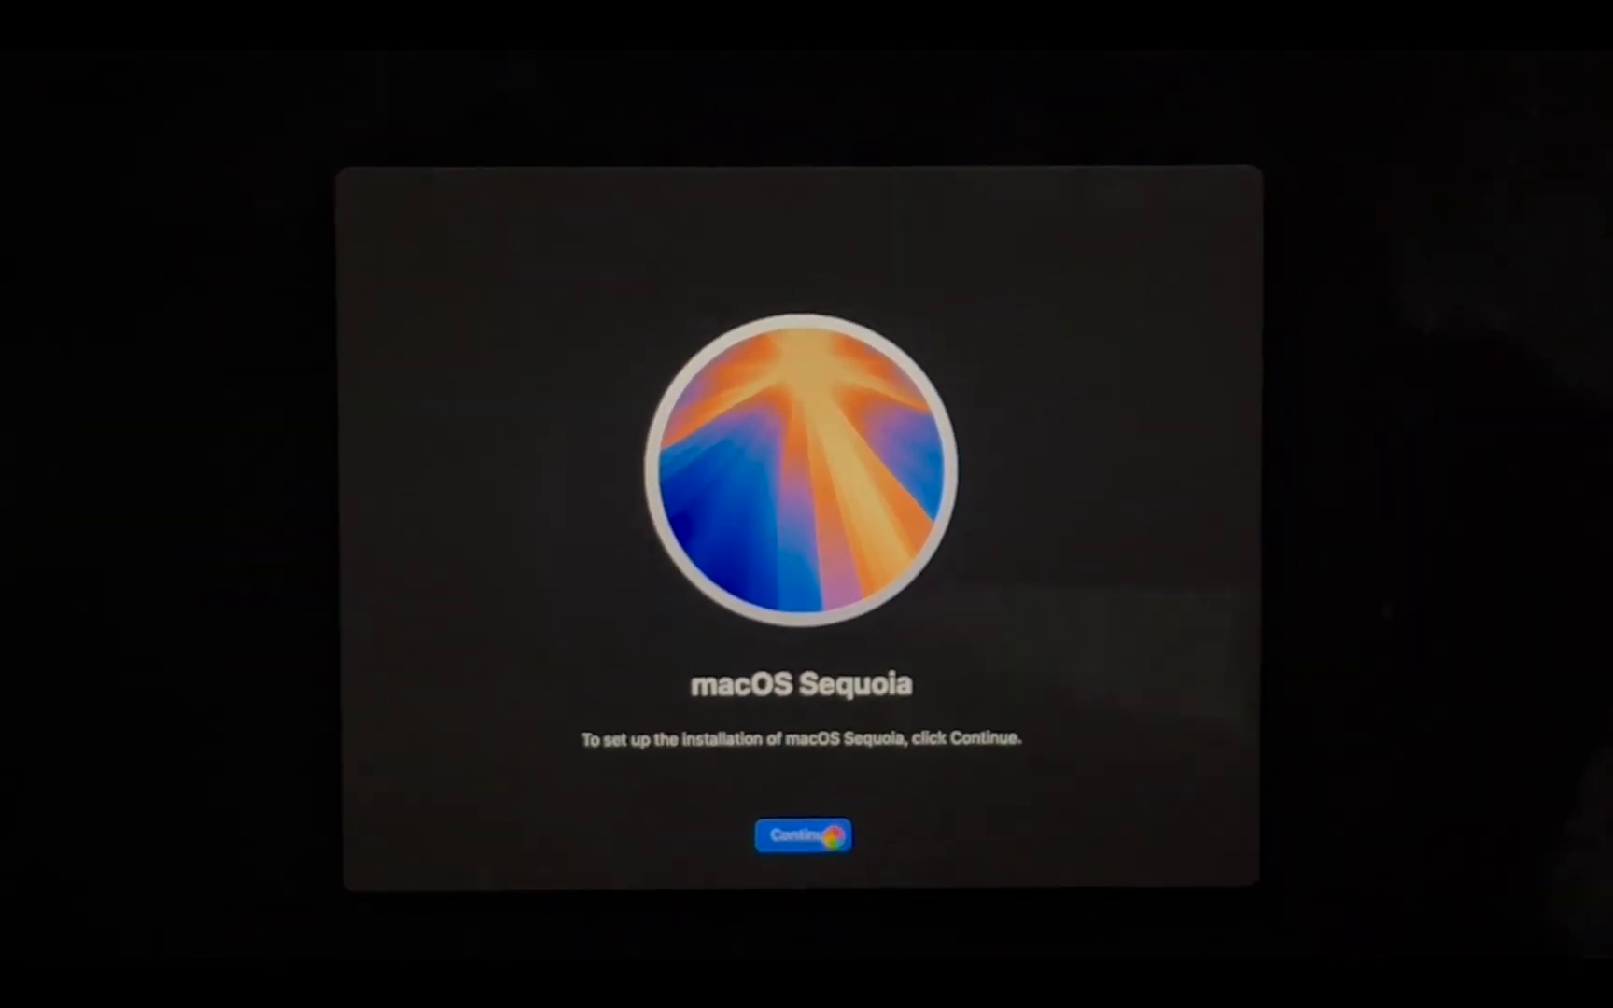
Accept the licence and install macOS Sequoia on Mz Learning, continuing past the power warning.
{"action": "left_click", "coordinate": [834, 836]}
{"action": "left_click", "coordinate": [839, 843]}
{"action": "left_click", "coordinate": [857, 623]}
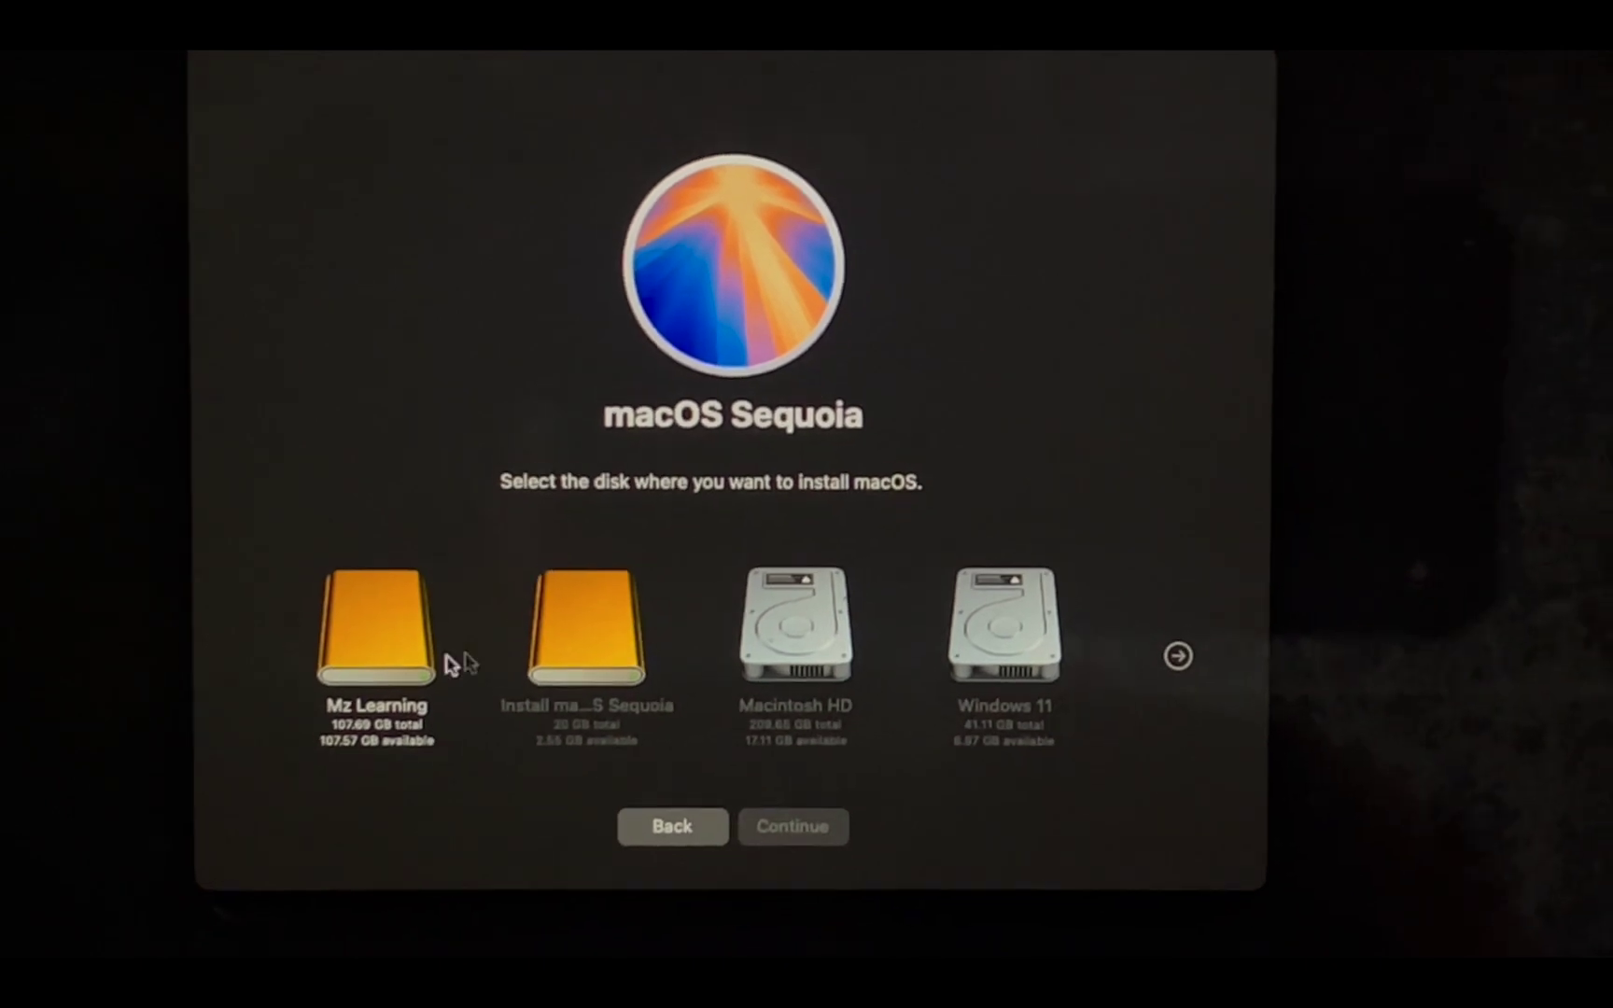
{"action": "left_click", "coordinate": [446, 665]}
{"action": "left_click", "coordinate": [789, 828]}
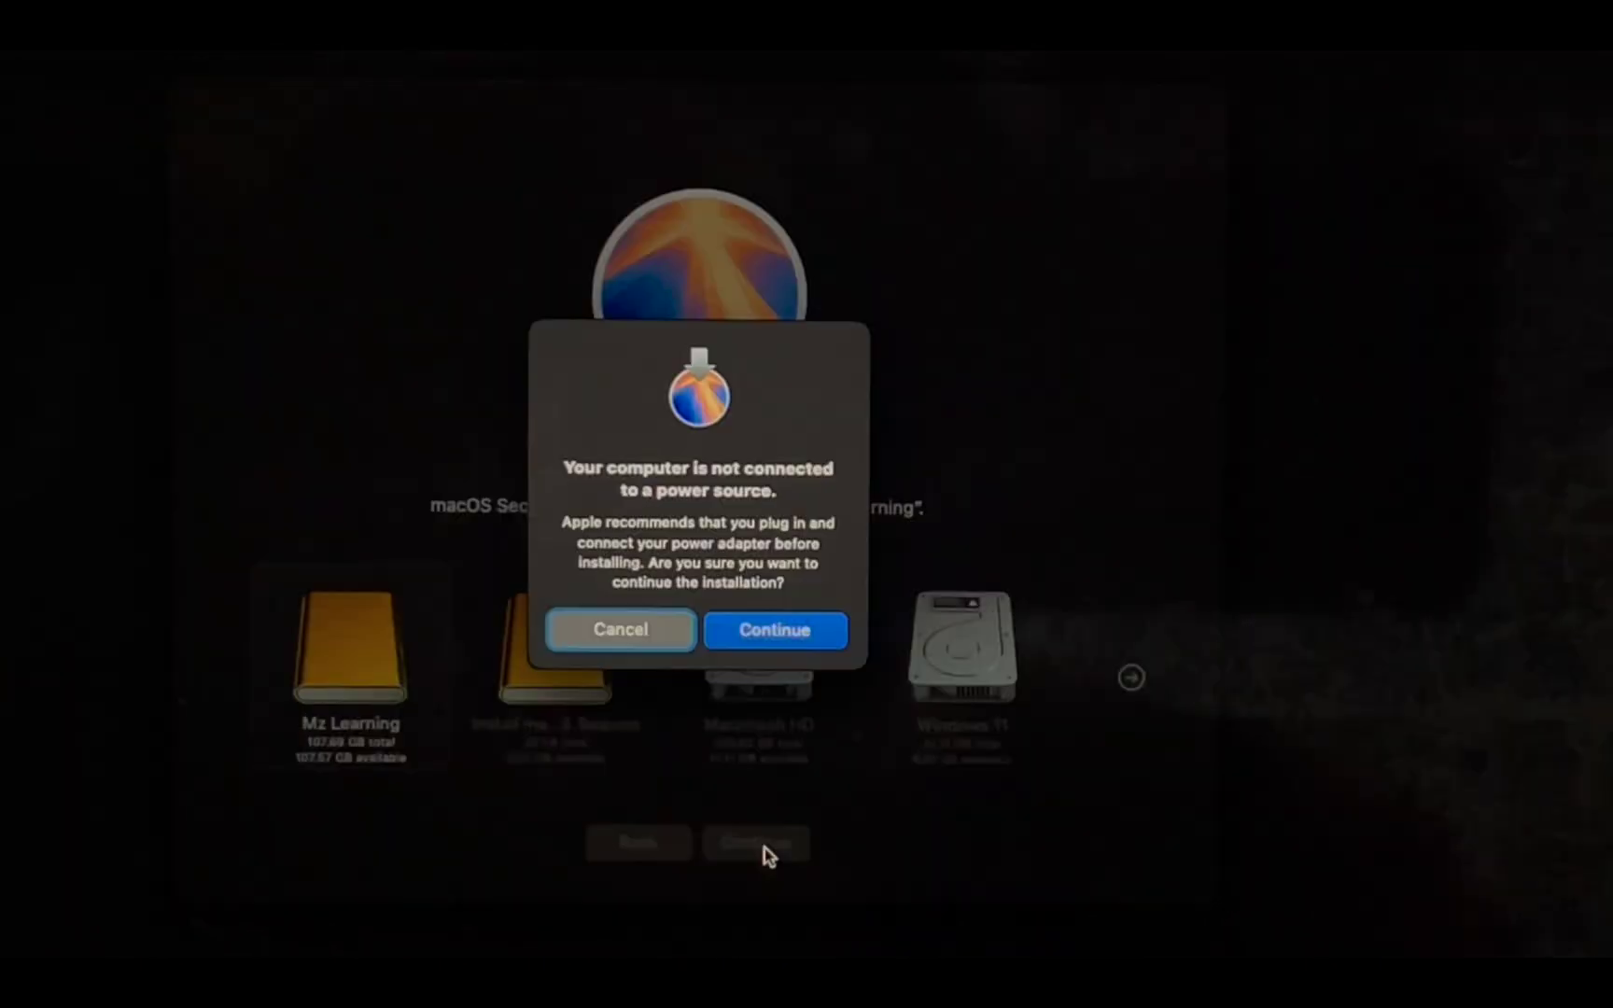
{"action": "left_click", "coordinate": [774, 628]}
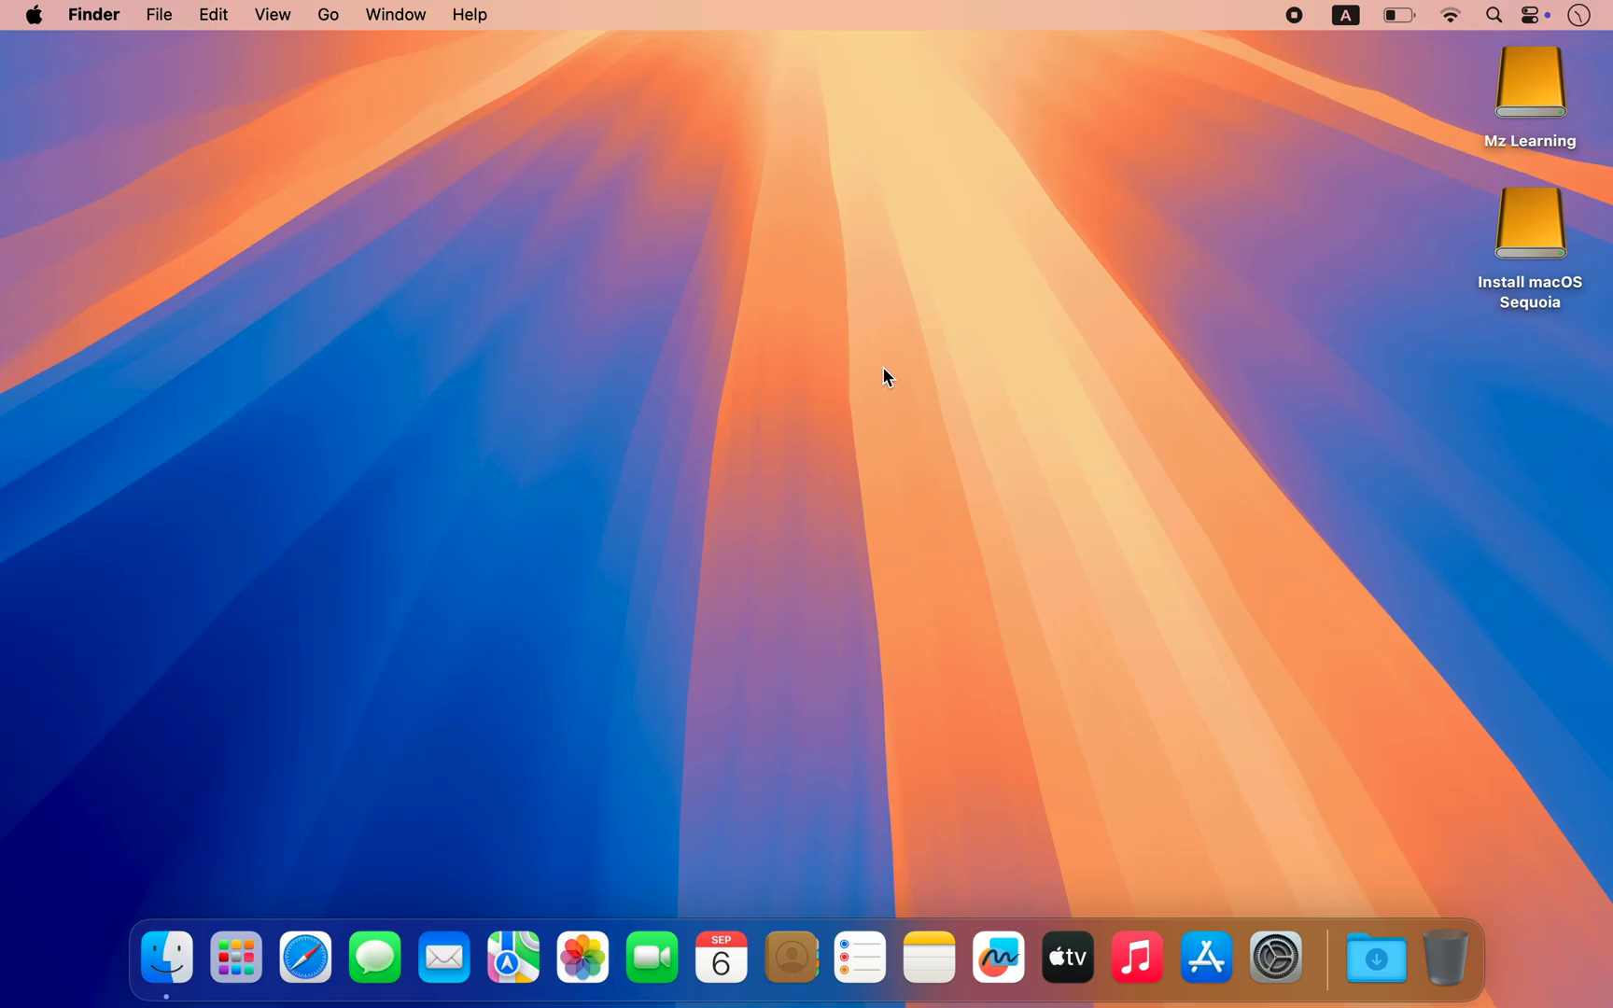
Reopen Disk Utility, list all devices and select the StoreJet Transcend Media disk.
{"action": "key", "text": "super+space"}
{"action": "type", "text": "di"}
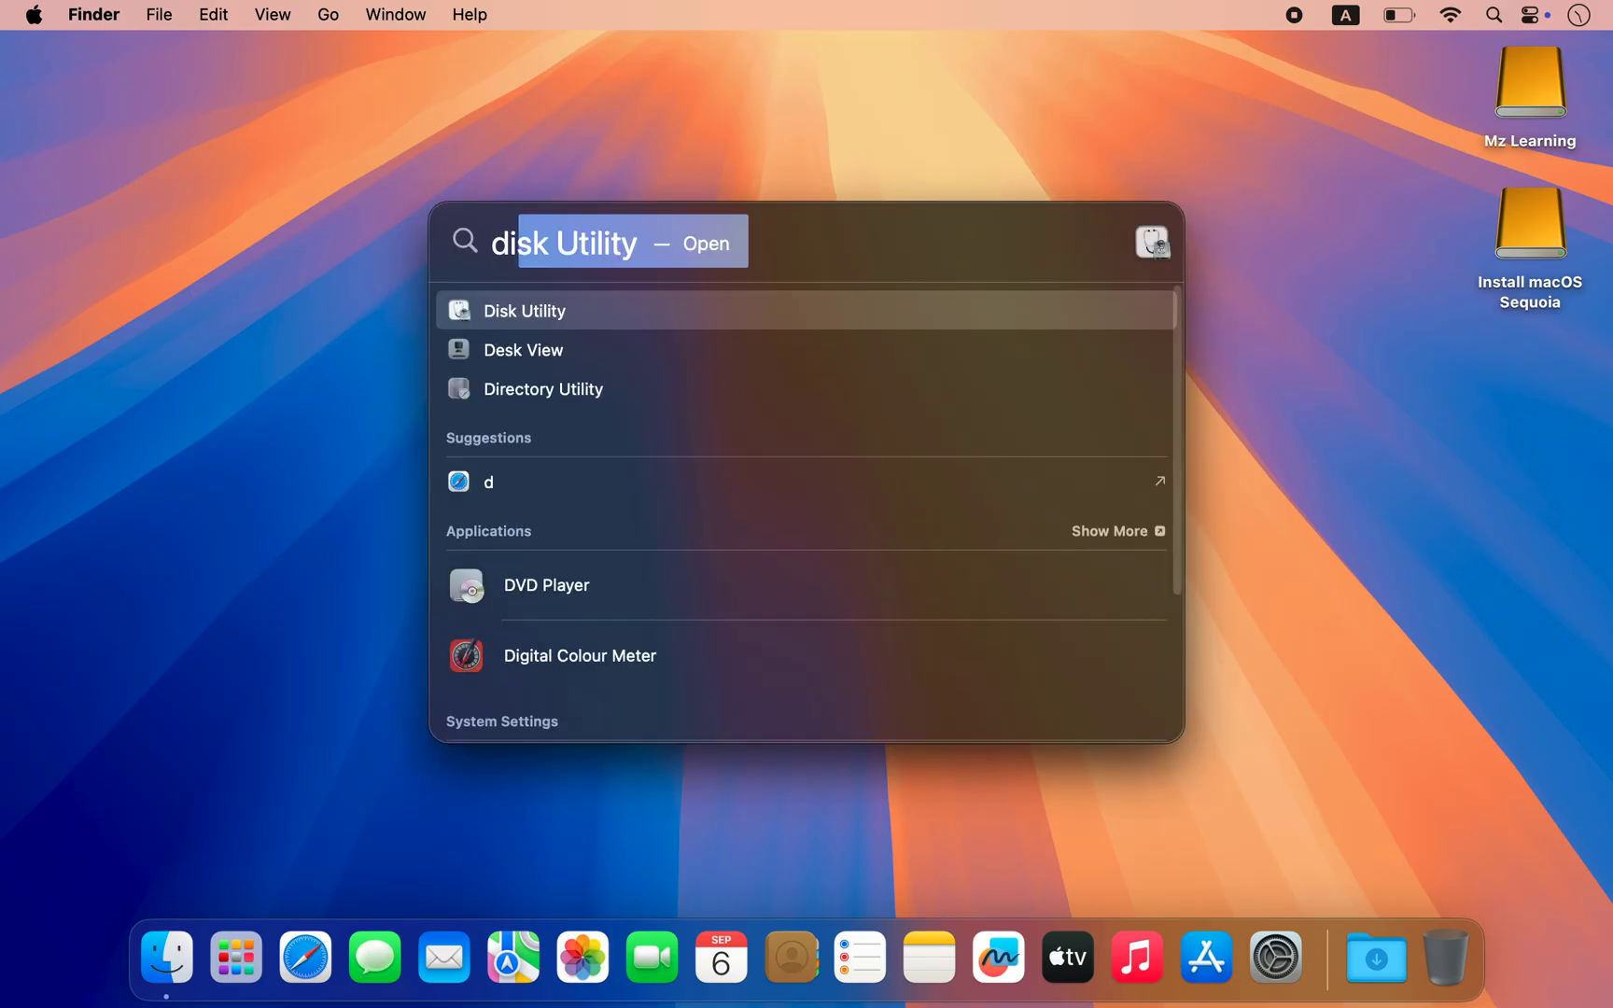
{"action": "key", "text": "Return"}
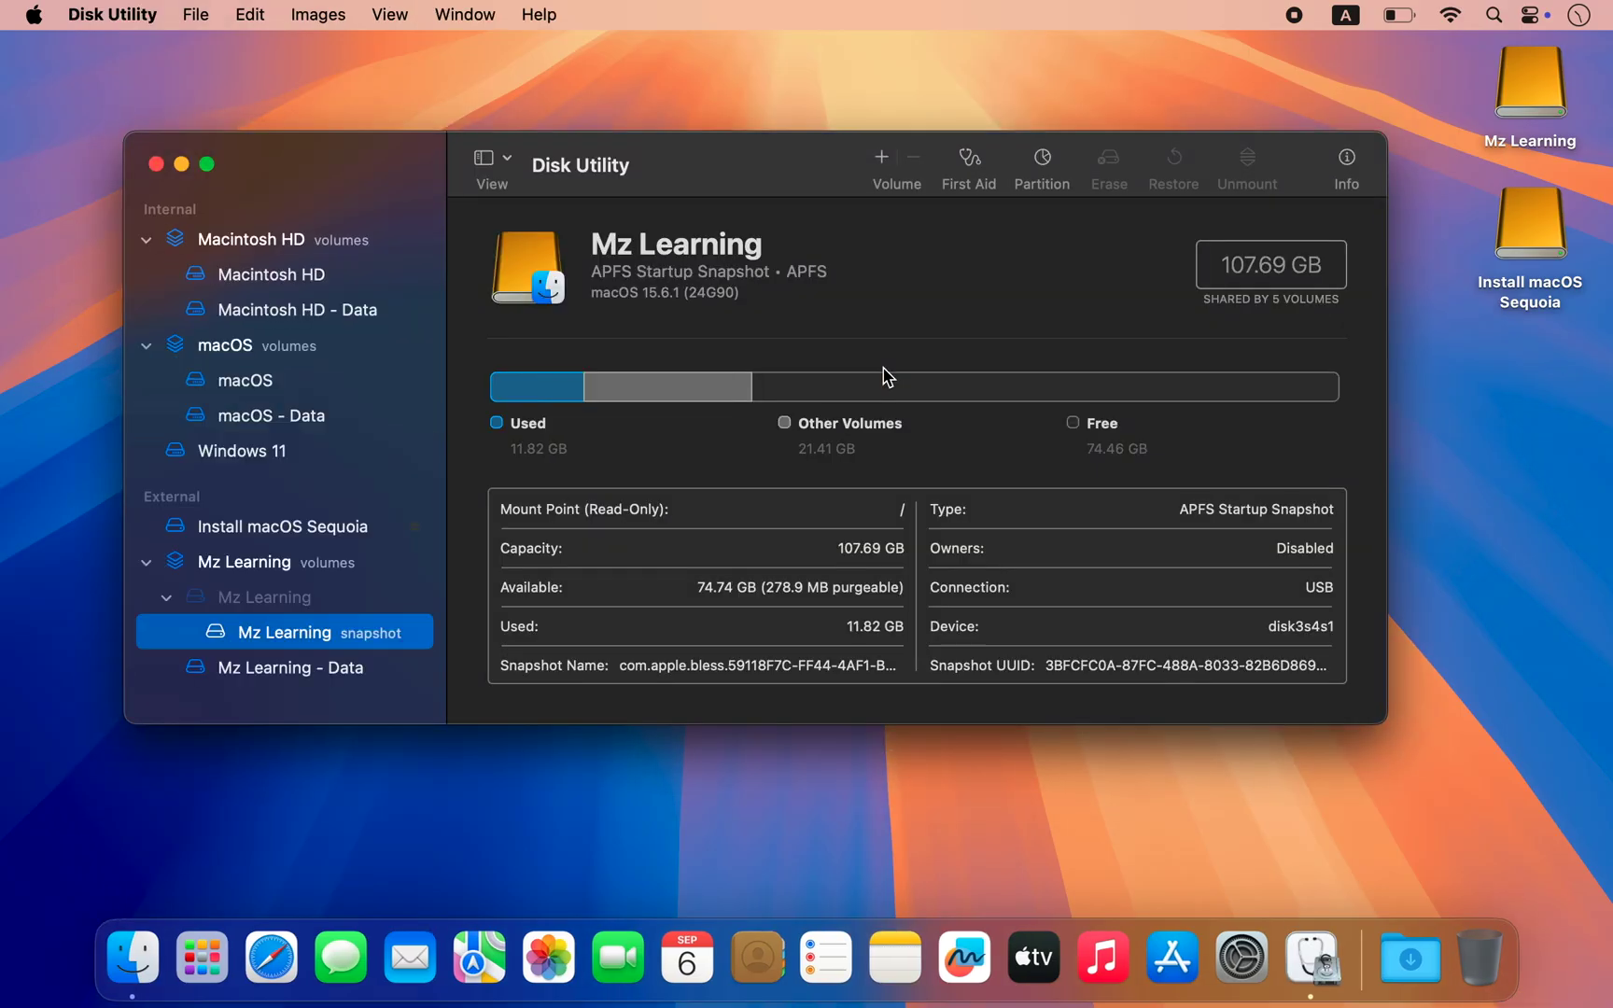
{"action": "left_click", "coordinate": [515, 160]}
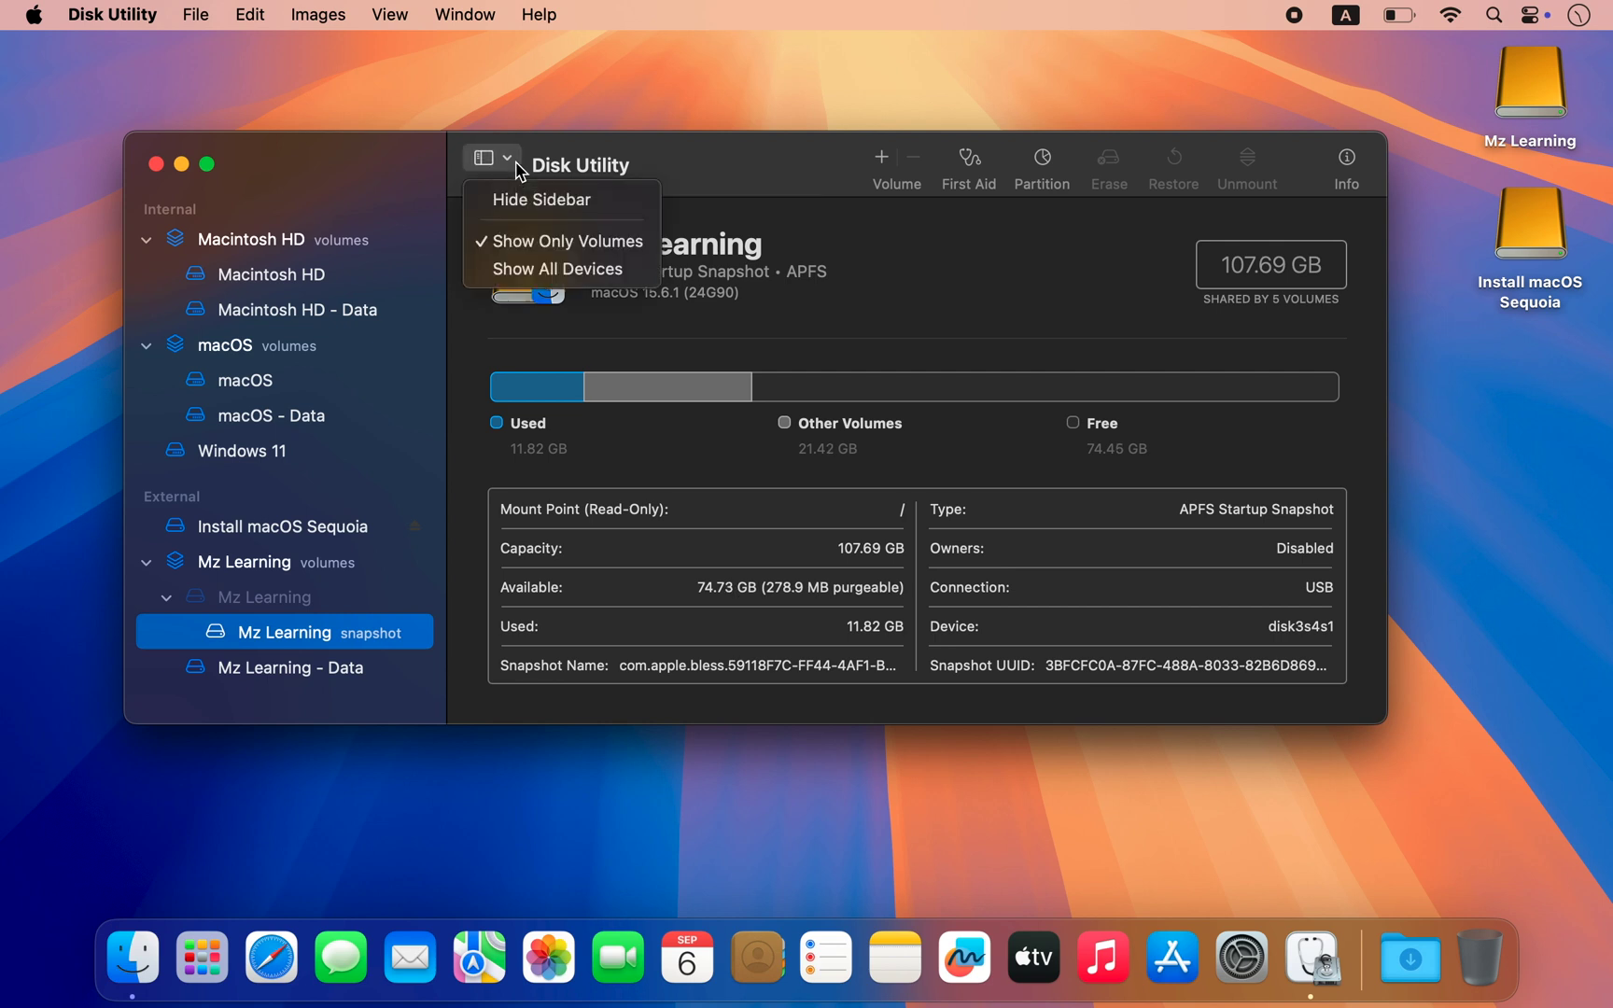
{"action": "left_click", "coordinate": [555, 270]}
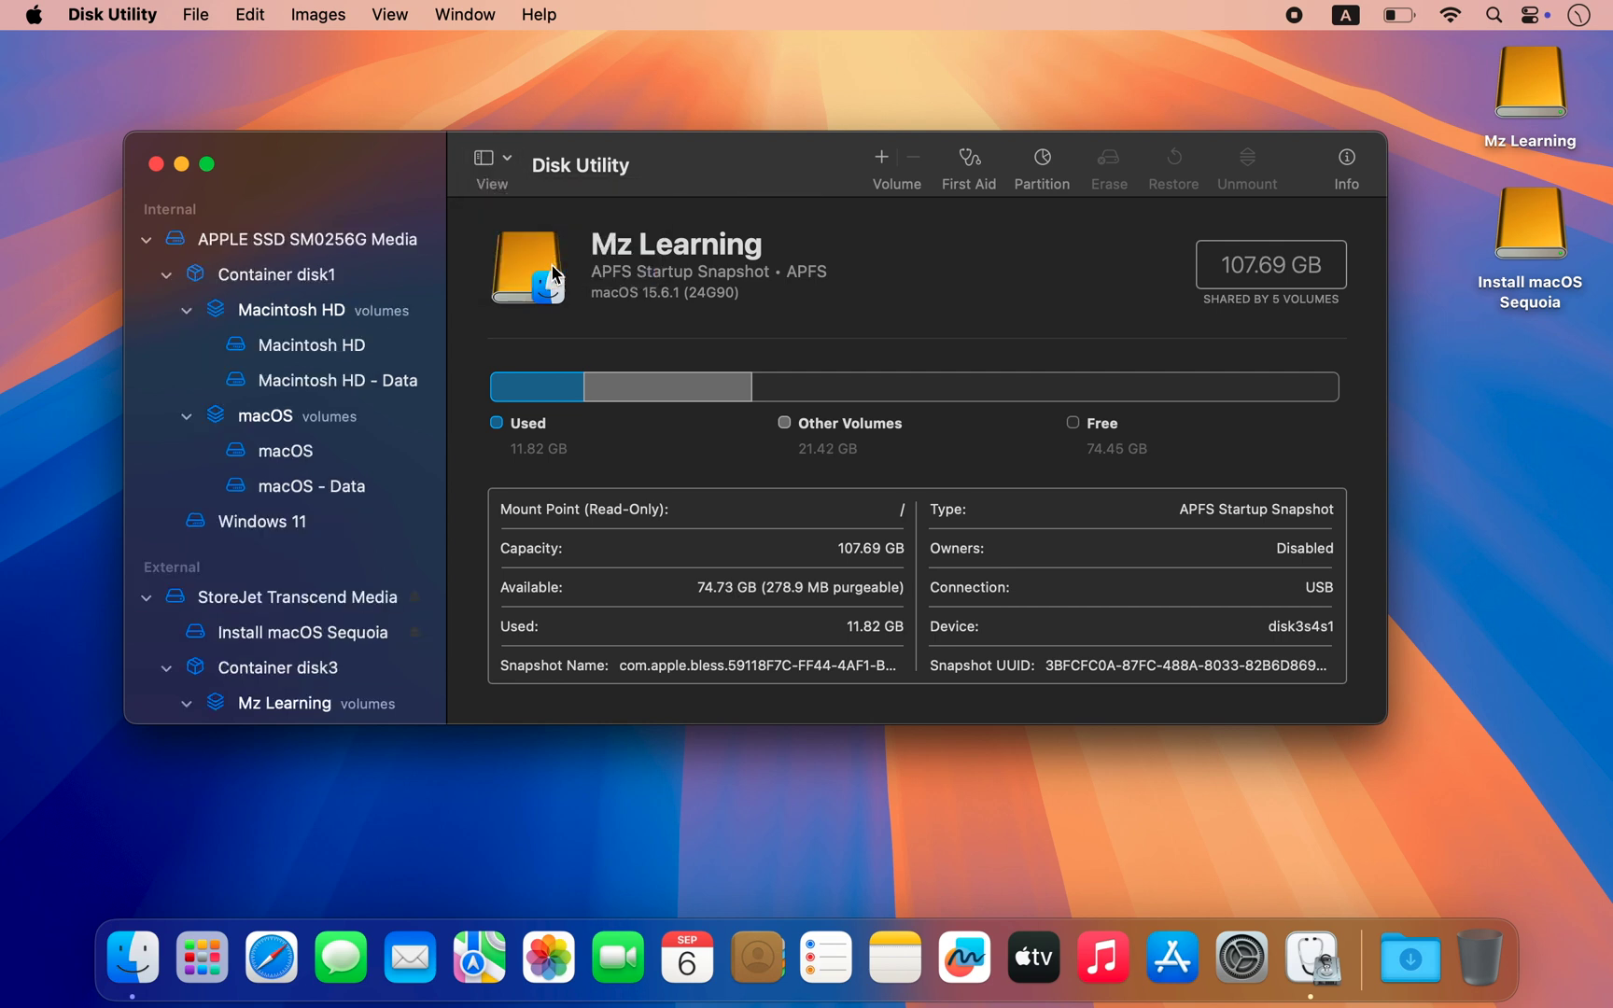
{"action": "left_click", "coordinate": [347, 603]}
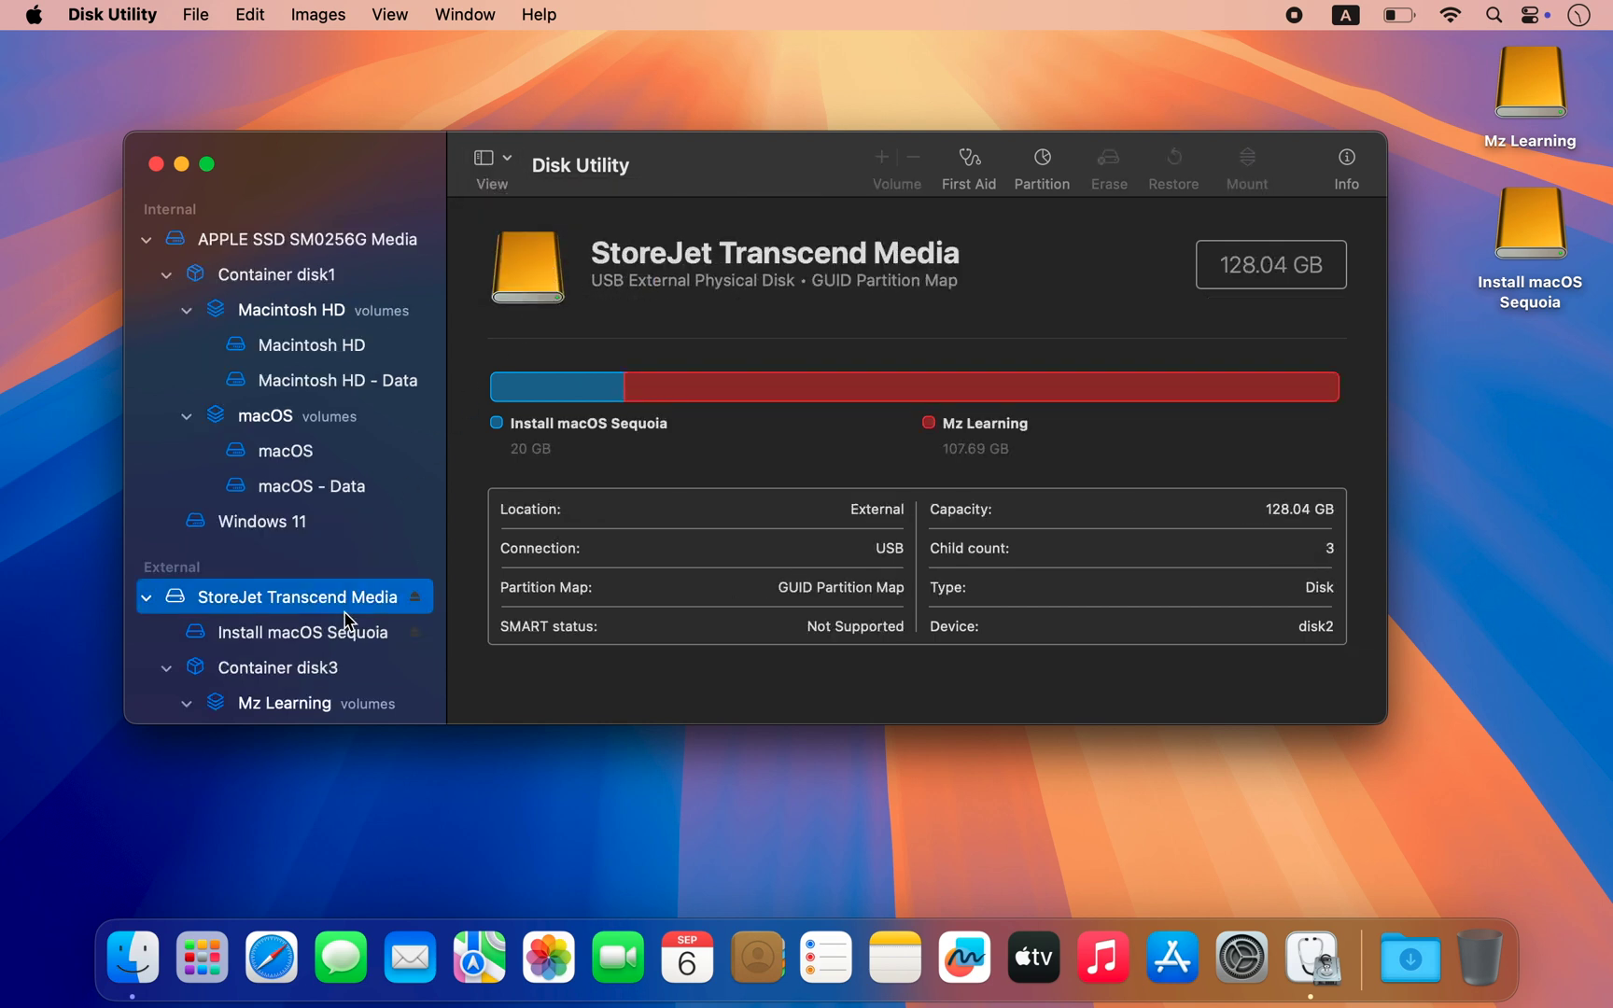
Split Mz Learning on the StoreJet disk by adding a new 50.1 GB partition.
{"action": "left_click", "coordinate": [1043, 174]}
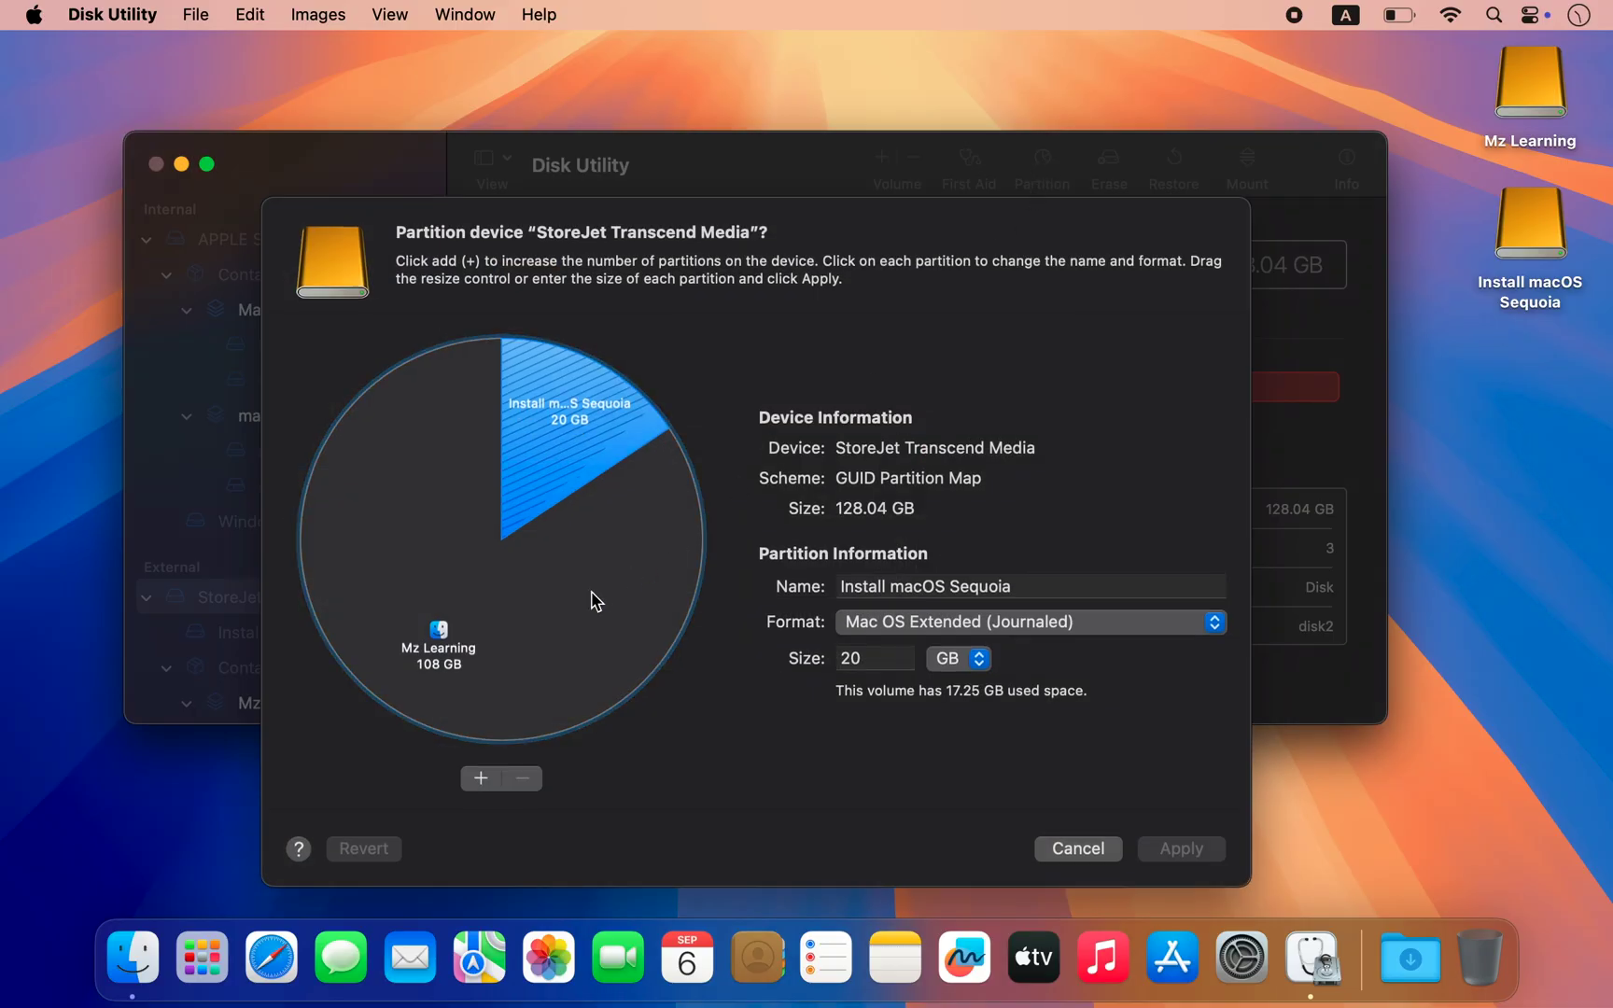
{"action": "left_click", "coordinate": [592, 599]}
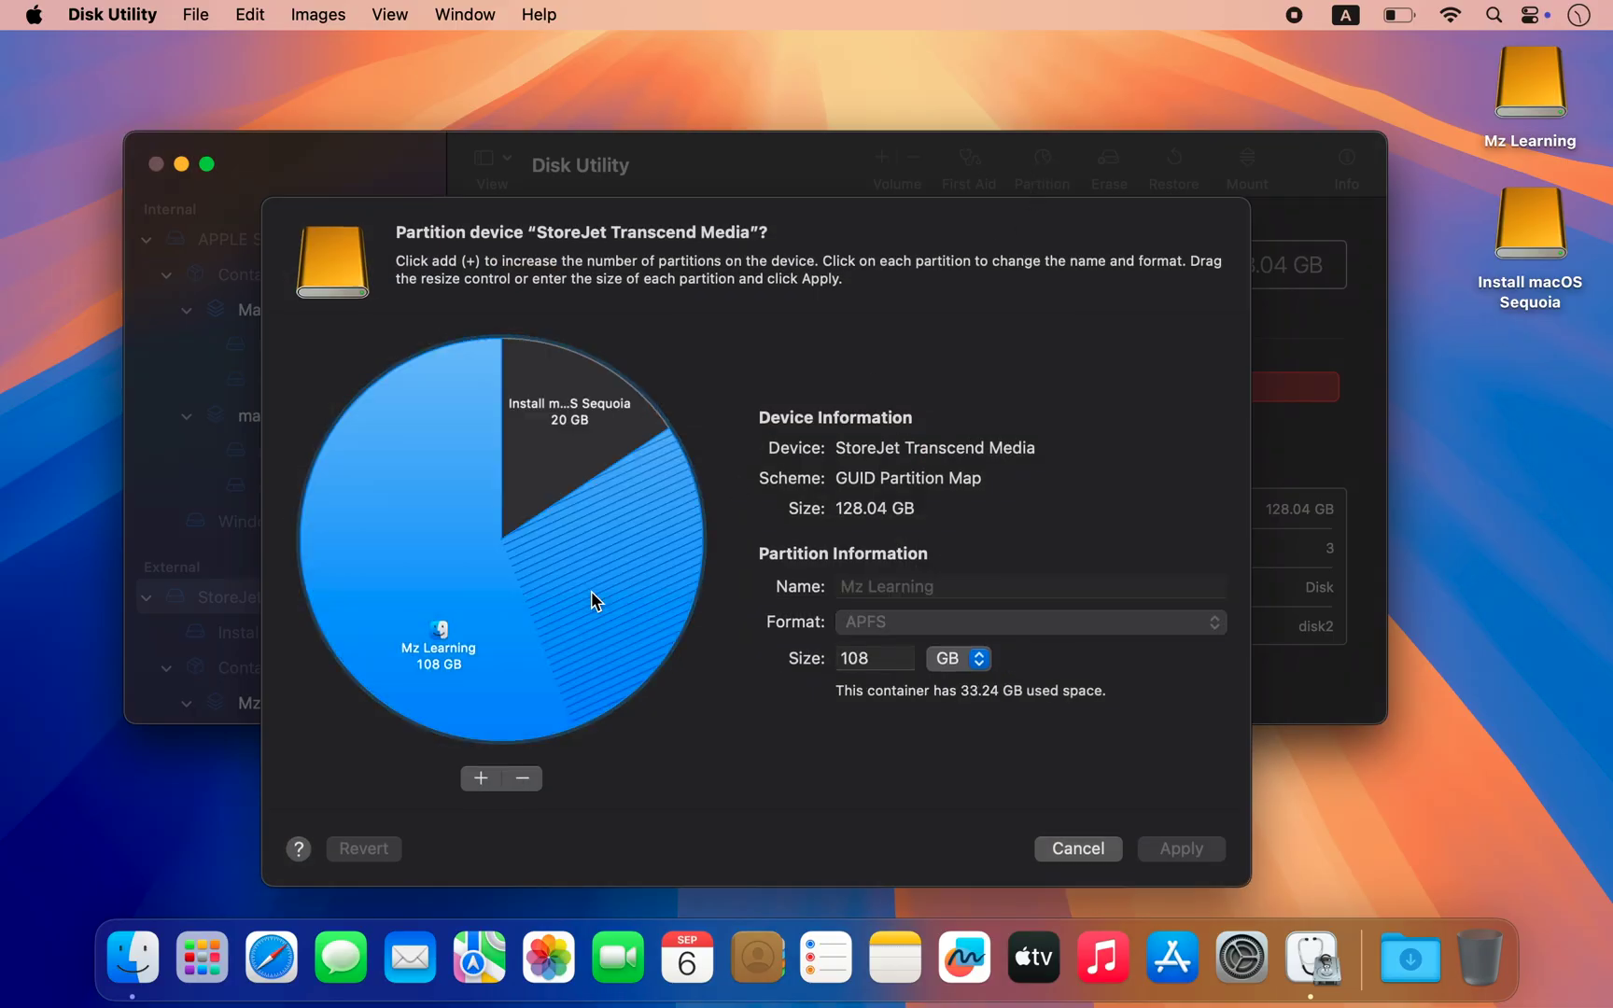
{"action": "left_click", "coordinate": [473, 775]}
{"action": "left_click", "coordinate": [644, 605]}
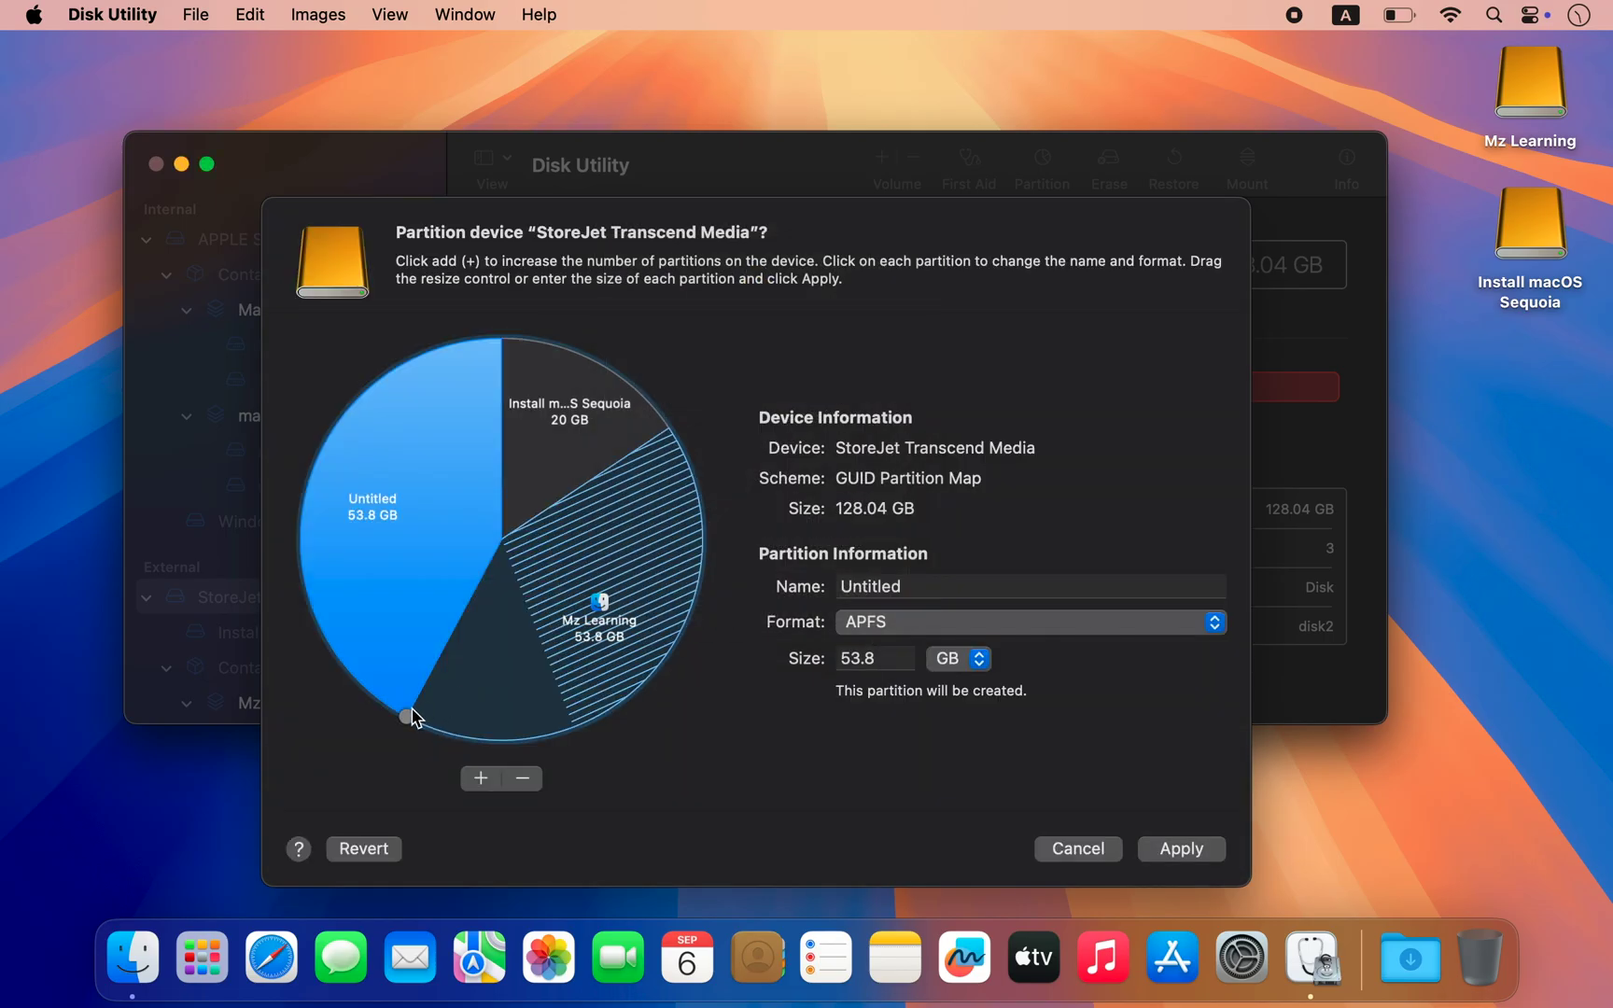
{"action": "left_click_drag", "start_coordinate": [412, 711], "coordinate": [392, 678]}
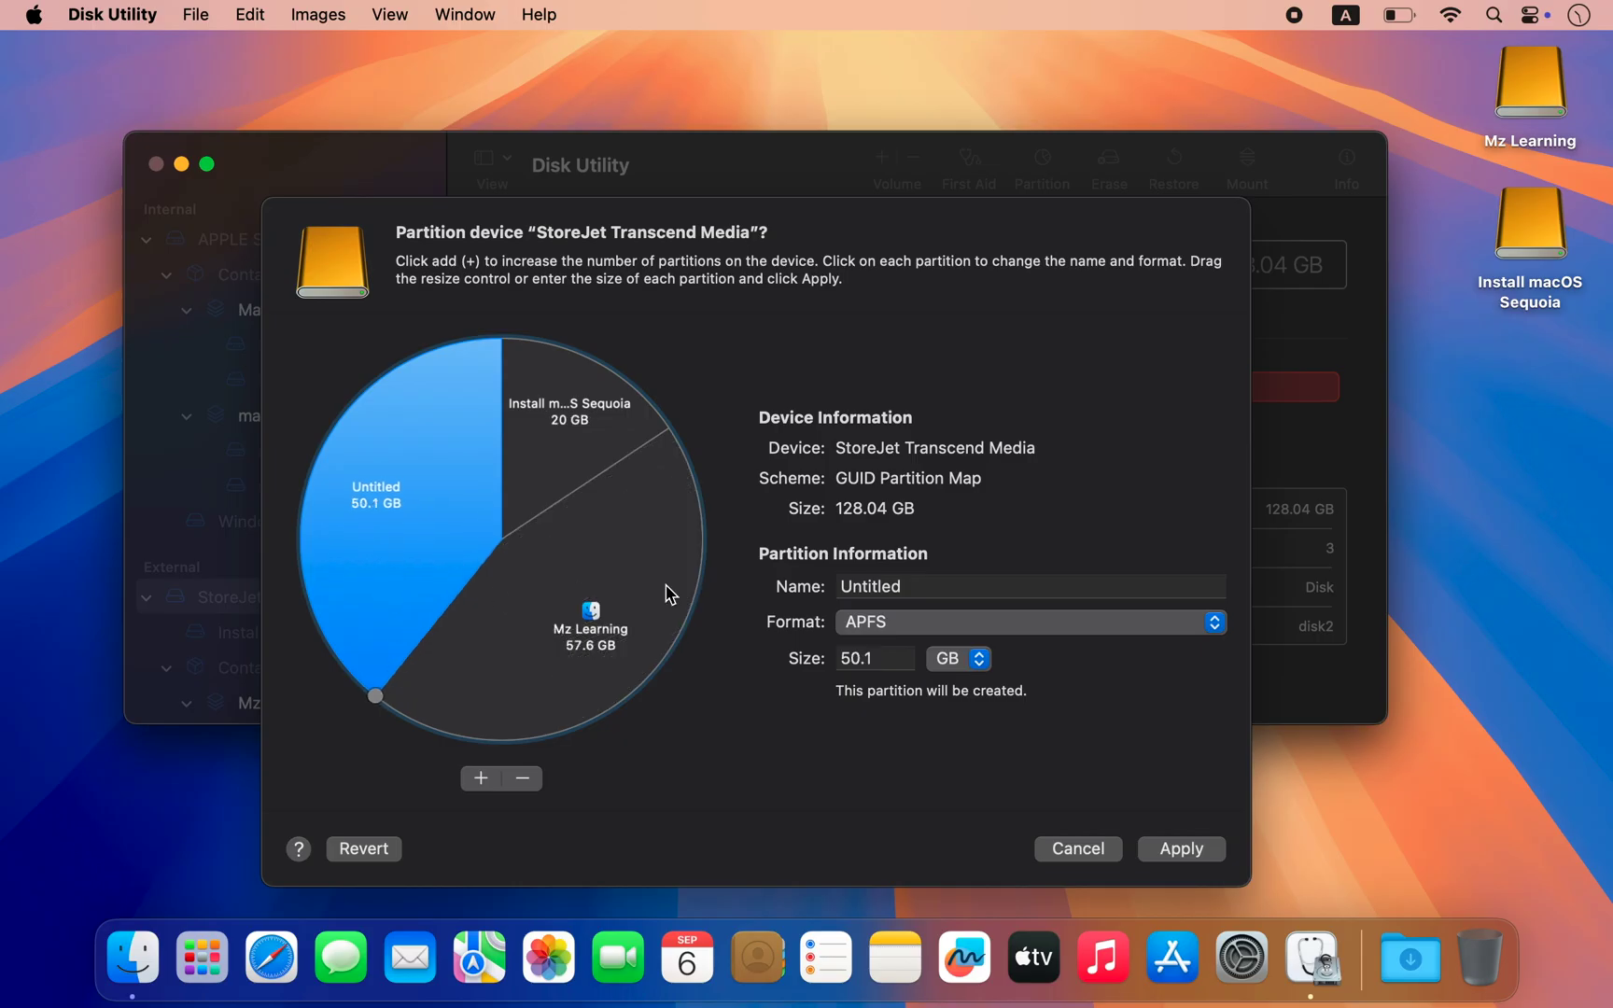
Name the new partition Windows, format it ExFAT, and apply the partitioning.
{"action": "double_click", "coordinate": [932, 586]}
{"action": "type", "text": "Windows"}
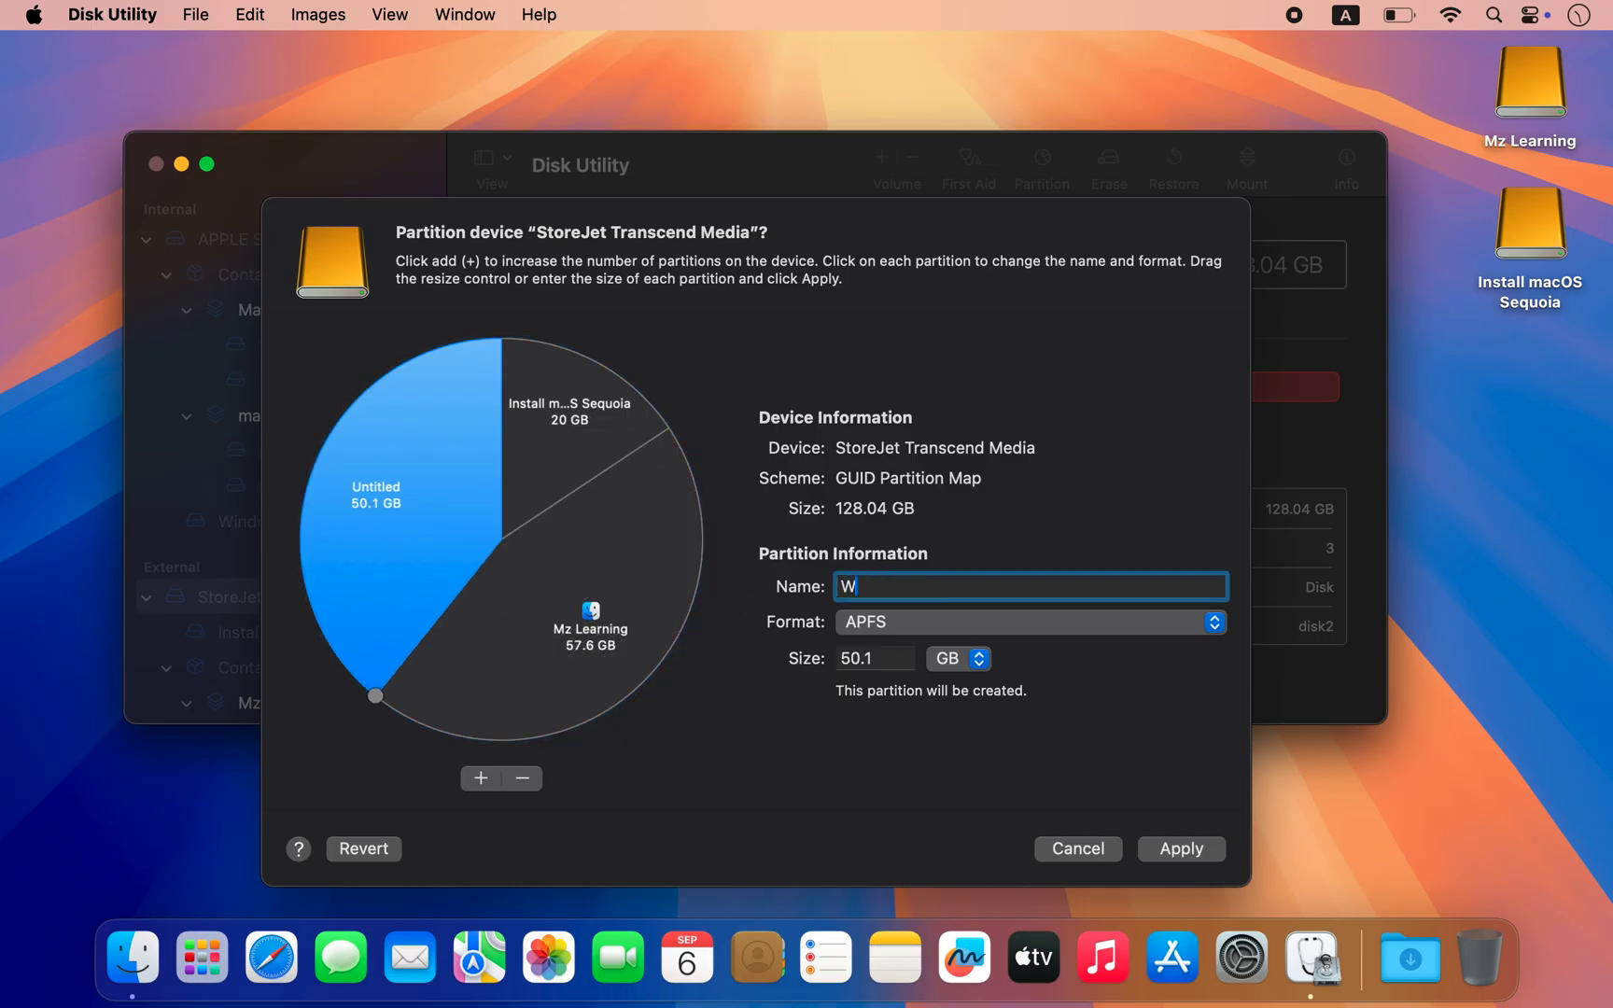
{"action": "left_click", "coordinate": [904, 626]}
{"action": "left_click", "coordinate": [904, 814]}
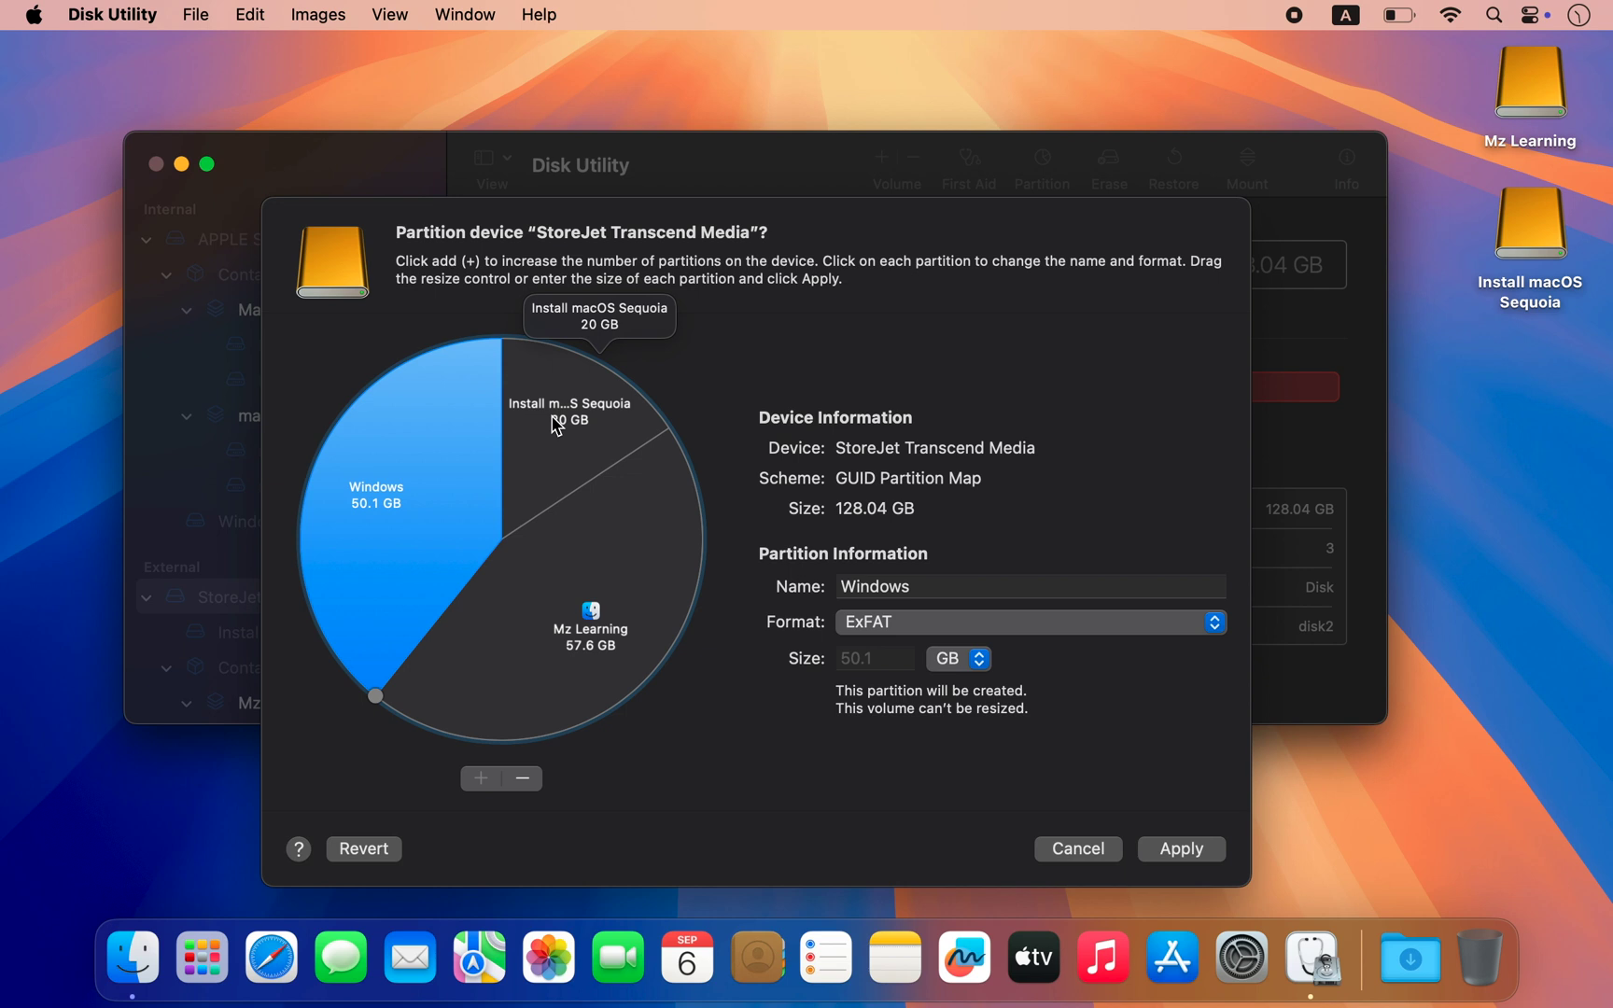
{"action": "left_click", "coordinate": [1177, 853]}
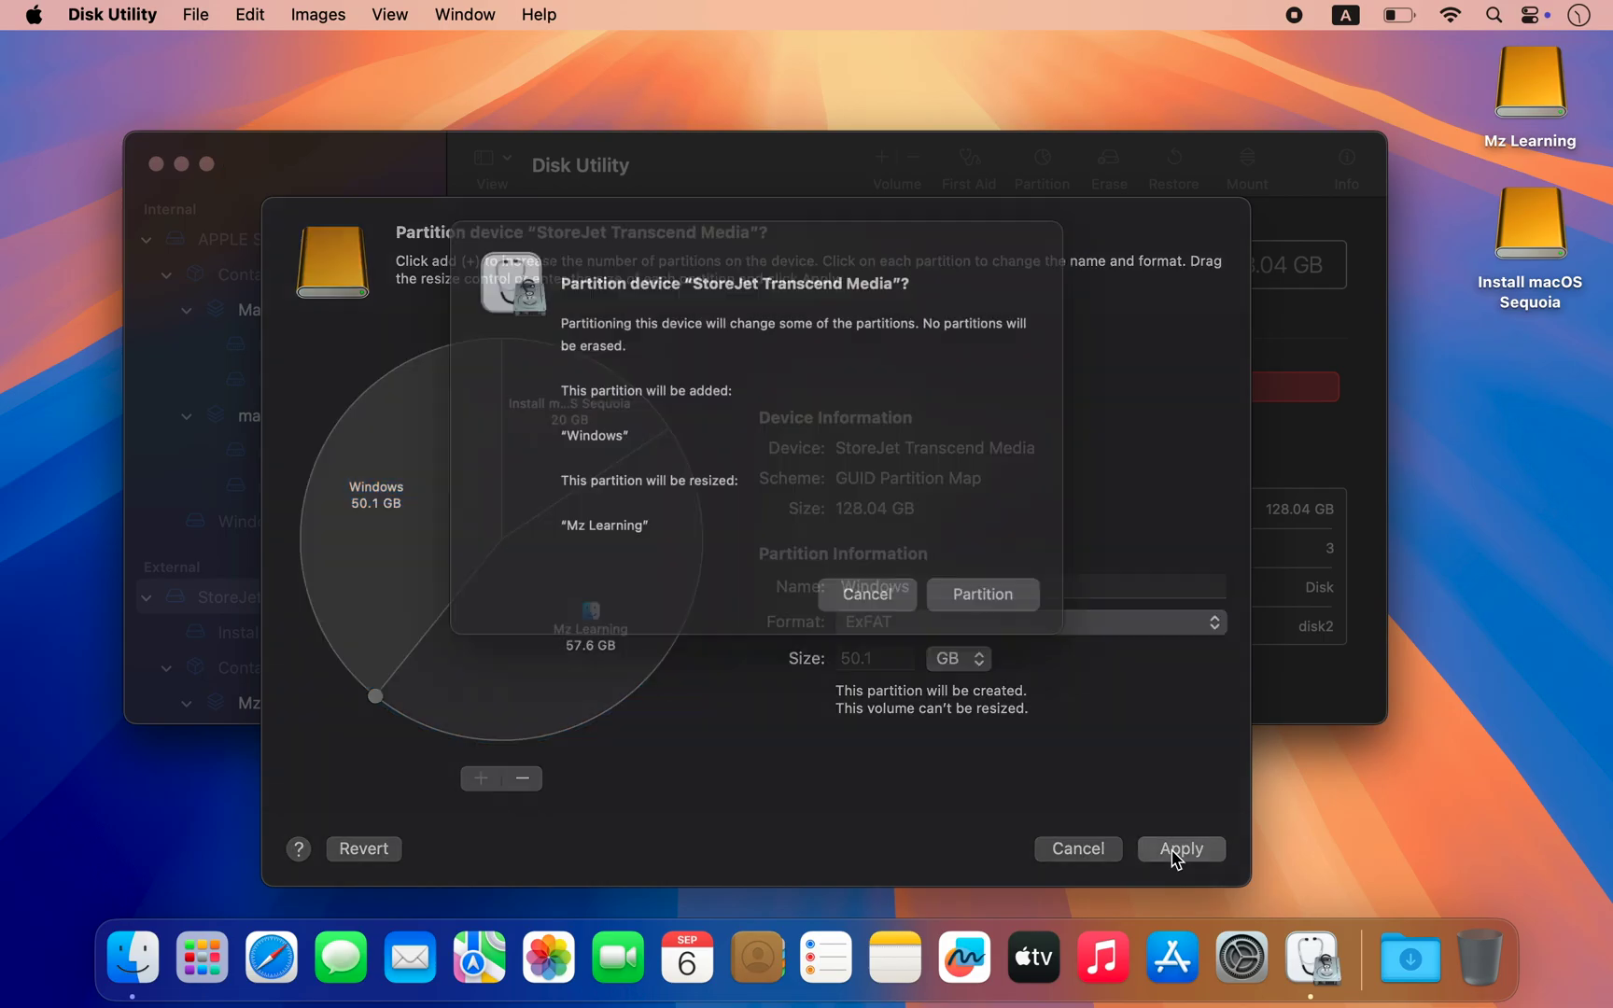
{"action": "left_click", "coordinate": [1043, 608]}
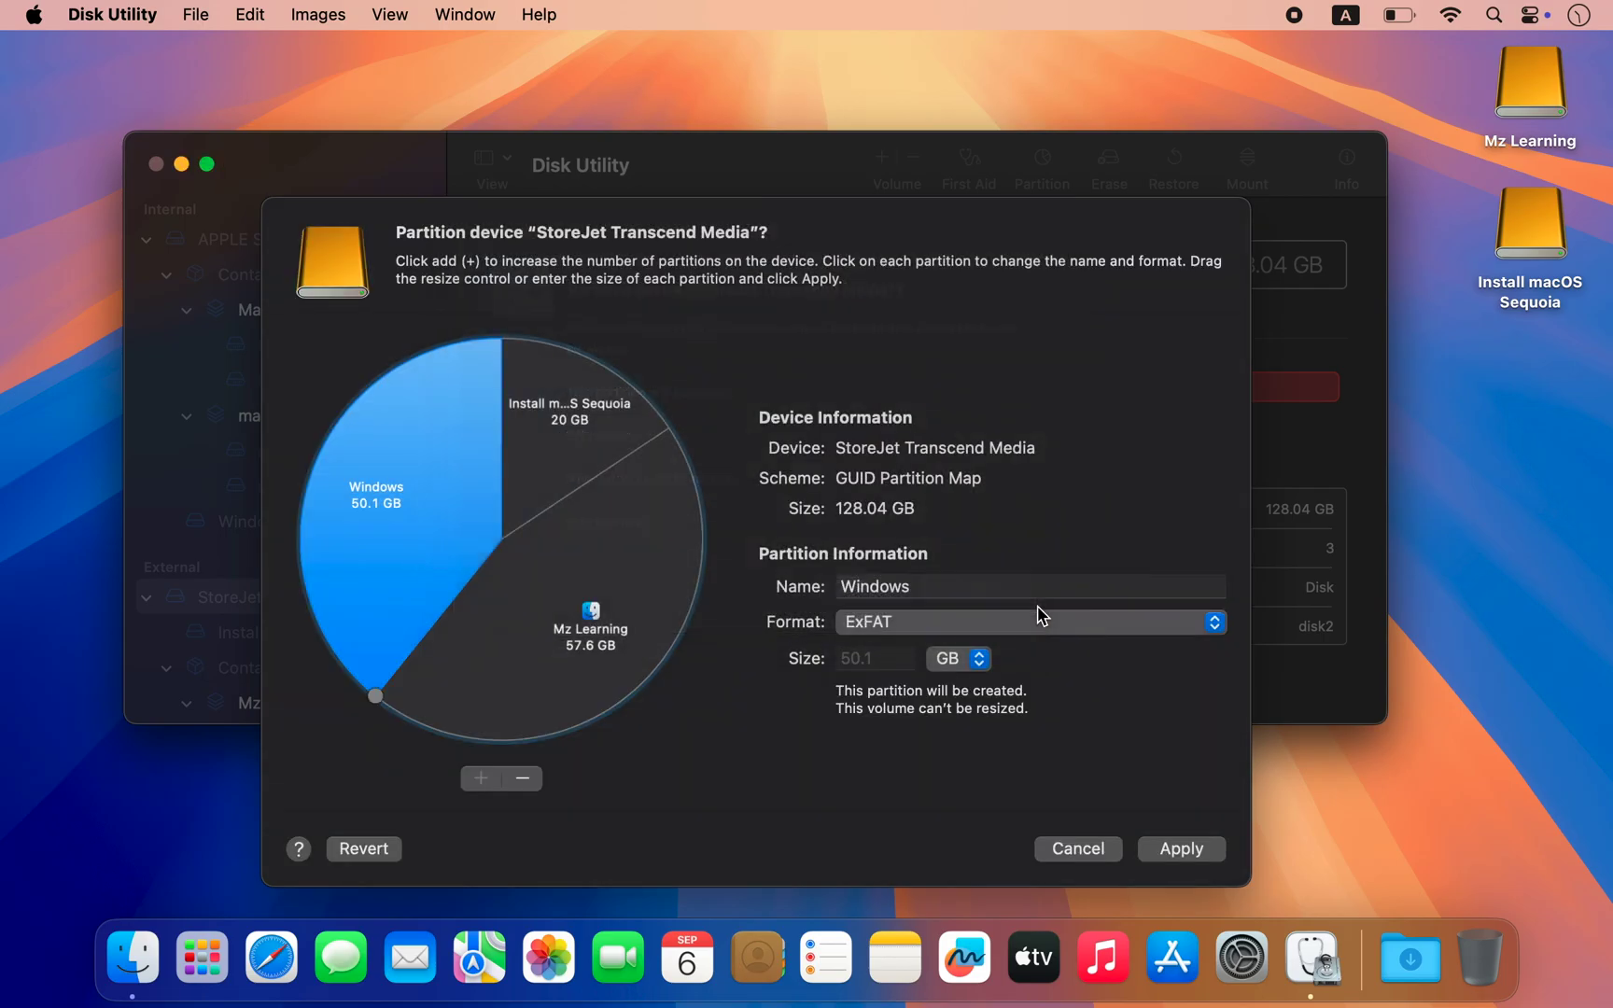
{"action": "left_click", "coordinate": [868, 586]}
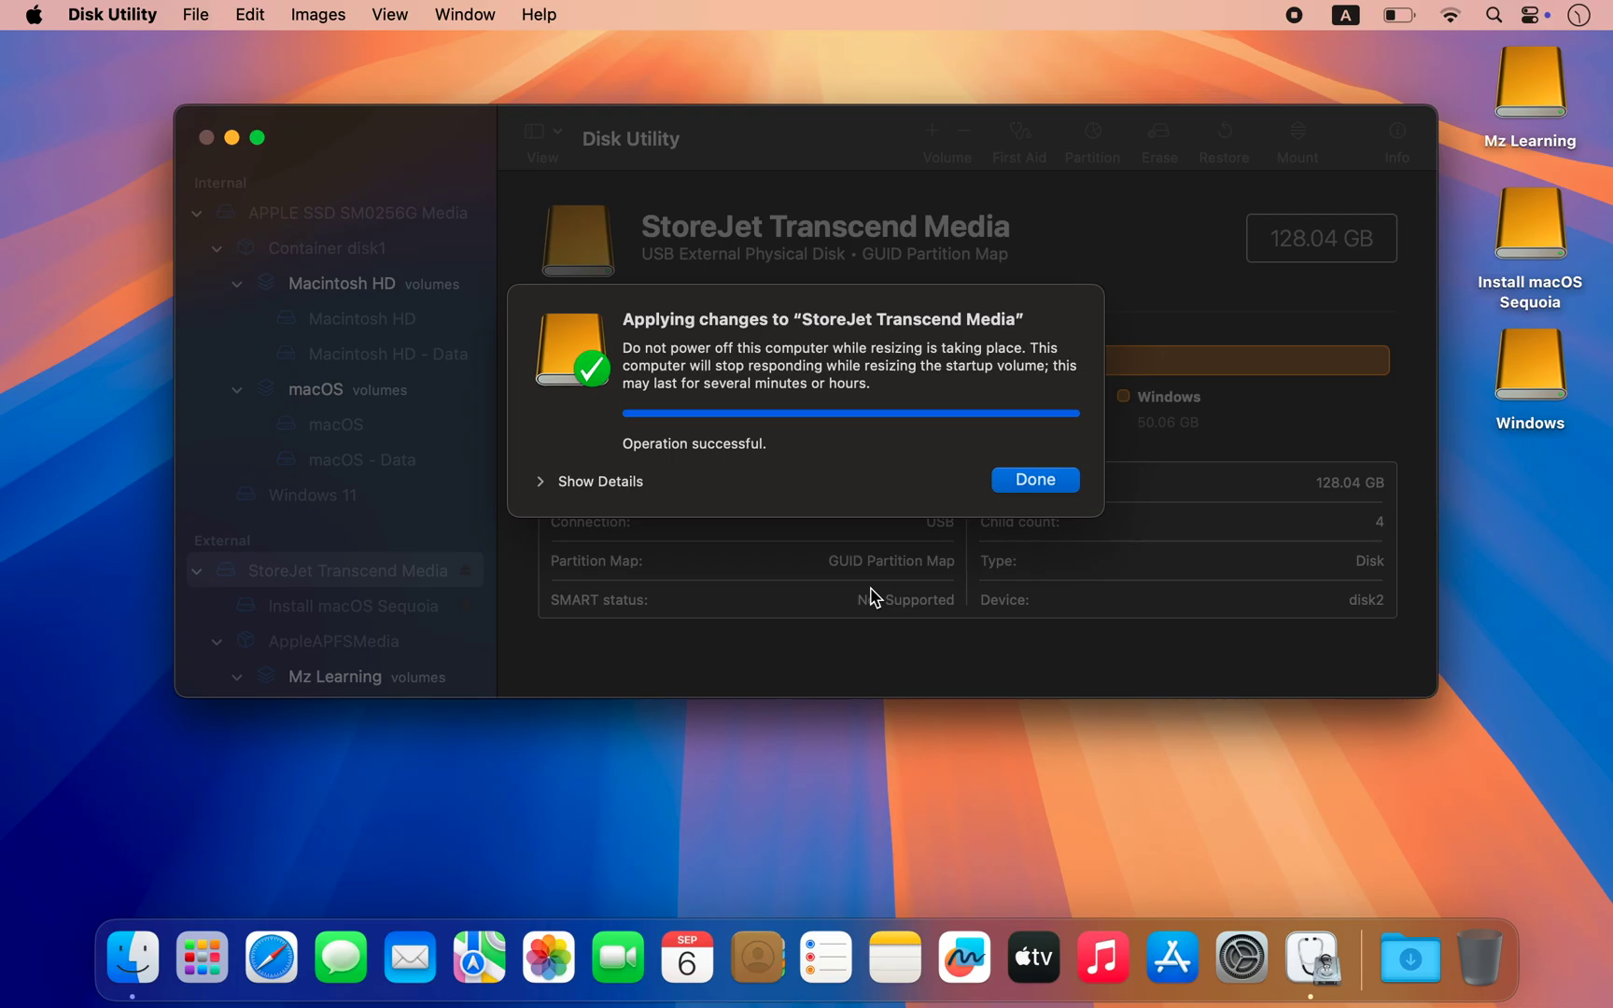
Dismiss the success message, check the 50.06 GB ExFAT Windows volume, and quit Disk Utility.
{"action": "left_click", "coordinate": [1052, 485]}
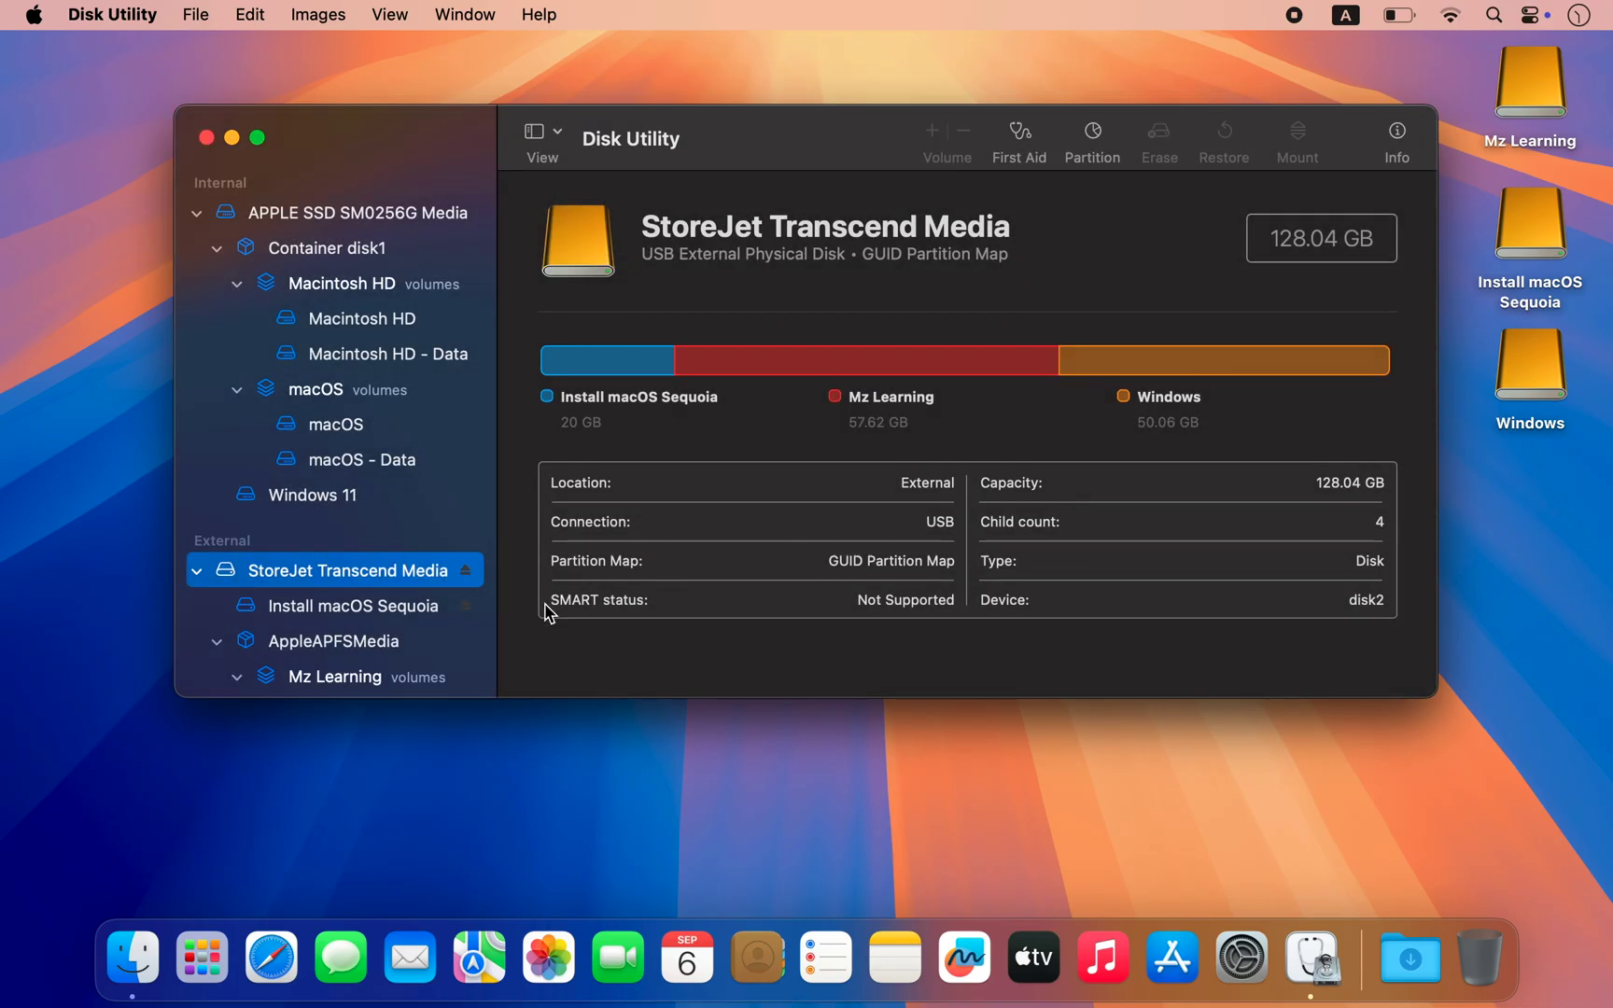
{"action": "scroll", "coordinate": [461, 641], "scroll_direction": "down", "scroll_amount": 3}
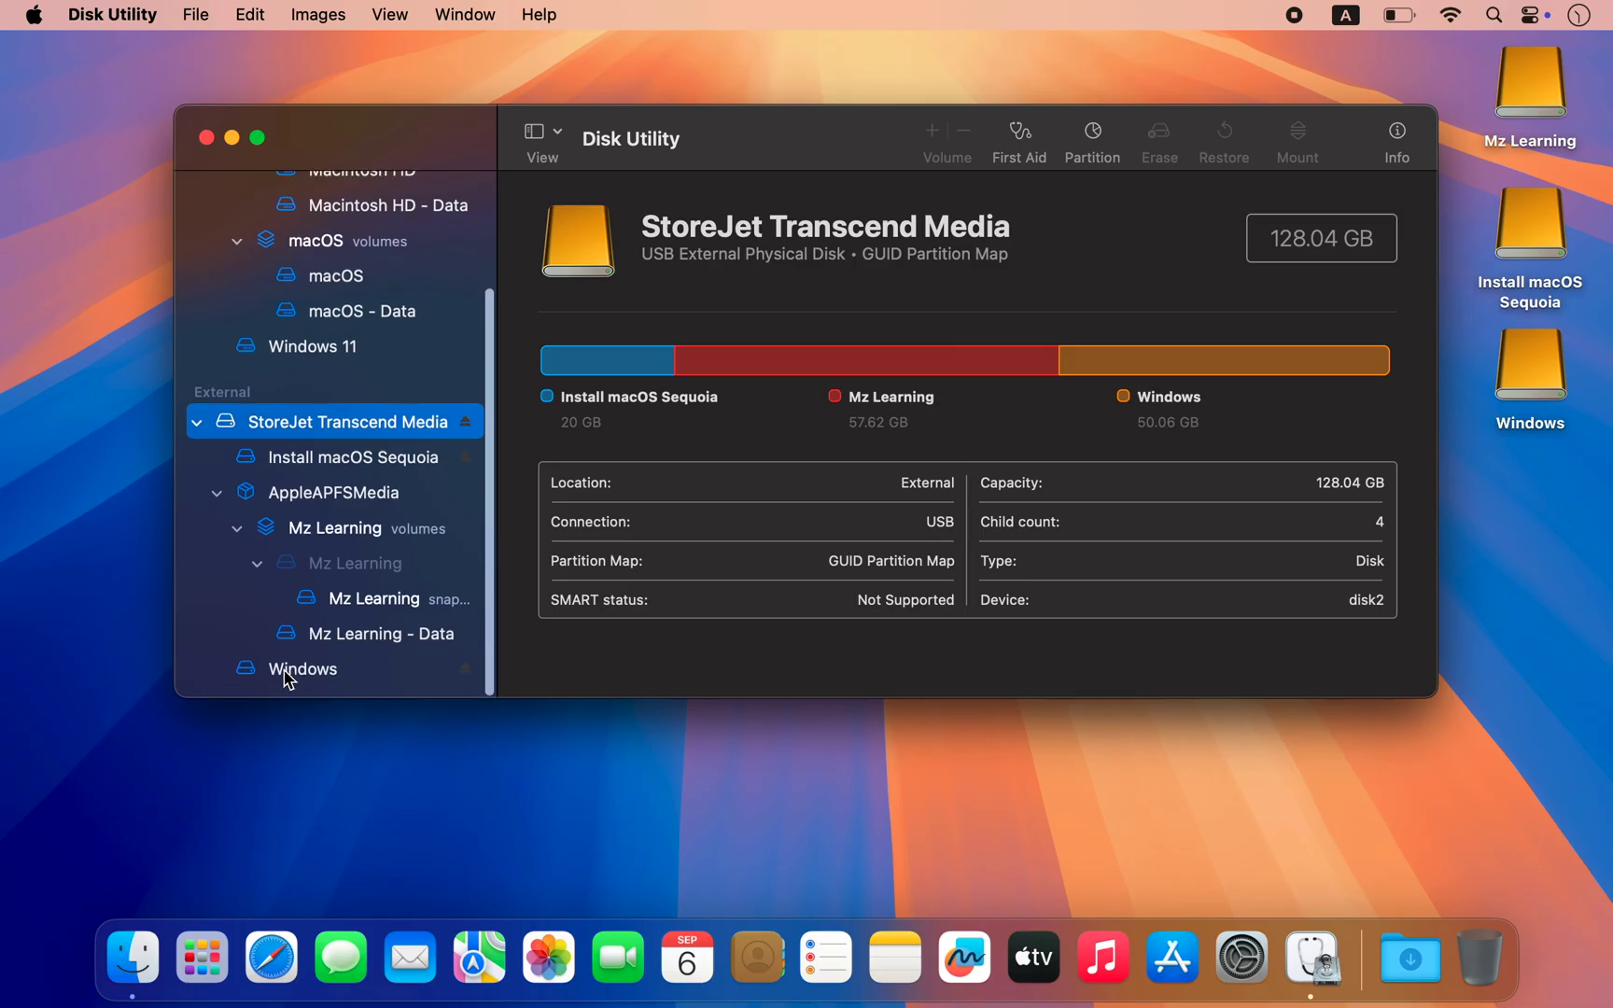
{"action": "left_click", "coordinate": [286, 672]}
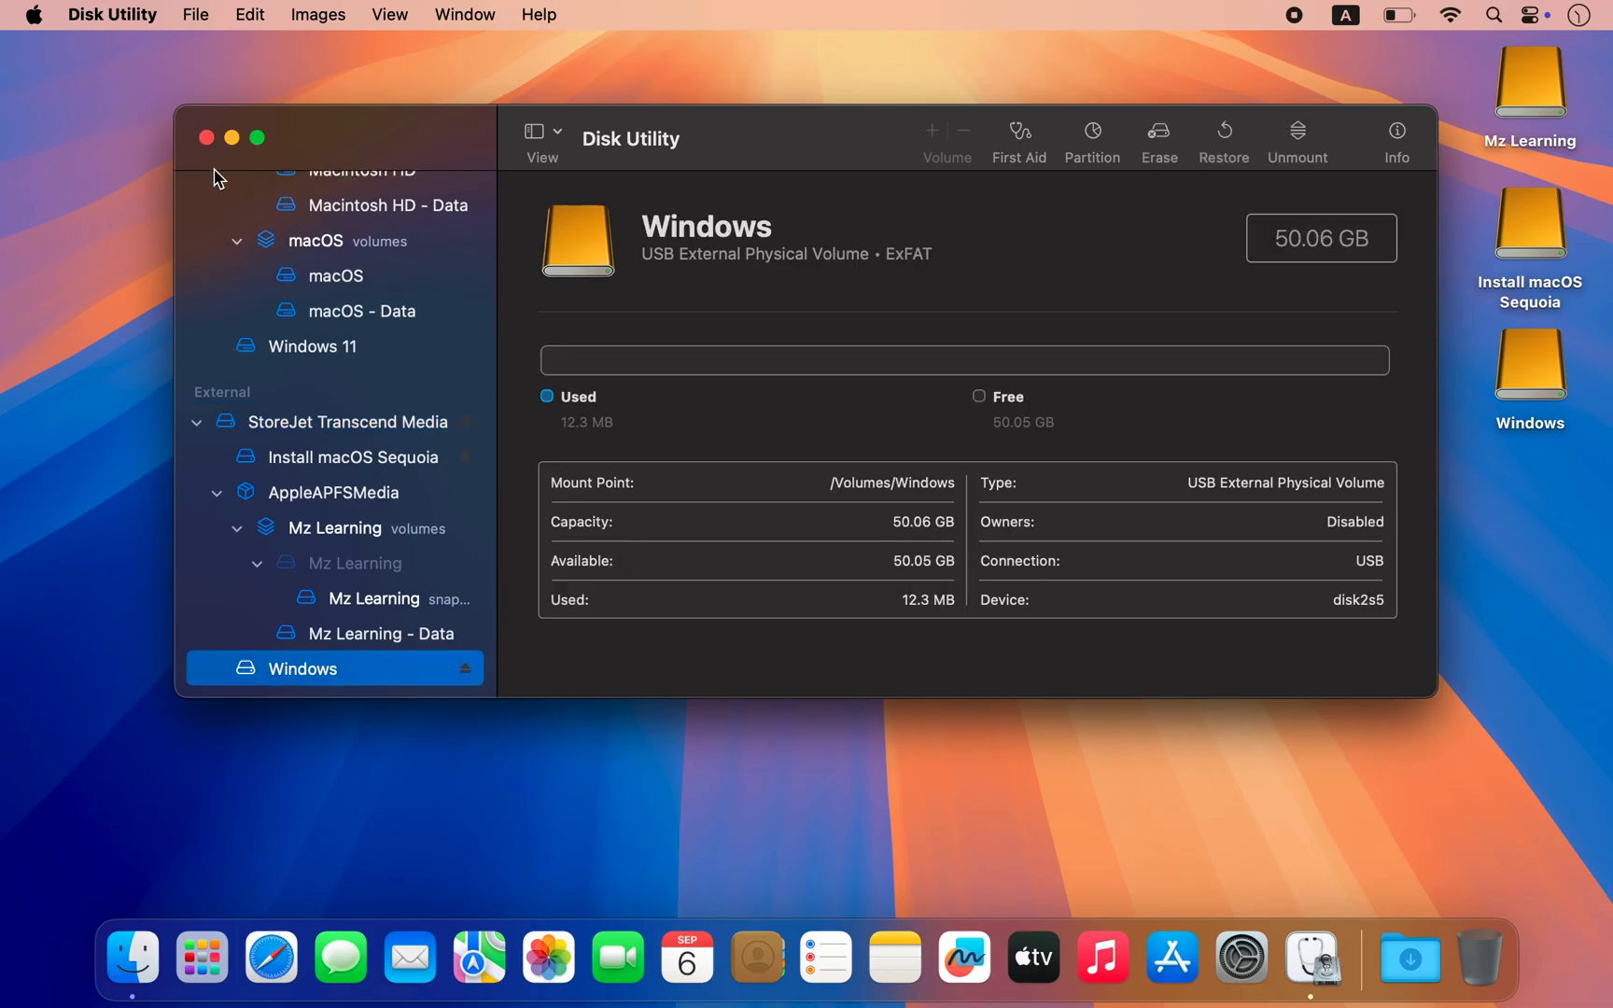
{"action": "left_click", "coordinate": [206, 140]}
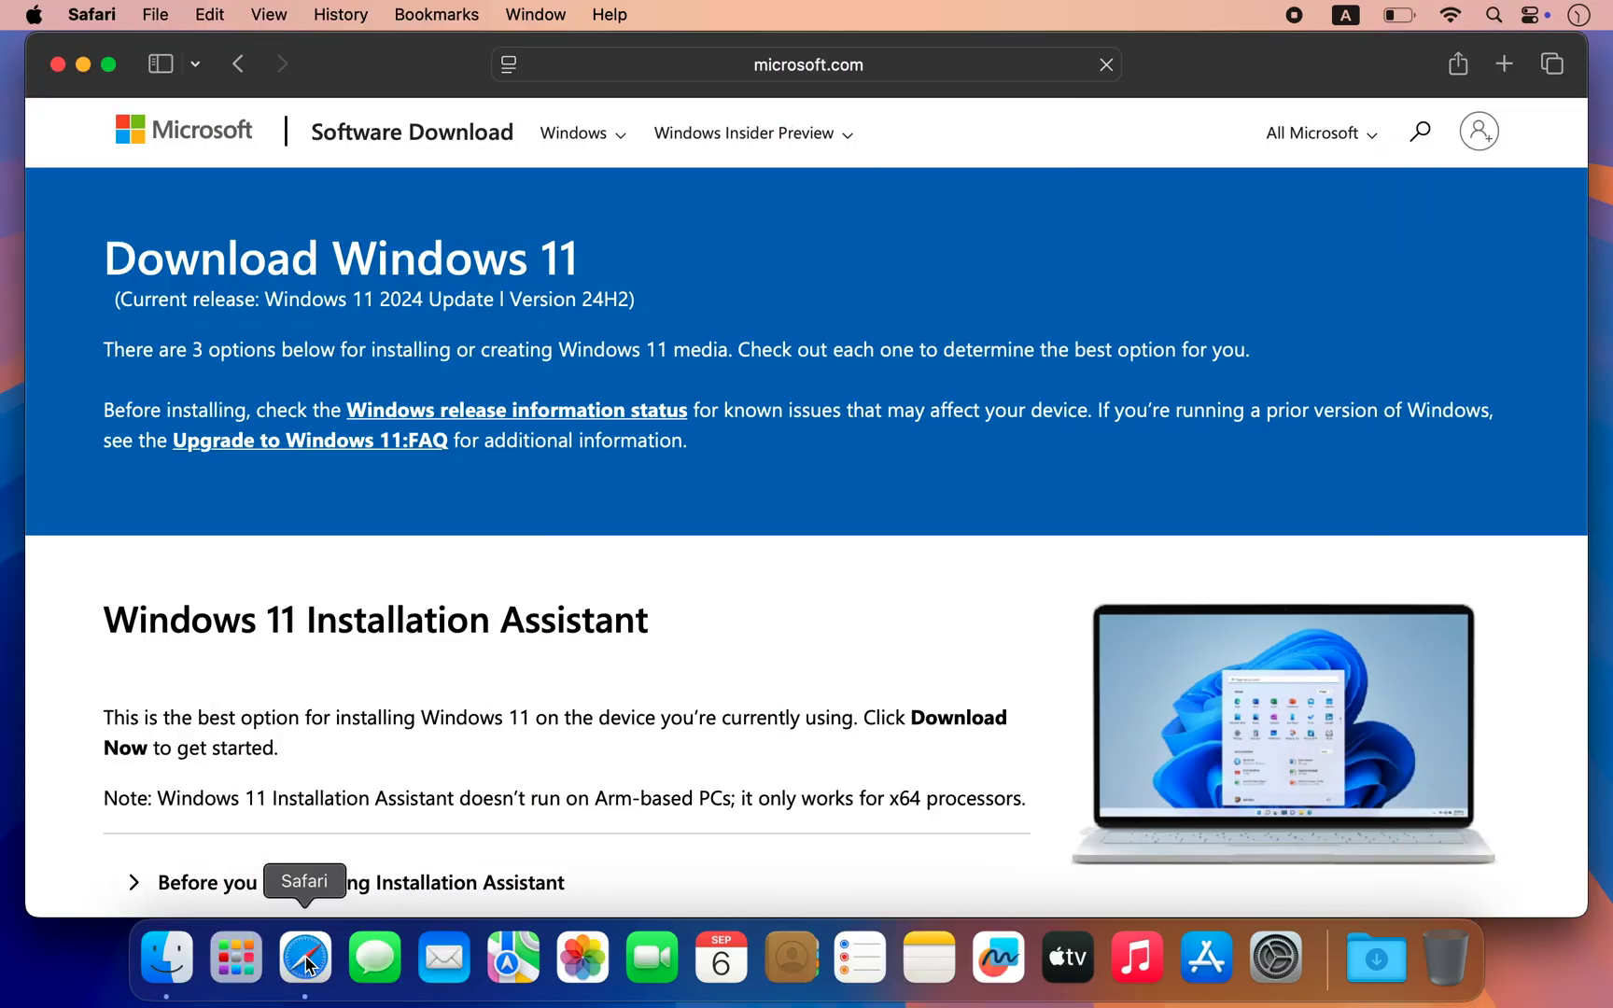
Download the 64-bit English Windows 11 ISO from microsoft.com and confirm Win11_24H2_English_x64.iso is in Downloads.
{"action": "scroll", "coordinate": [486, 800], "scroll_direction": "down", "scroll_amount": 10}
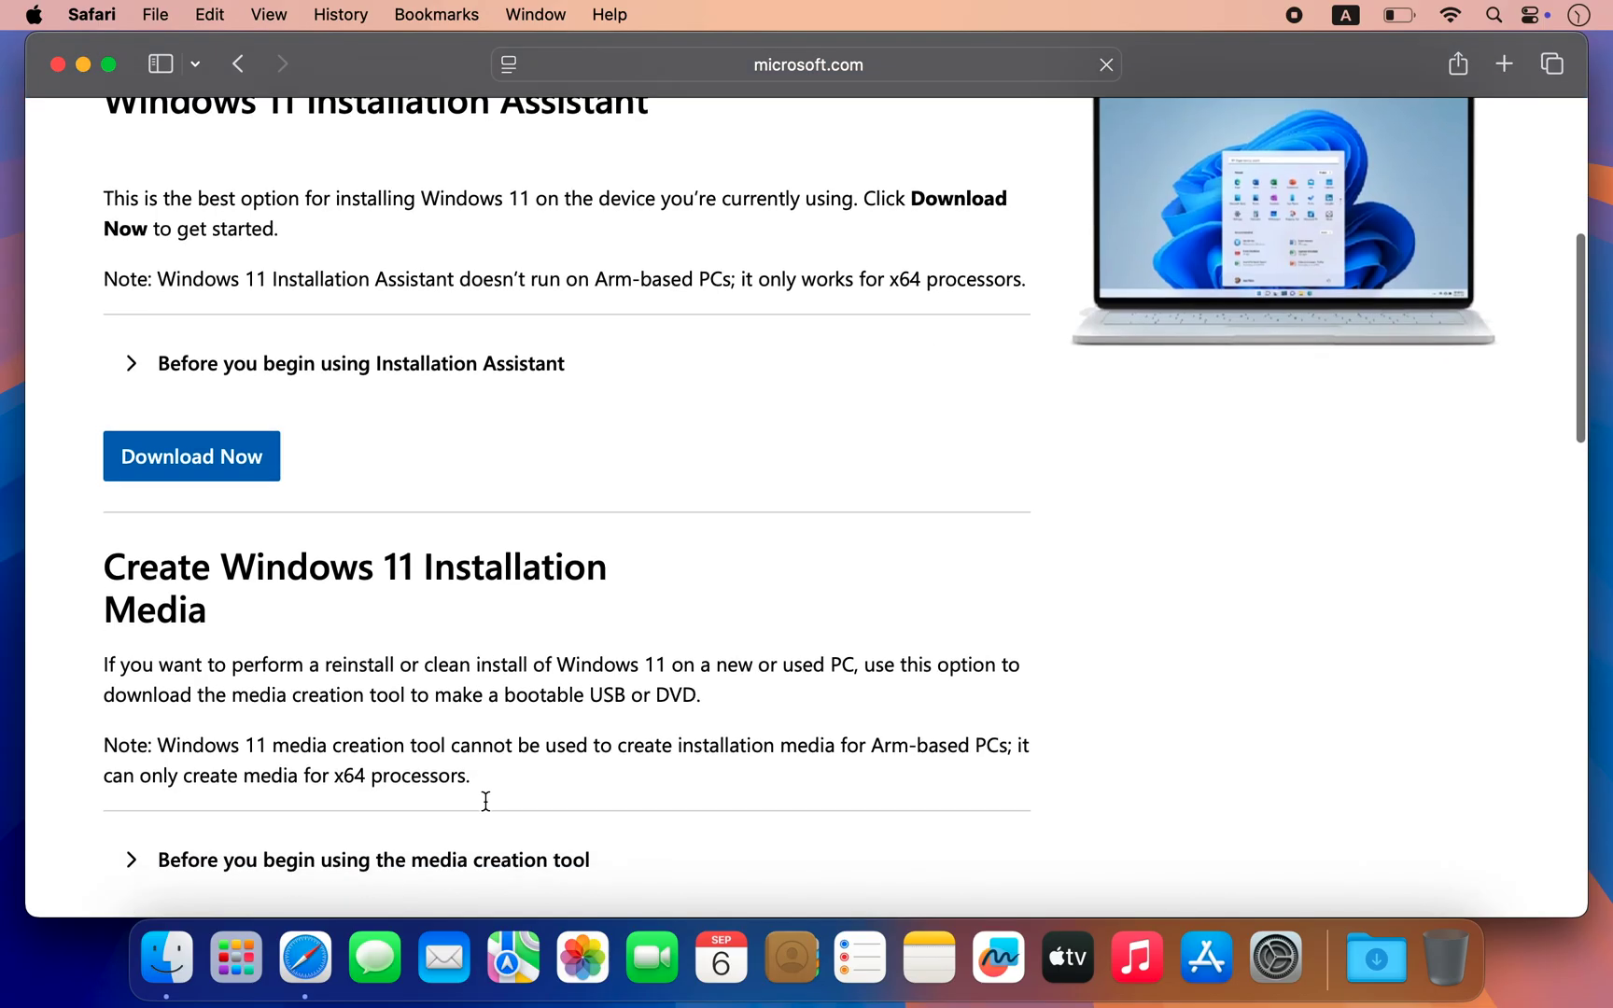
{"action": "scroll", "coordinate": [485, 800], "scroll_direction": "down", "scroll_amount": 18}
{"action": "scroll", "coordinate": [487, 810], "scroll_direction": "down", "scroll_amount": 7}
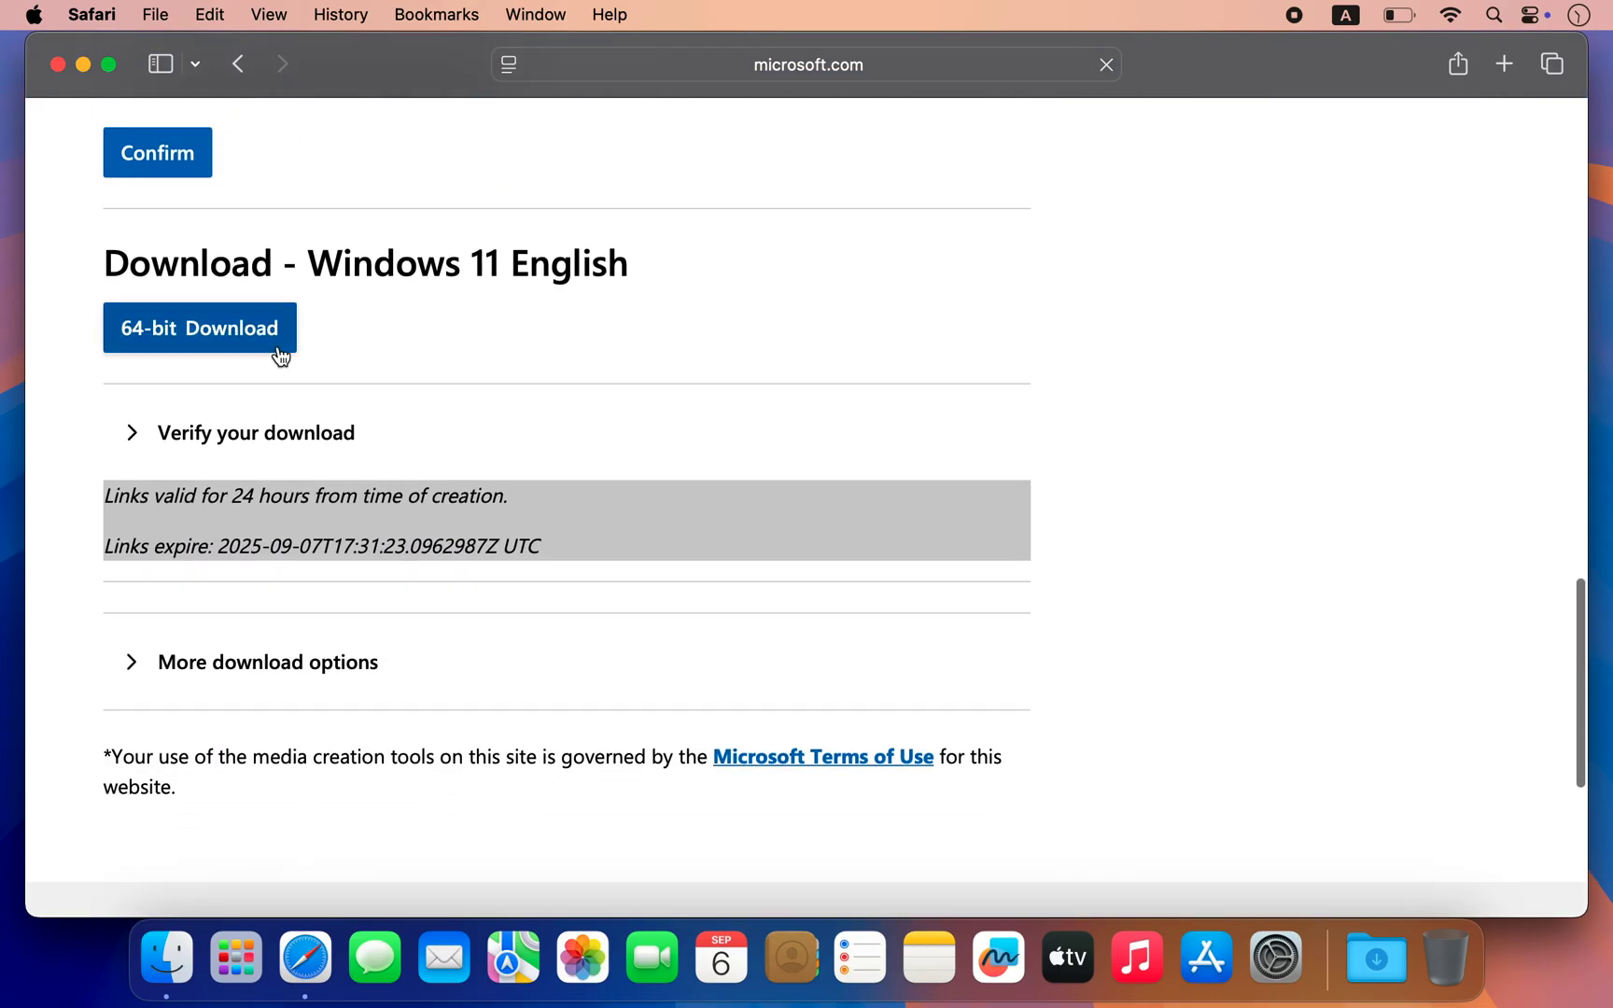
{"action": "left_click", "coordinate": [210, 345]}
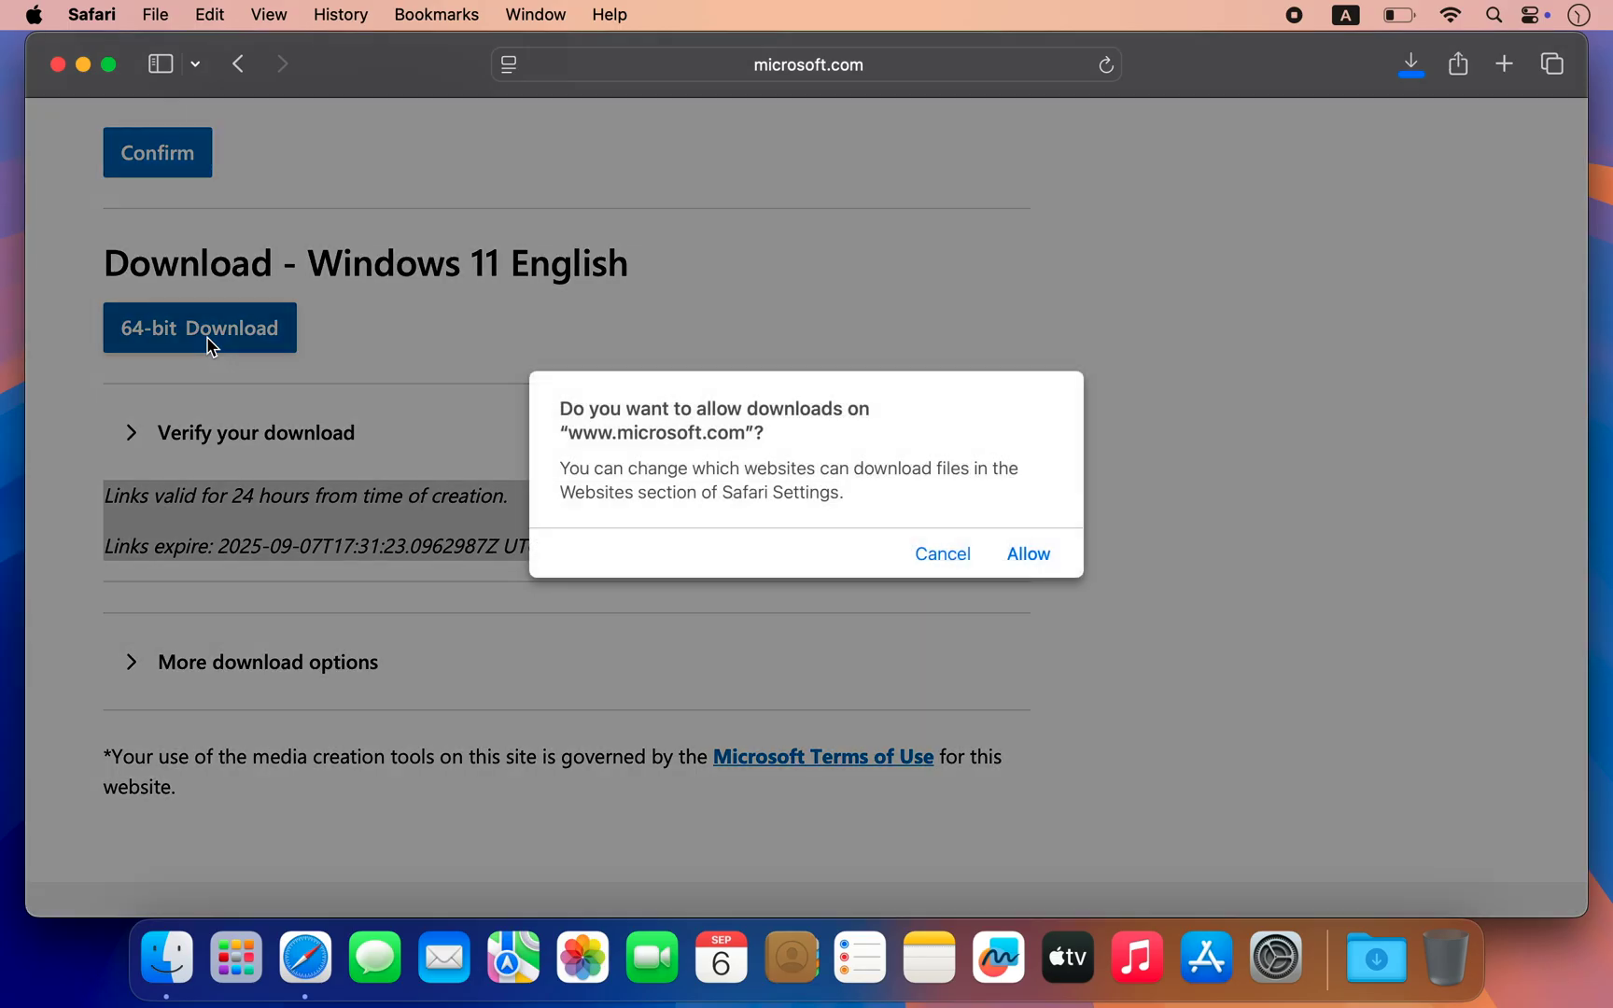
{"action": "left_click", "coordinate": [1027, 552]}
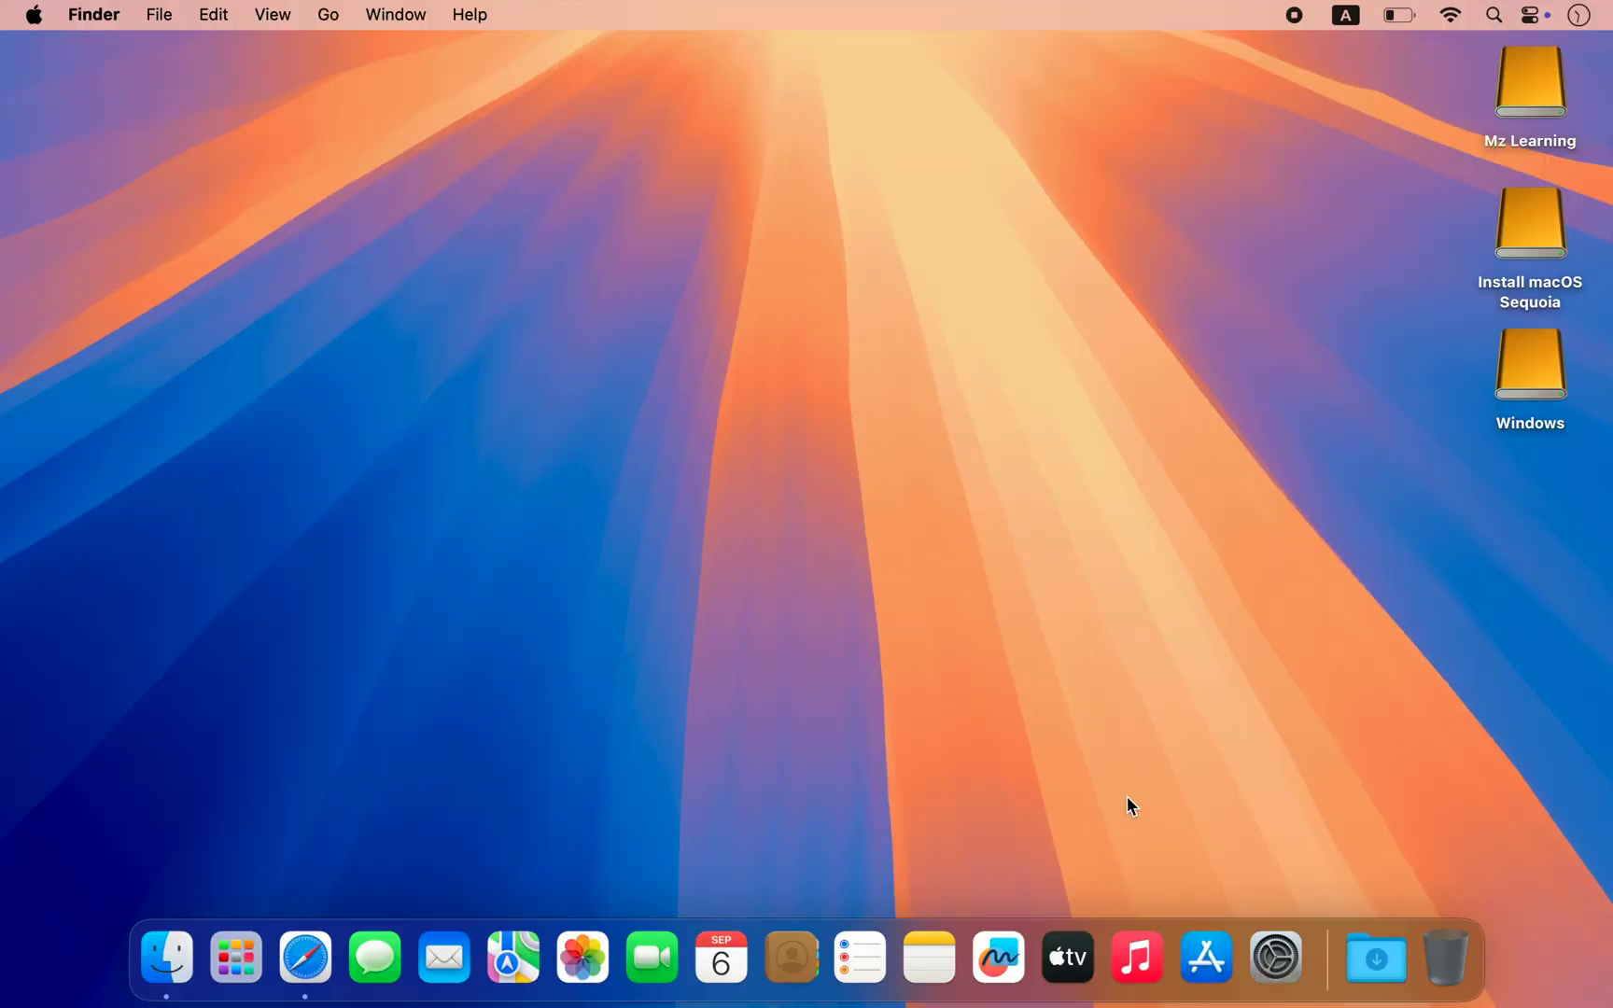
{"action": "left_click", "coordinate": [1376, 958]}
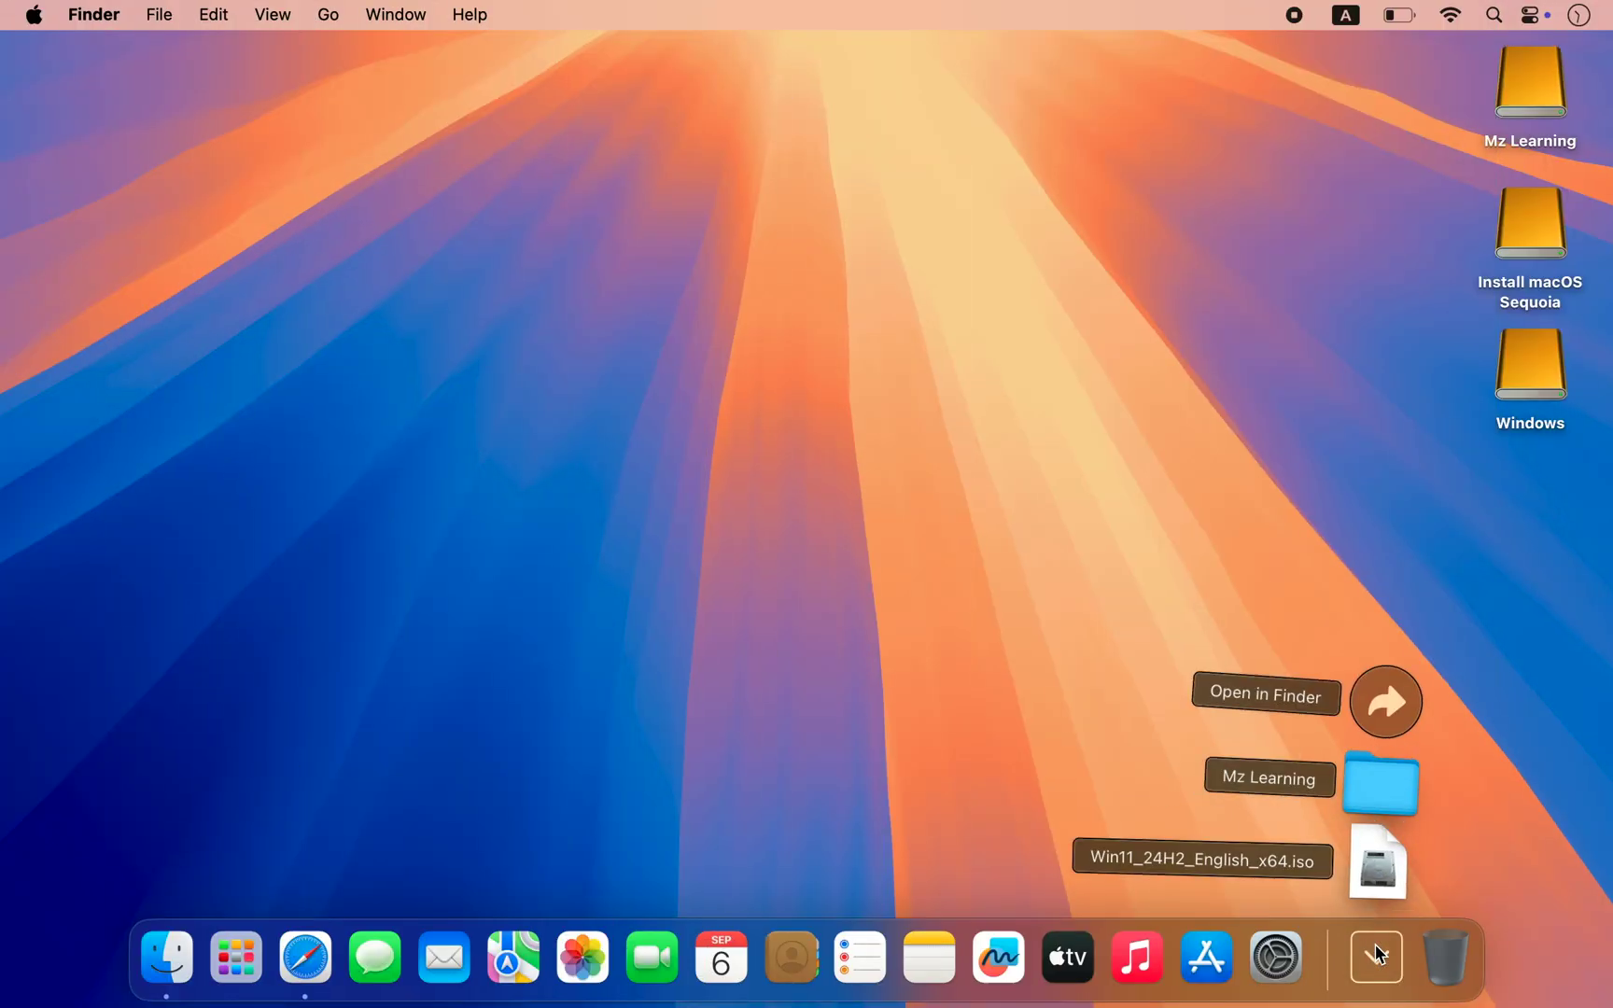
{"action": "left_click", "coordinate": [1377, 954]}
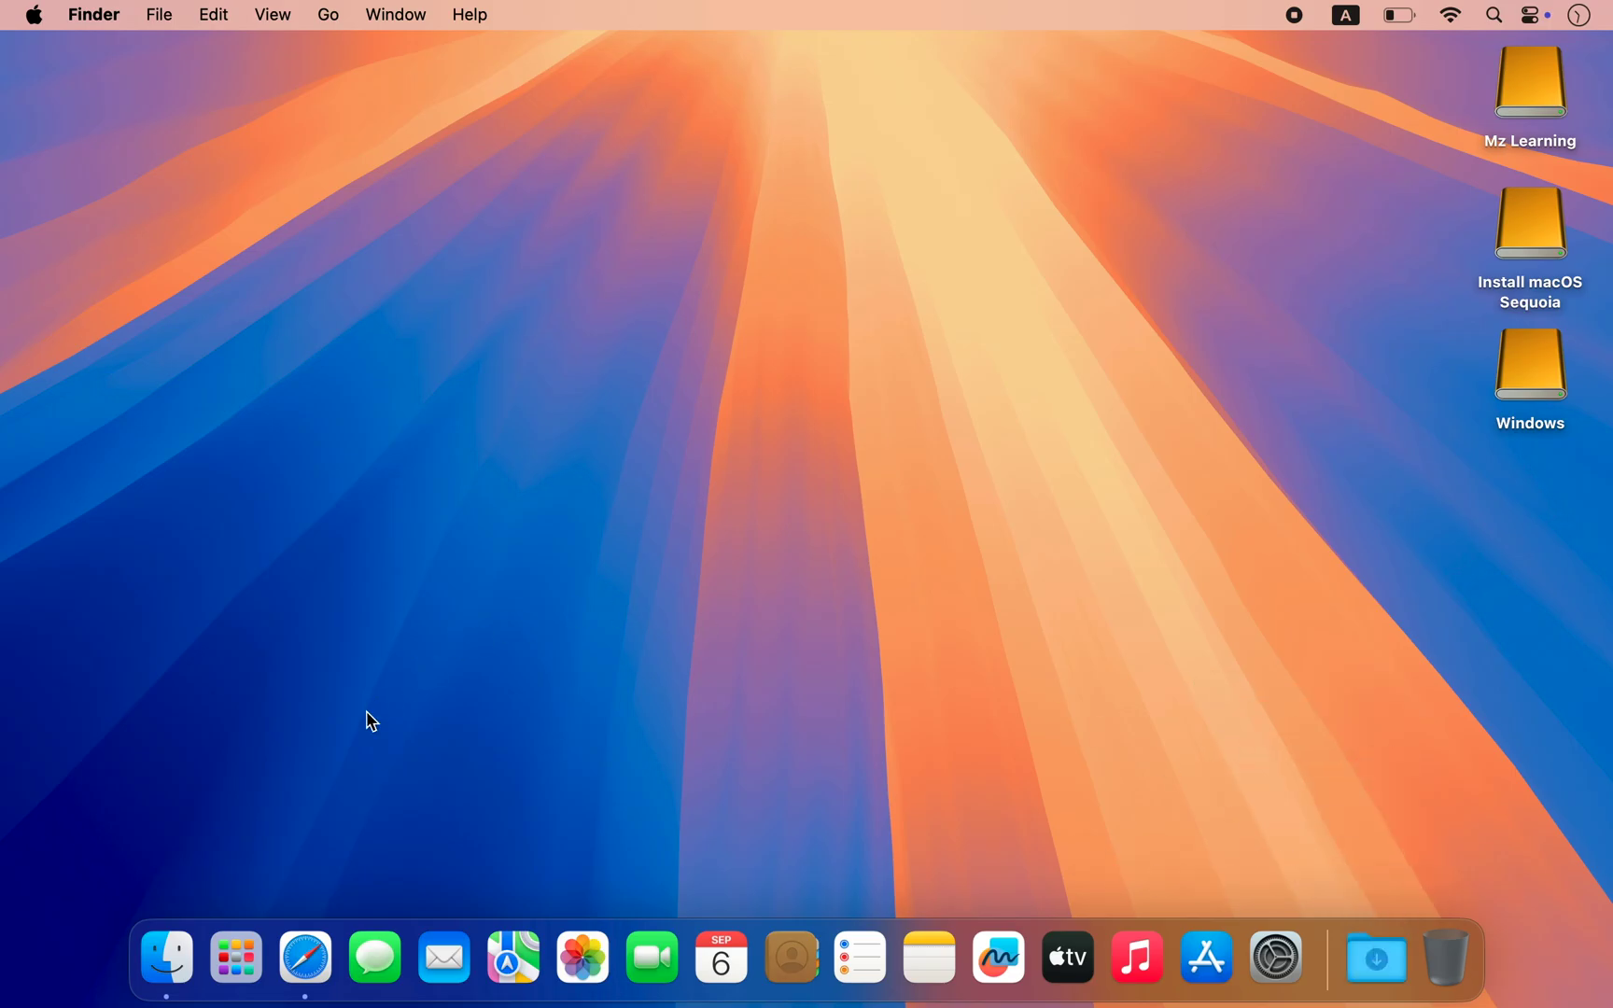
Download Windows Install_V6.3.4.zip from the SourceForge Windows Install page, allowing sourceforge.net downloads.
{"action": "left_click", "coordinate": [315, 948]}
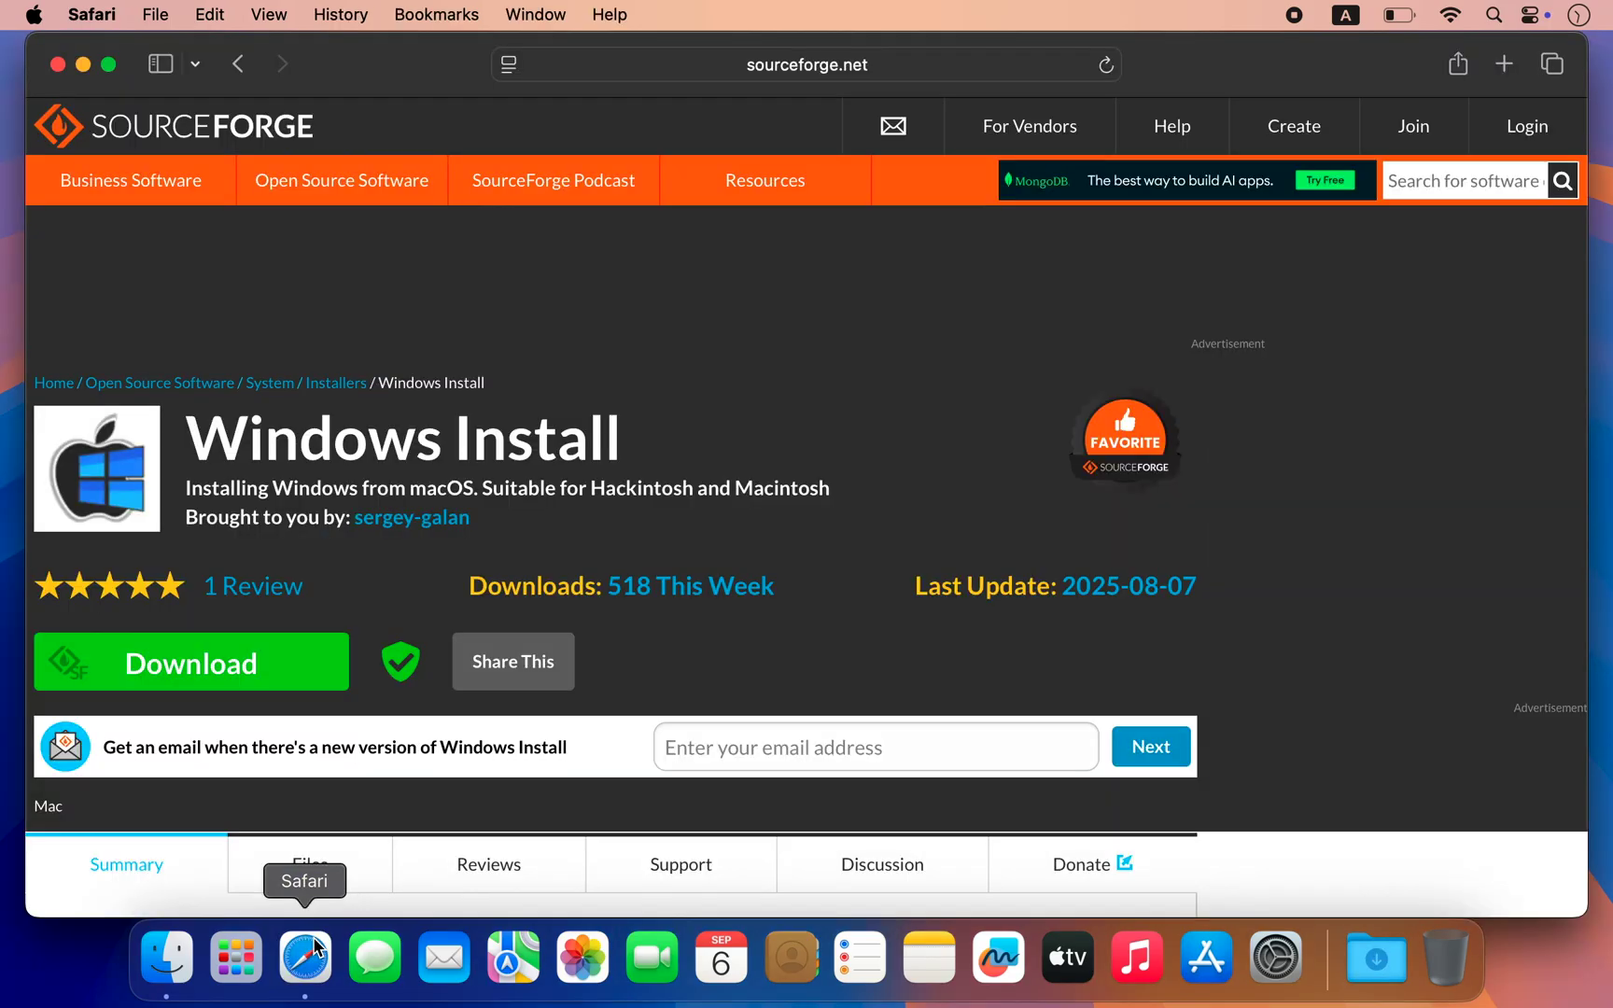
{"action": "scroll", "coordinate": [442, 789], "scroll_direction": "down", "scroll_amount": 5}
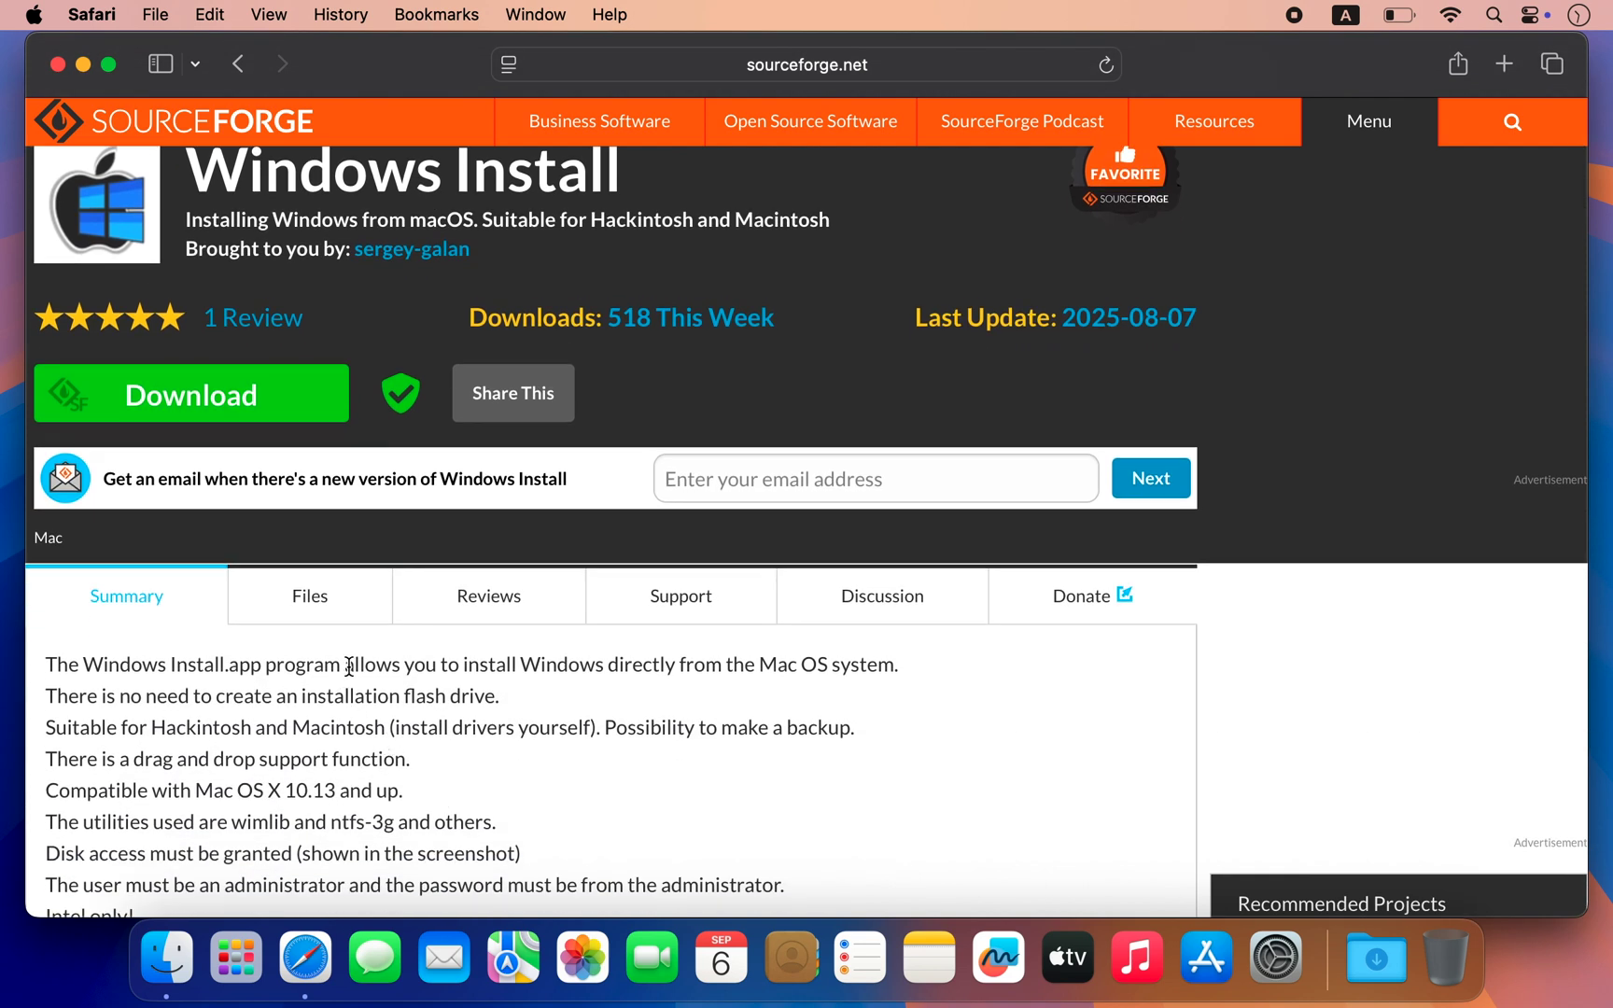
{"action": "left_click_drag", "start_coordinate": [344, 667], "coordinate": [879, 672]}
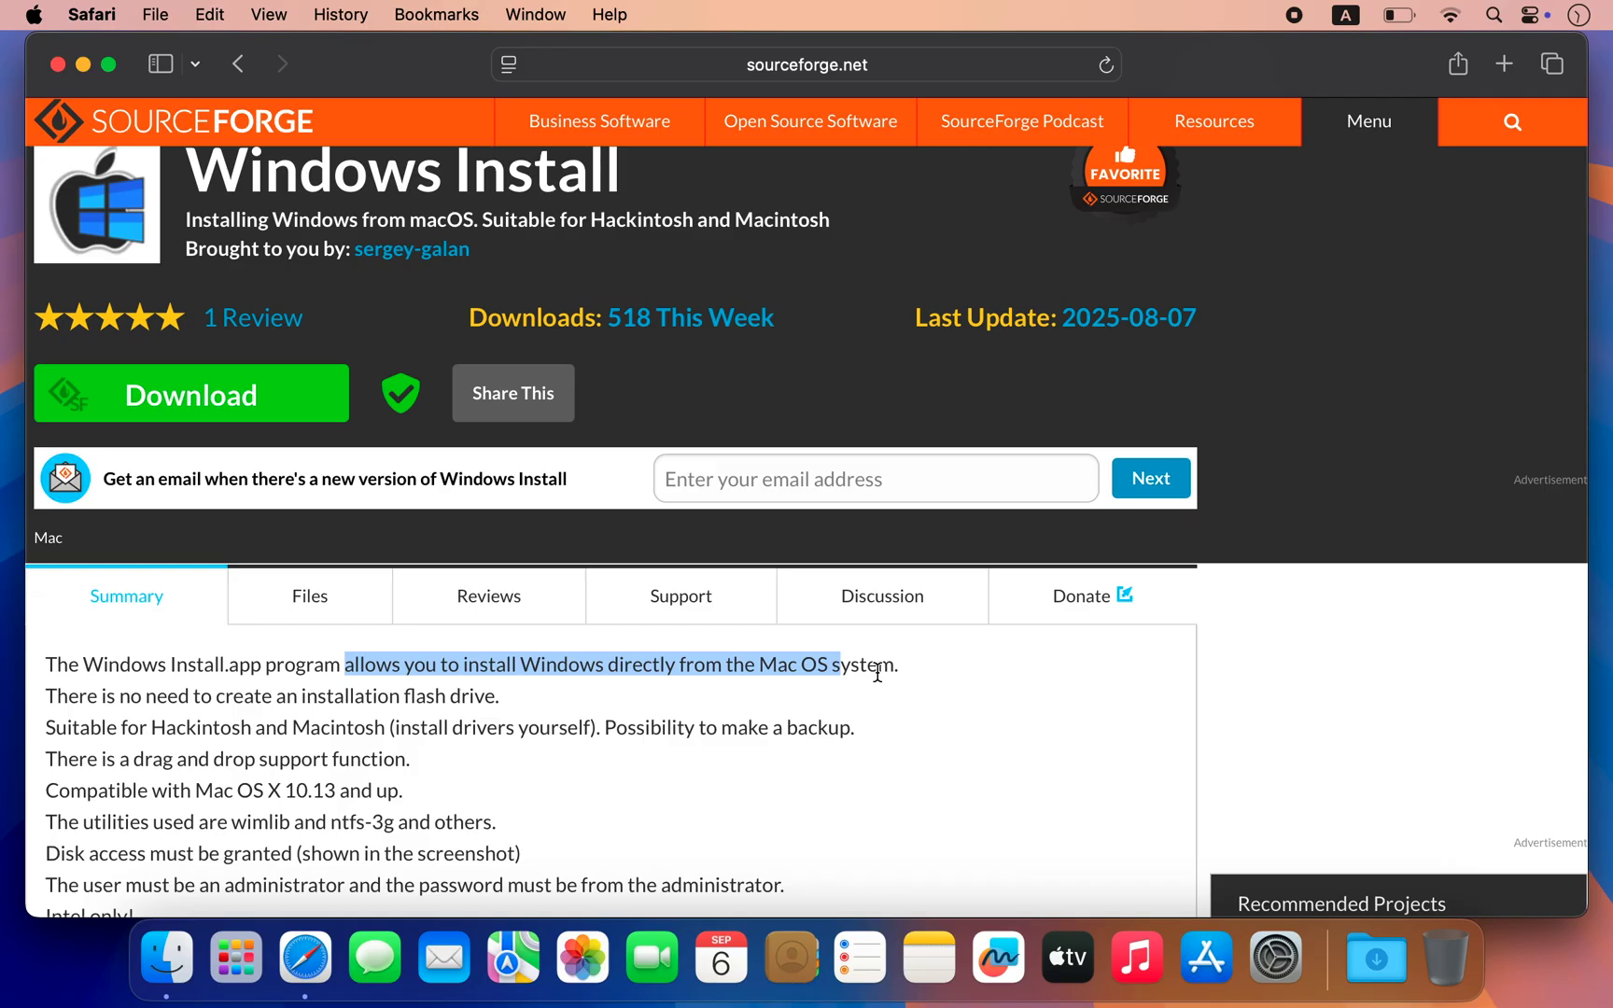
{"action": "left_click", "coordinate": [297, 407]}
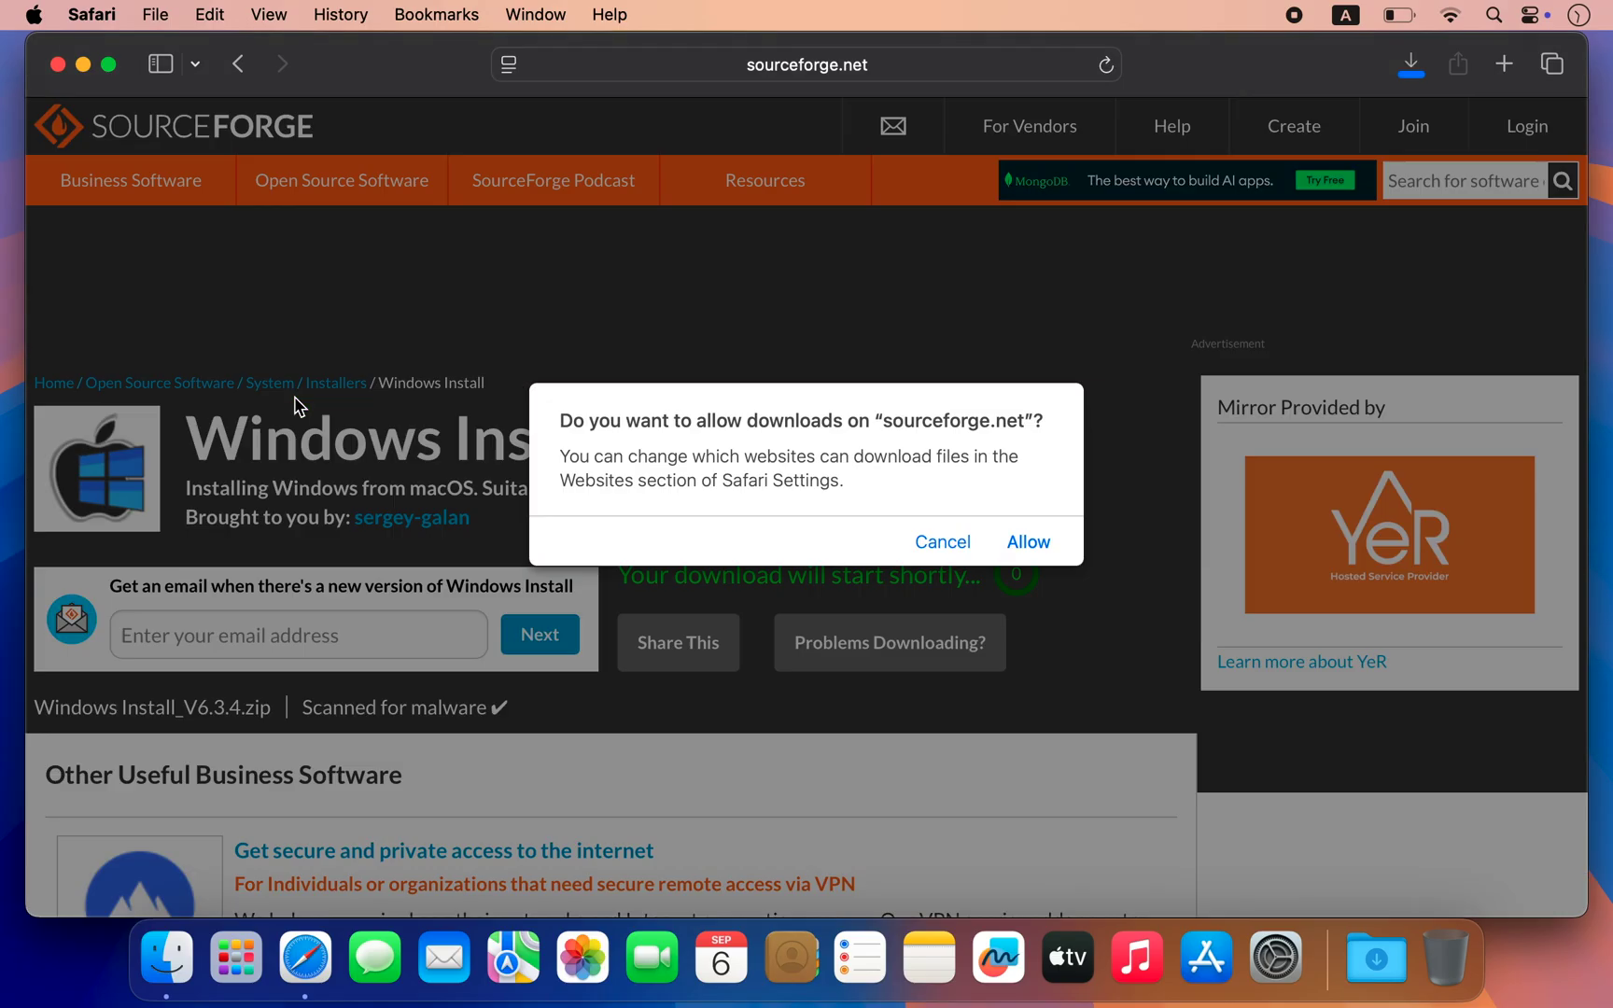
{"action": "left_click", "coordinate": [1030, 543]}
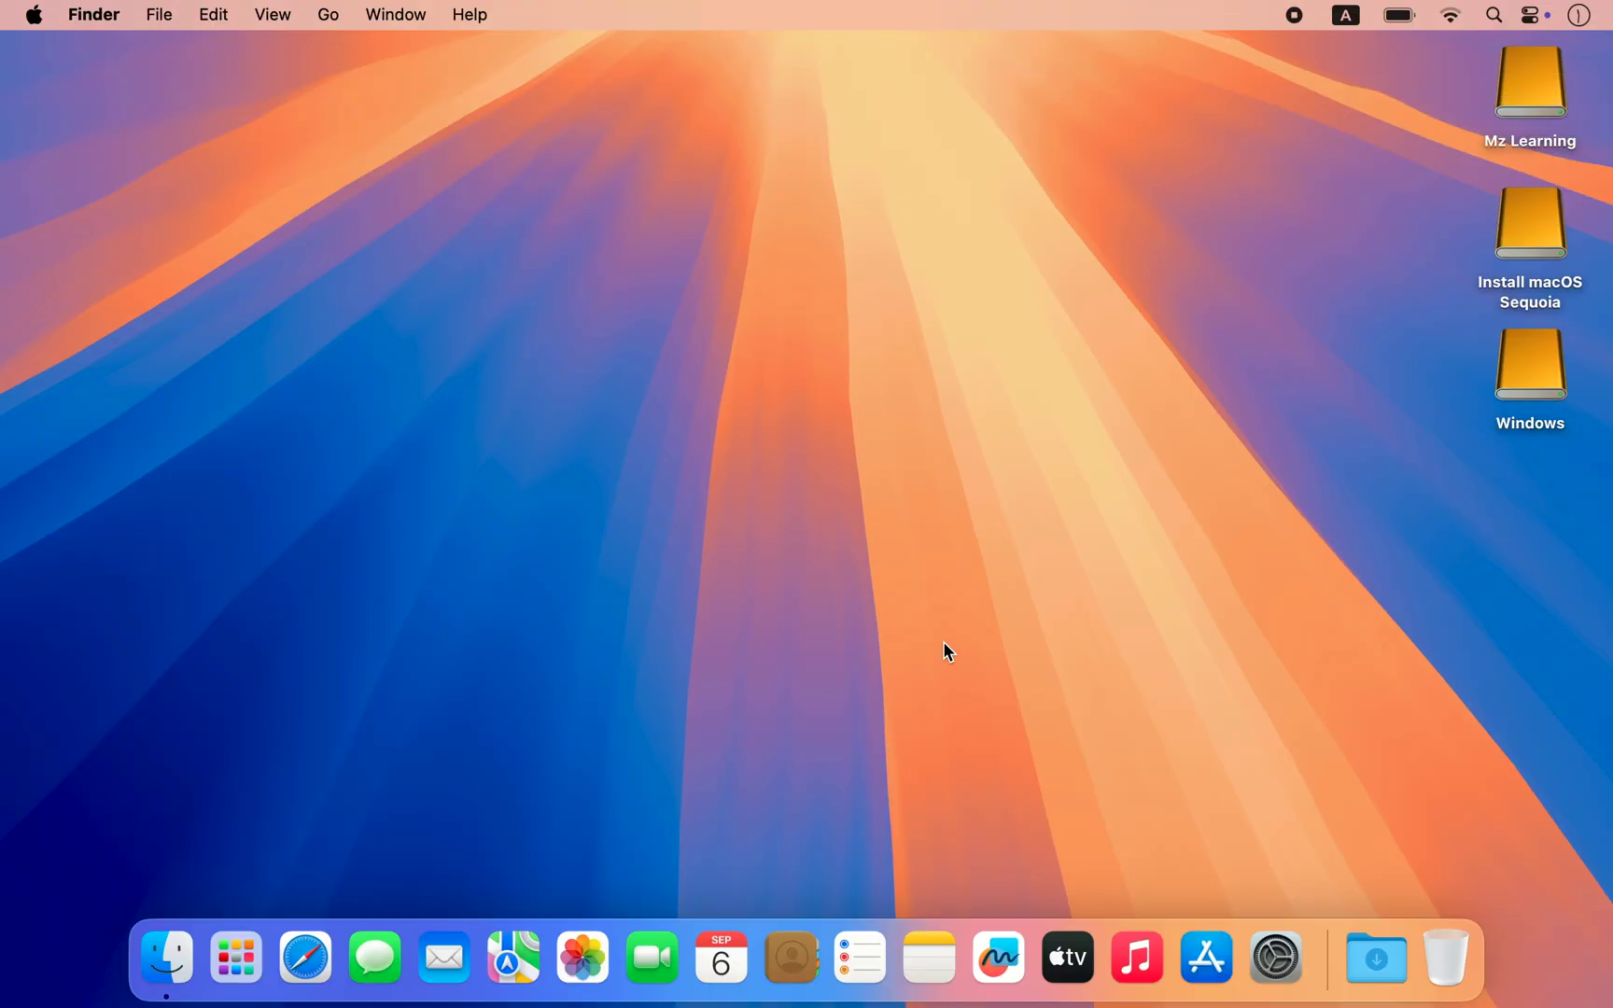
Unzip Windows Install_V6.3.4 from Downloads and launch the Windows Install app from its folder.
{"action": "left_click", "coordinate": [1369, 940]}
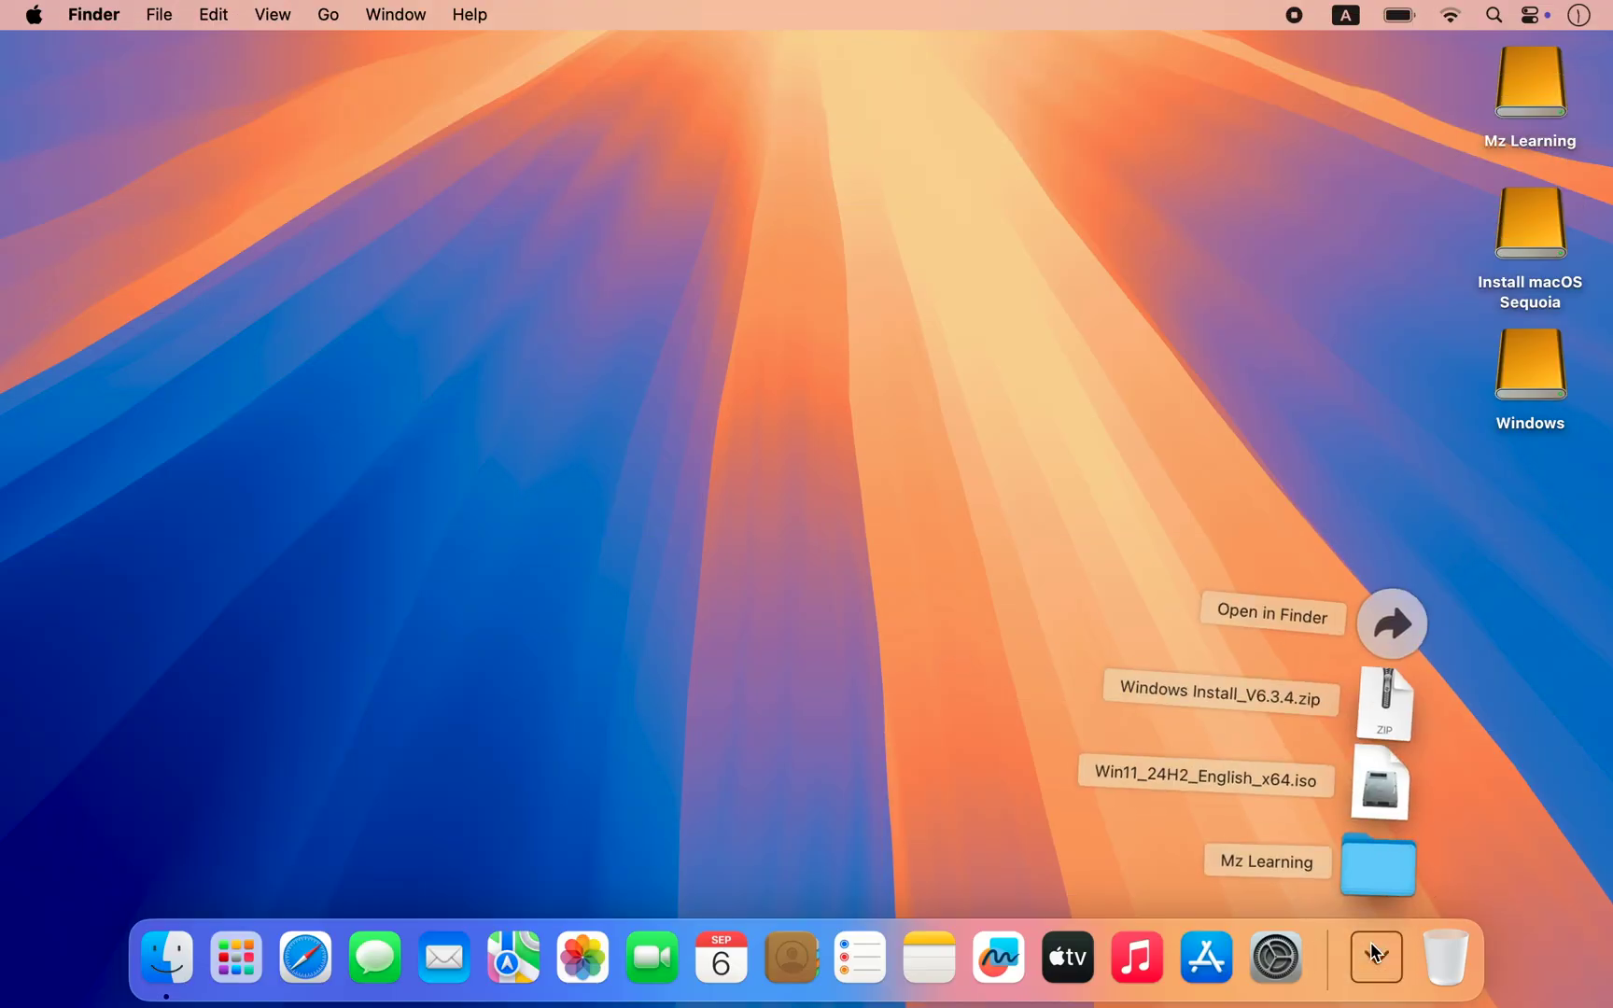
{"action": "left_click", "coordinate": [1389, 717]}
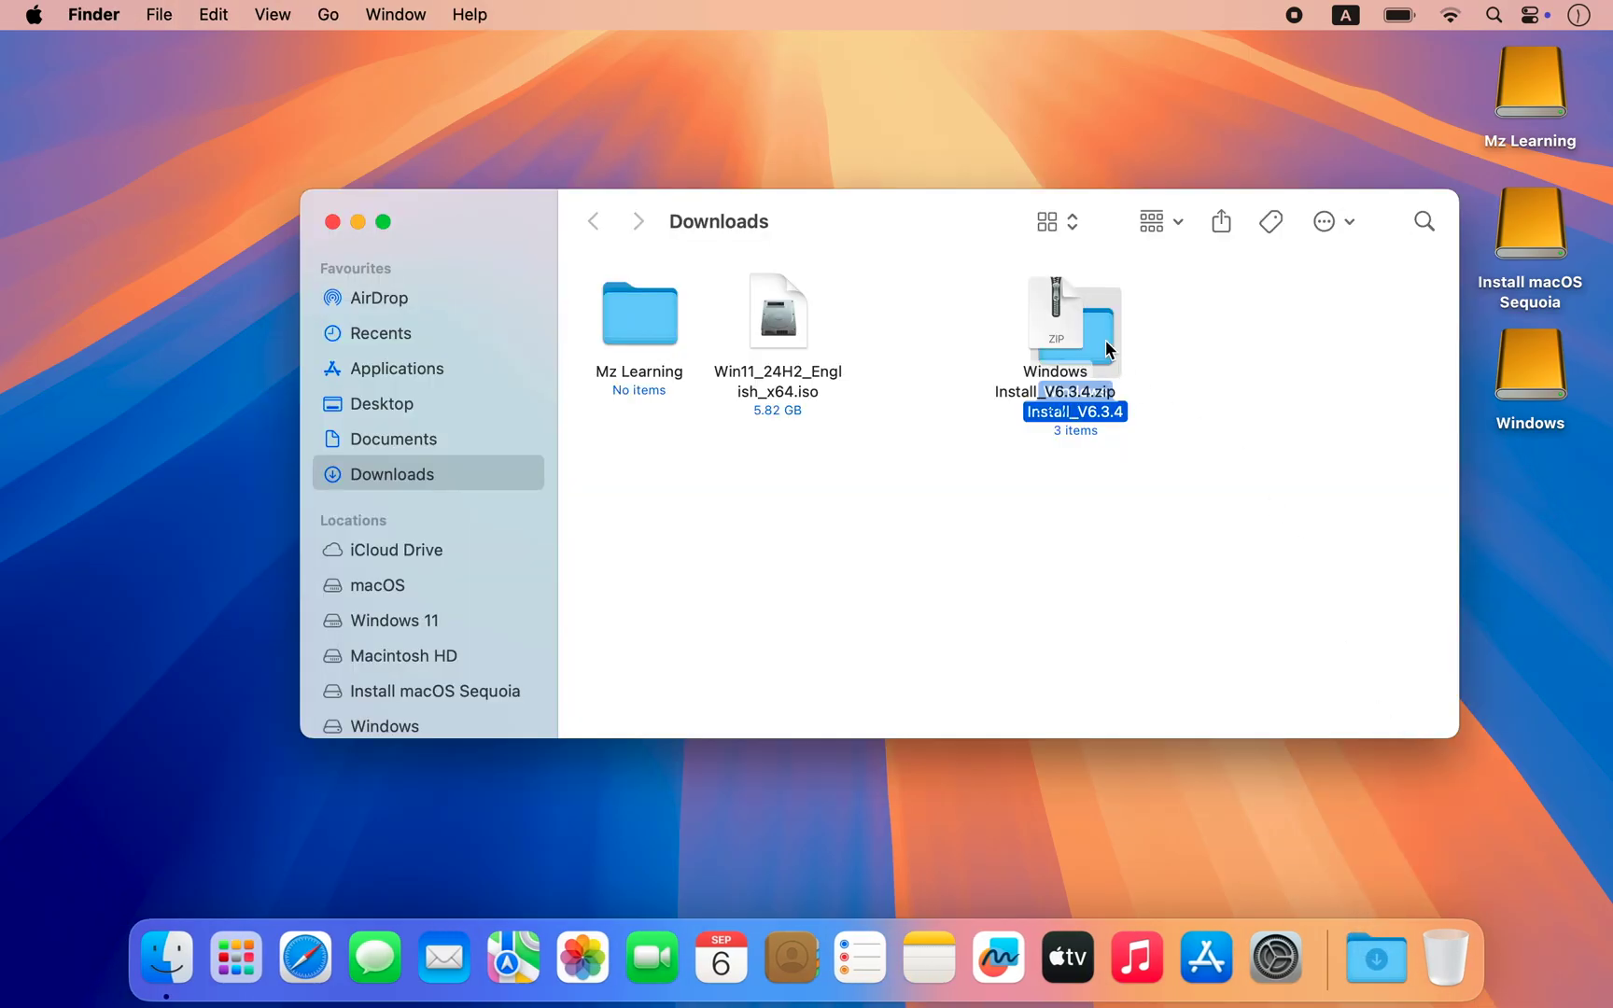
{"action": "double_click", "coordinate": [945, 314]}
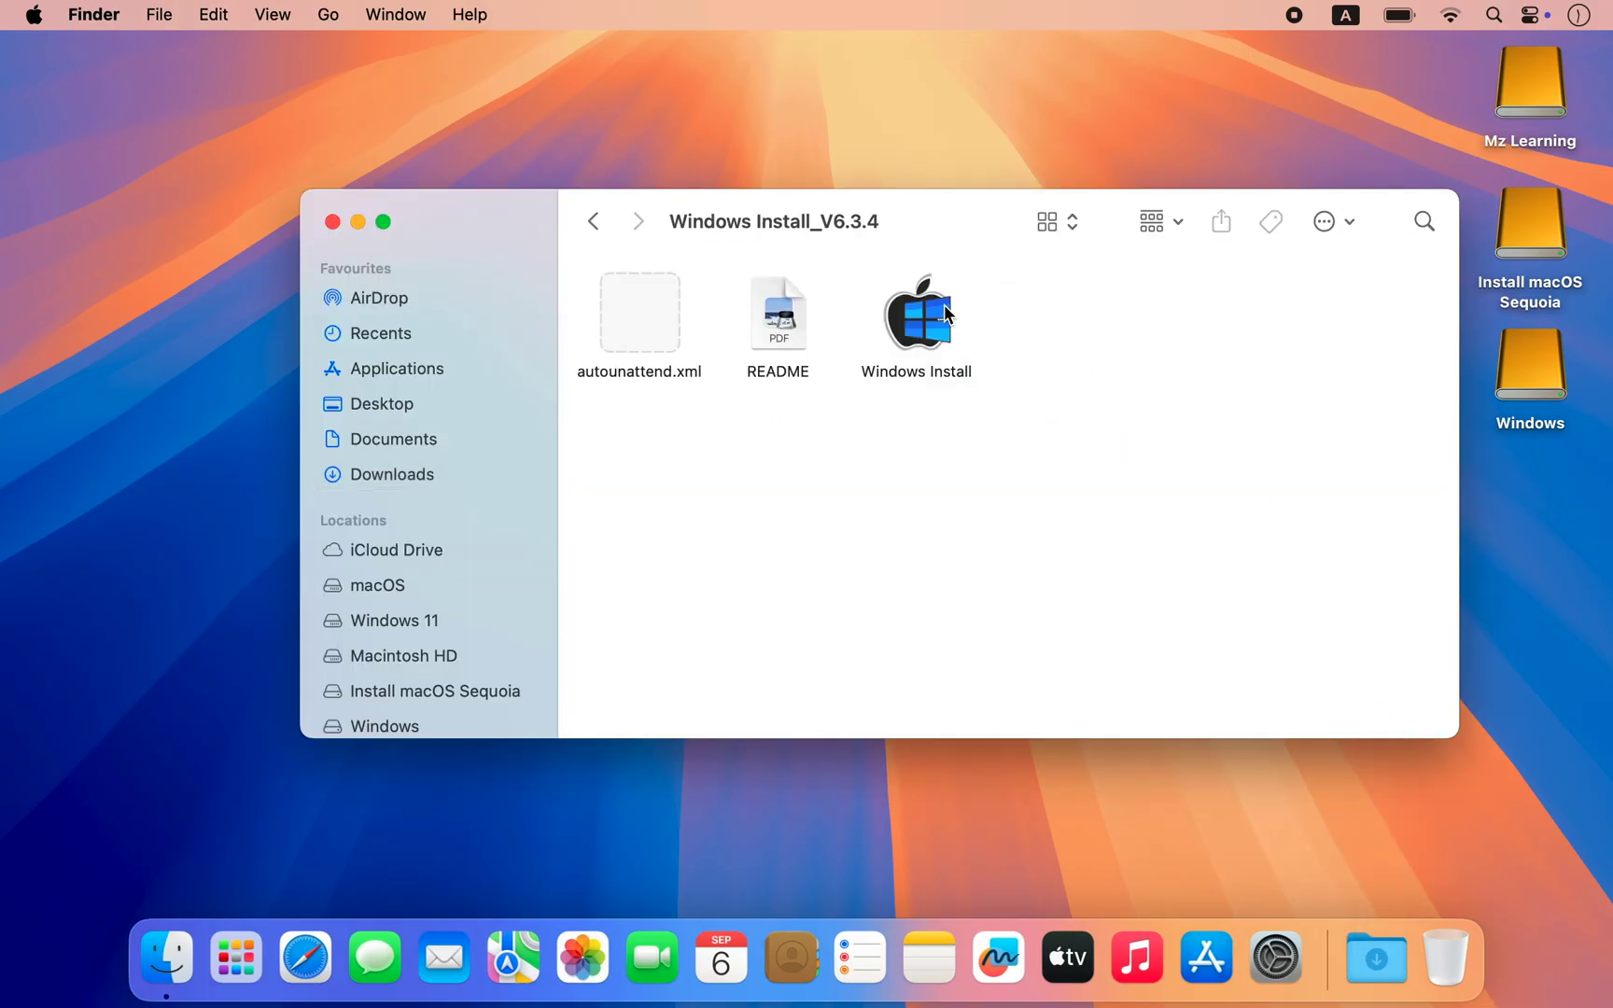
{"action": "double_click", "coordinate": [919, 316]}
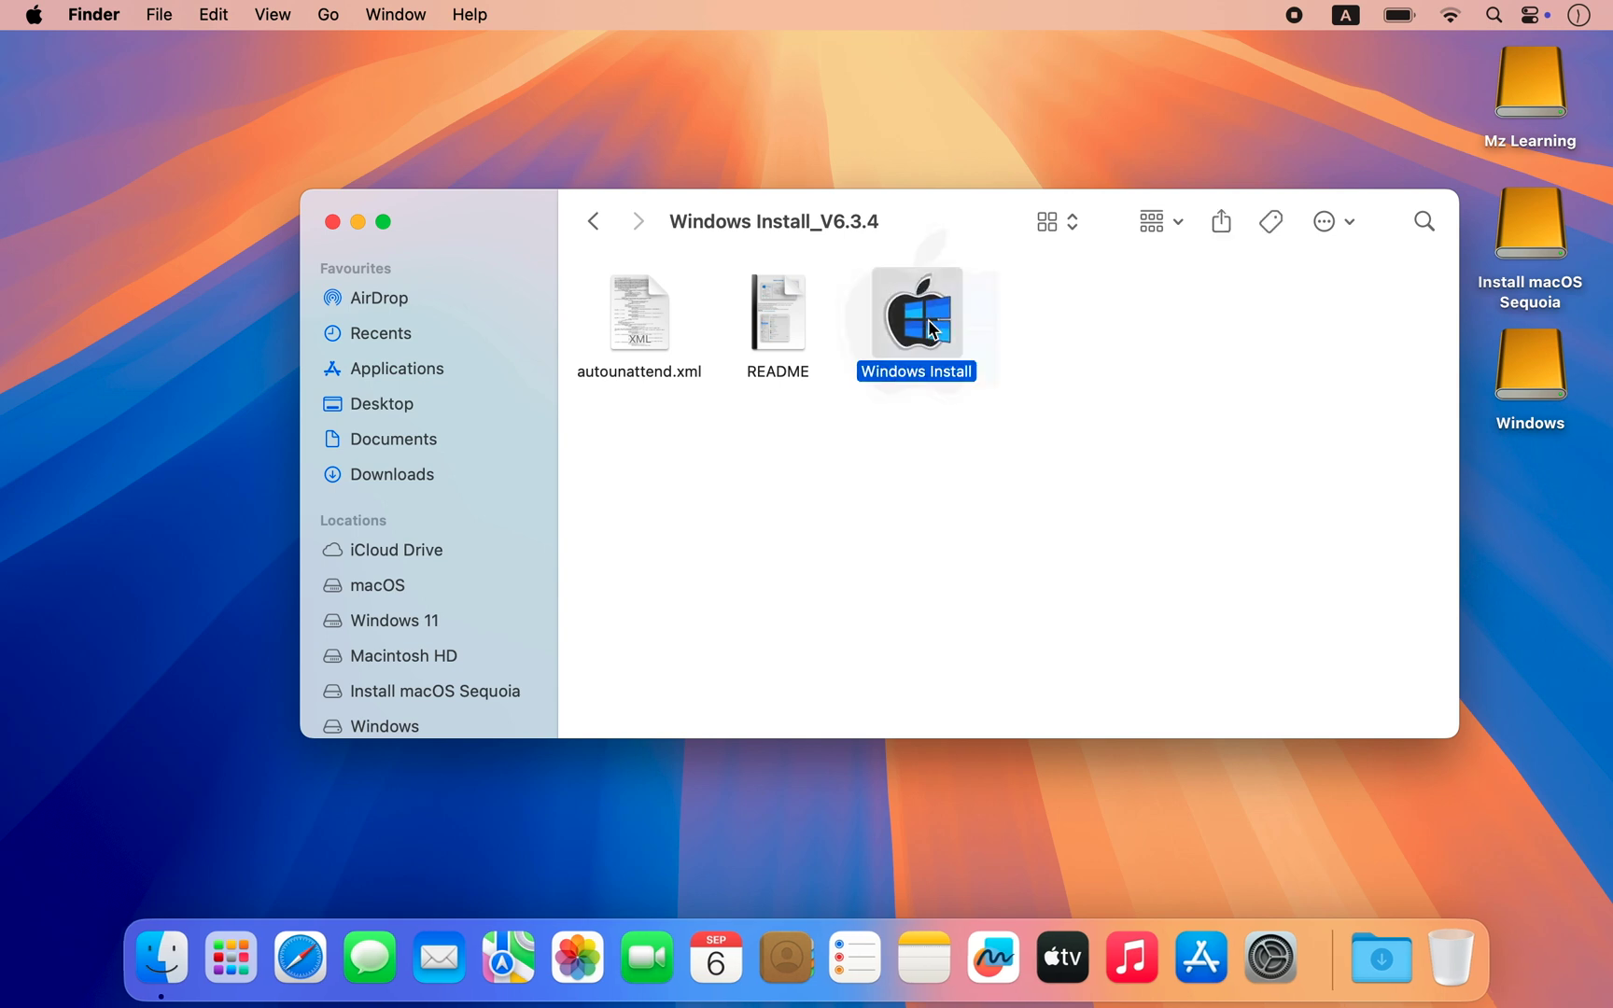
Close Finder, choose Windows as the Windows Install target volume, and show the Downloads stack.
{"action": "left_click", "coordinate": [332, 224]}
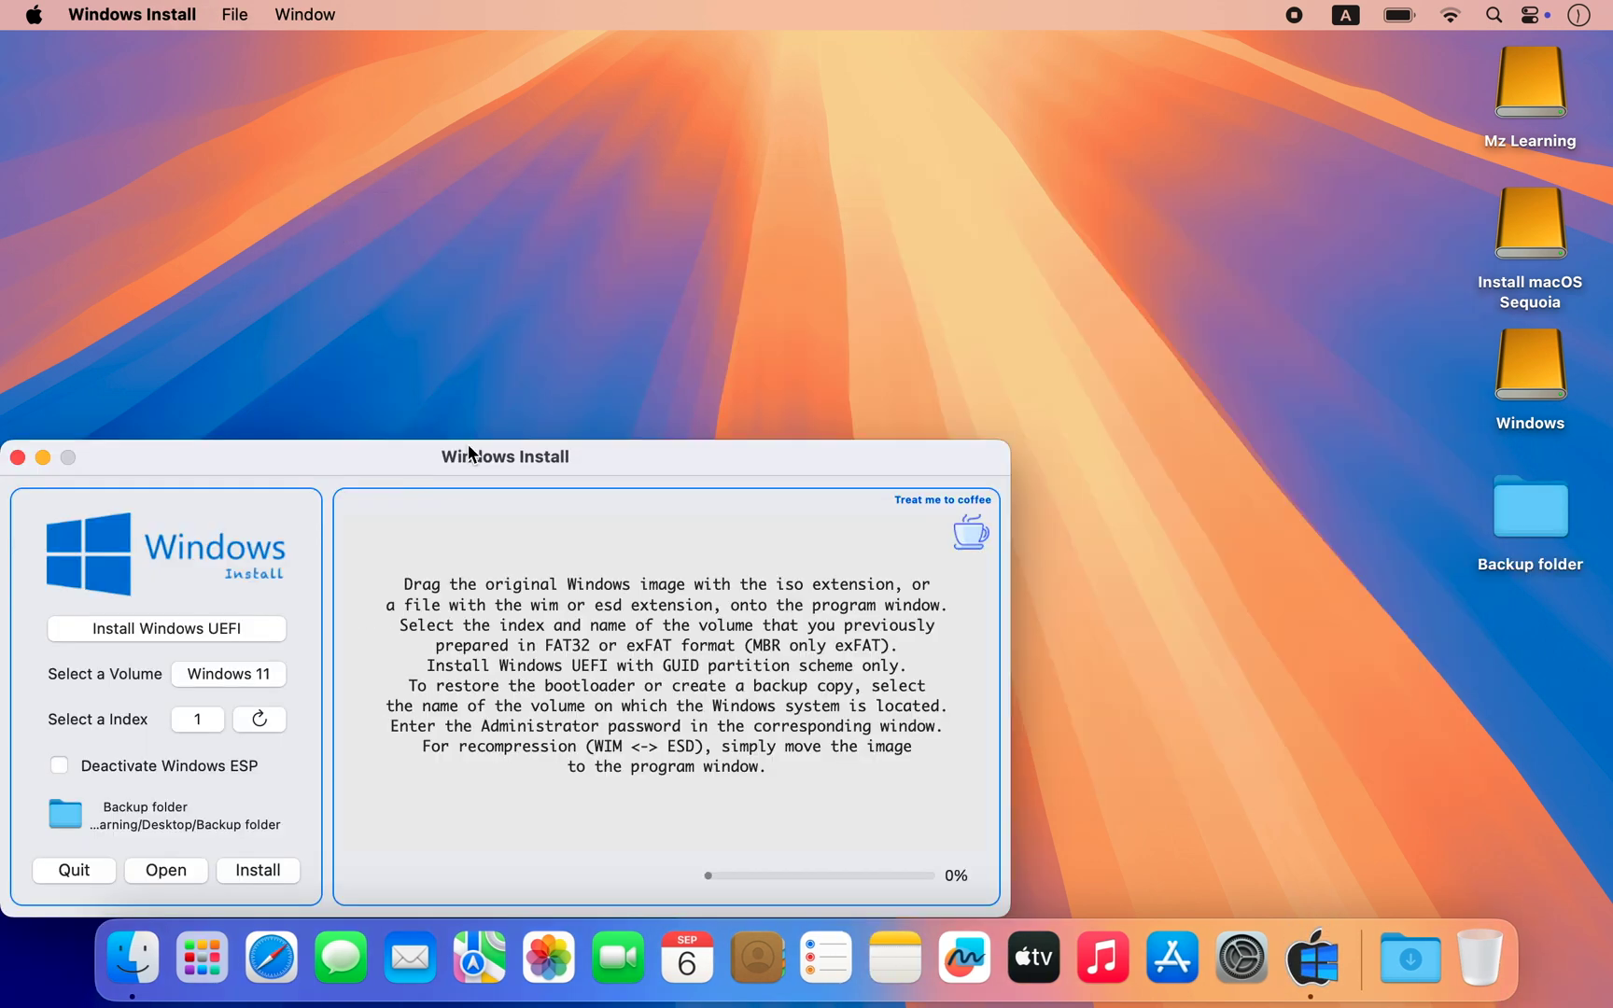
{"action": "left_click_drag", "start_coordinate": [489, 453], "coordinate": [738, 202]}
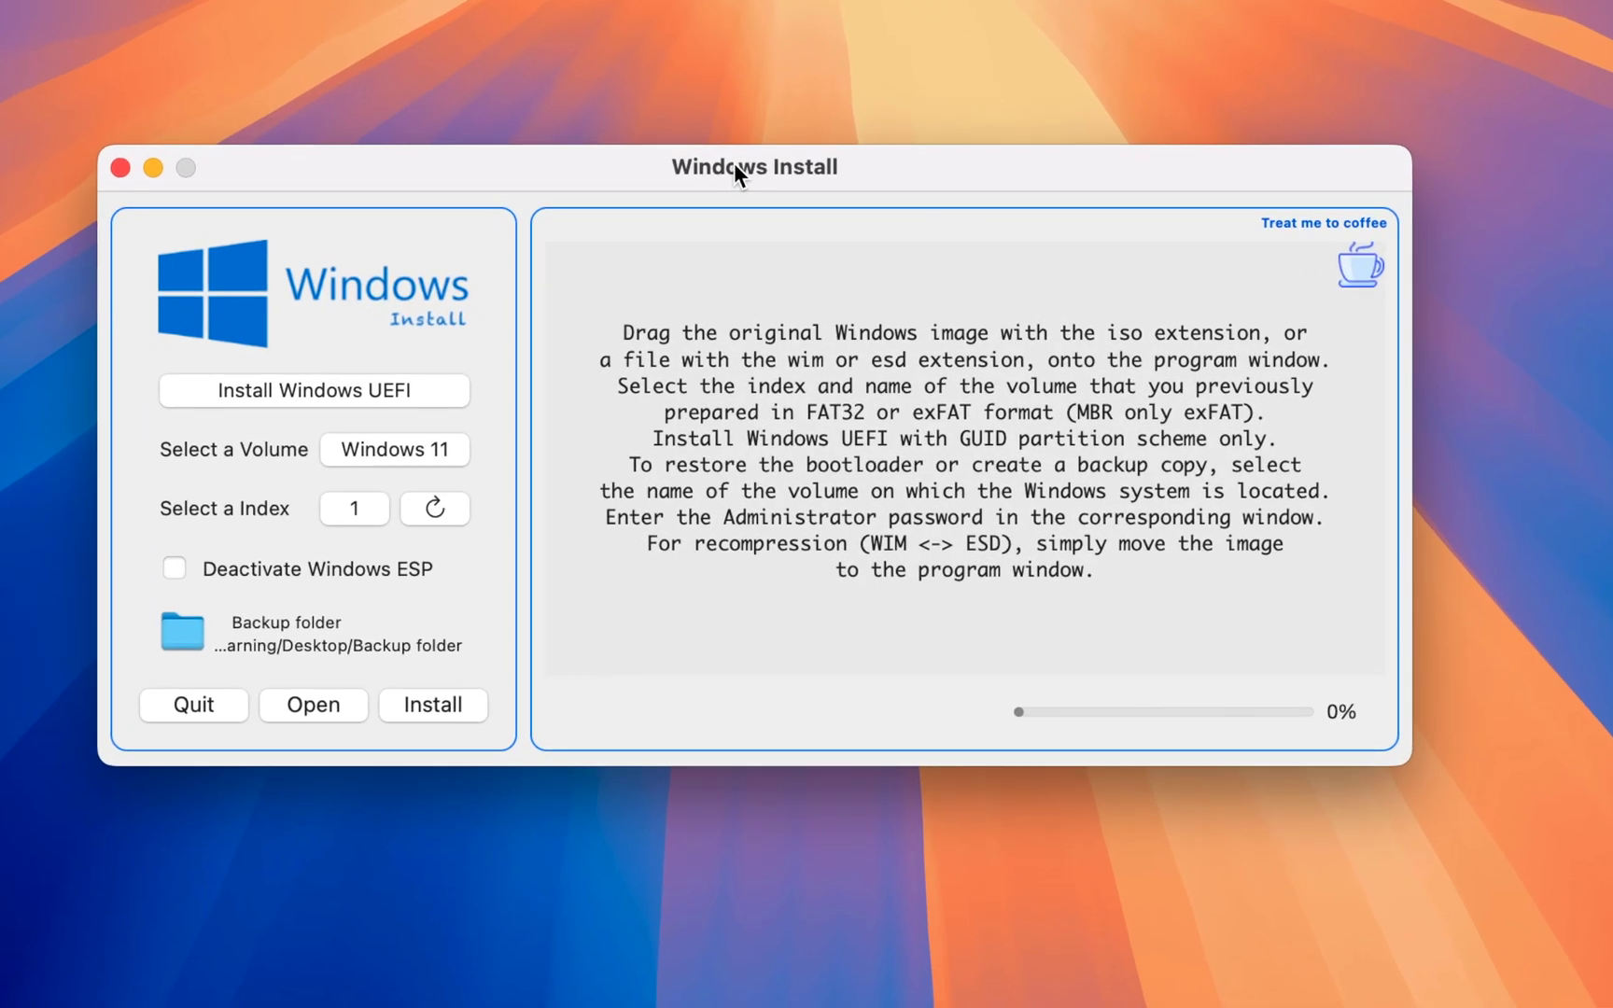
{"action": "left_click", "coordinate": [414, 456]}
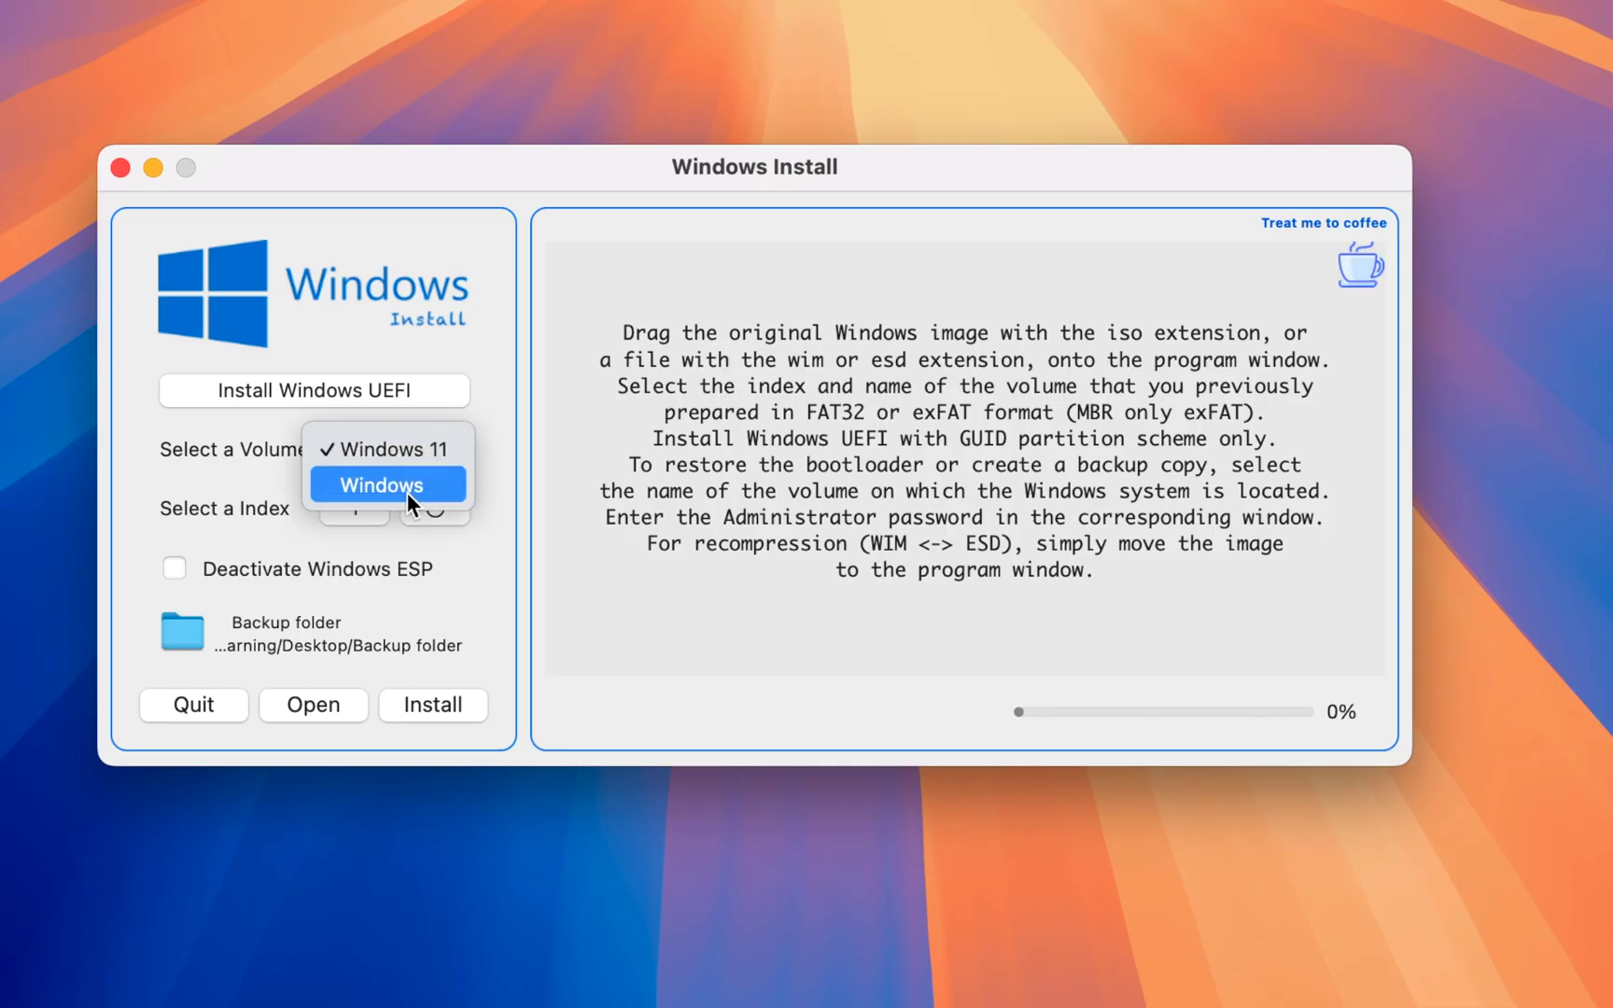
{"action": "left_click", "coordinate": [407, 487]}
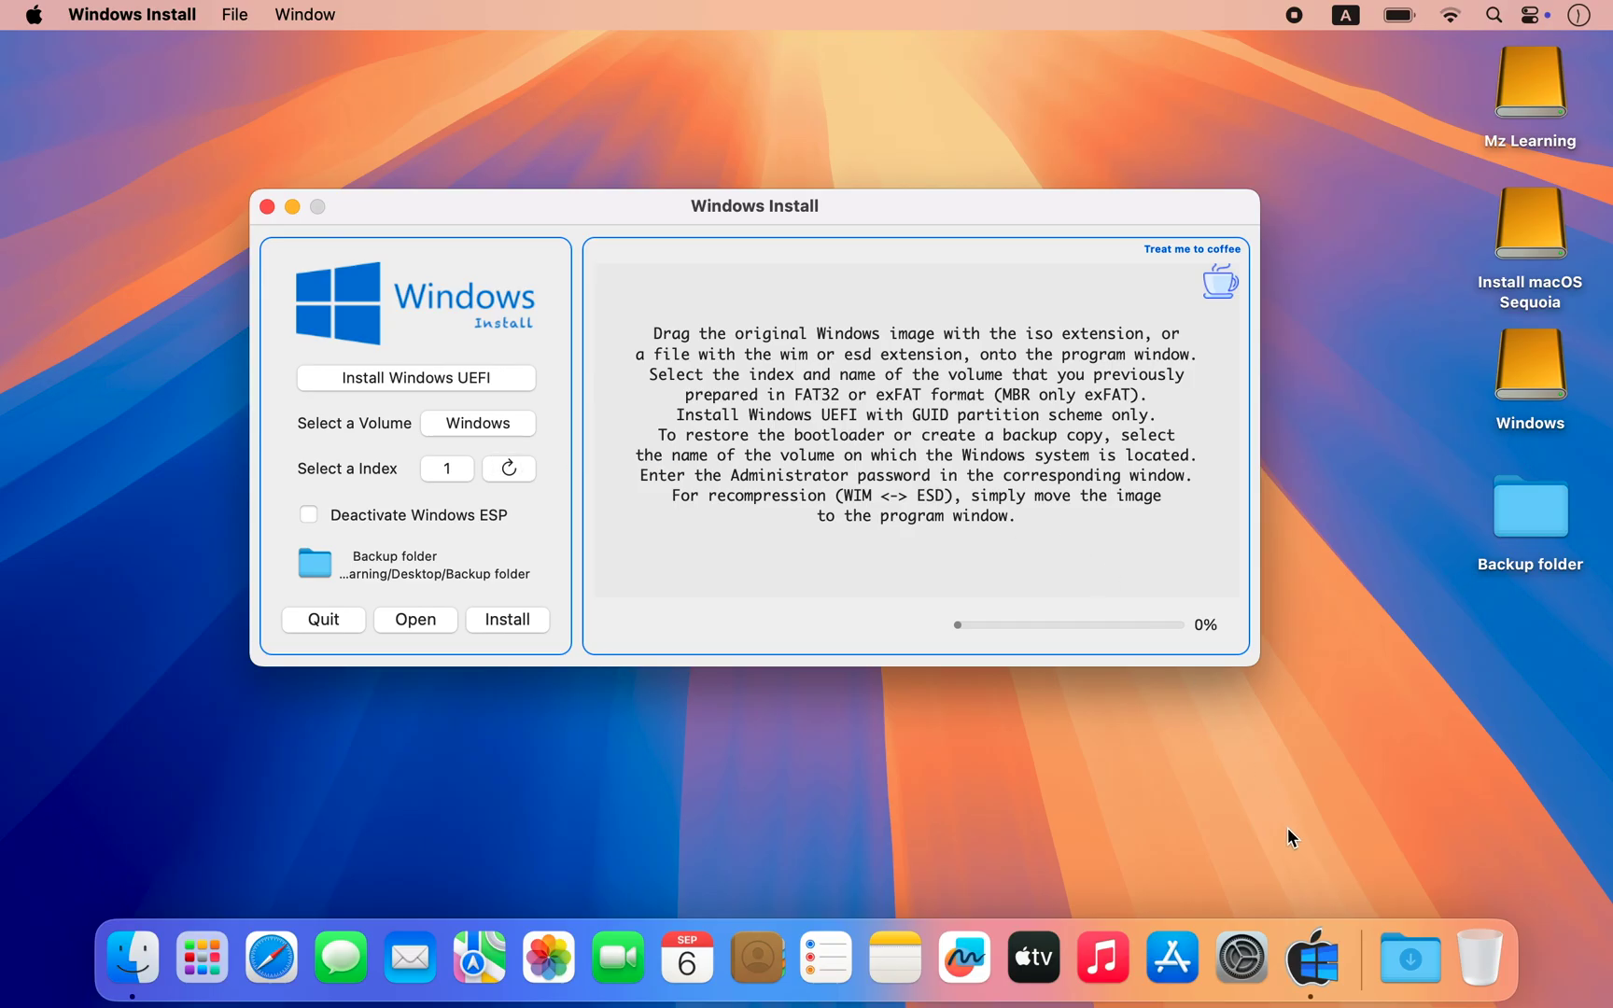
{"action": "left_click", "coordinate": [1407, 951]}
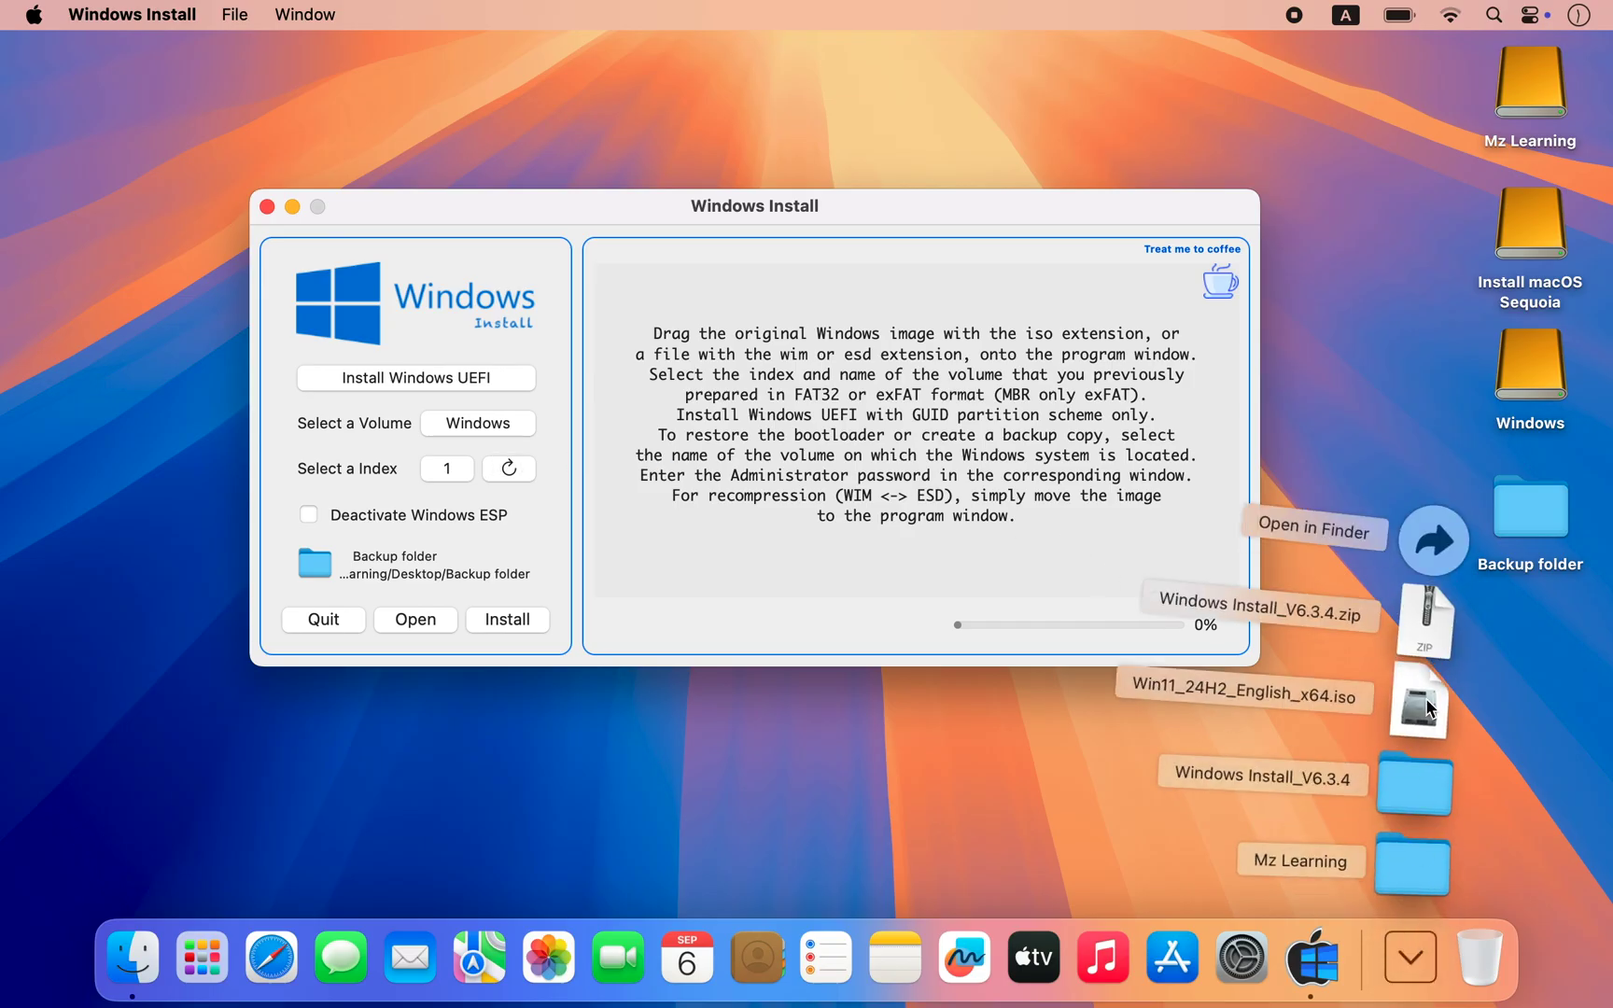
Load Win11_24H2_English_x64.iso into Windows Install and select index 6, Windows 11 Pro.
{"action": "left_click_drag", "start_coordinate": [1428, 707], "coordinate": [1008, 504]}
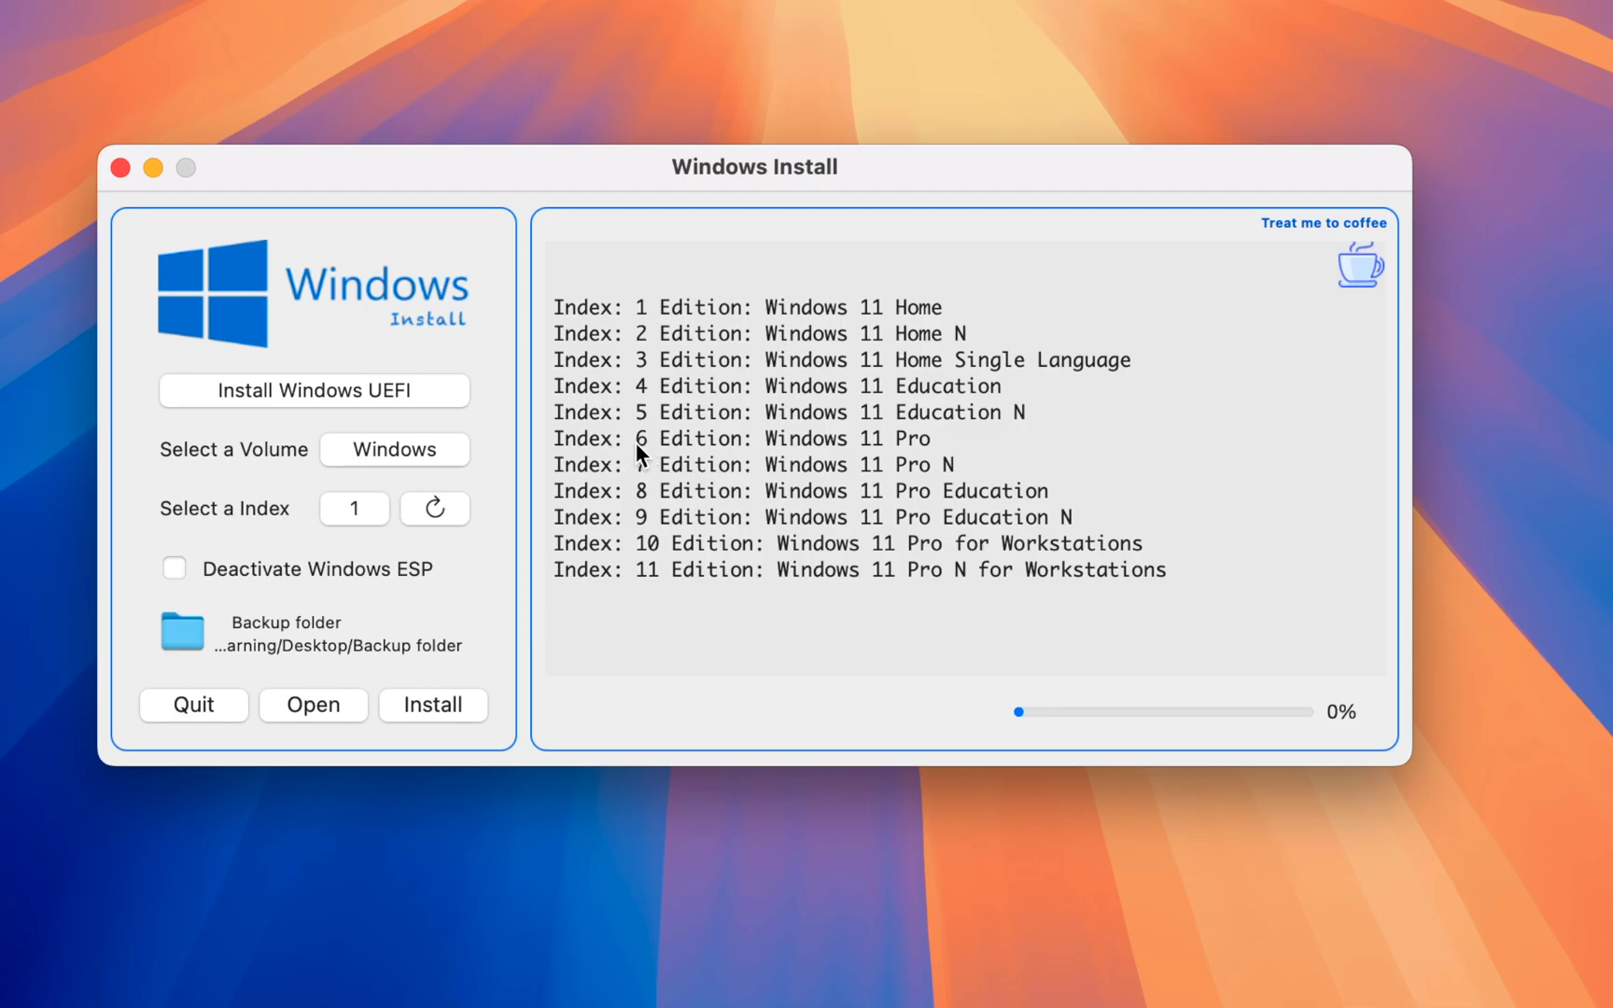
{"action": "left_click", "coordinate": [364, 508]}
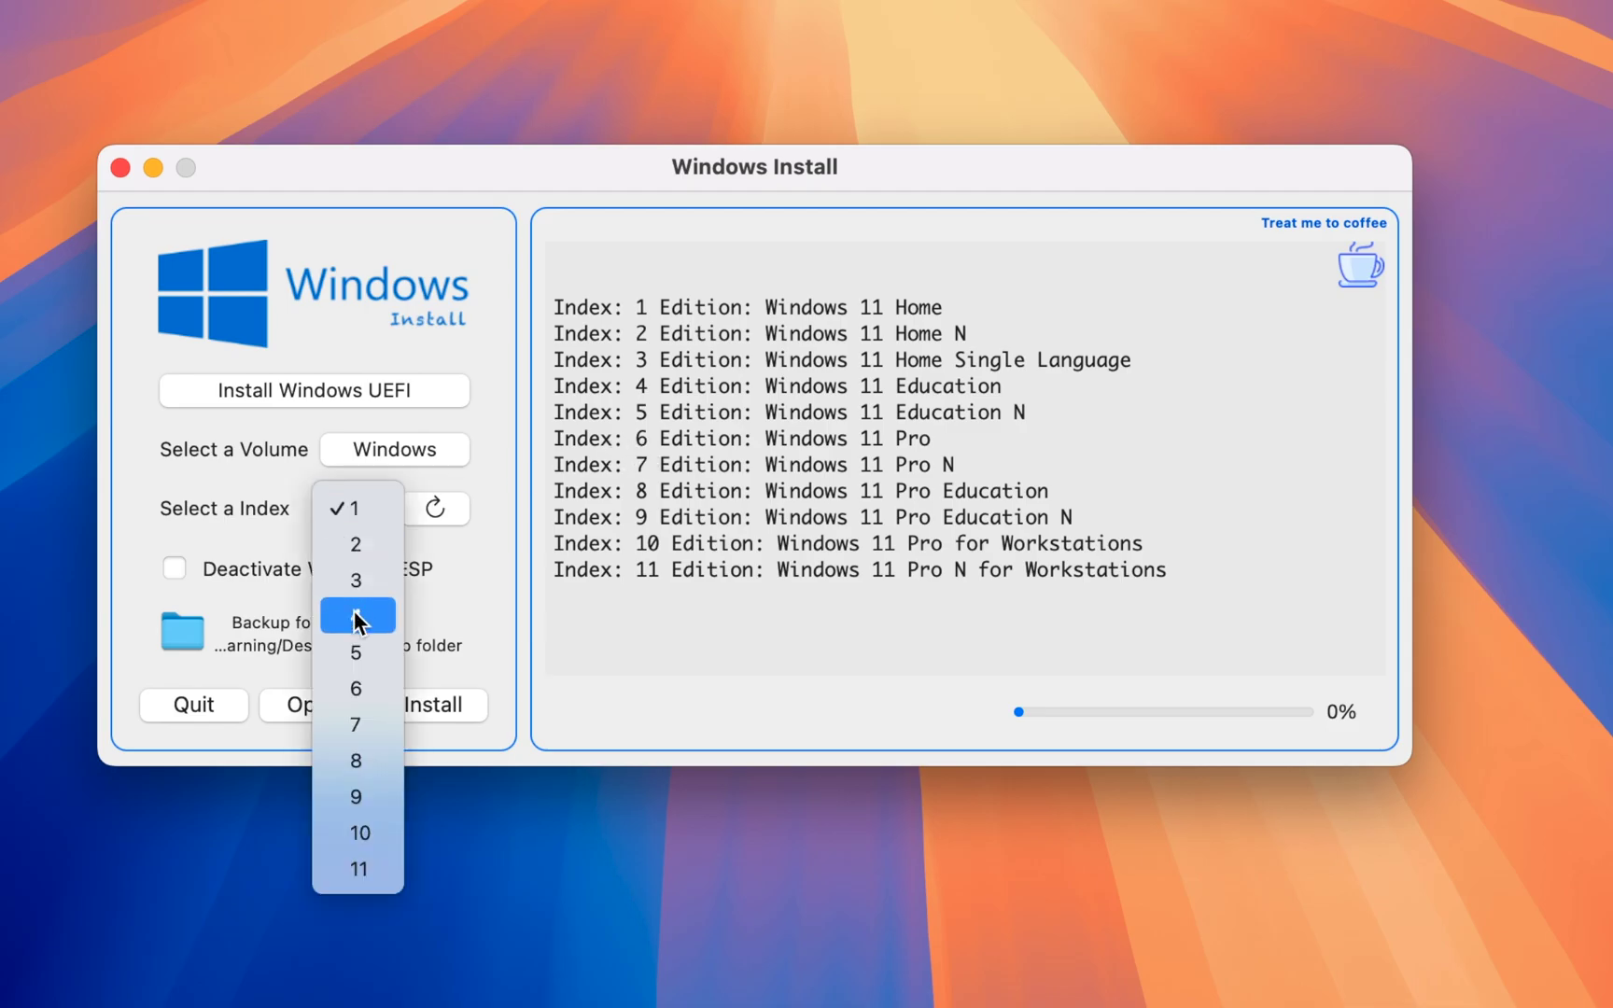
{"action": "left_click", "coordinate": [361, 688]}
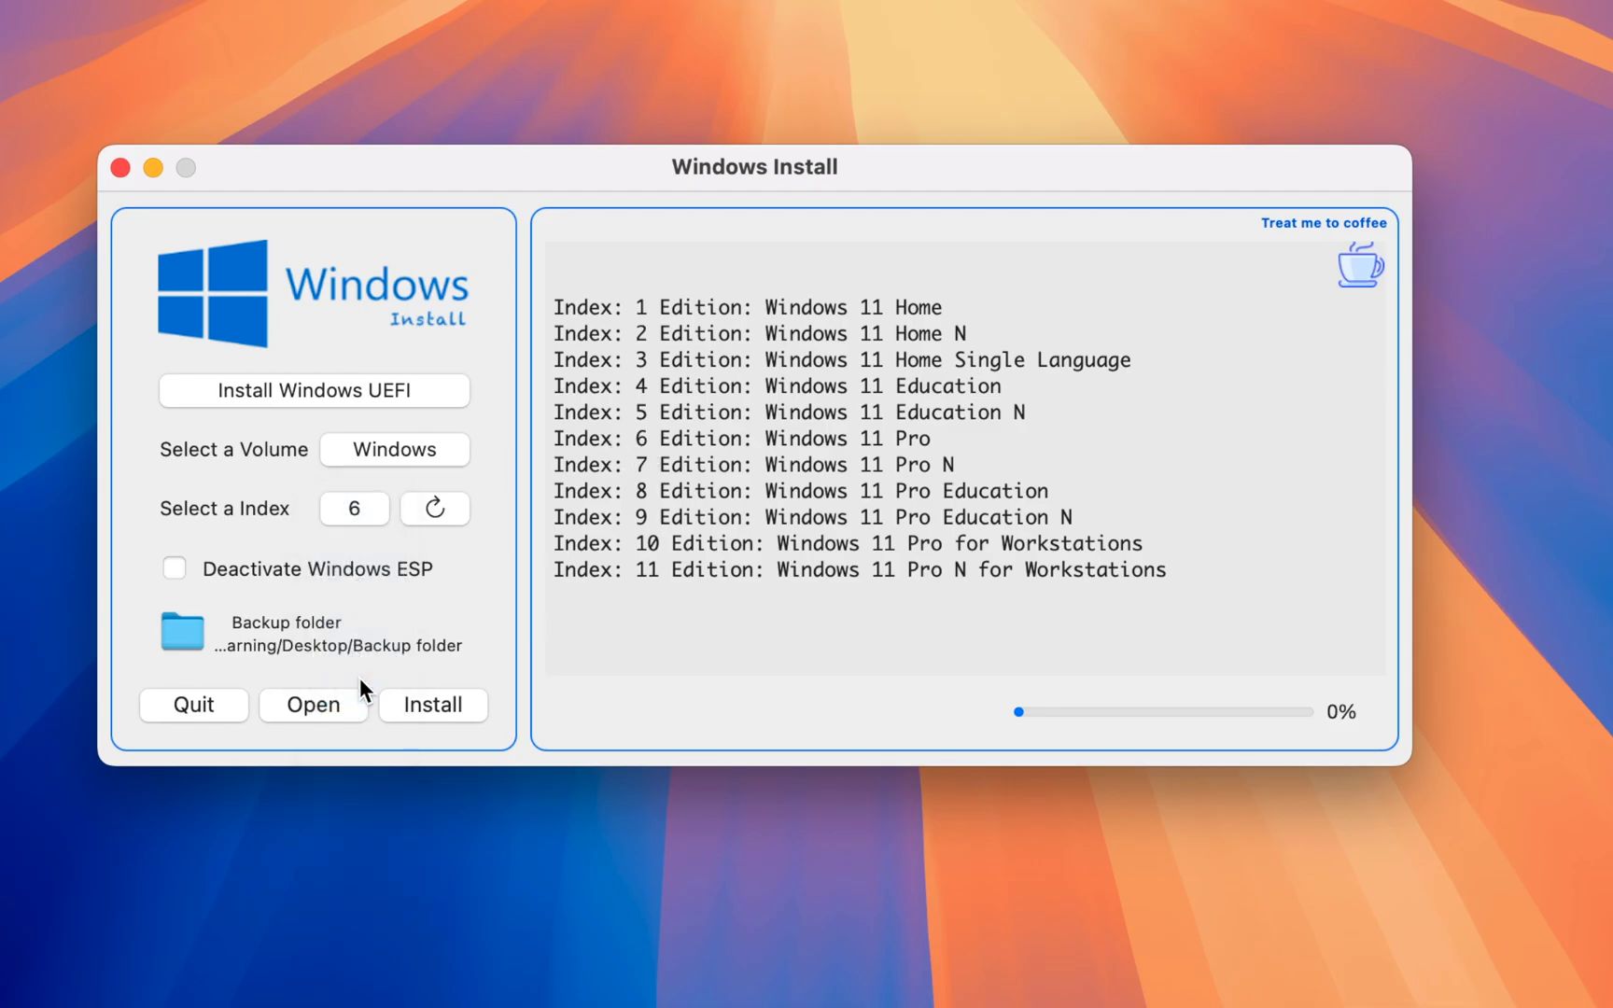
Install Windows 11 Pro to the Windows volume, accepting the erase warning and entering the administrator password.
{"action": "left_click", "coordinate": [435, 699]}
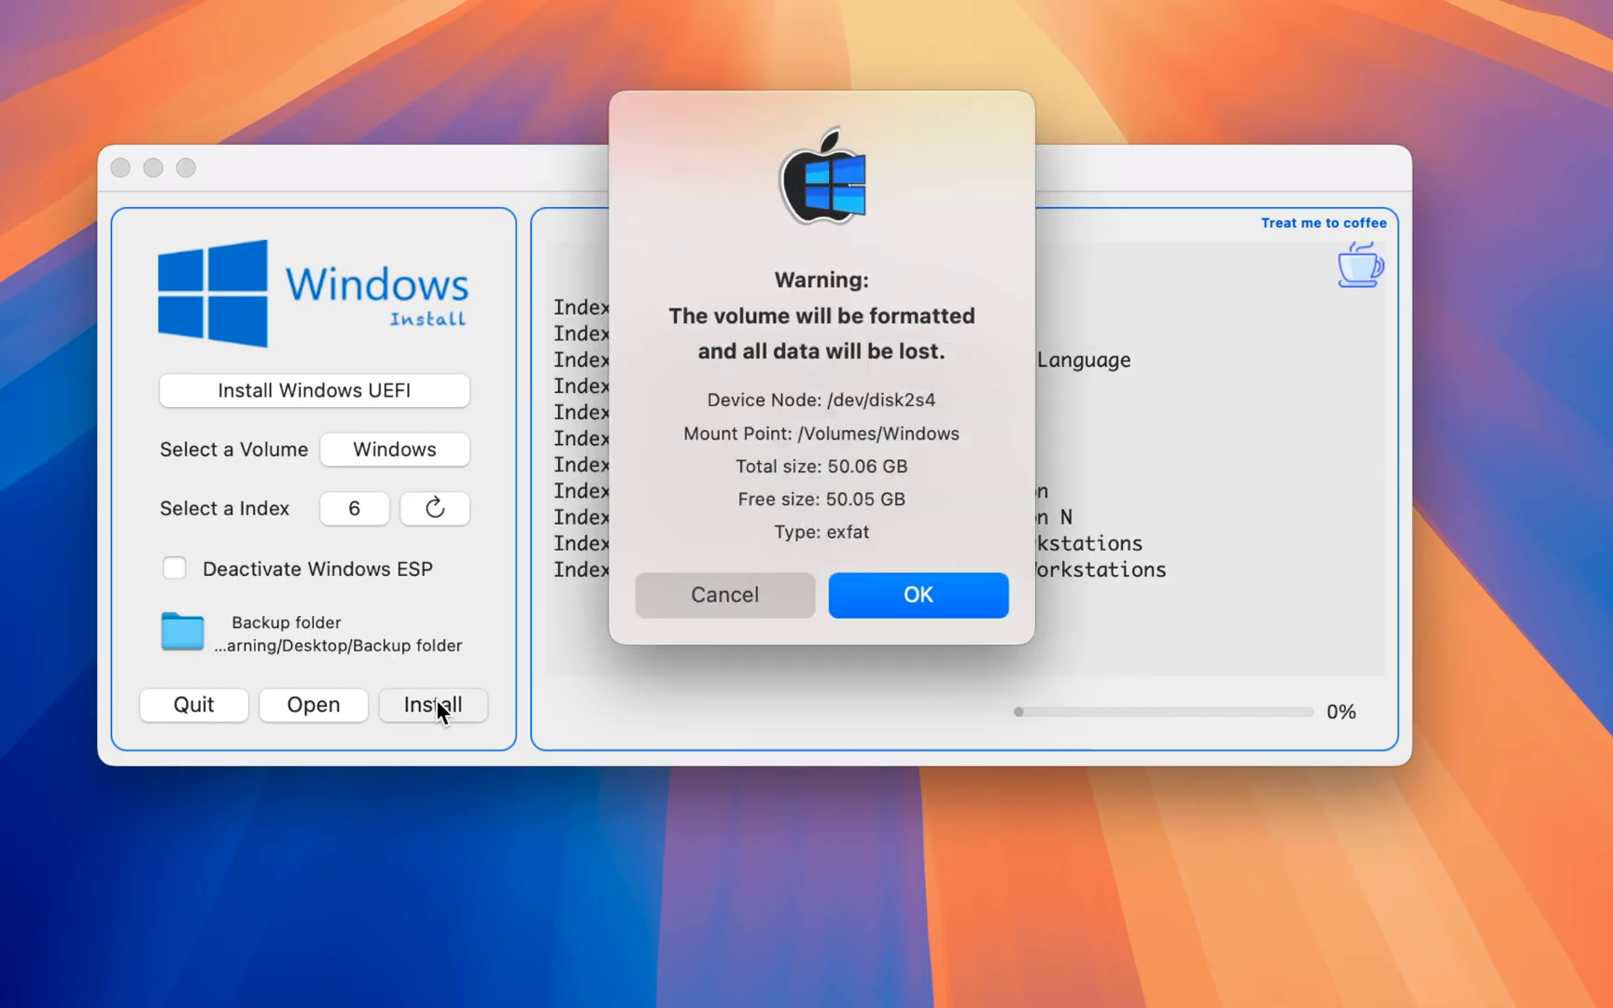
{"action": "left_click", "coordinate": [896, 580]}
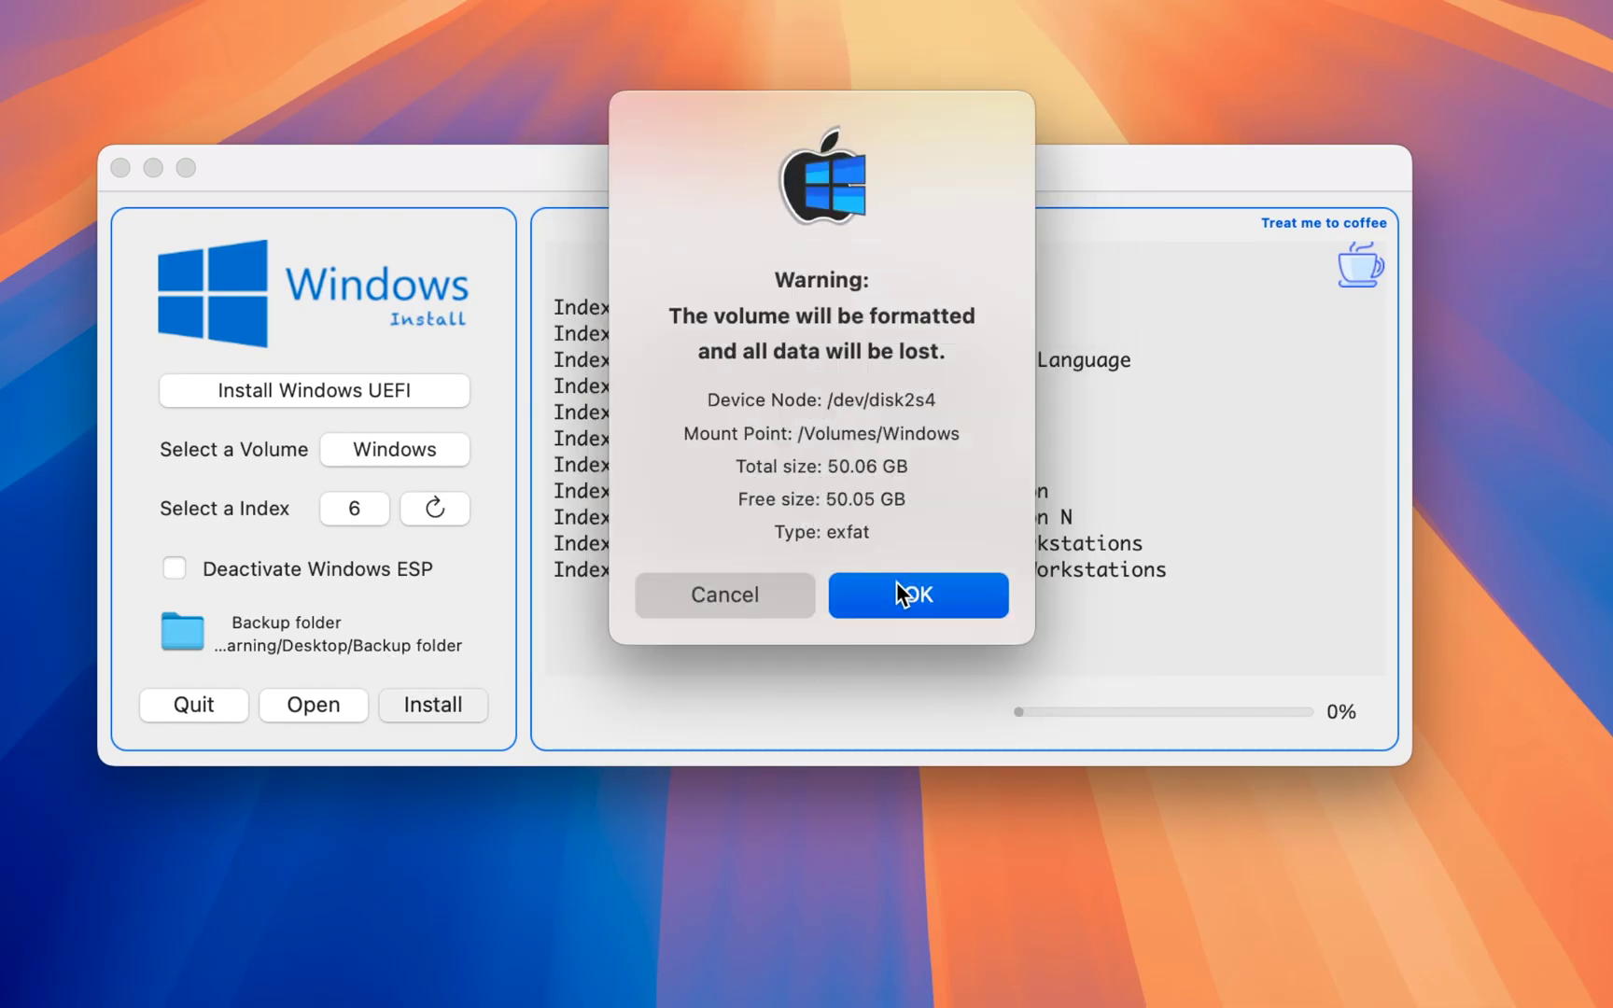
{"action": "type", "text": "•••••"}
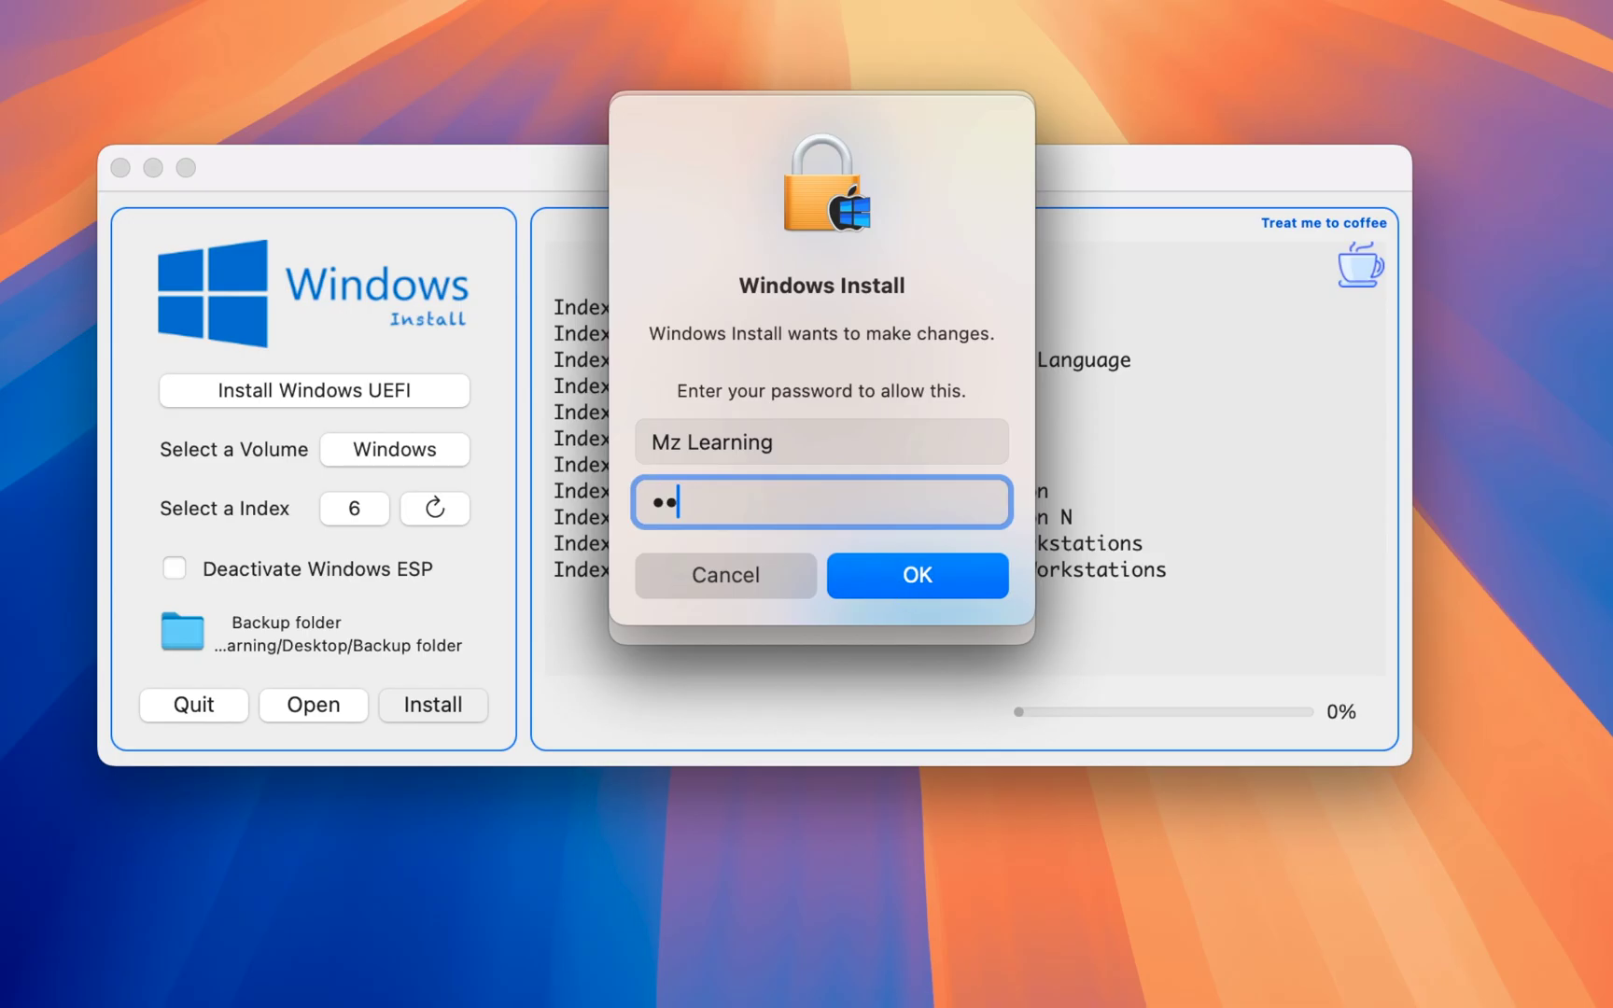
{"action": "type", "text": "•"}
{"action": "key", "text": "Return"}
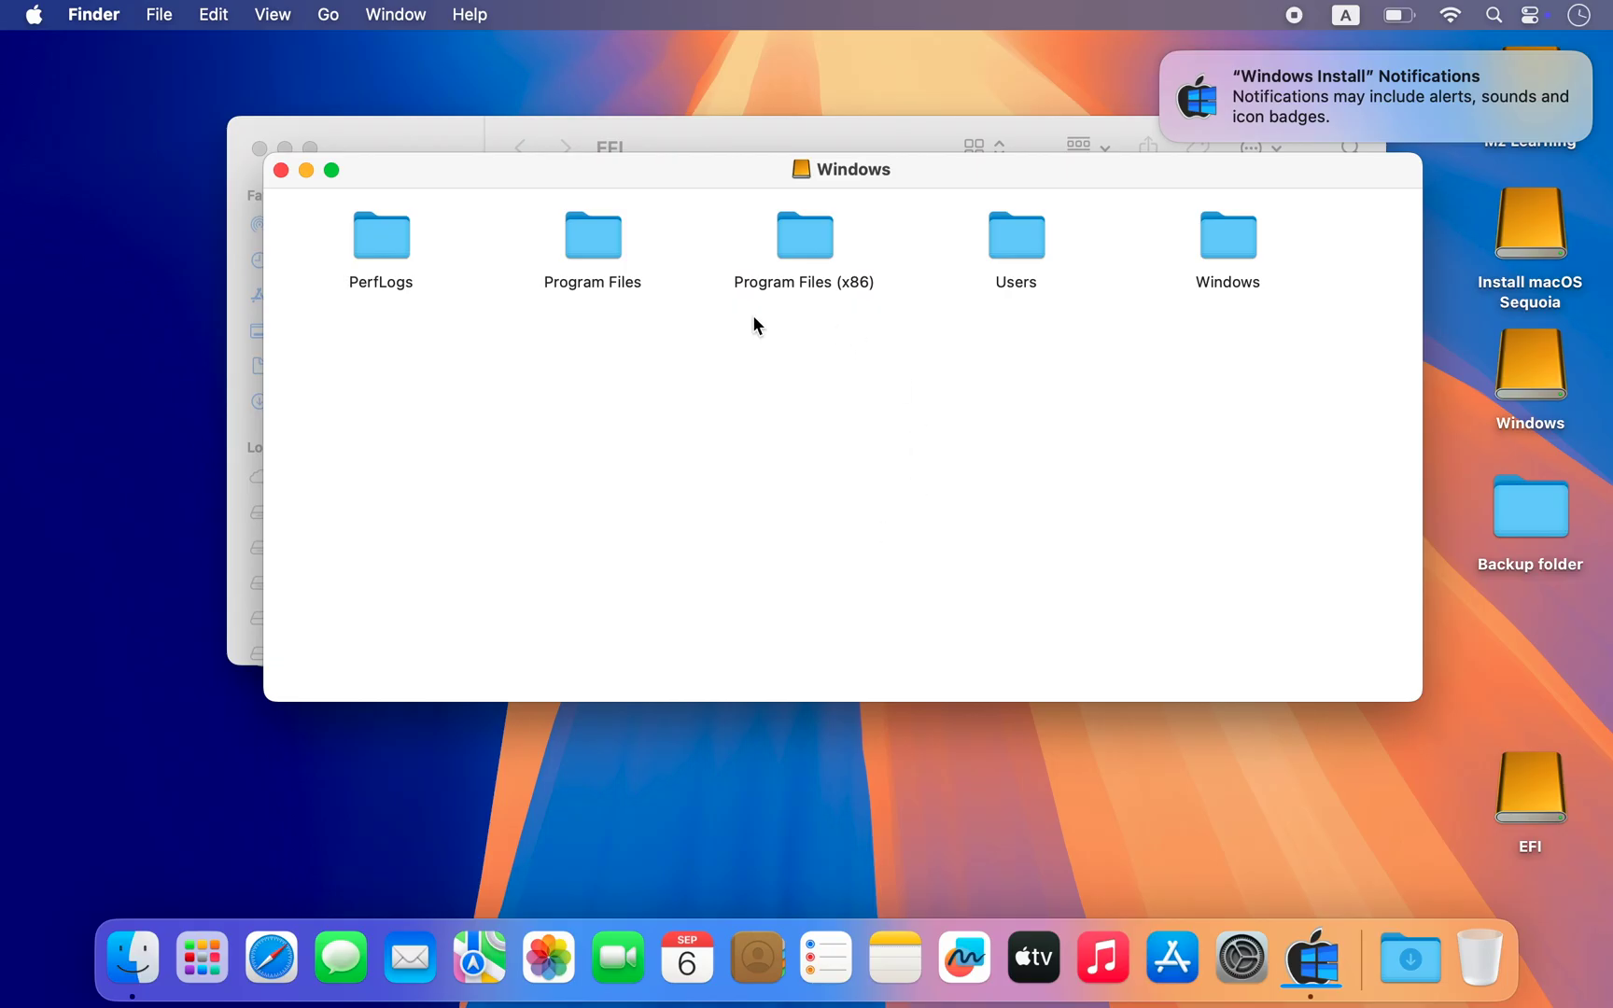
Dismiss the installer notification, close the Windows and EFI Finder windows, and quit Windows Install.
{"action": "left_click", "coordinate": [1162, 55]}
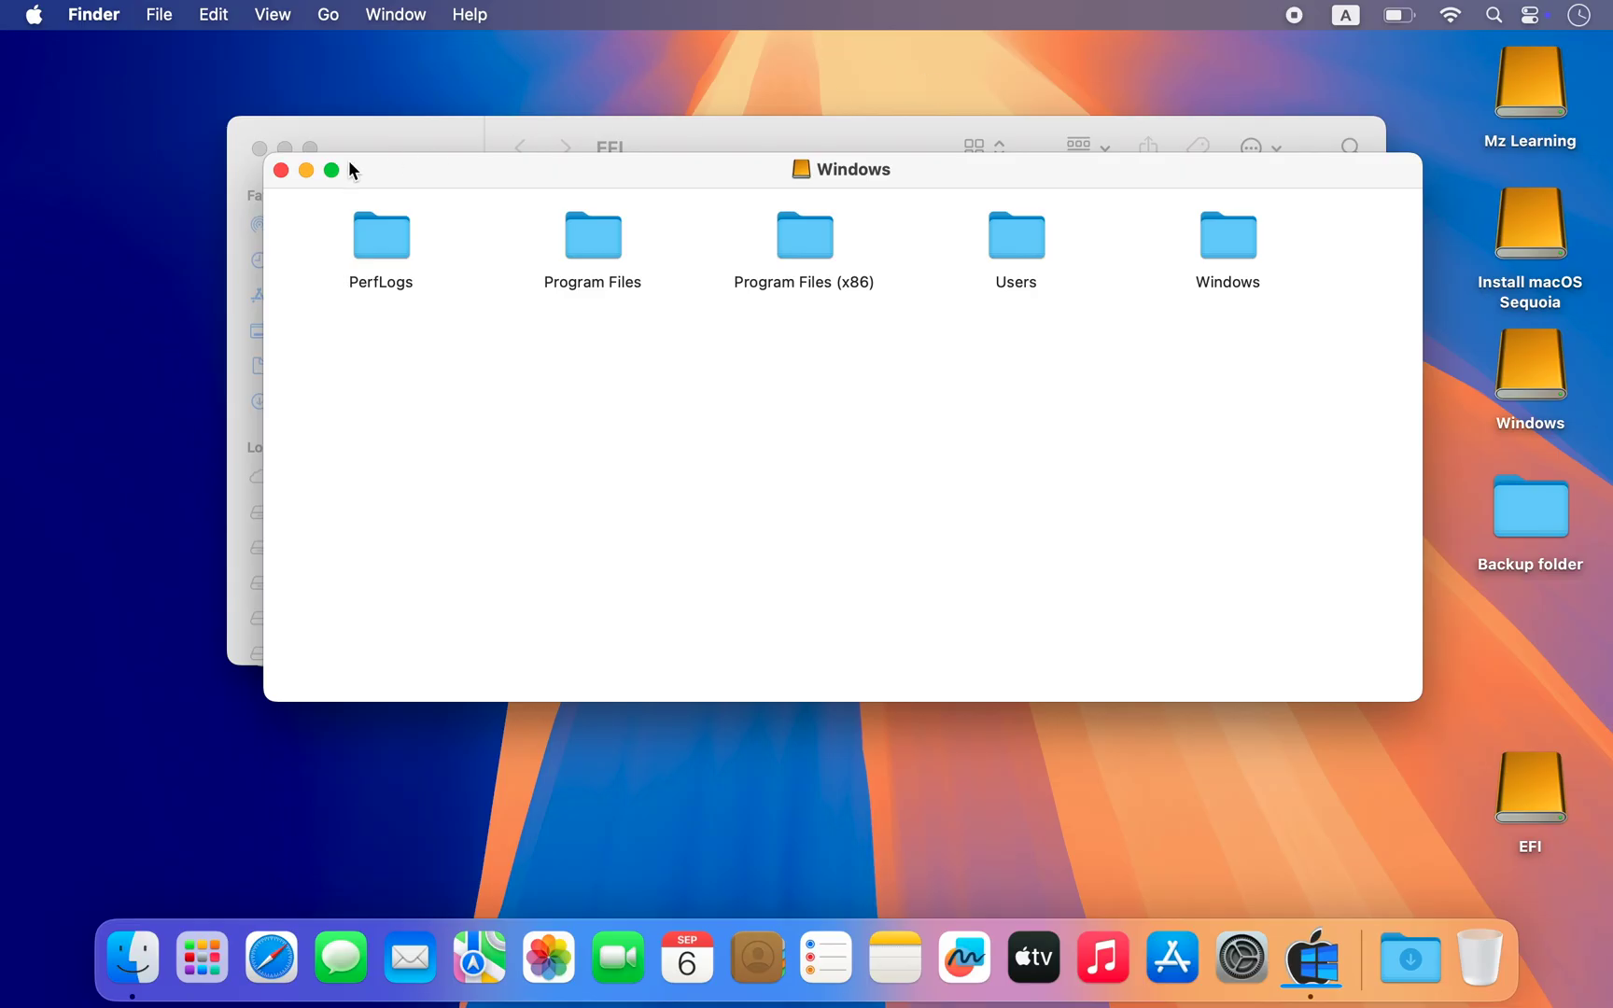
{"action": "left_click", "coordinate": [280, 170]}
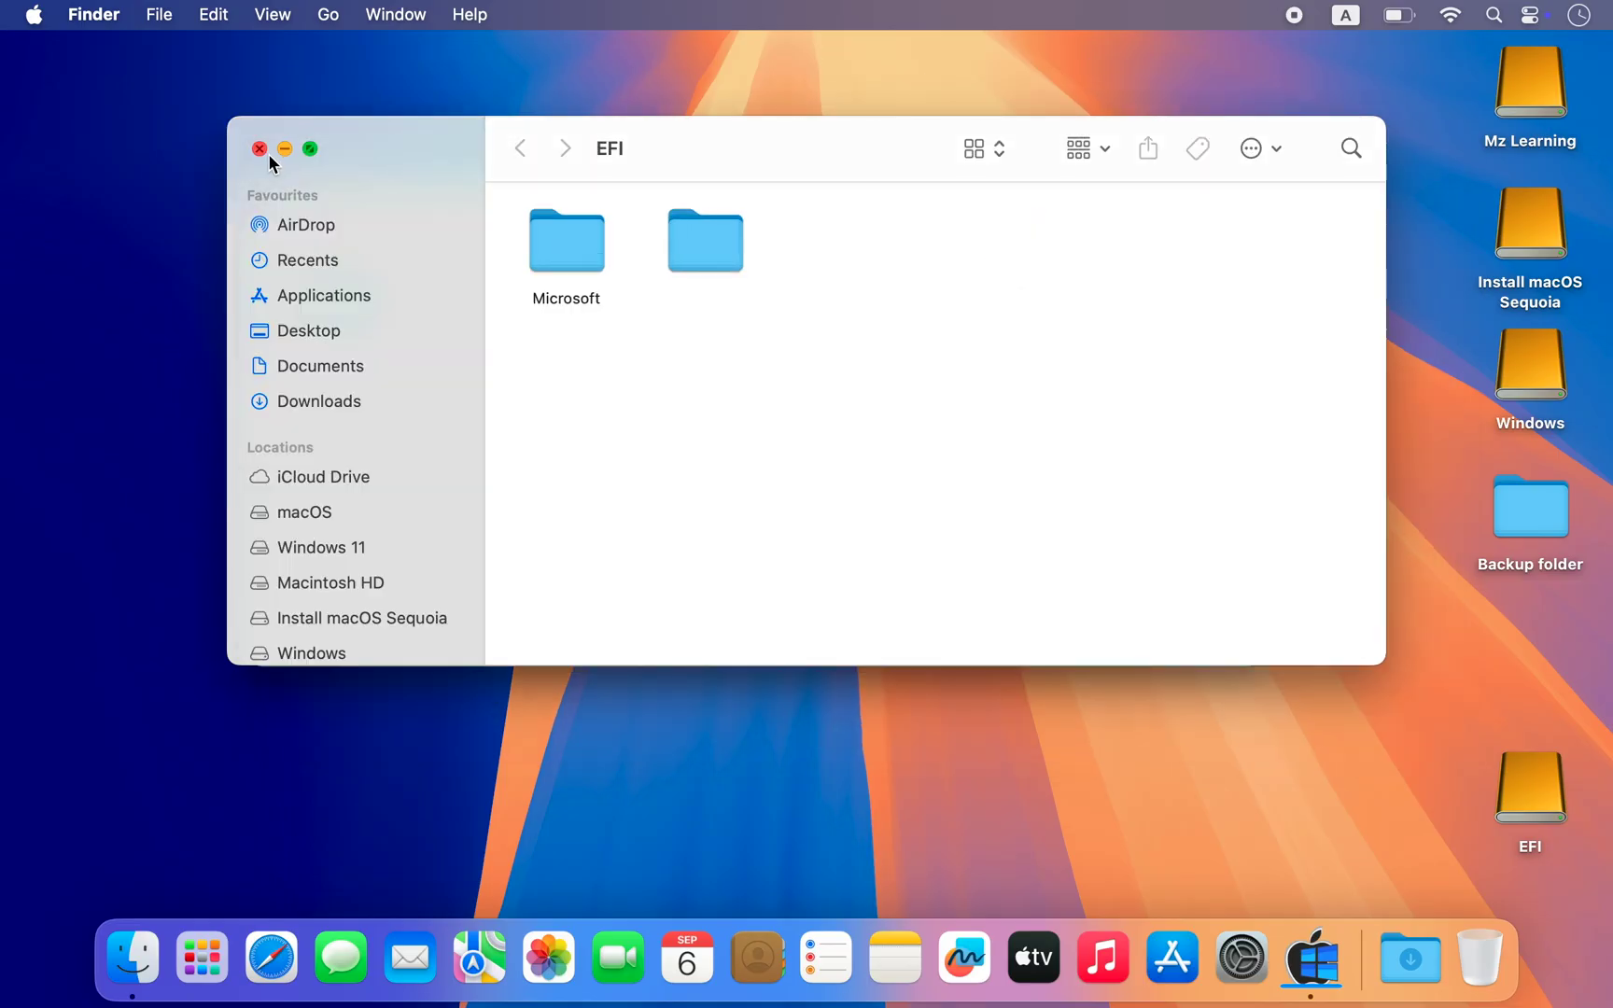
{"action": "left_click", "coordinate": [267, 152]}
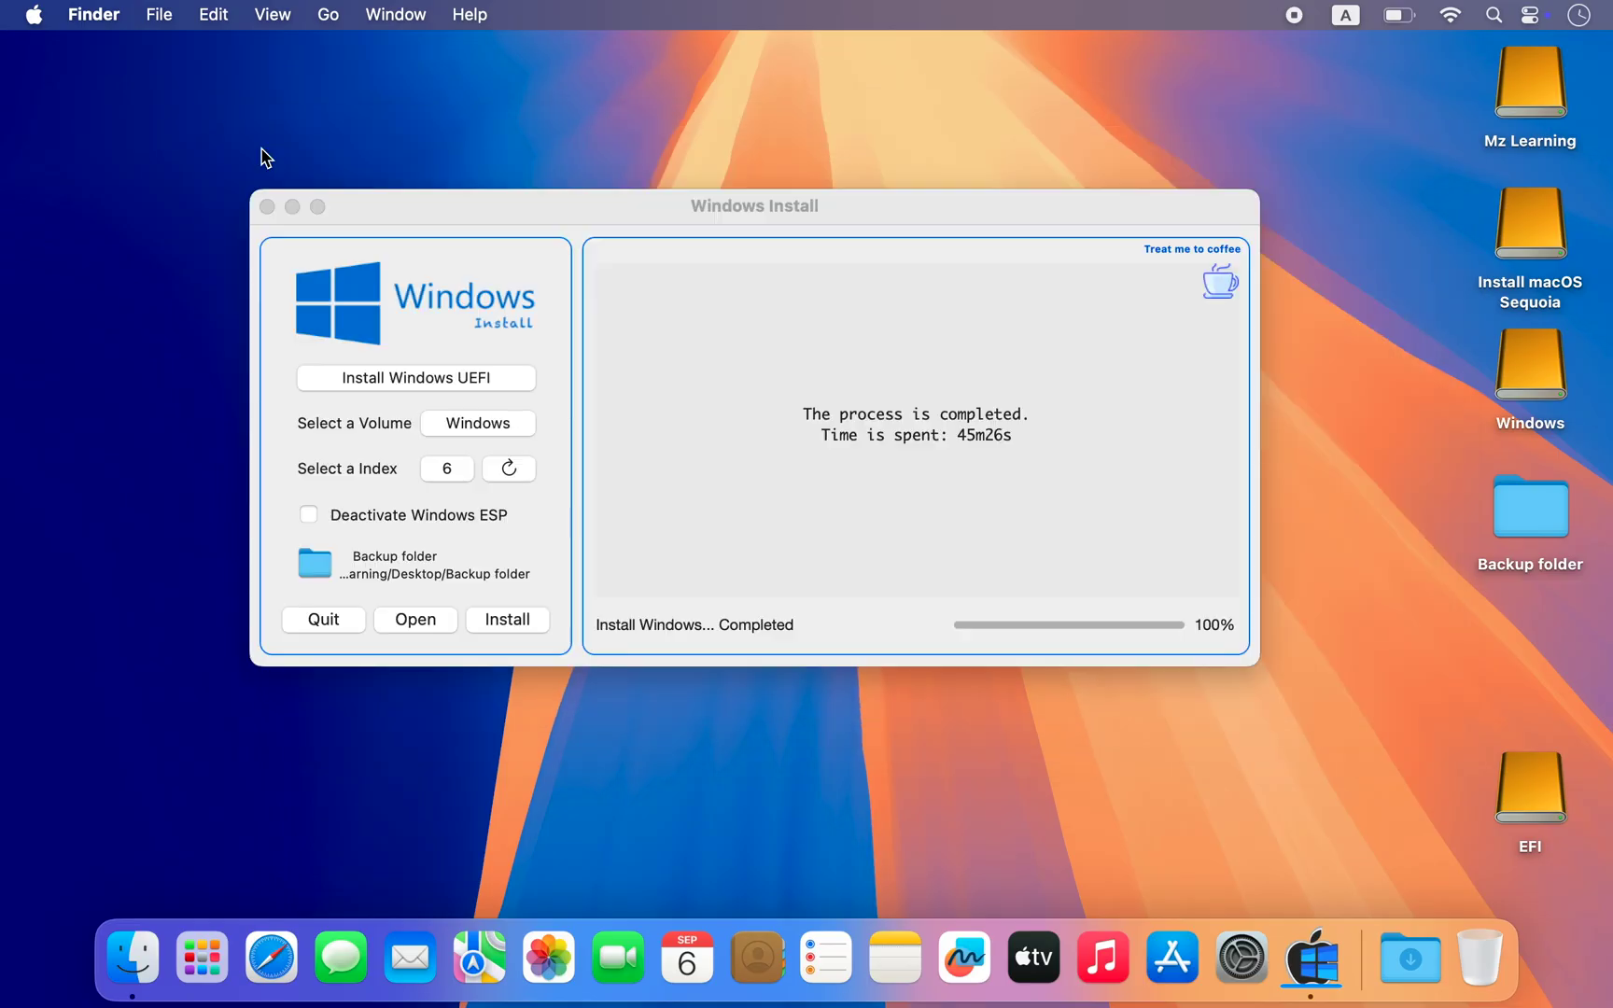
{"action": "left_click", "coordinate": [267, 207]}
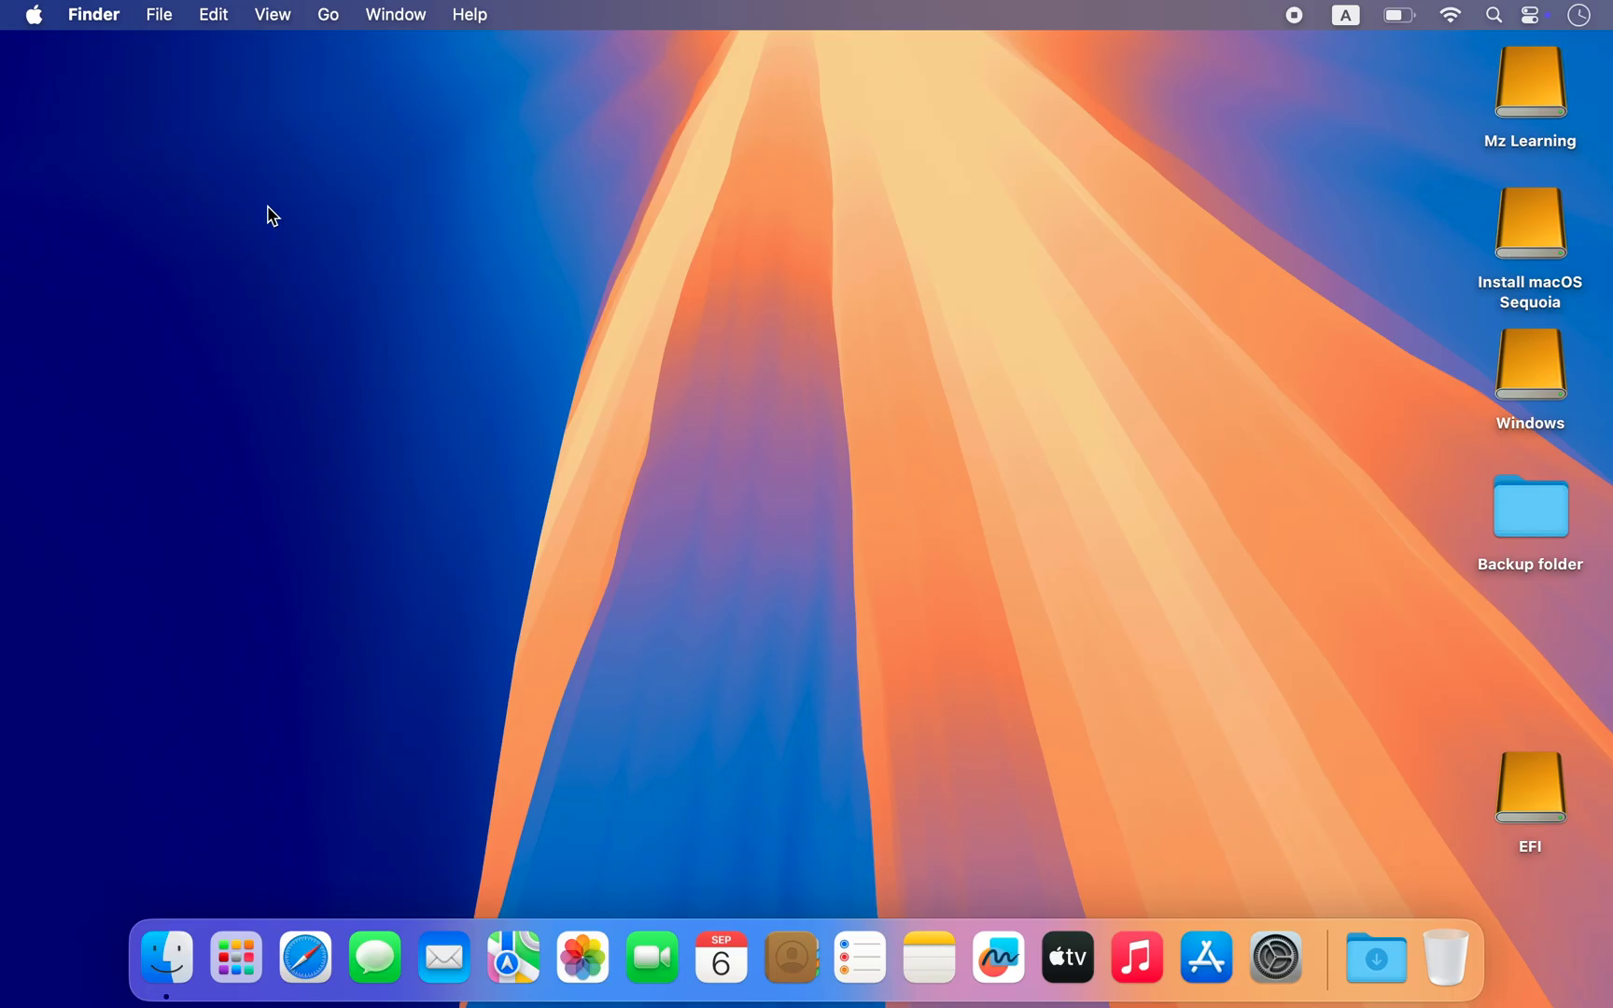
Launch Boot Camp Assistant from a Spotlight search for 'boot'.
{"action": "key", "text": "super+space"}
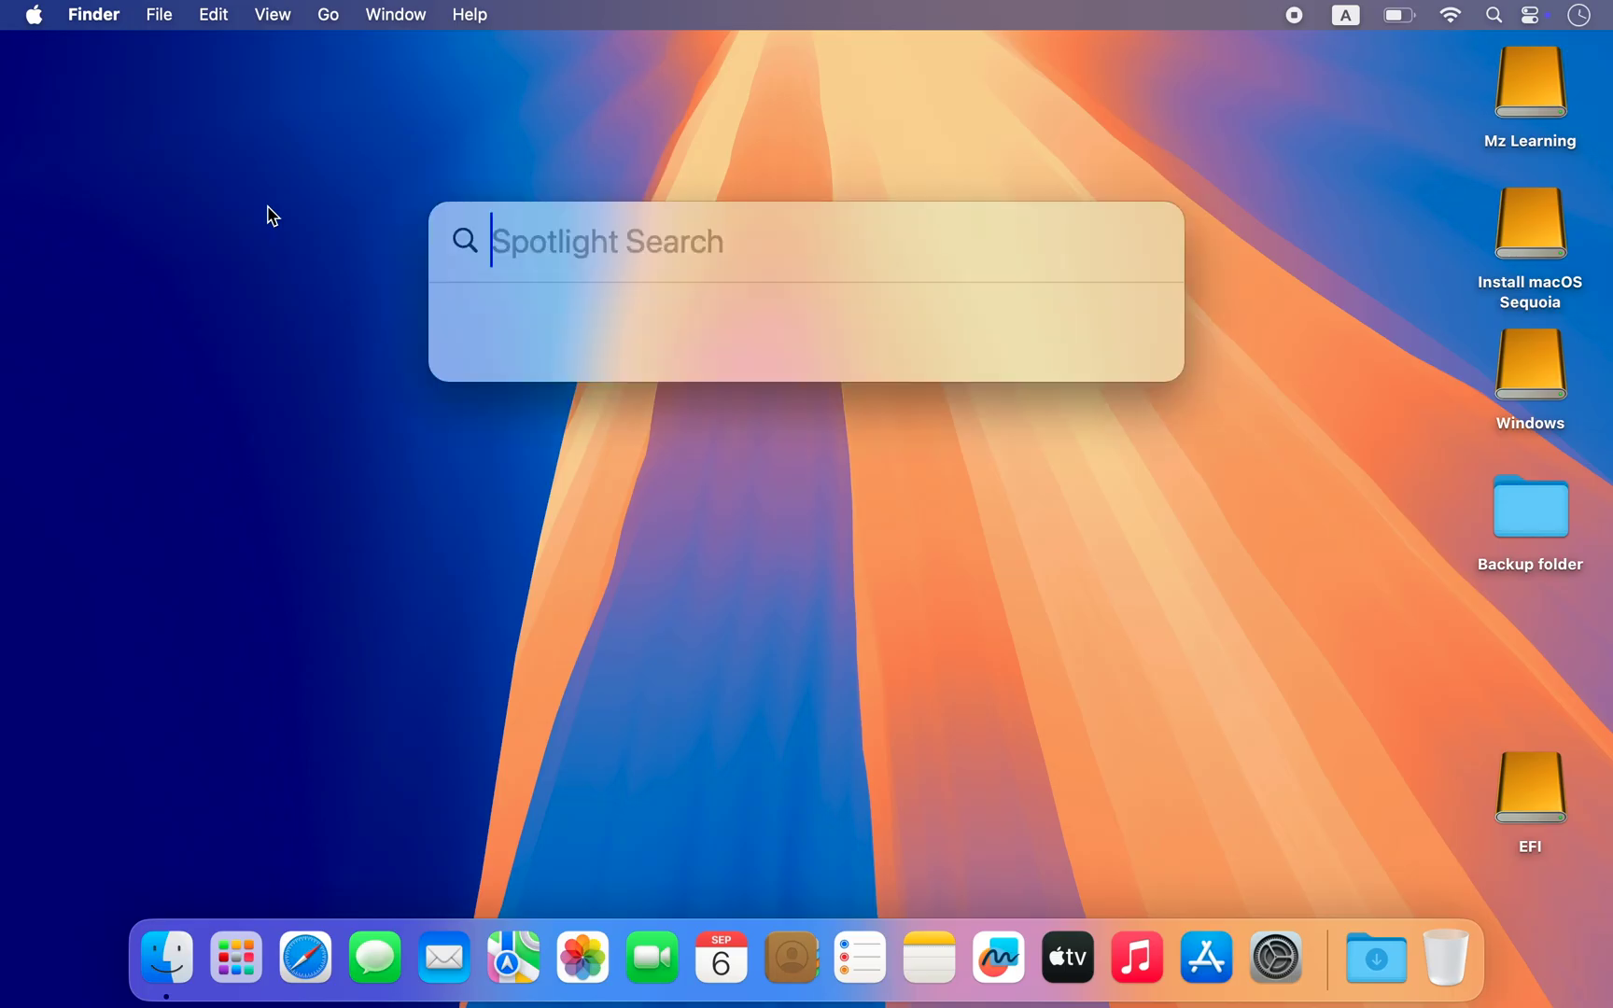
{"action": "type", "text": "boot"}
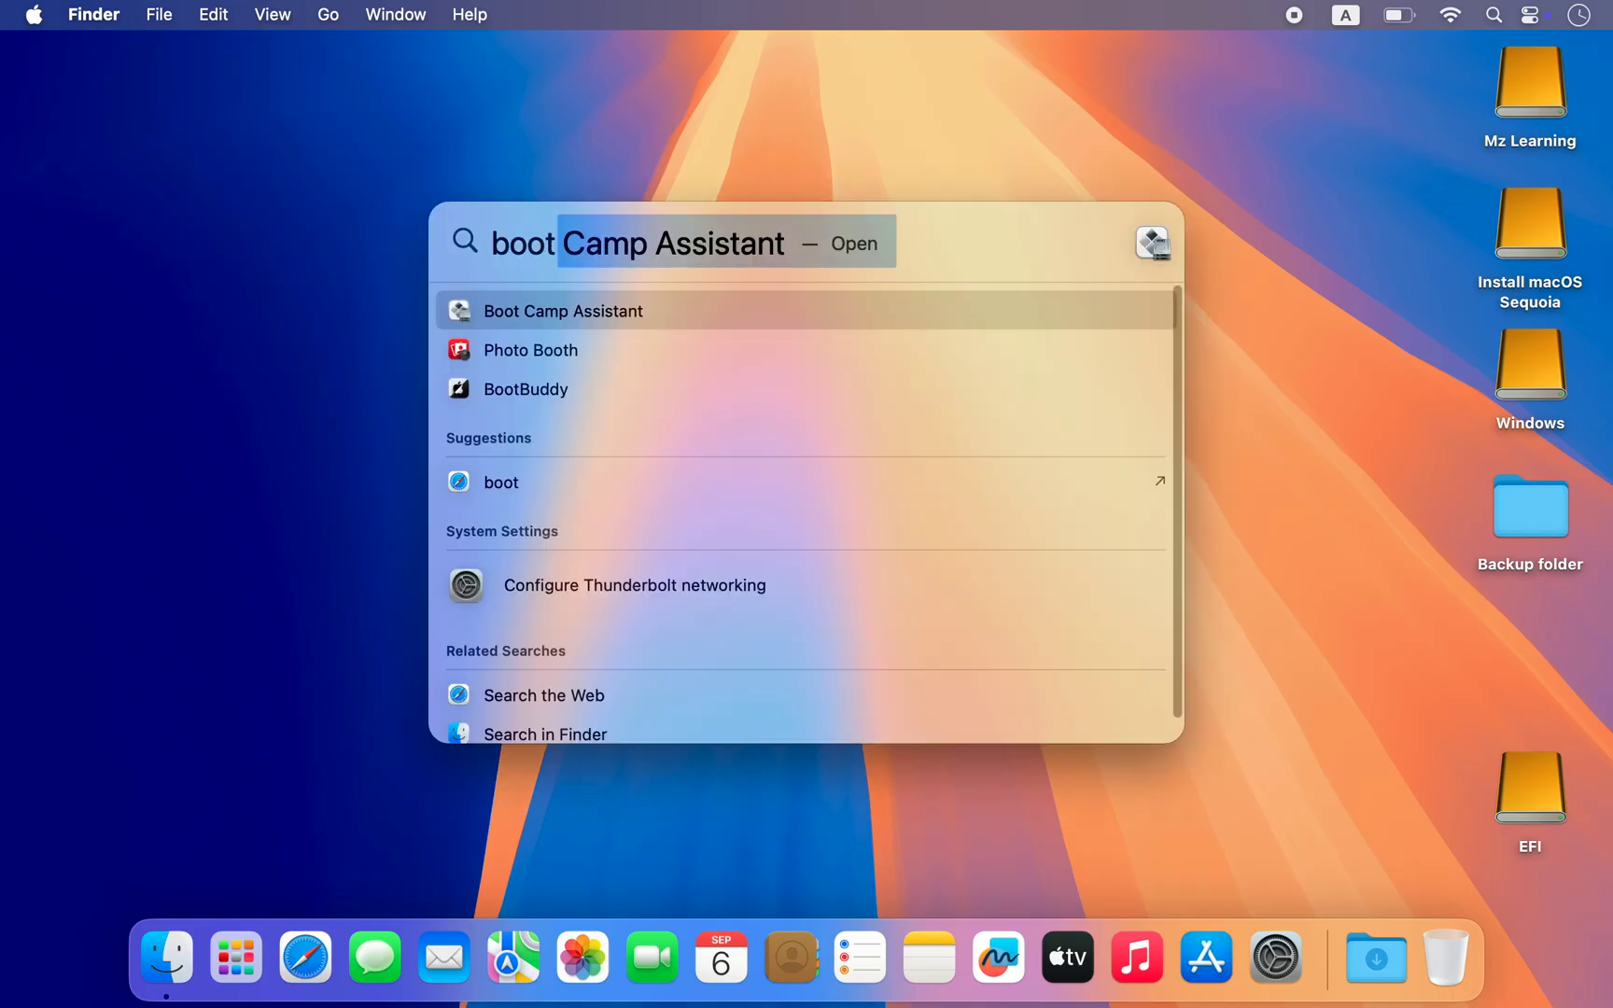
{"action": "key", "text": "Return"}
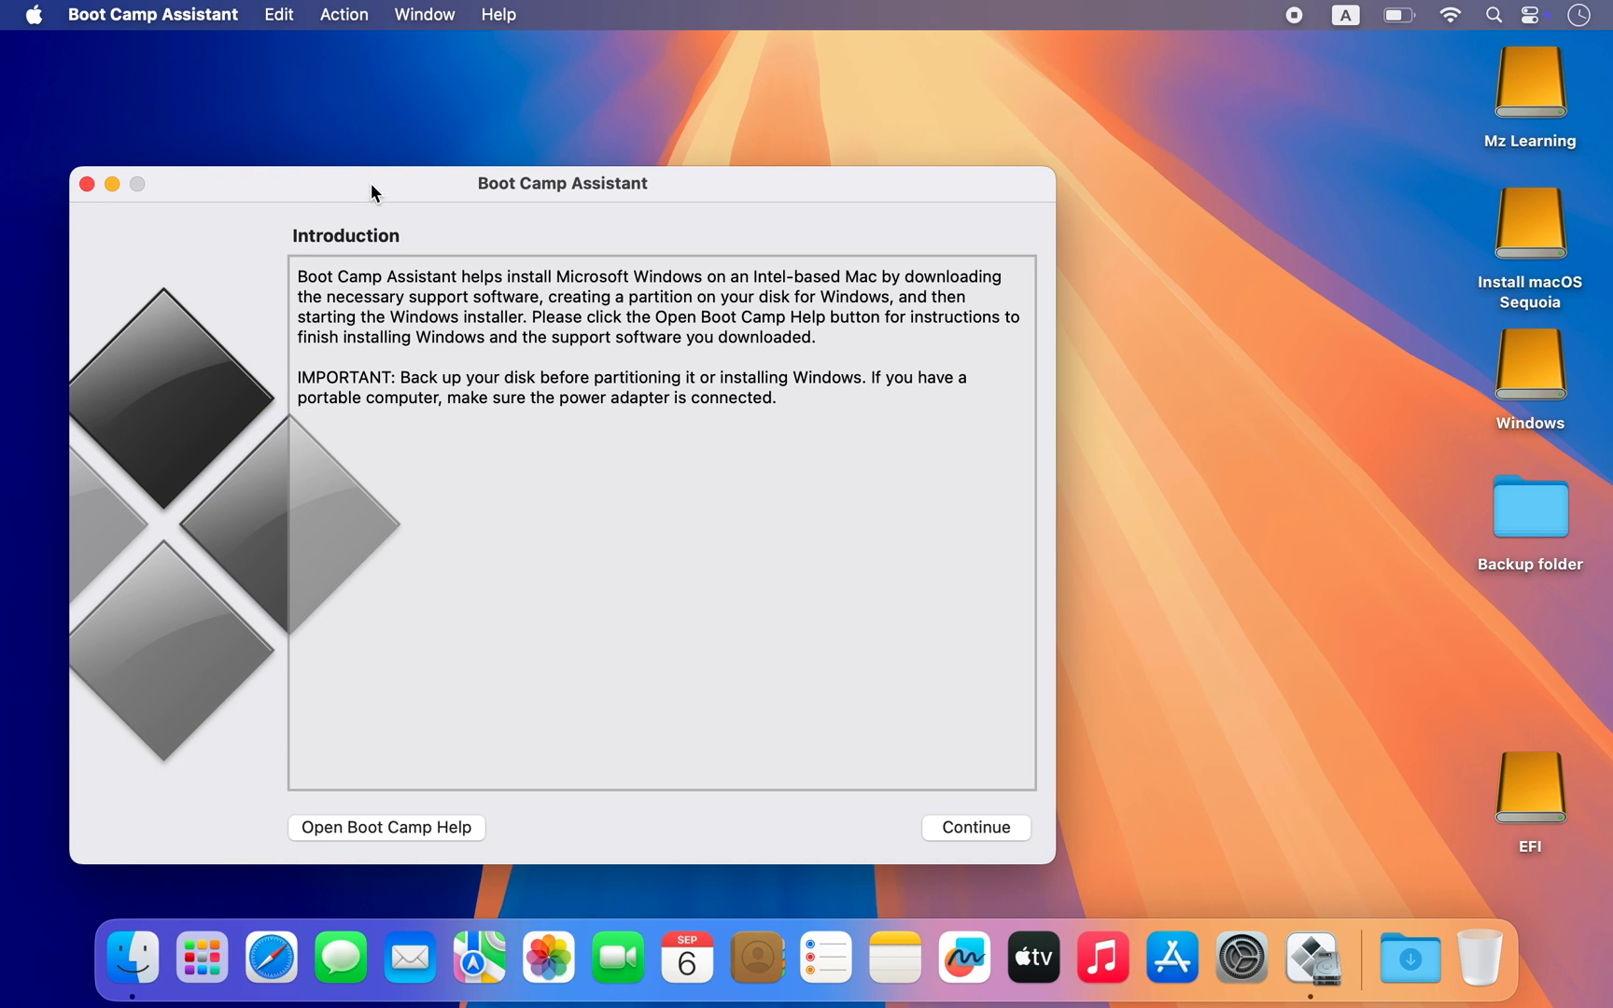
{"action": "left_click_drag", "start_coordinate": [370, 187], "coordinate": [528, 151]}
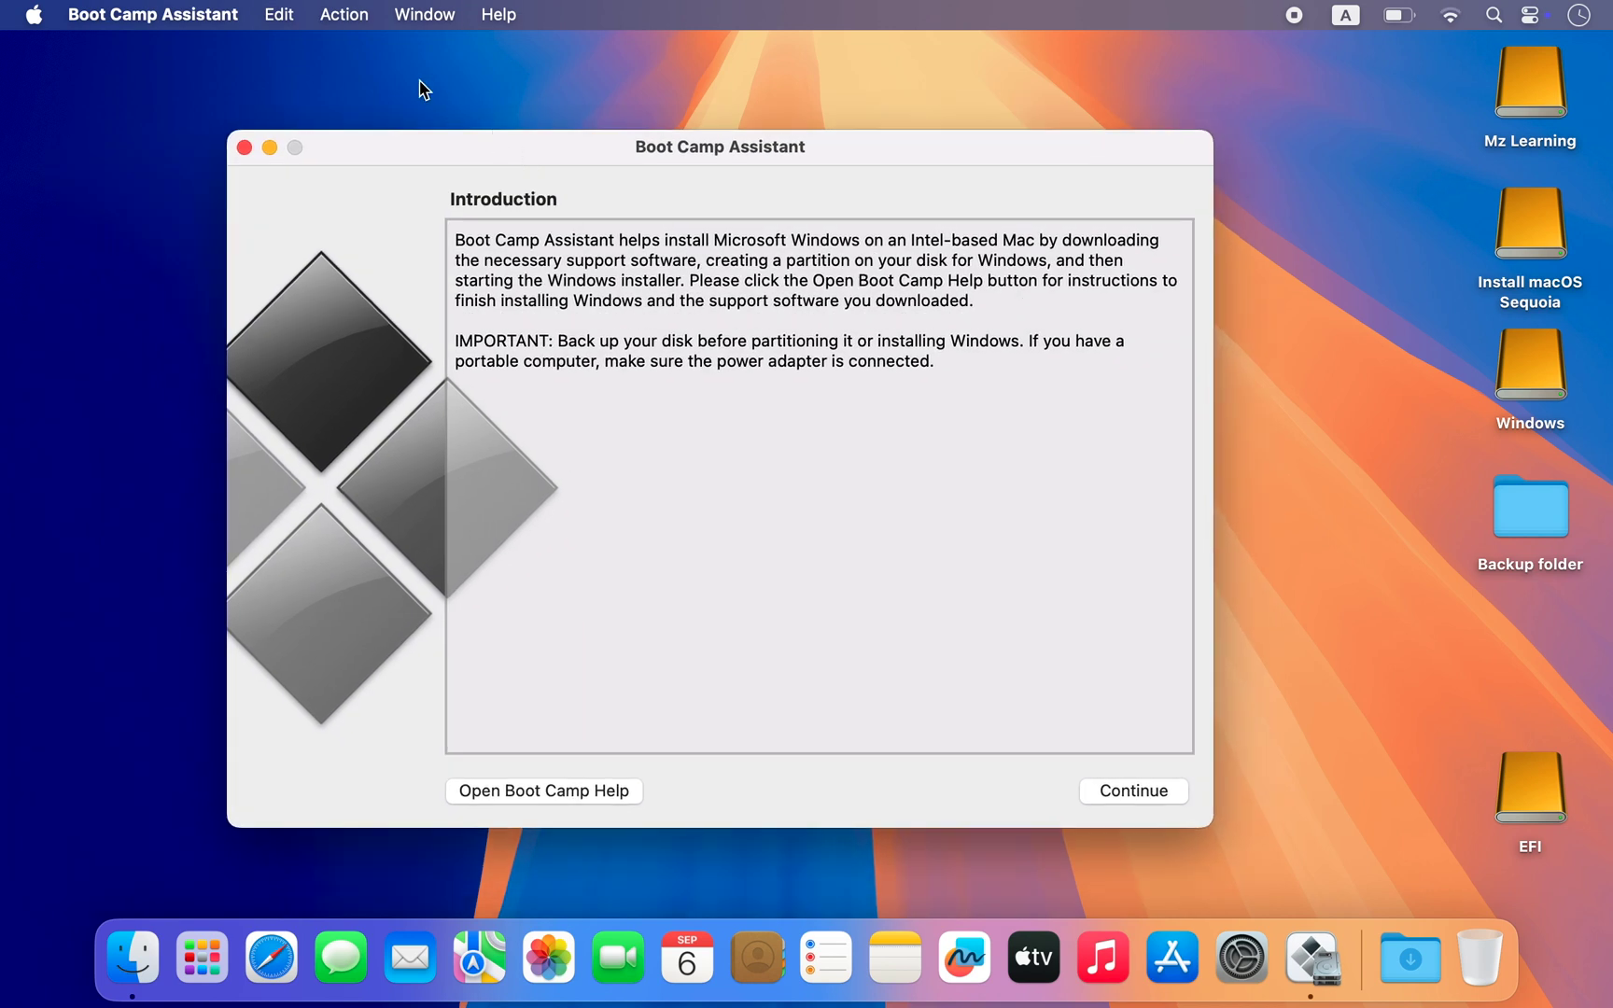
Download the Windows Support Software to the Desktop on battery power and open the WindowsSupport folder.
{"action": "left_click", "coordinate": [362, 26]}
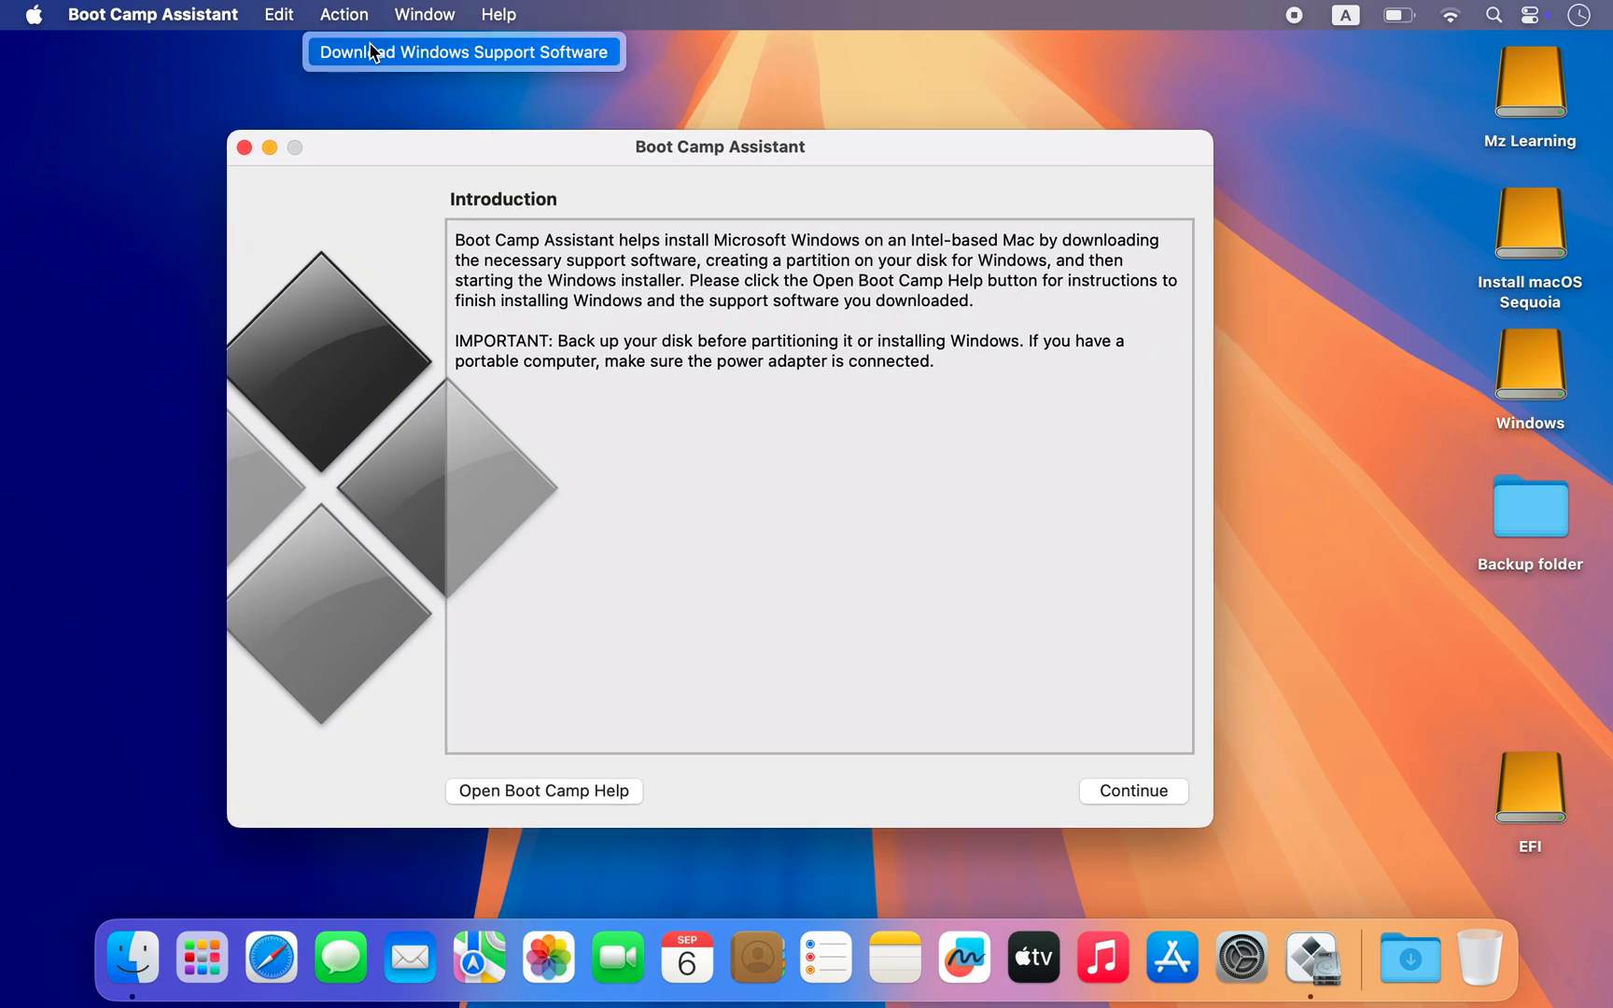
{"action": "left_click", "coordinate": [373, 53]}
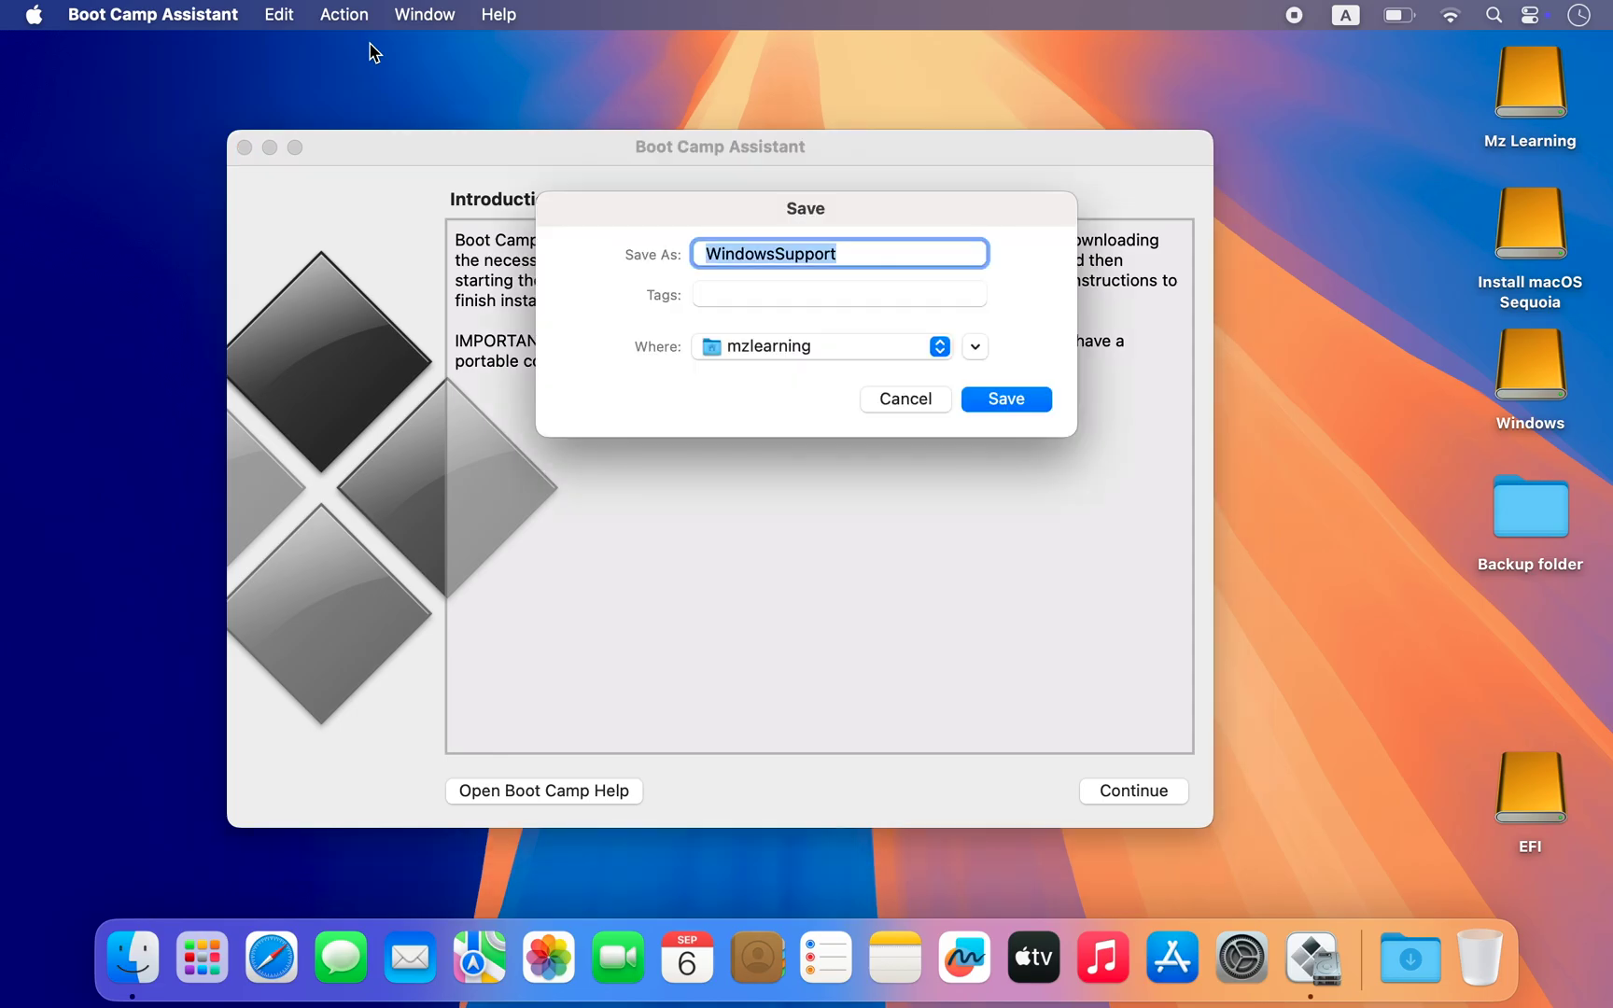
{"action": "left_click", "coordinate": [813, 346]}
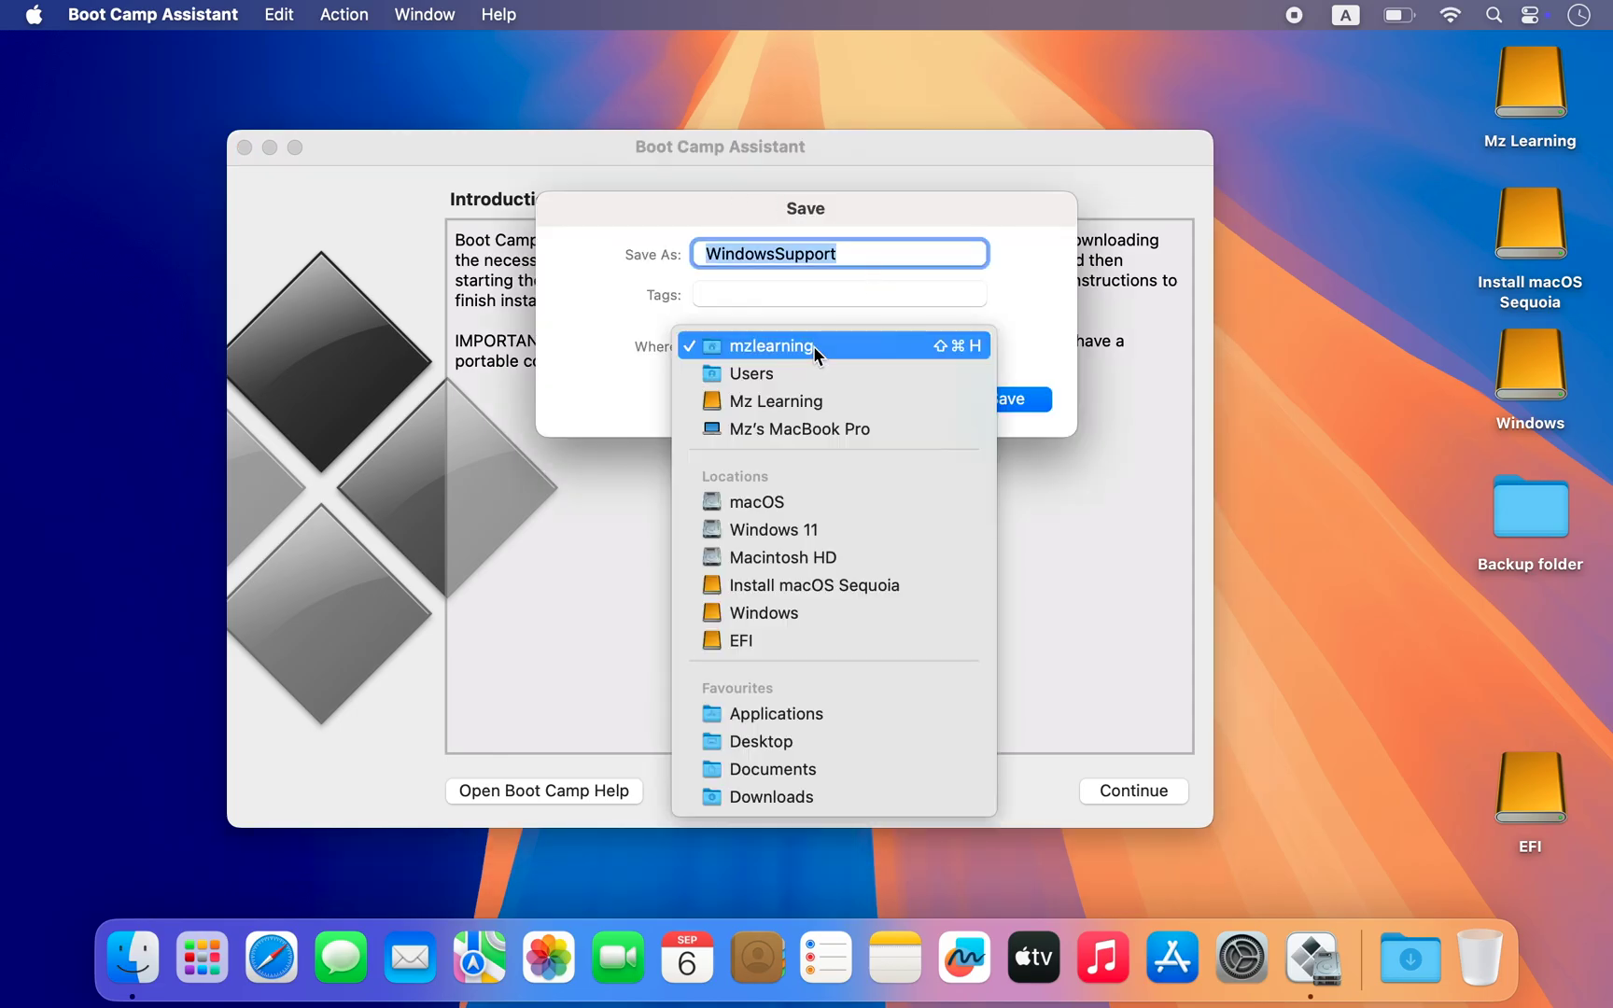
{"action": "left_click", "coordinate": [831, 742]}
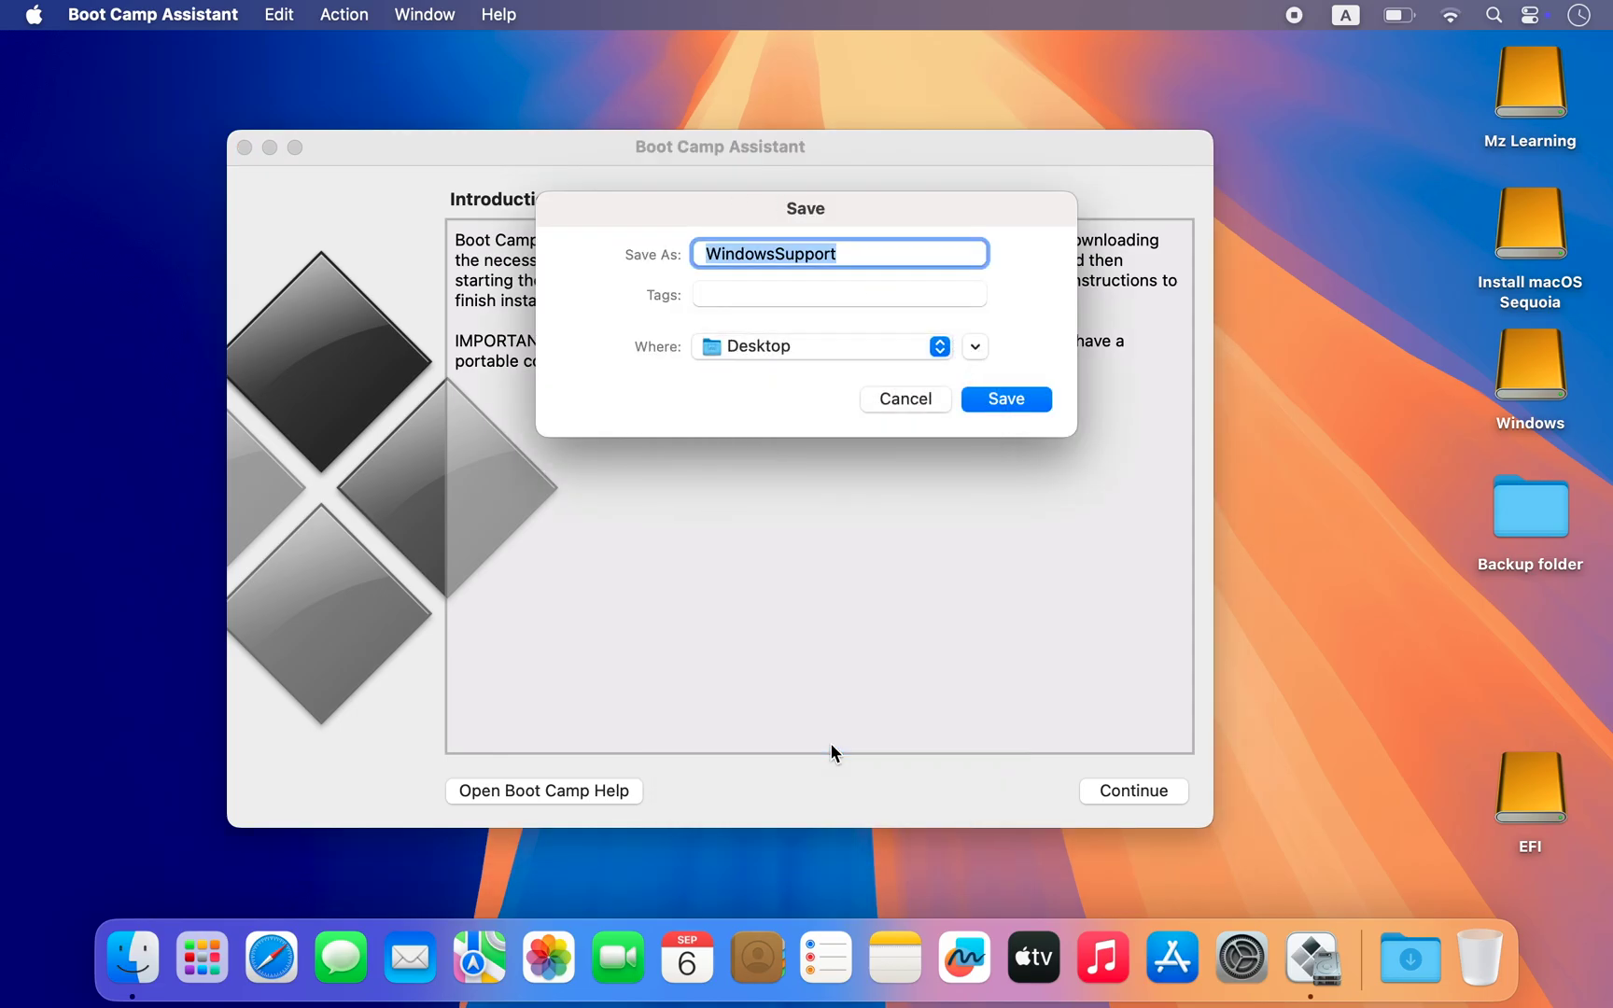
{"action": "left_click", "coordinate": [1007, 402]}
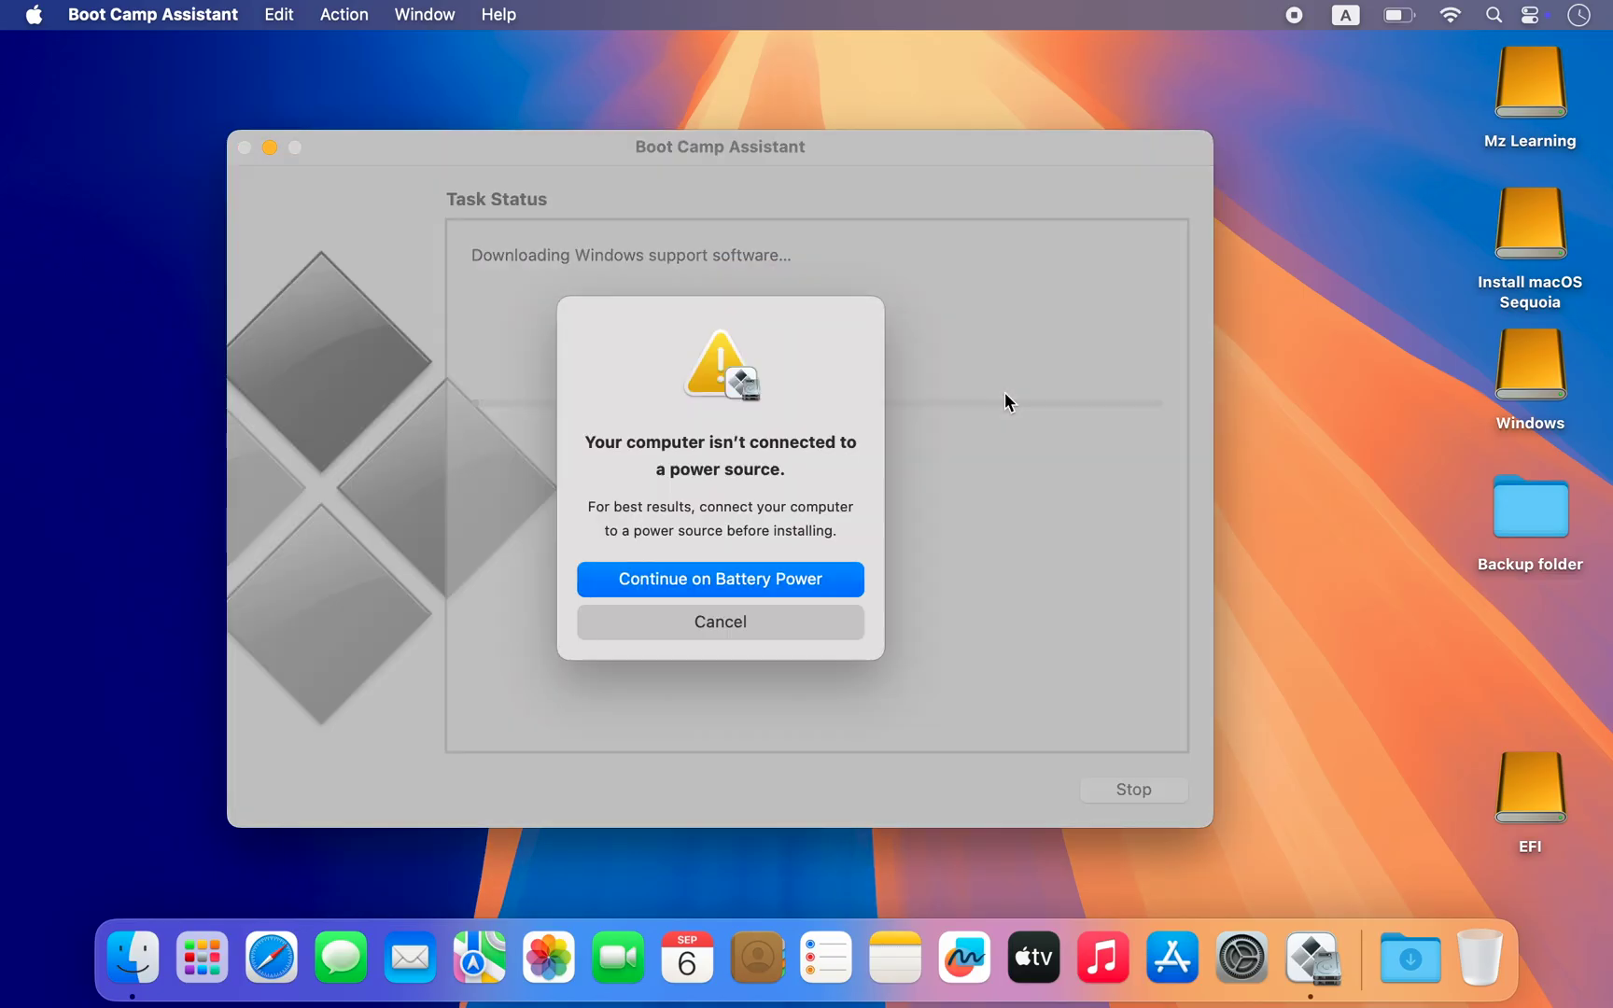
{"action": "left_click", "coordinate": [800, 566]}
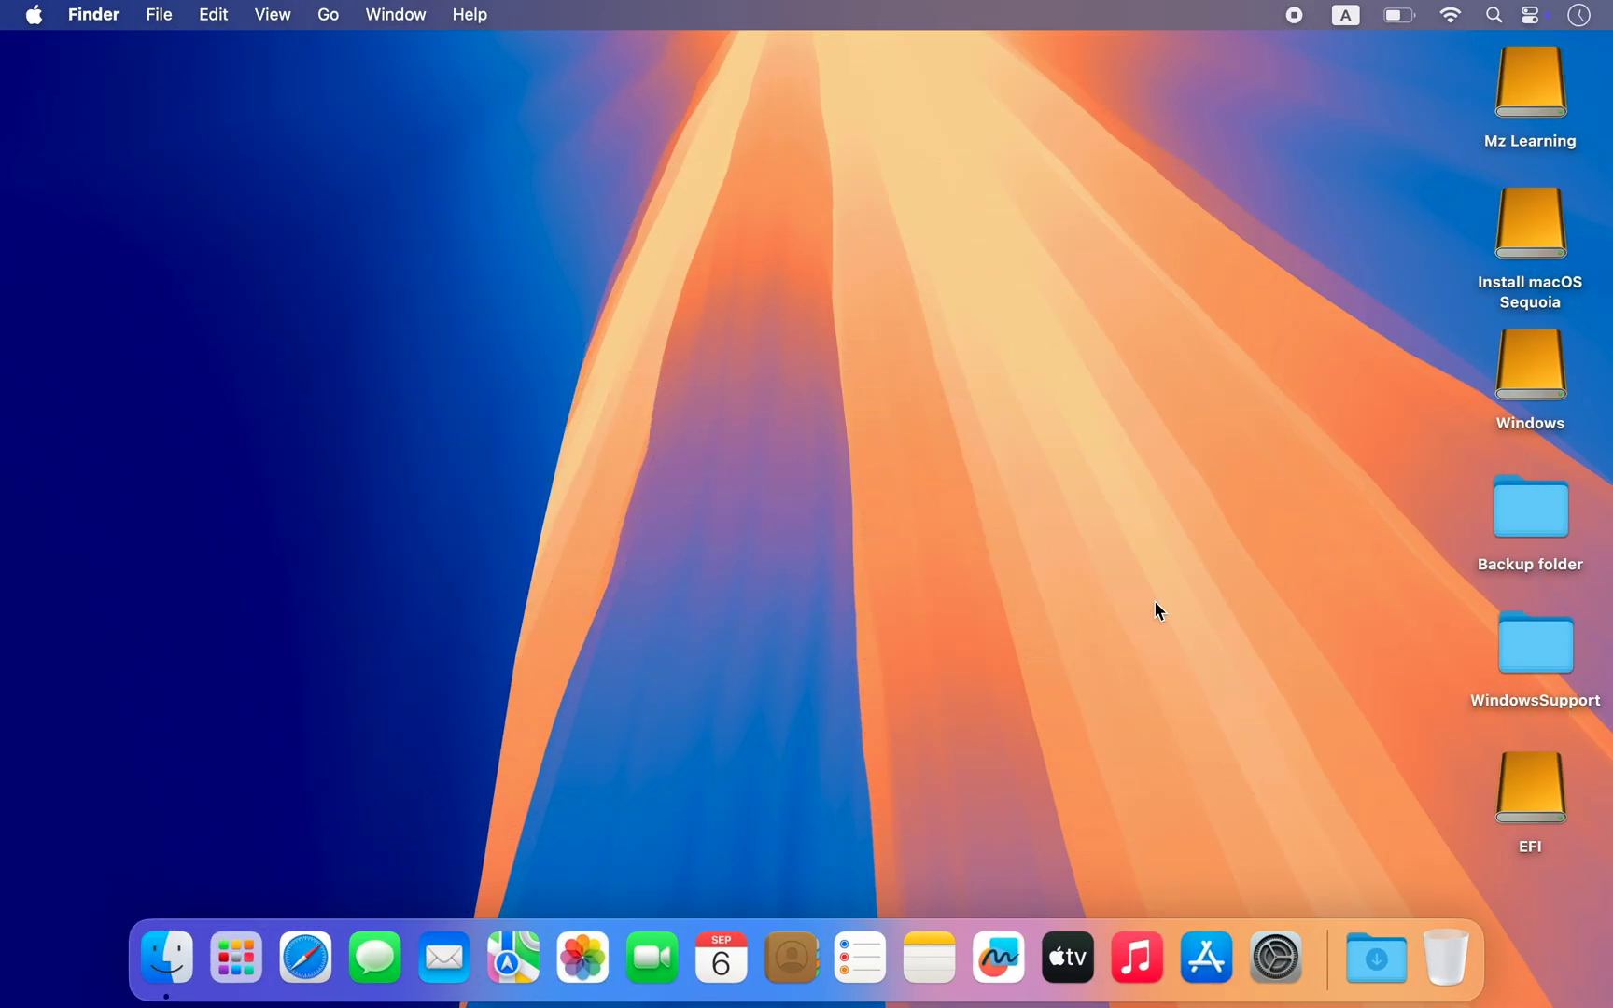
{"action": "left_click", "coordinate": [1545, 661]}
{"action": "double_click", "coordinate": [1541, 658]}
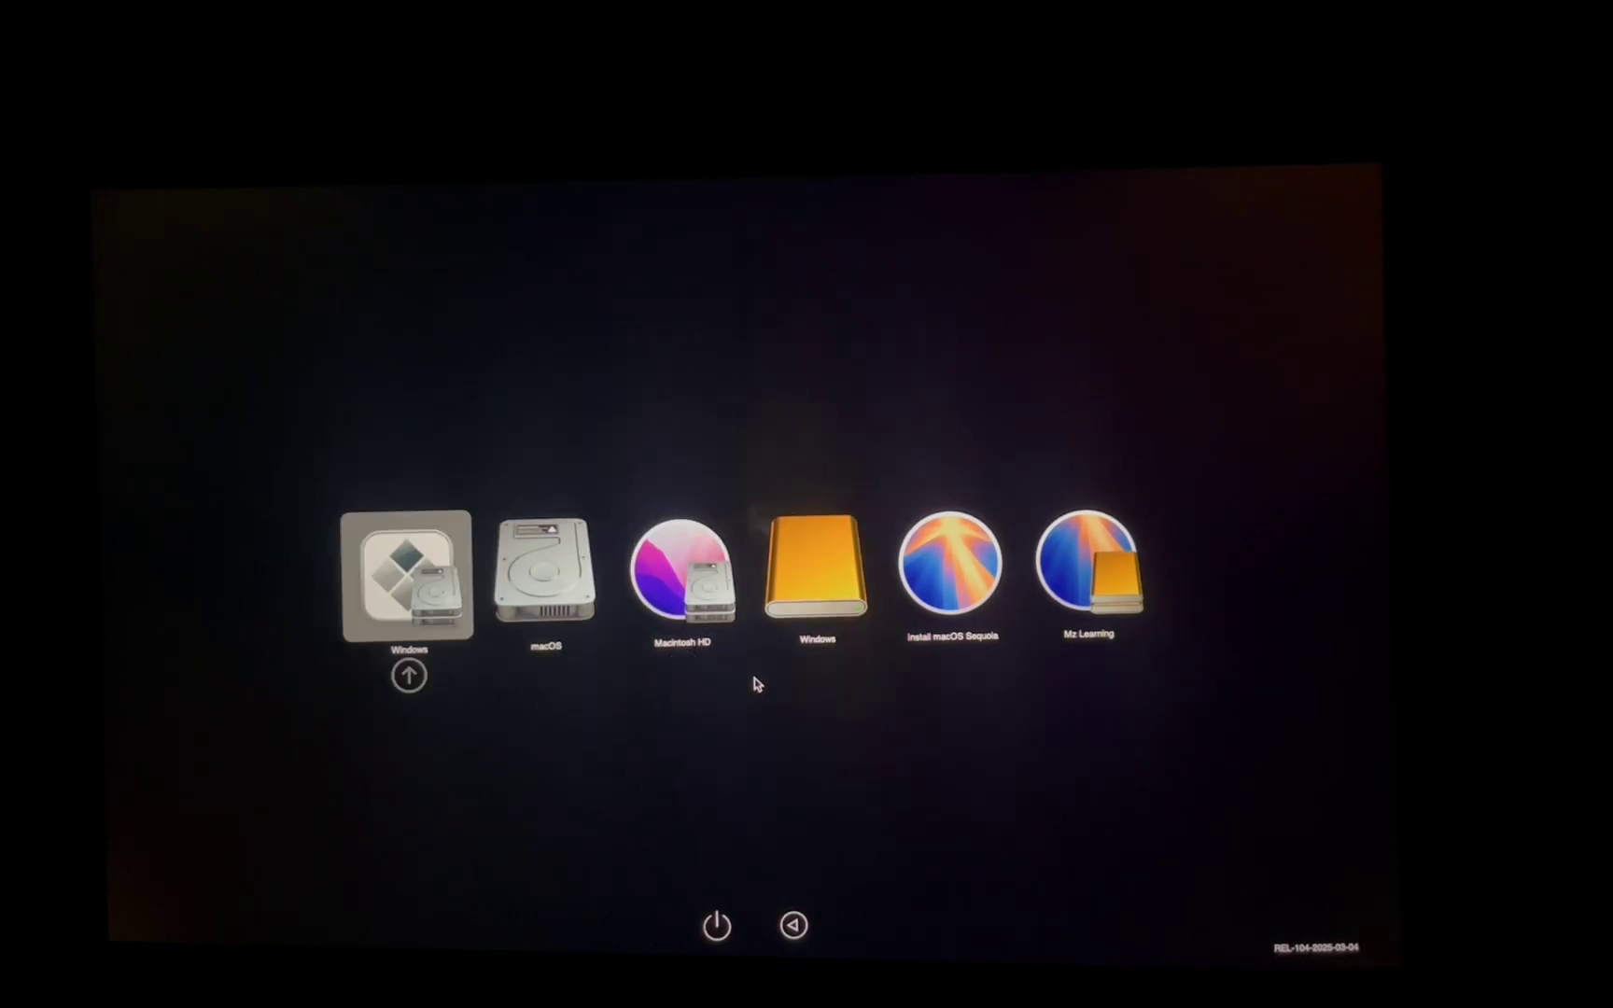
Boot from the orange Windows USB disk and accept United States as the region.
{"action": "key", "text": "Right"}
{"action": "key", "text": "Right"}
{"action": "key", "text": "Right"}
{"action": "key", "text": "Return"}
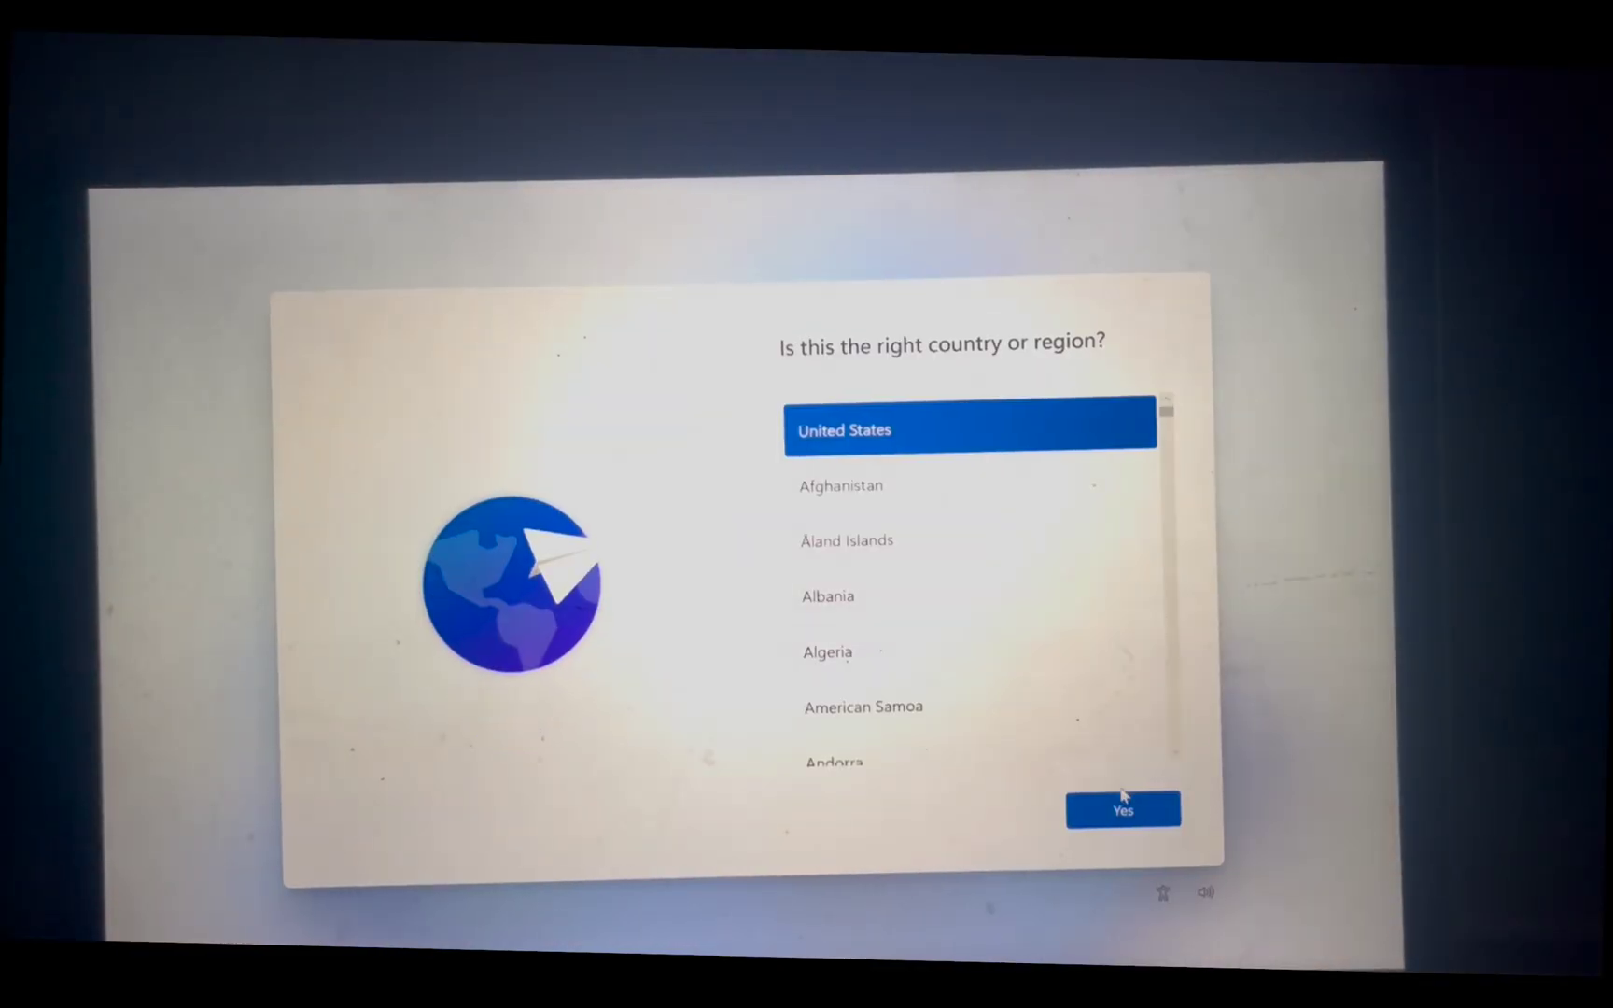
{"action": "left_click", "coordinate": [1127, 823]}
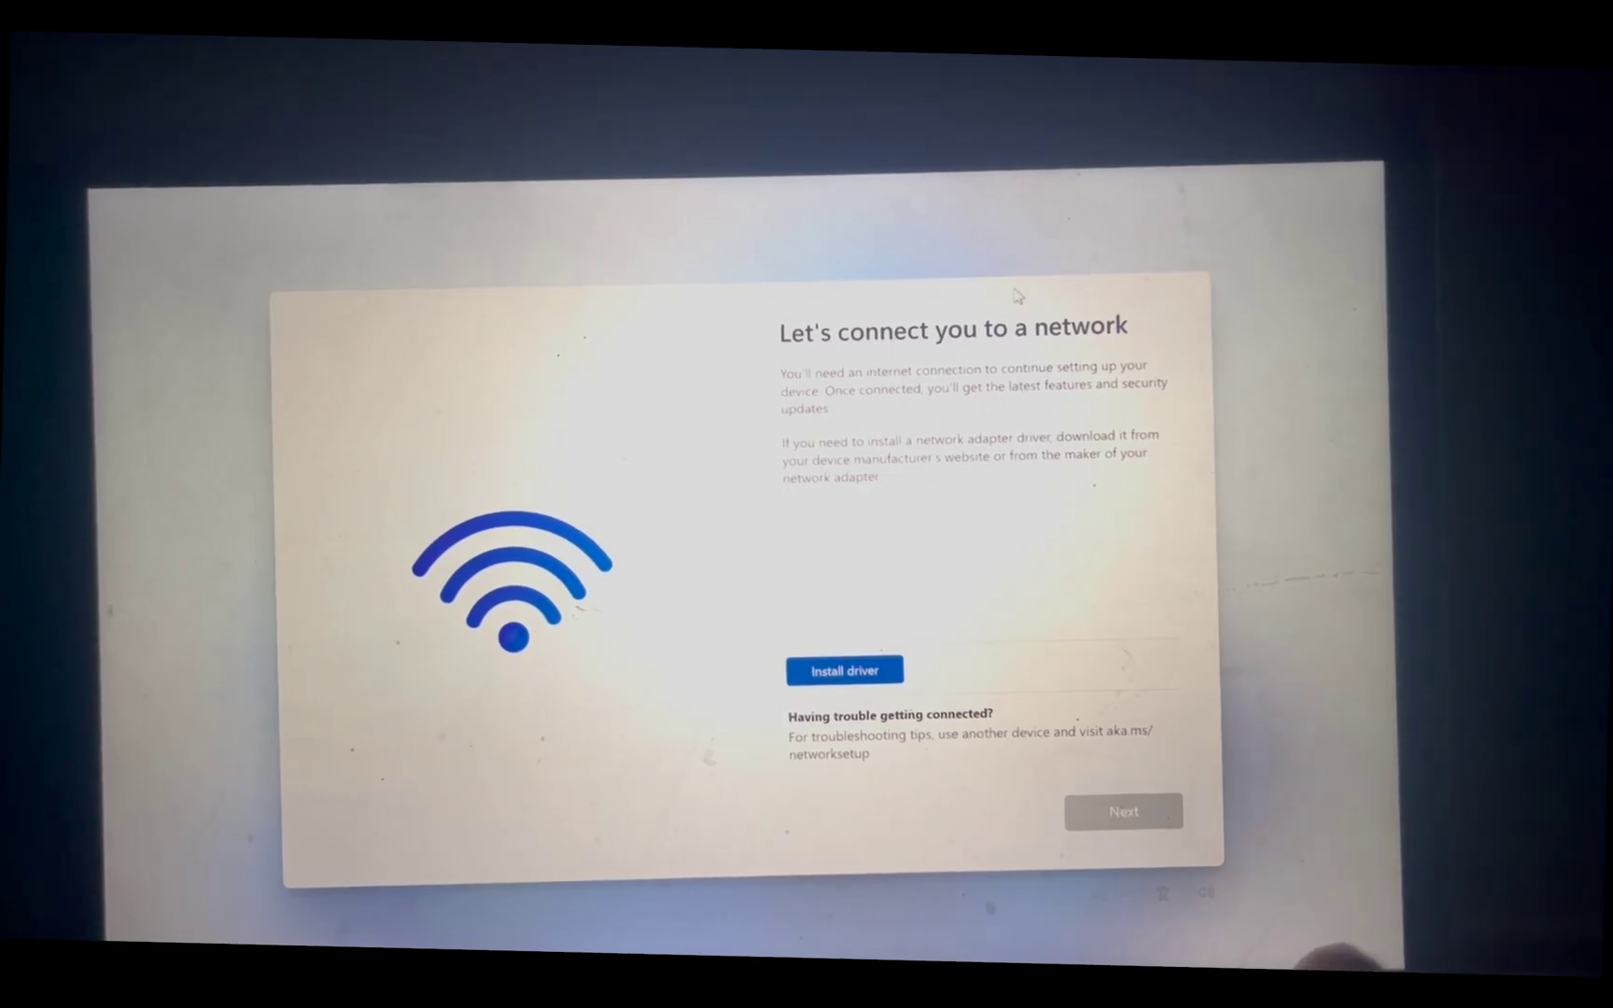
Open an administrator Command Prompt with Shift+F10 and enter the OOBE\BYPASSNRO command.
{"action": "key", "text": "shift+F10"}
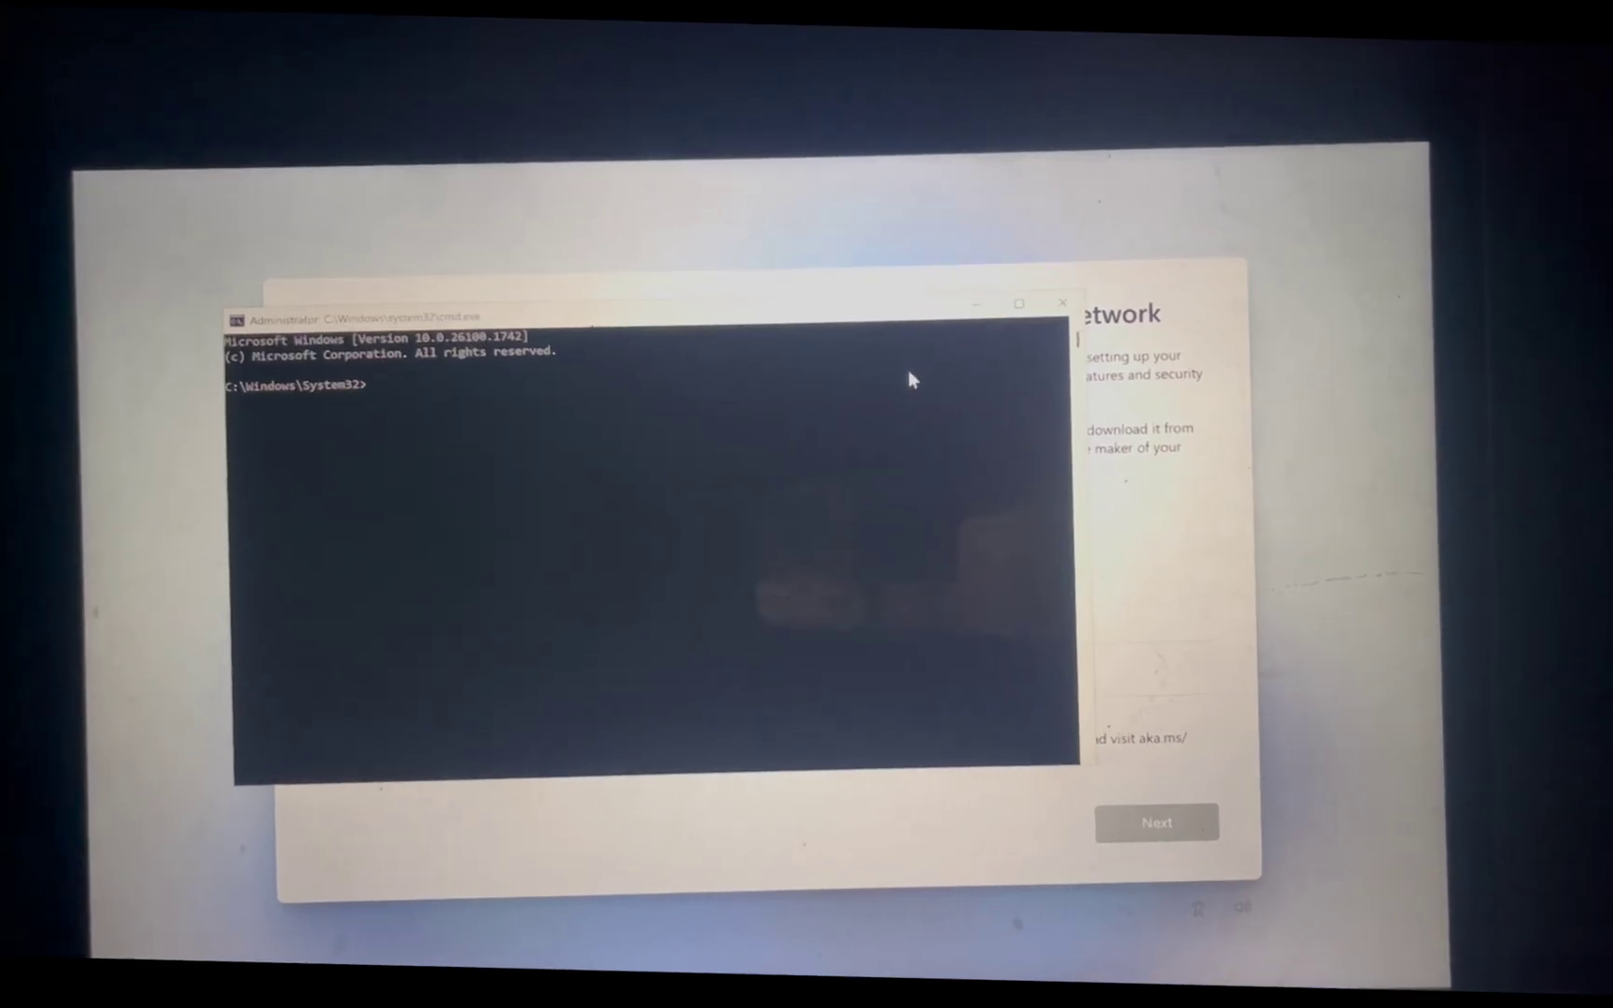
{"action": "type", "text": "oobe"}
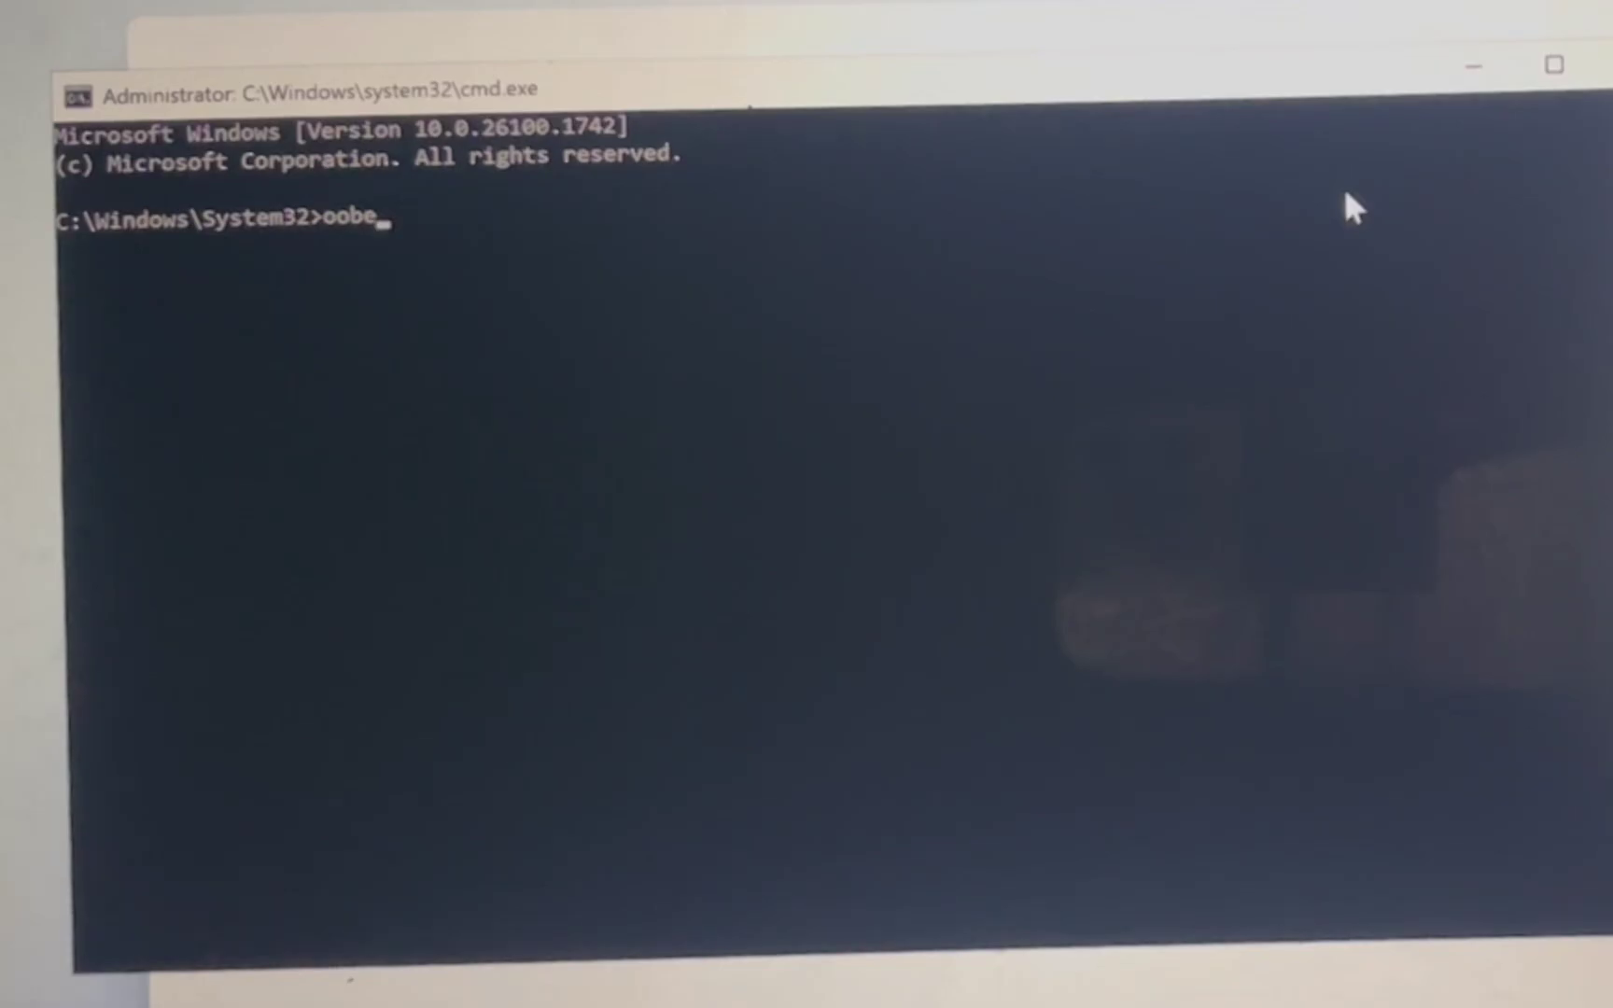
{"action": "type", "text": "\bypa"}
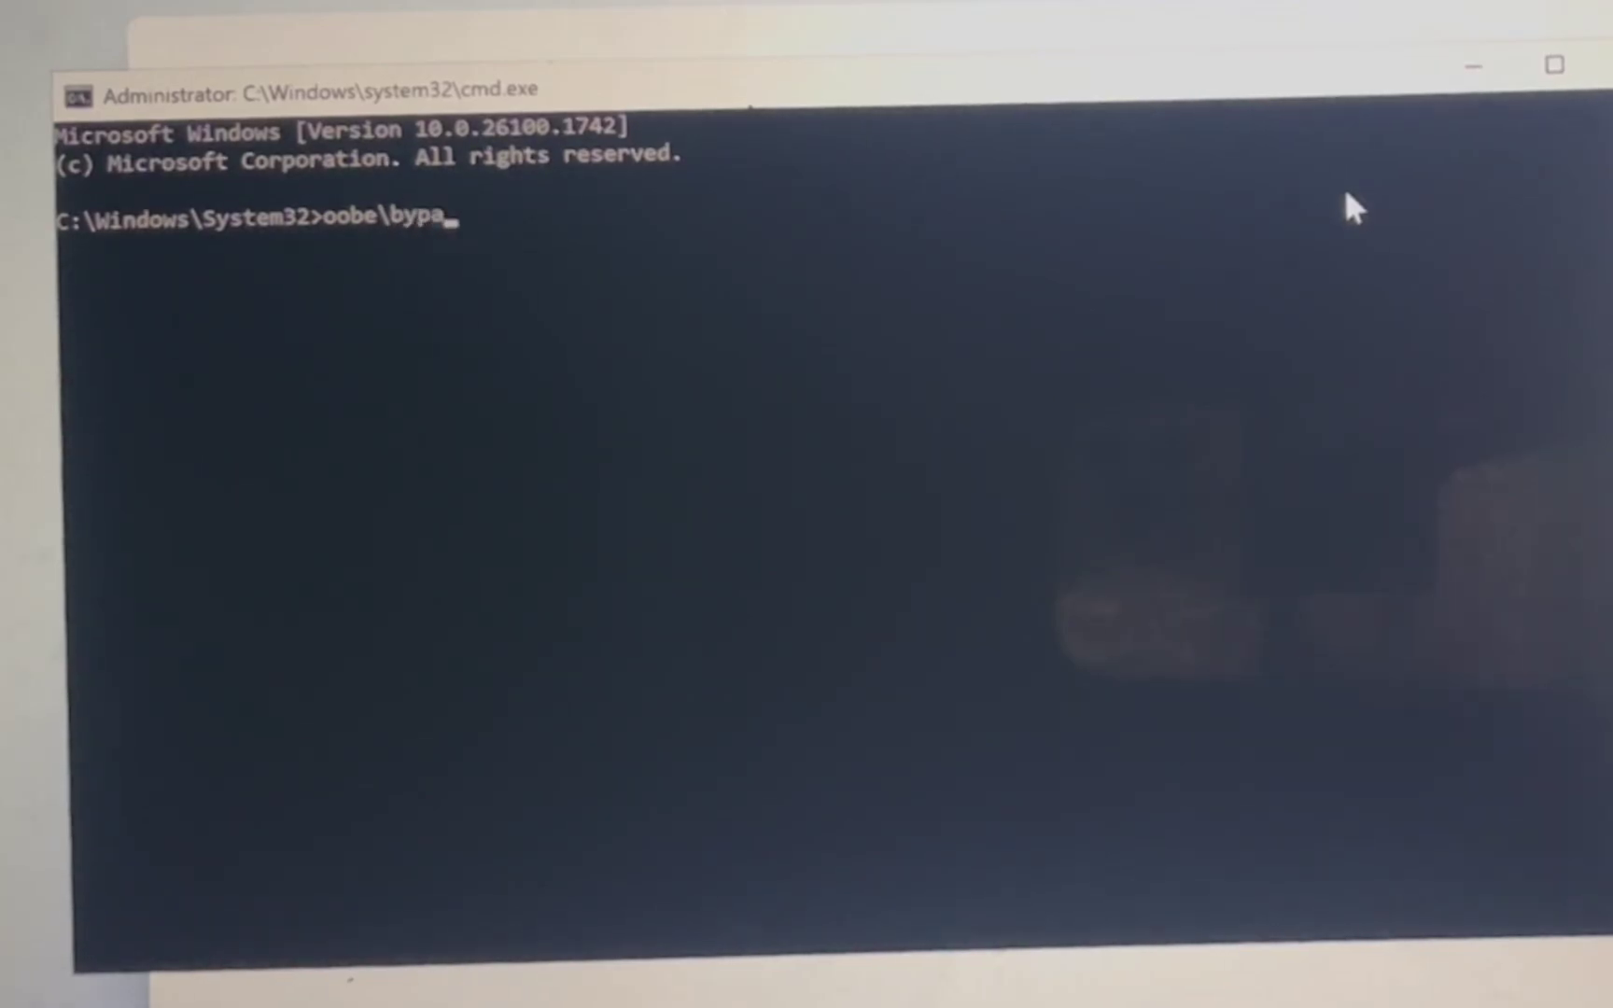
{"action": "type", "text": "ssNRO"}
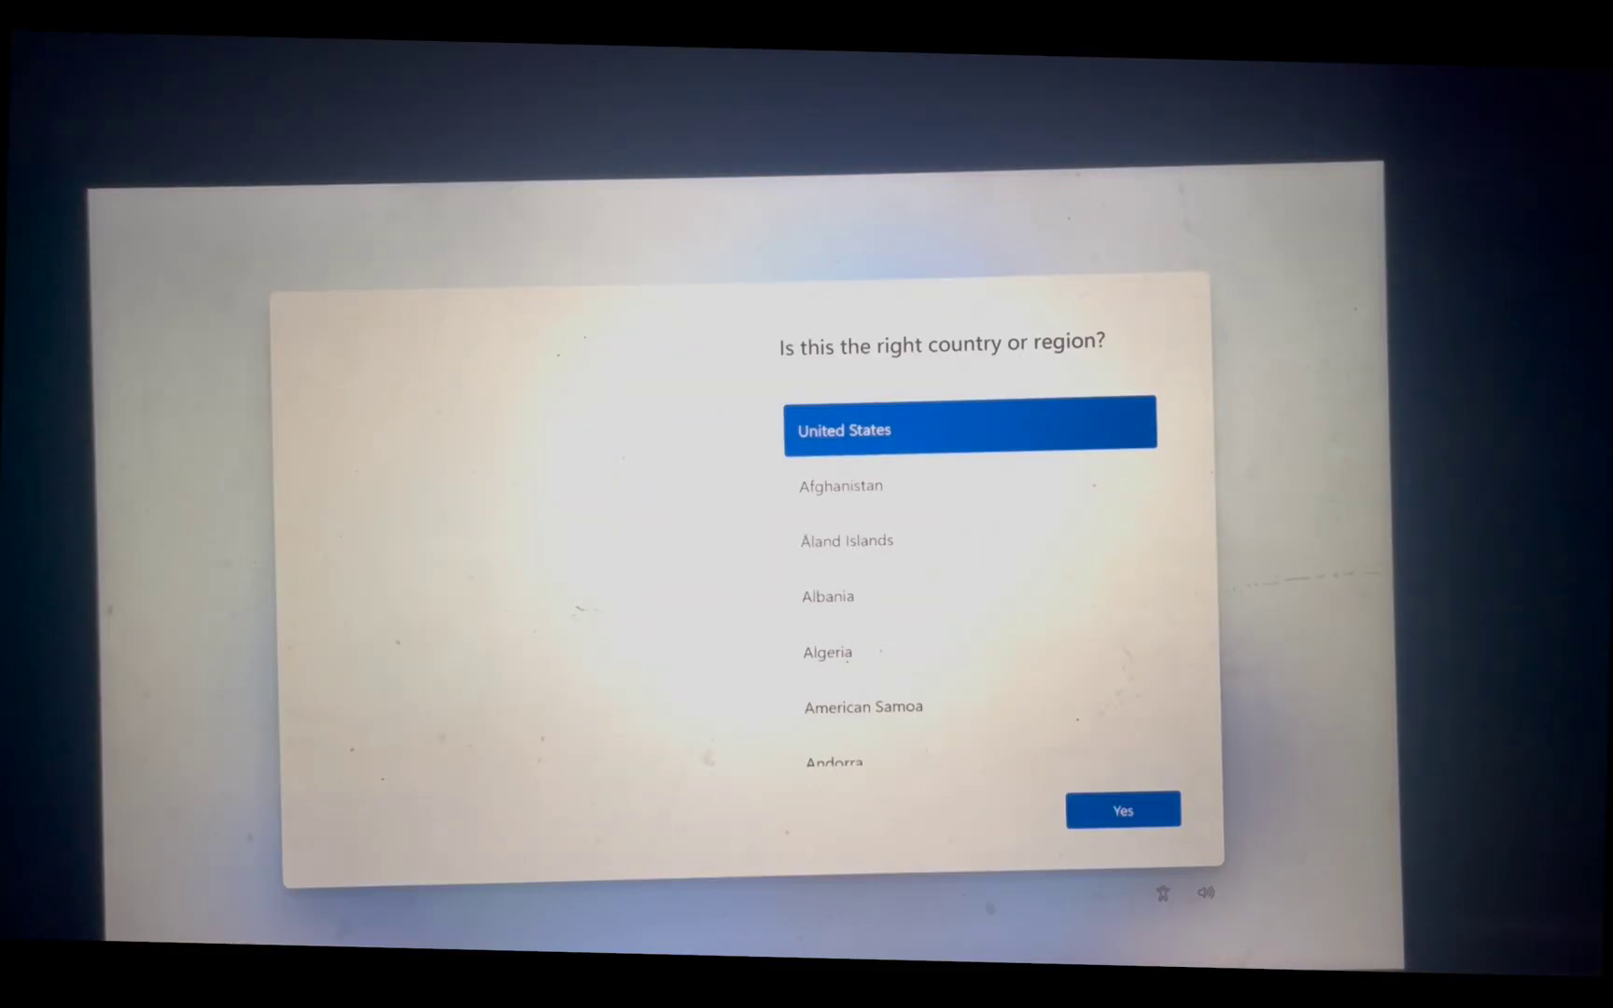
Confirm United States, continue without internet, and accept the Windows licence agreement.
{"action": "left_click", "coordinate": [1120, 816]}
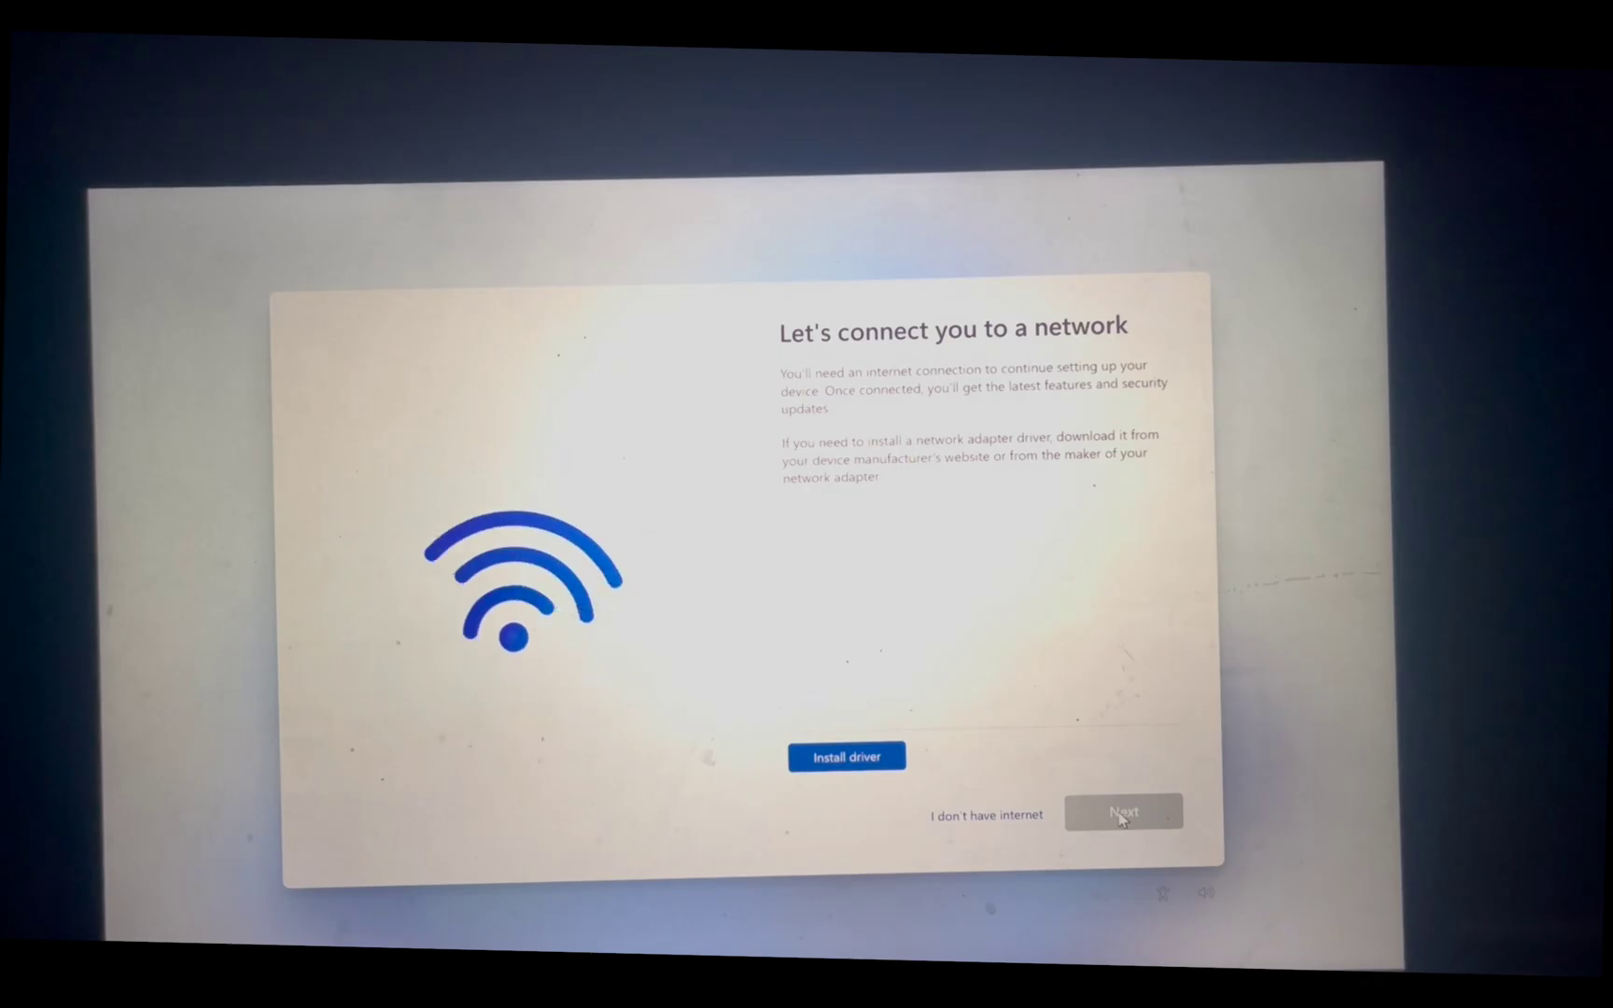
{"action": "left_click", "coordinate": [986, 818]}
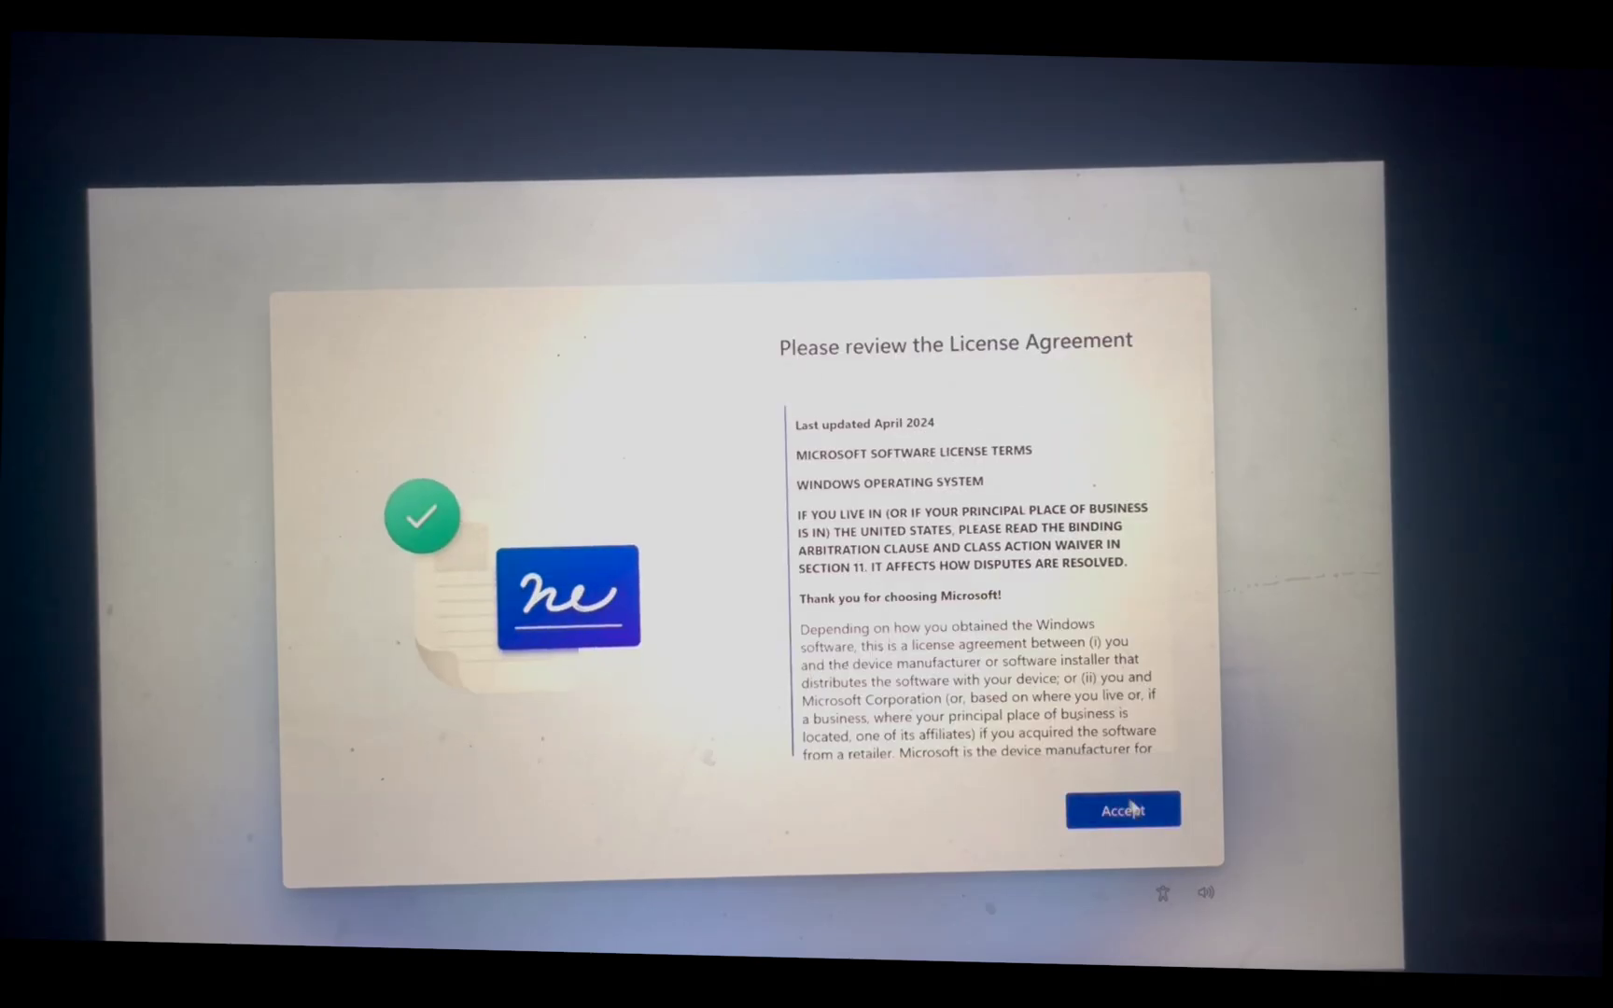
{"action": "left_click", "coordinate": [1143, 817]}
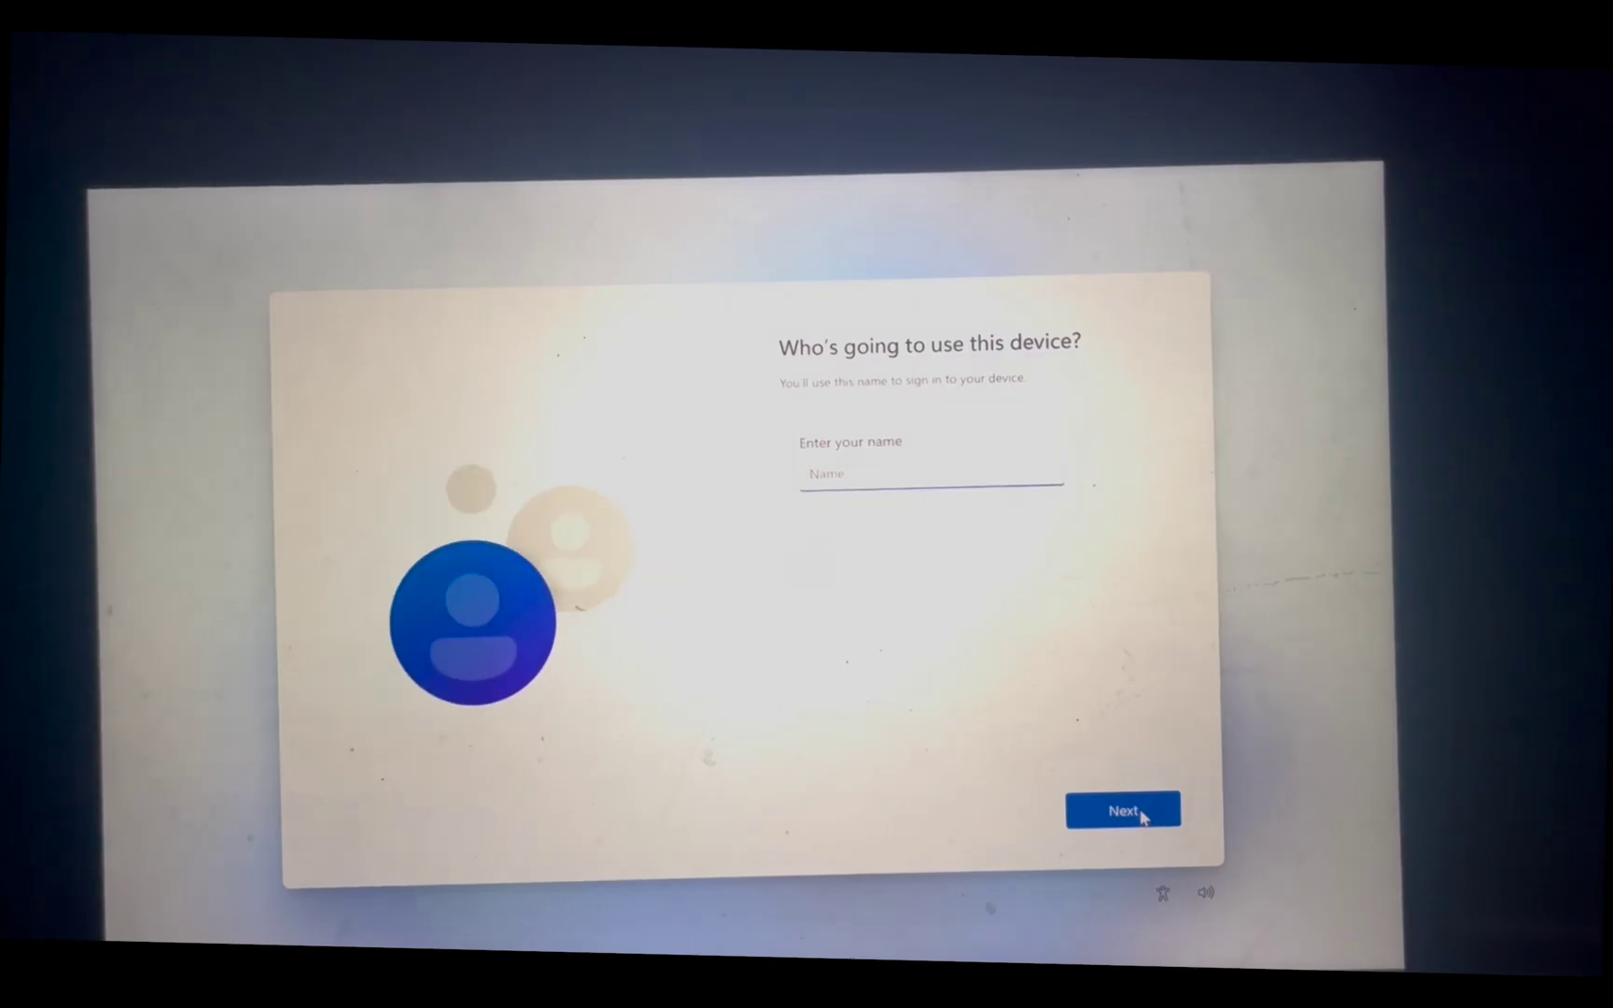
Create a local account with a chosen name, no password, and default privacy settings.
{"action": "type", "text": "Mz Learning"}
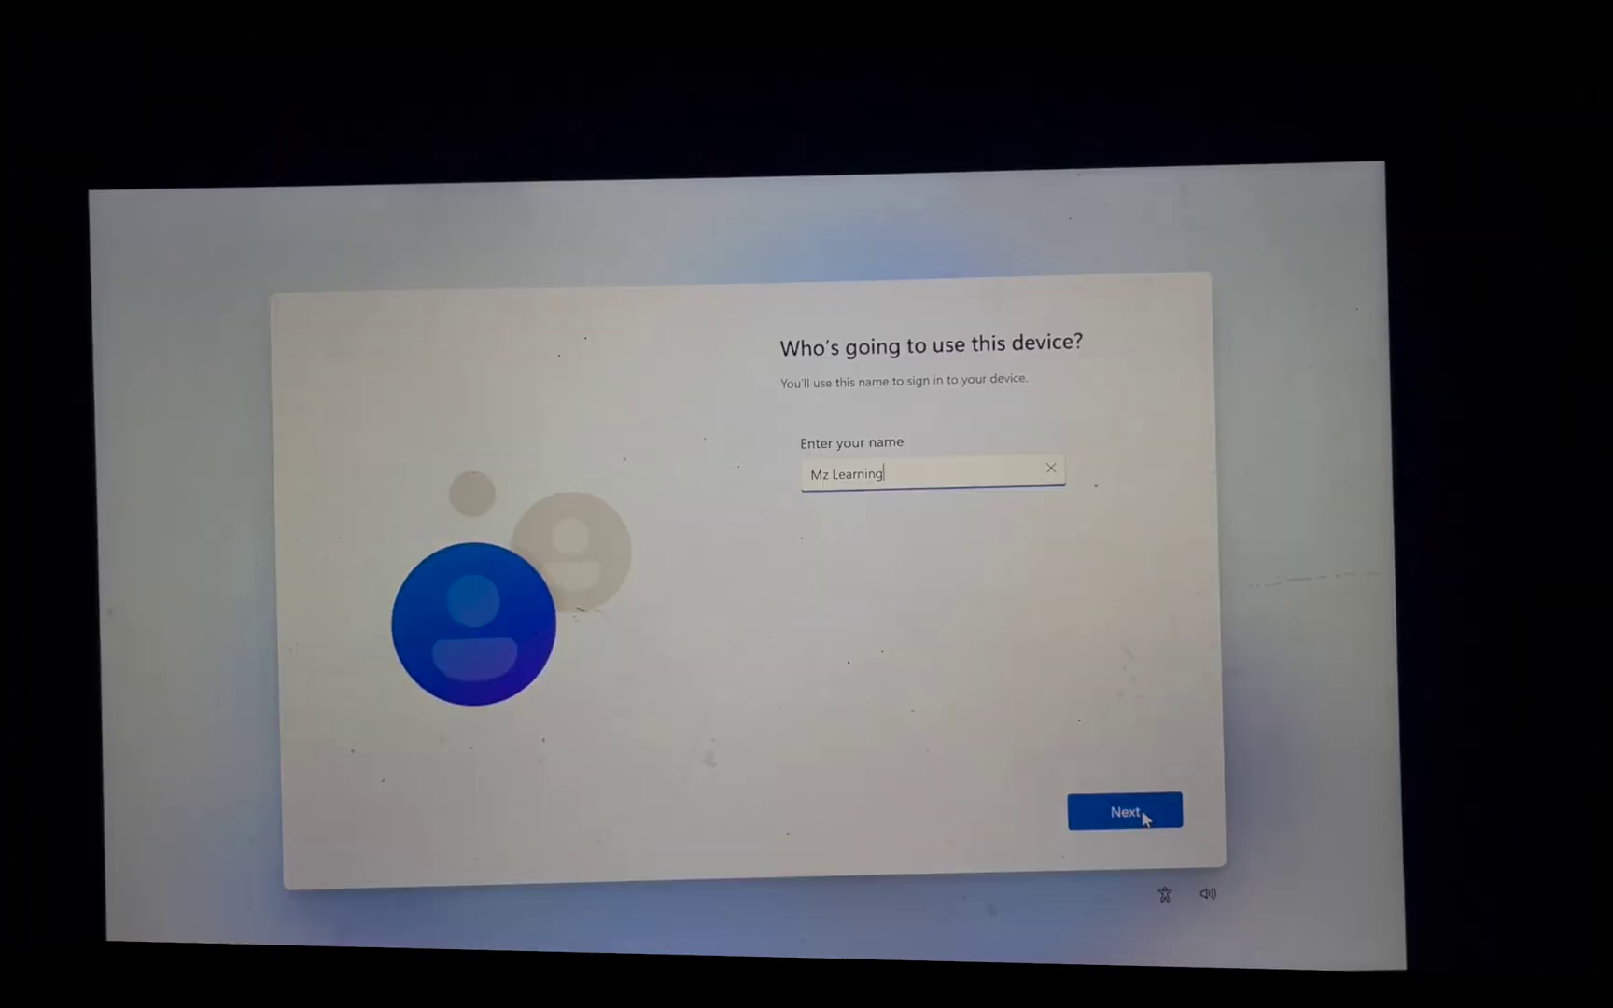
{"action": "left_click", "coordinate": [1139, 815]}
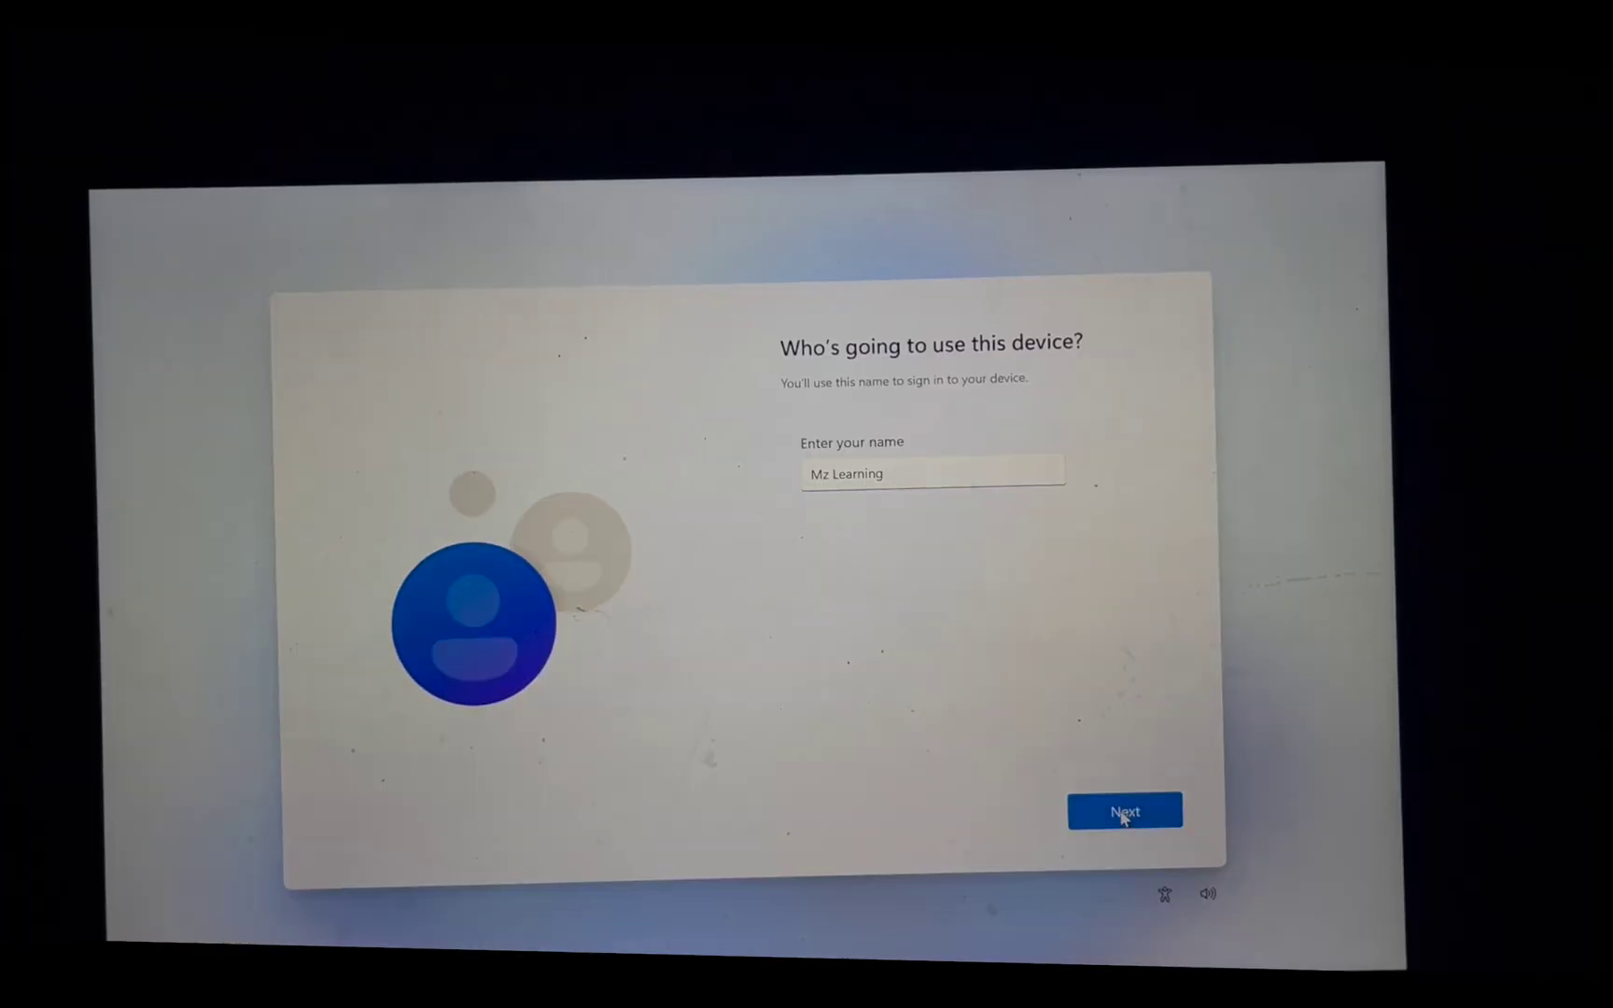
{"action": "left_click", "coordinate": [1122, 814]}
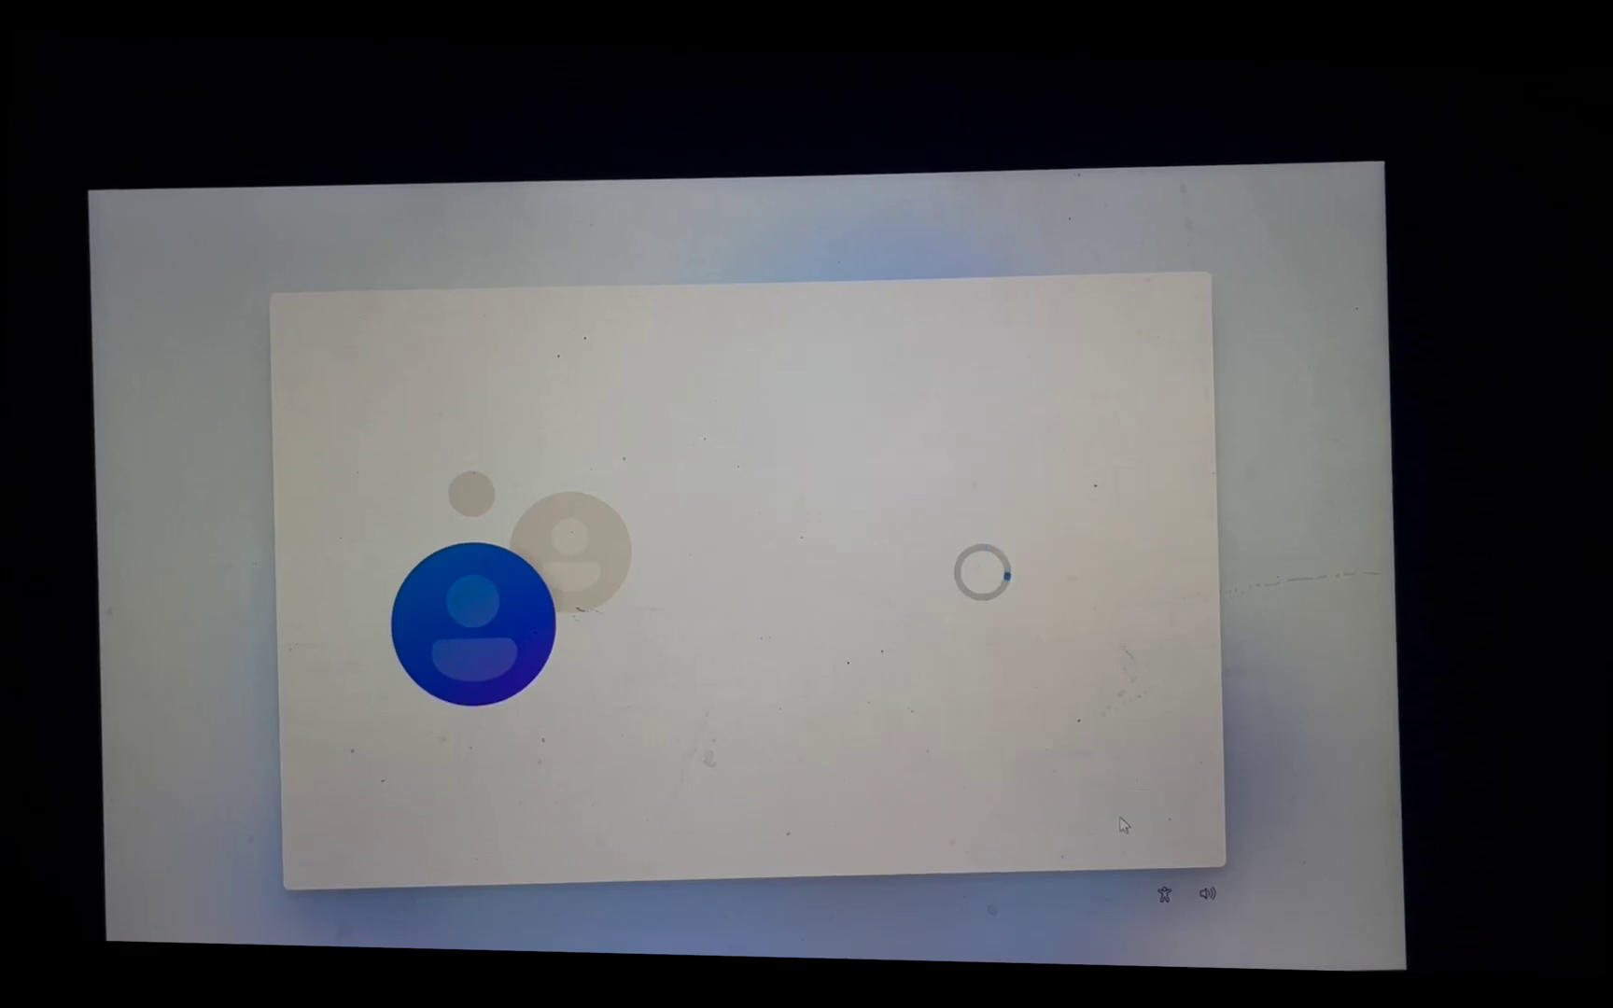
{"action": "left_click", "coordinate": [1123, 821]}
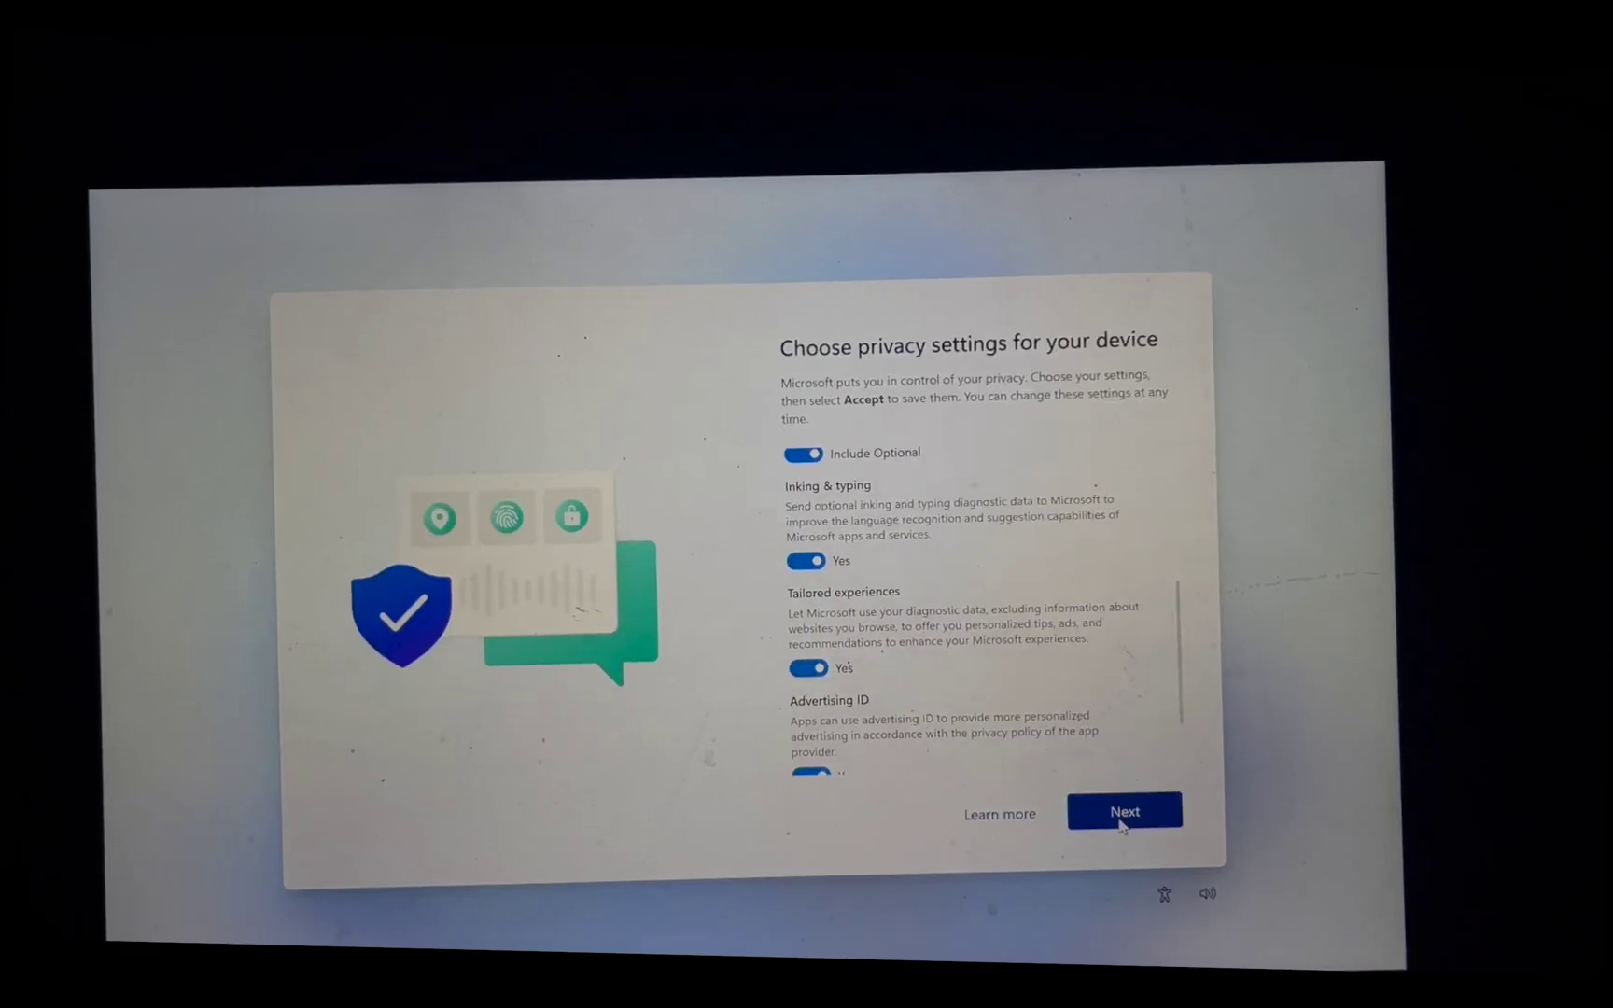
{"action": "left_click", "coordinate": [1123, 819]}
{"action": "left_click", "coordinate": [1122, 817]}
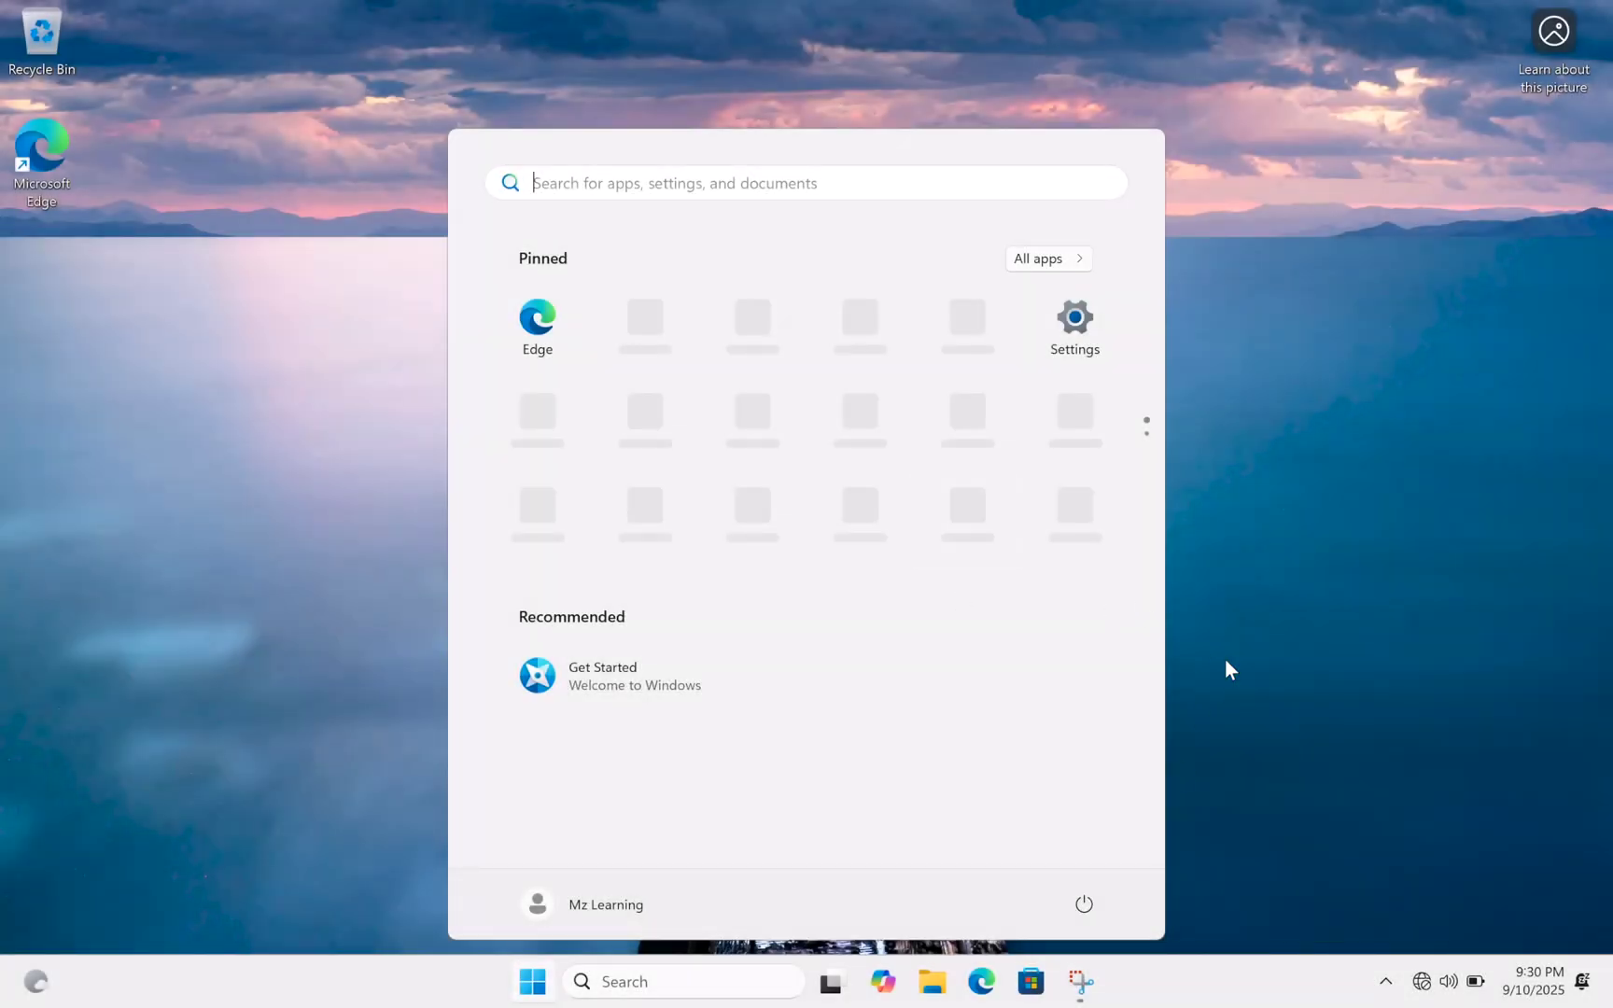
Run Setup from Windows 11 (D:) > WindowsSupport > BootCamp in File Explorer.
{"action": "left_click", "coordinate": [1225, 668]}
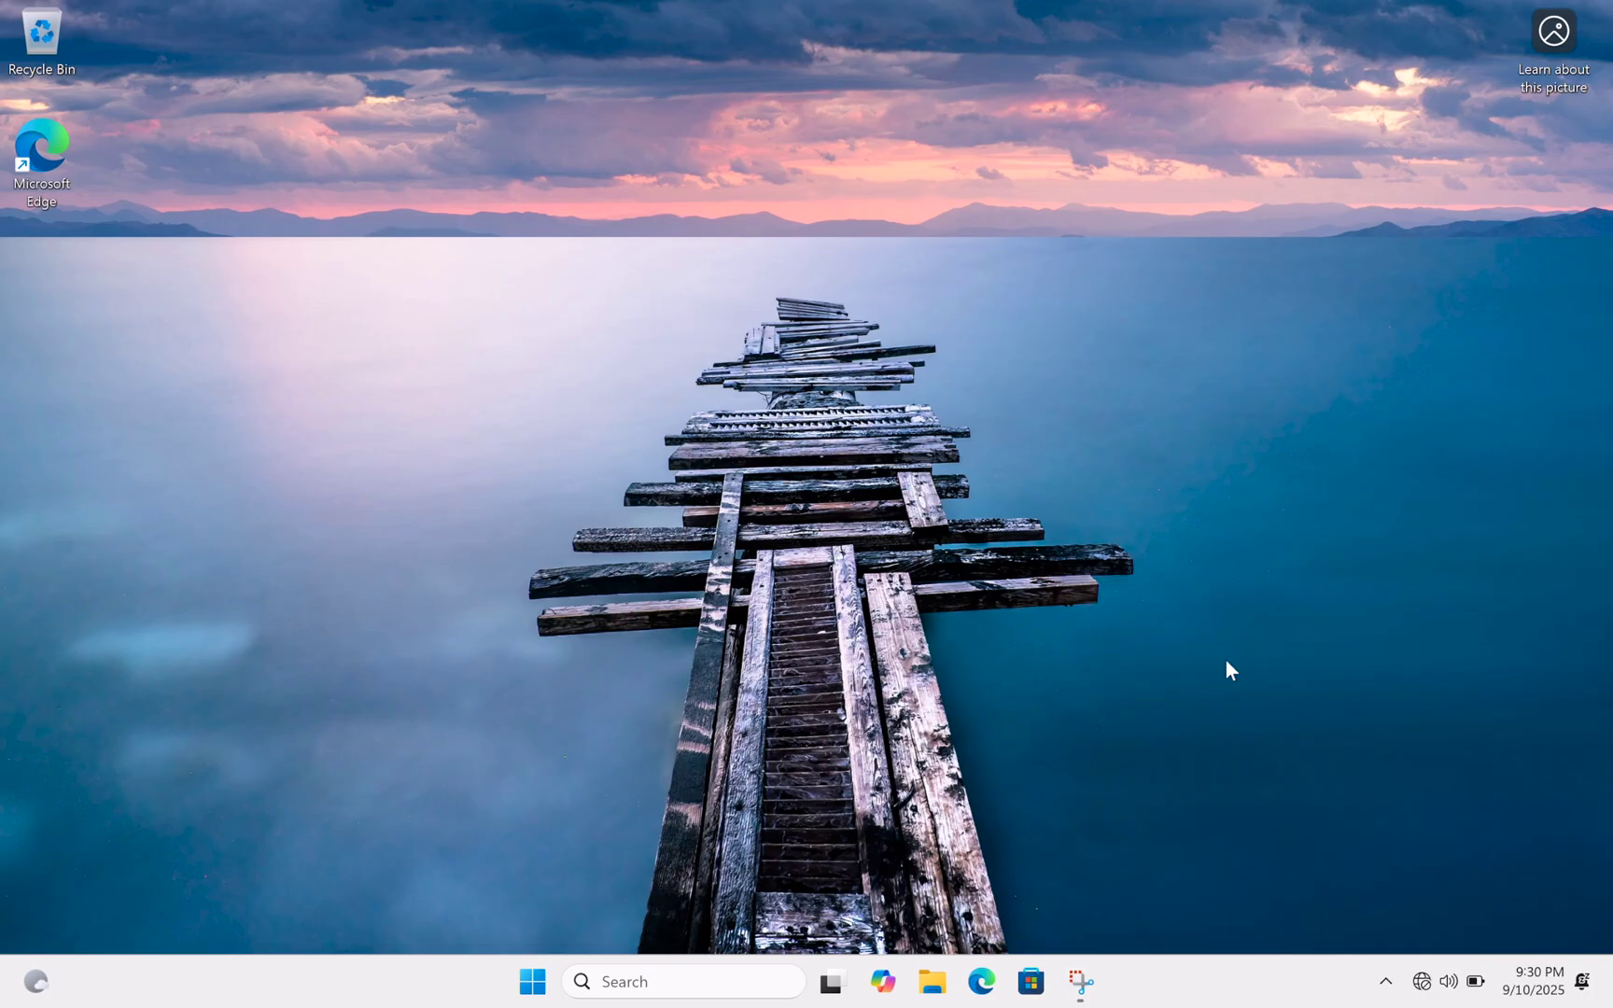
{"action": "left_click", "coordinate": [933, 989]}
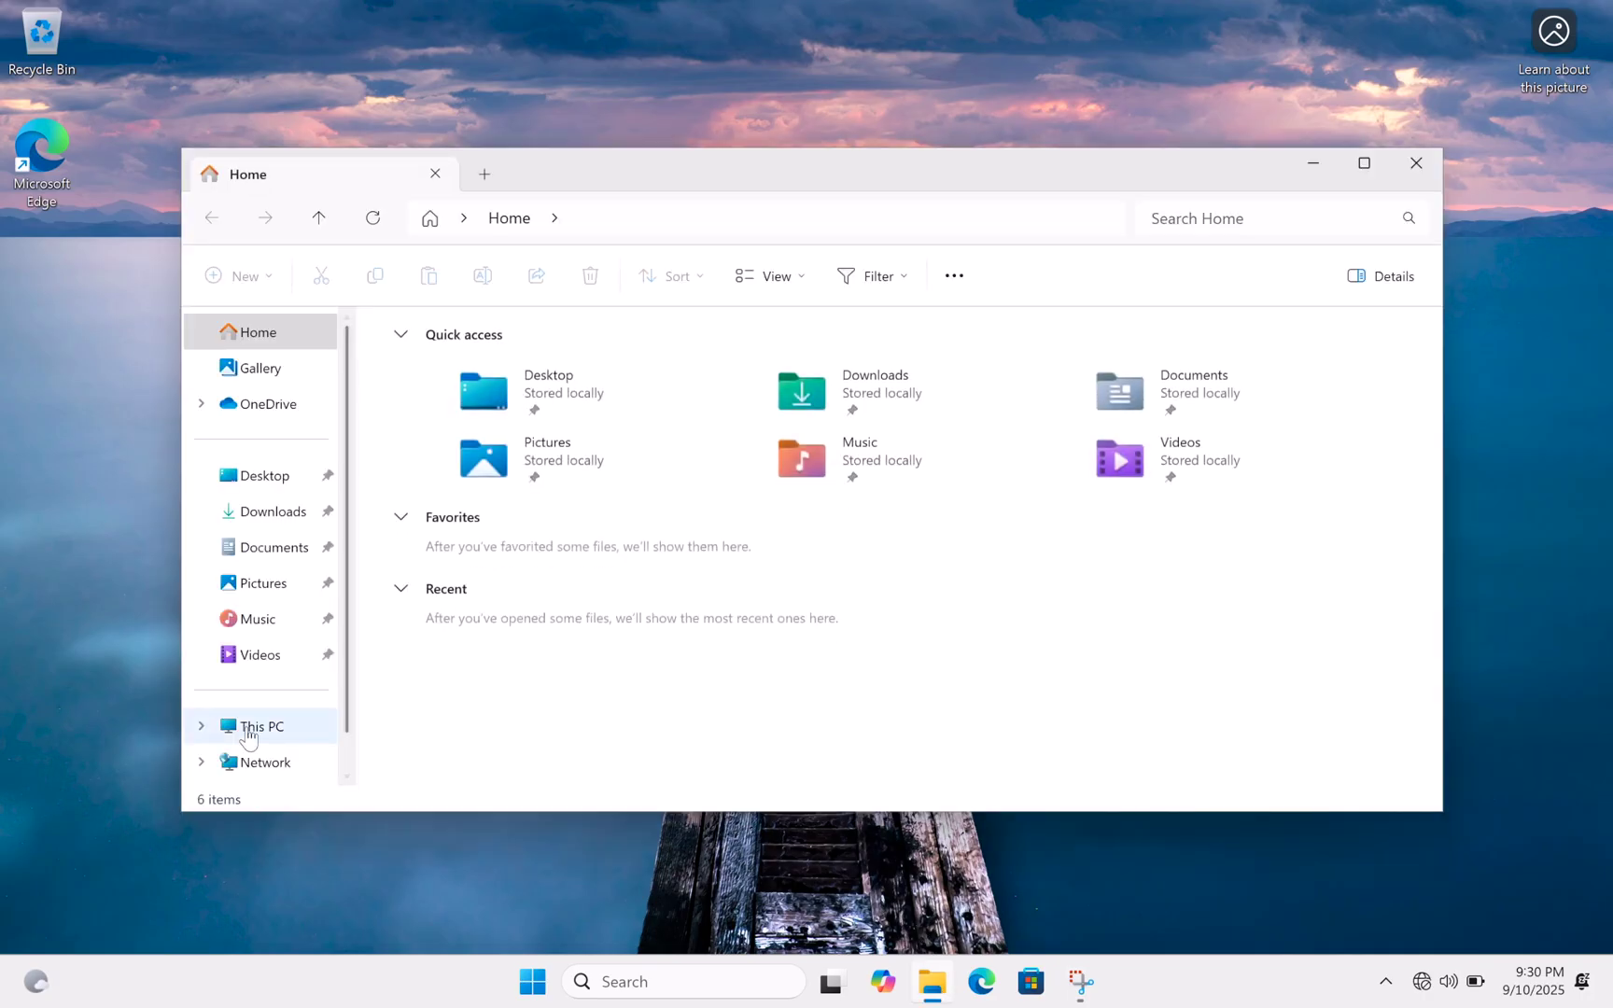
{"action": "left_click", "coordinate": [248, 731]}
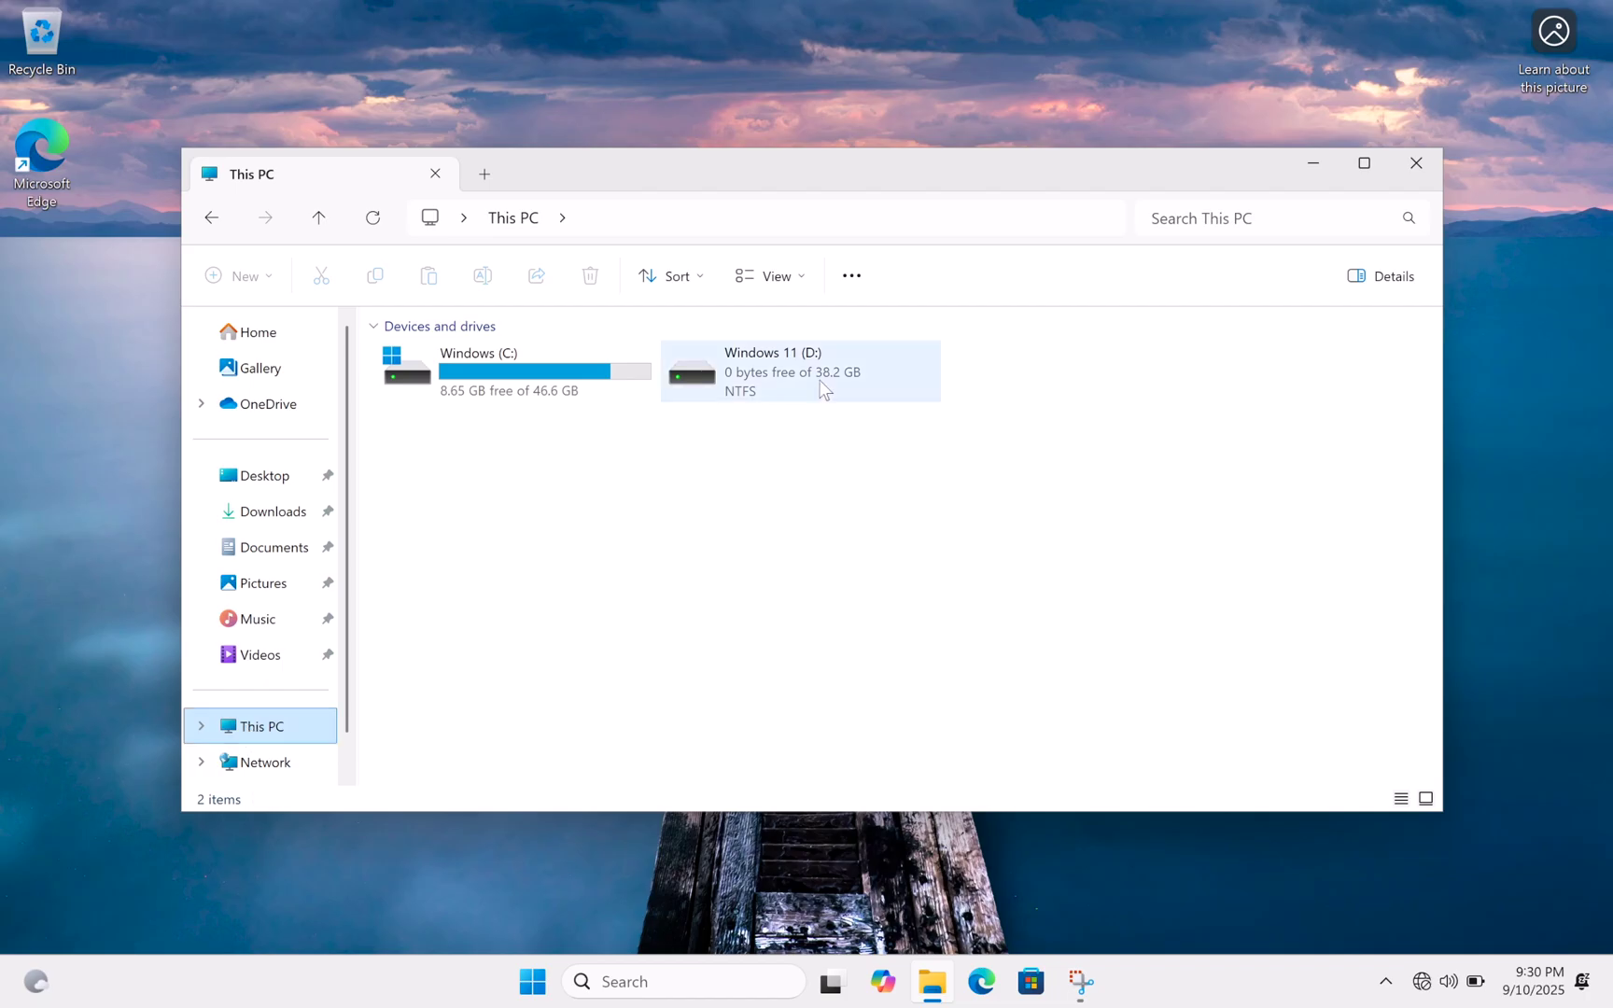
{"action": "double_click", "coordinate": [822, 387]}
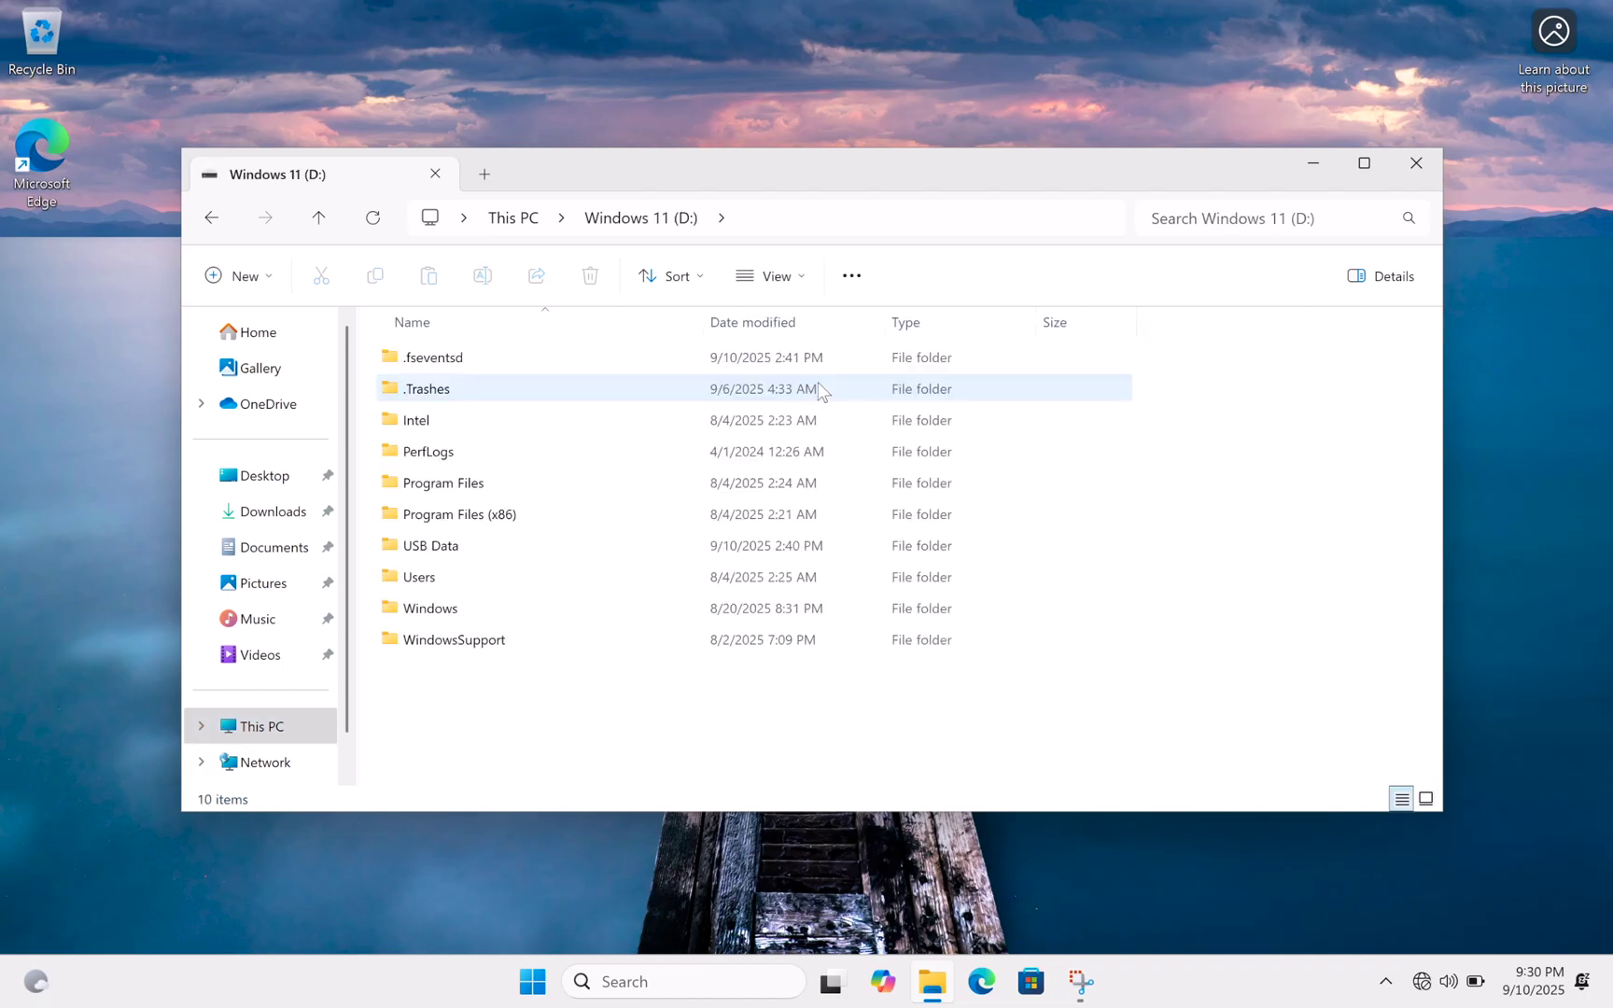
{"action": "double_click", "coordinate": [512, 638]}
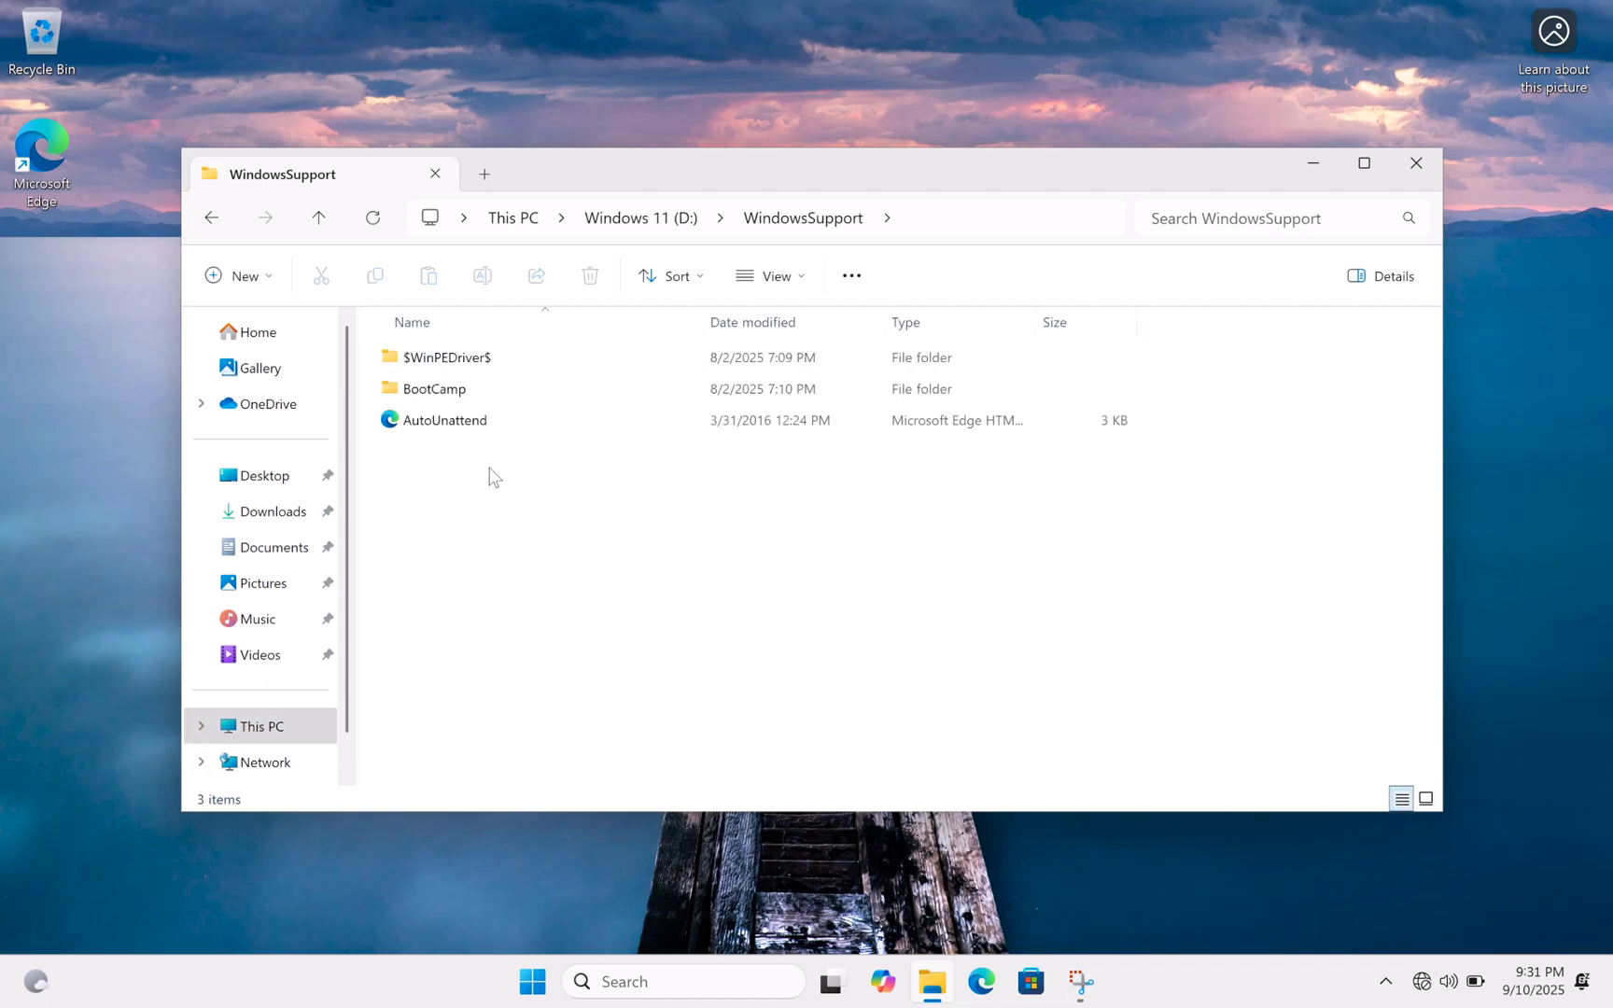
{"action": "double_click", "coordinate": [467, 393]}
{"action": "double_click", "coordinate": [422, 422]}
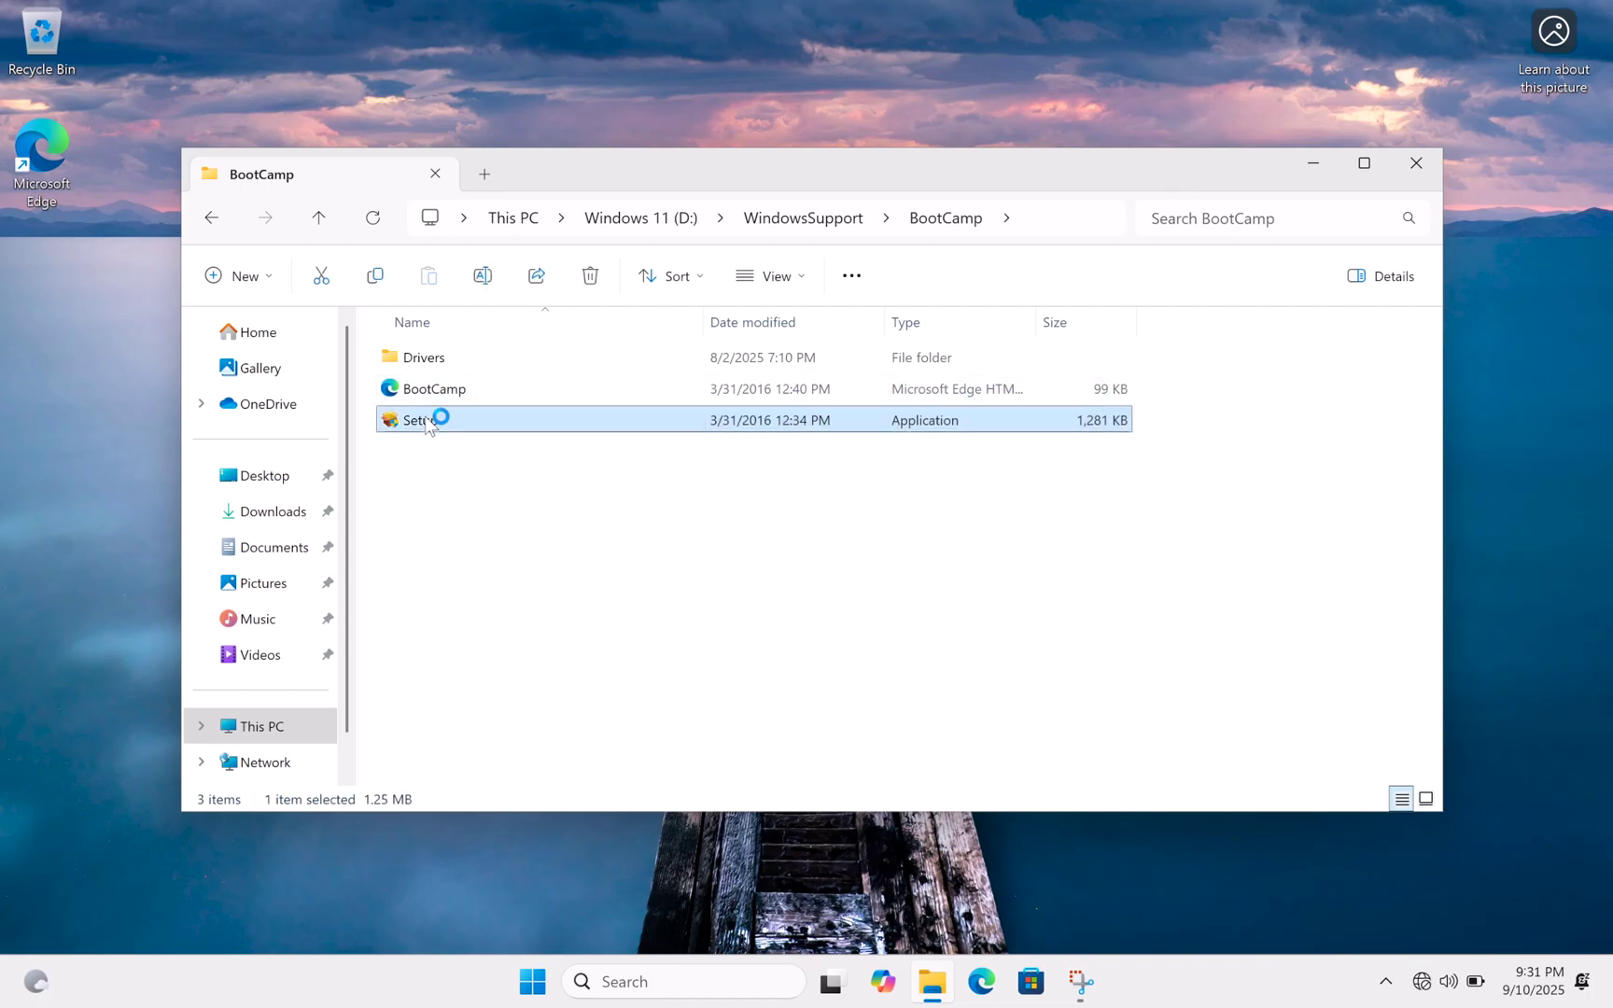
Install Boot Camp with its licence terms accepted, then finish and restart Windows.
{"action": "left_click", "coordinate": [1413, 168]}
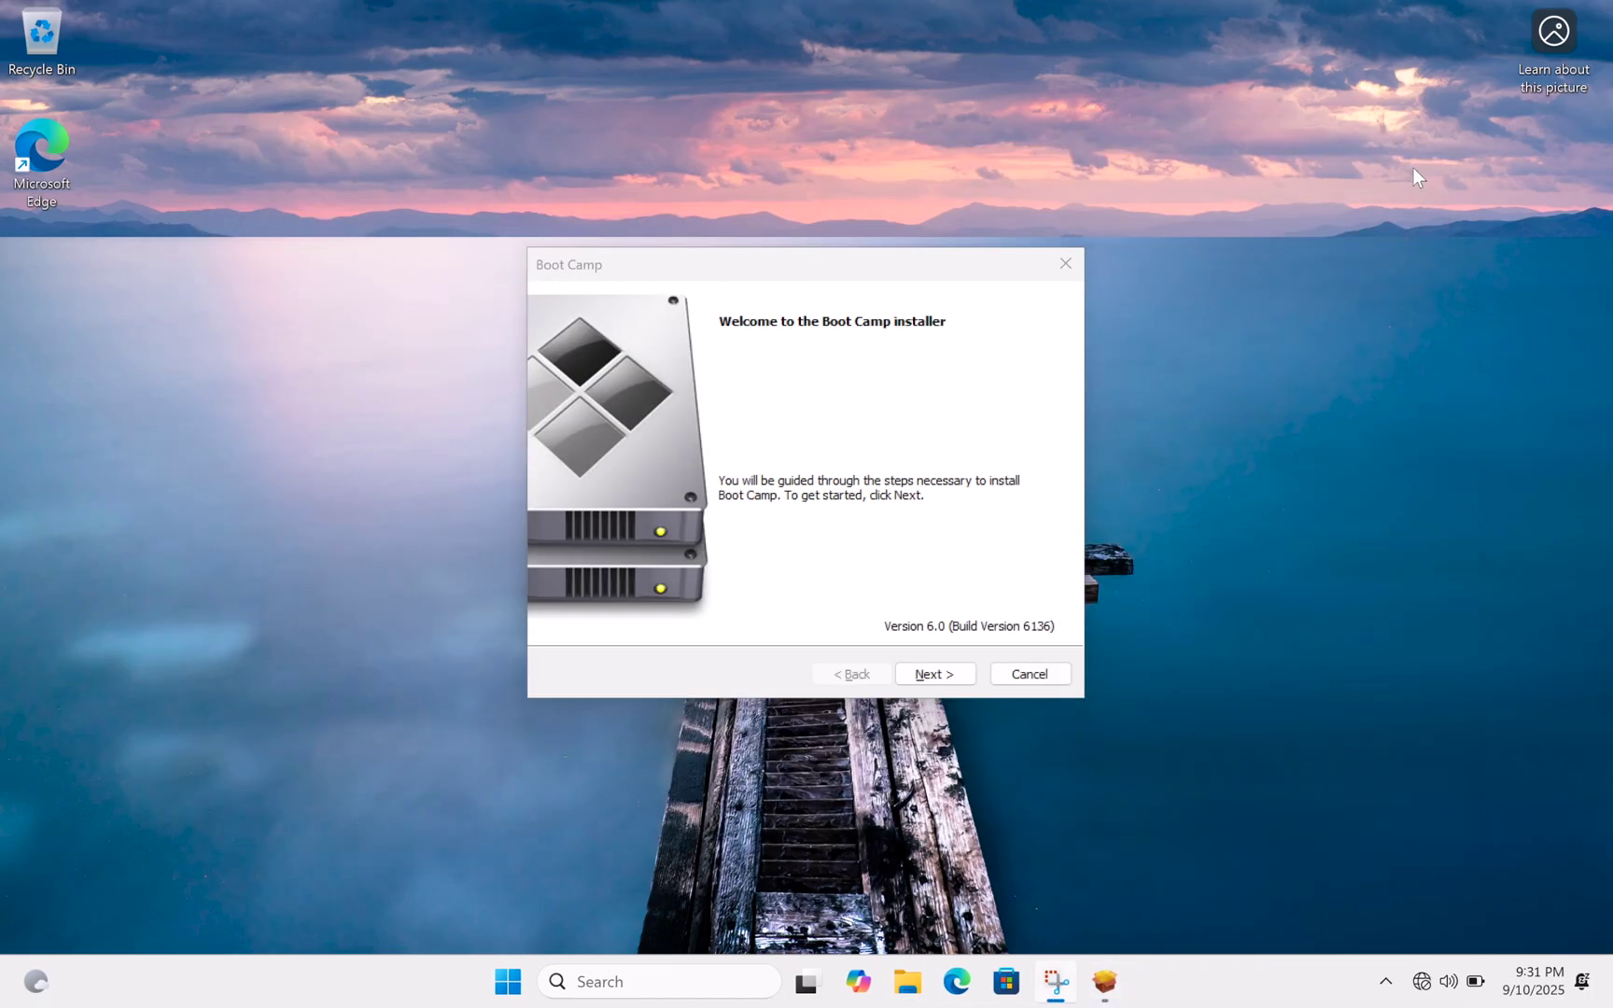
{"action": "left_click", "coordinate": [934, 673]}
{"action": "left_click", "coordinate": [757, 588]}
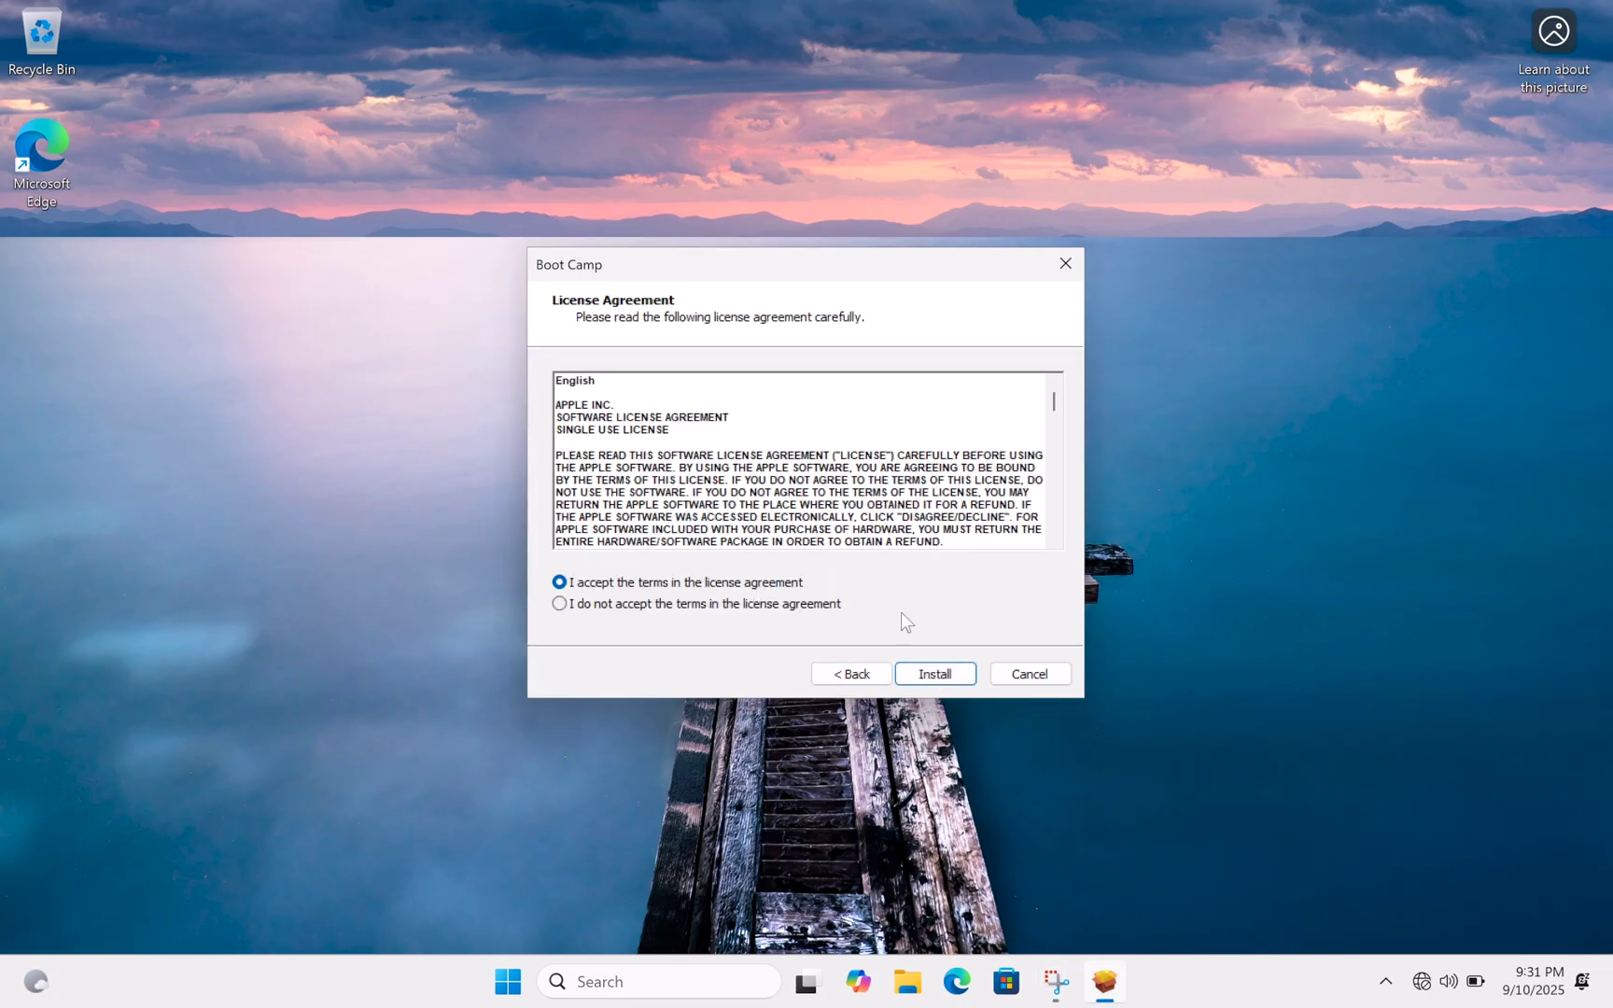
{"action": "left_click", "coordinate": [934, 673]}
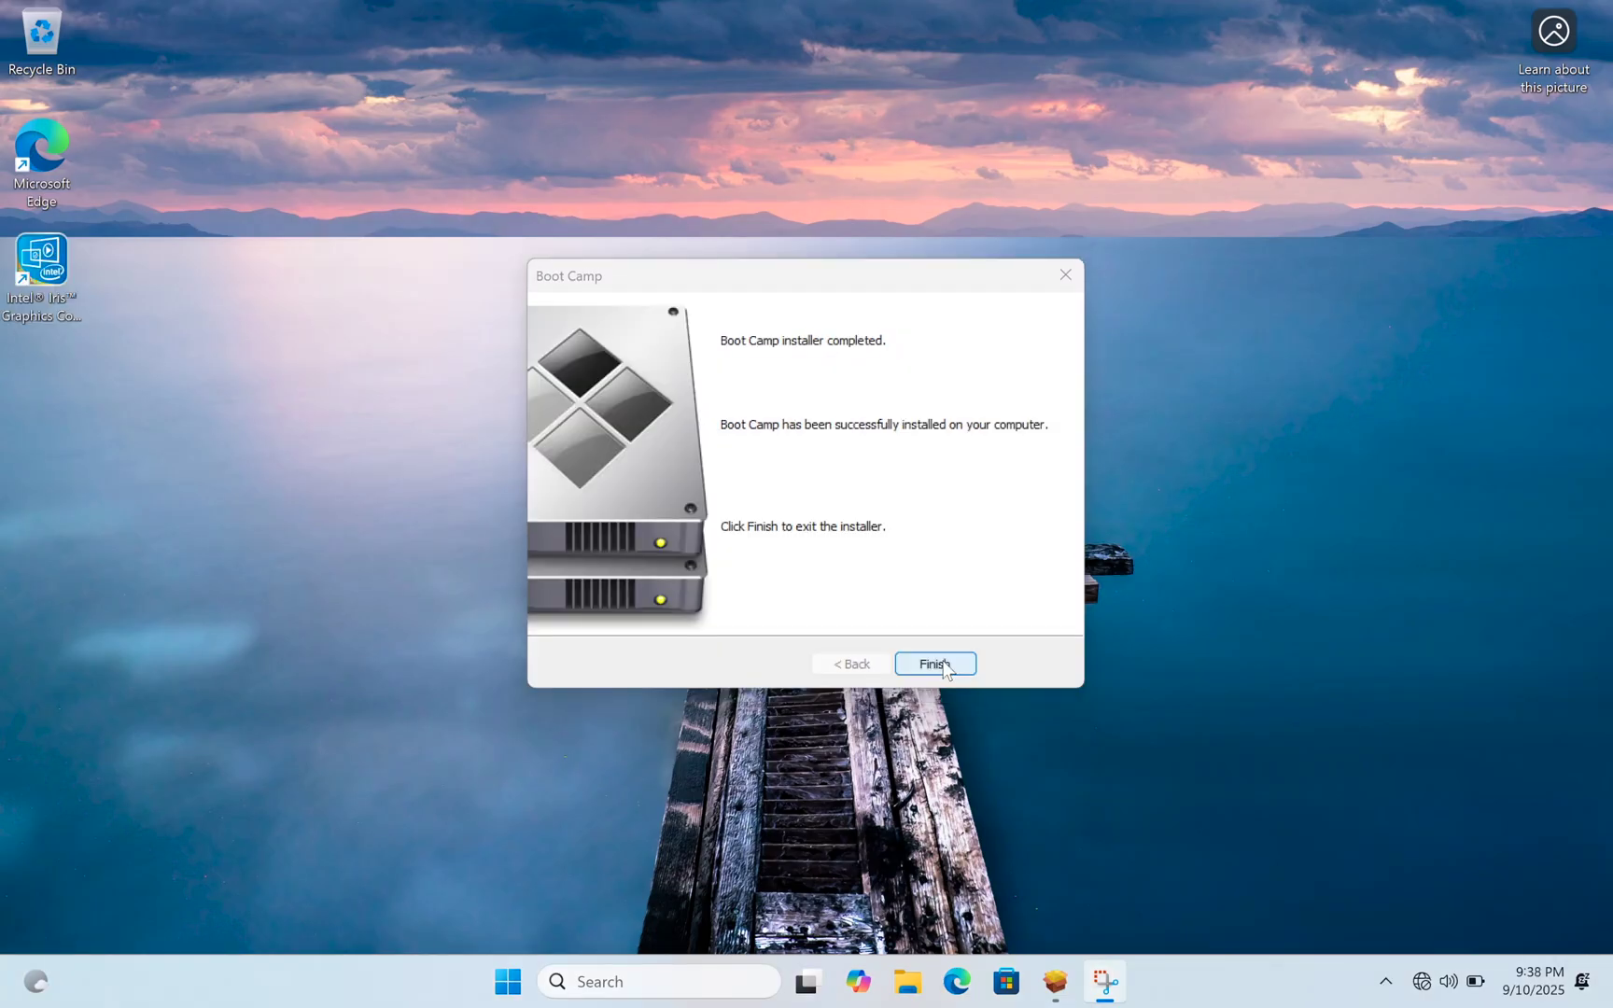
{"action": "left_click", "coordinate": [942, 634]}
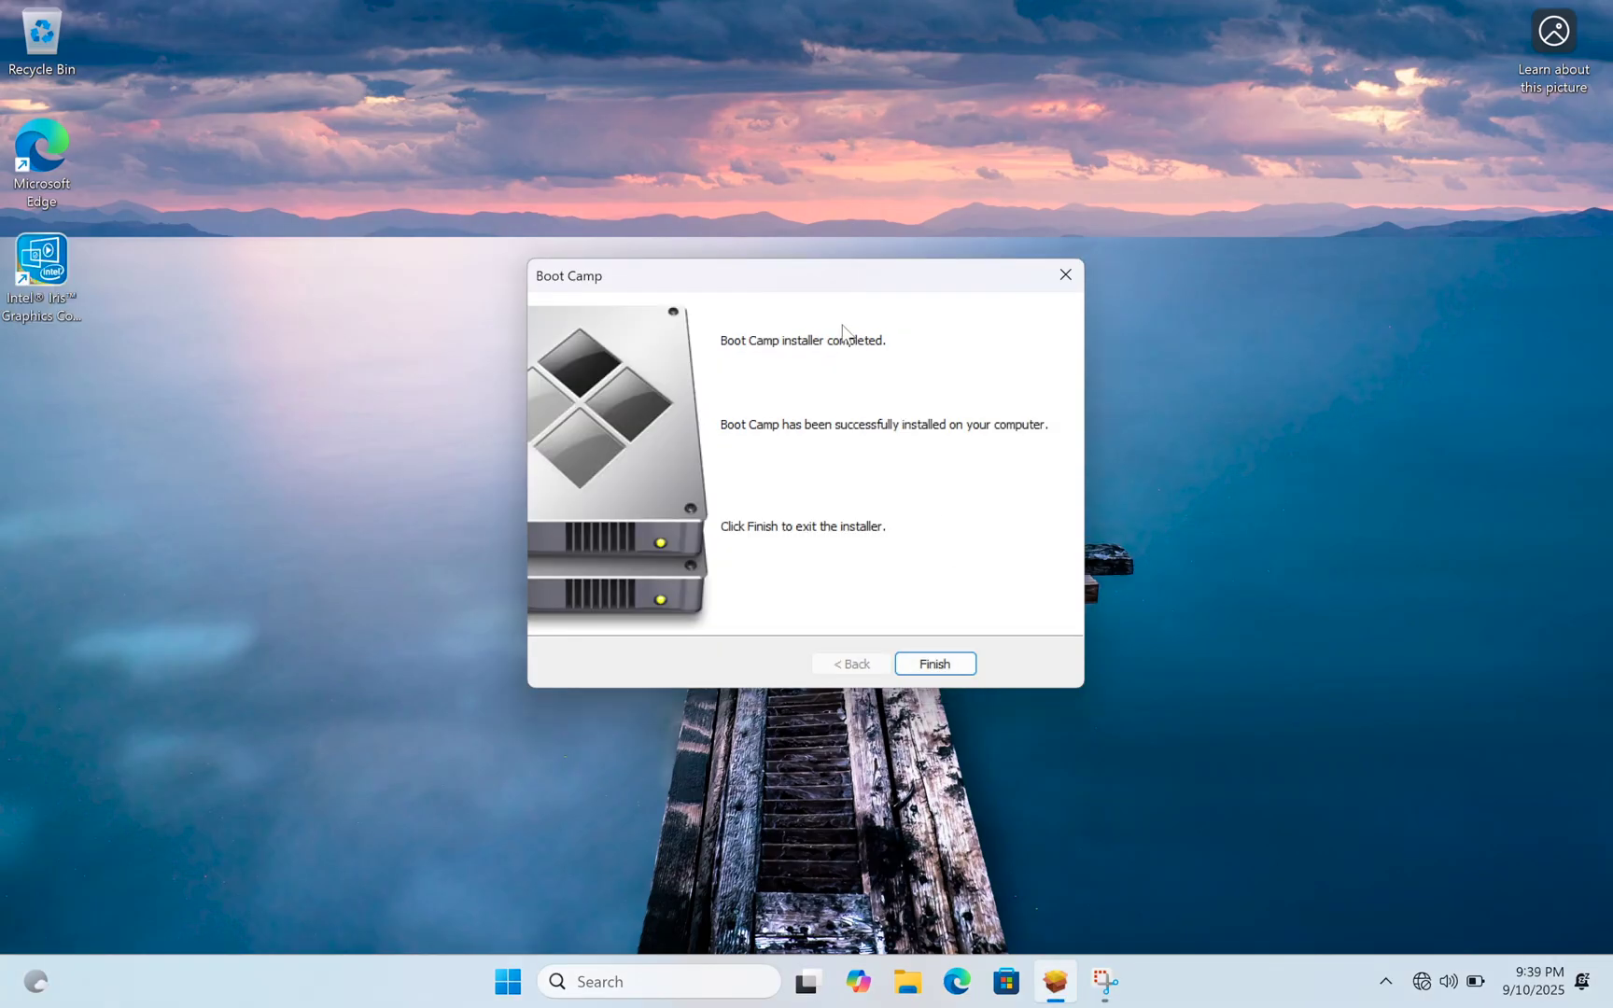
{"action": "left_click", "coordinate": [936, 663]}
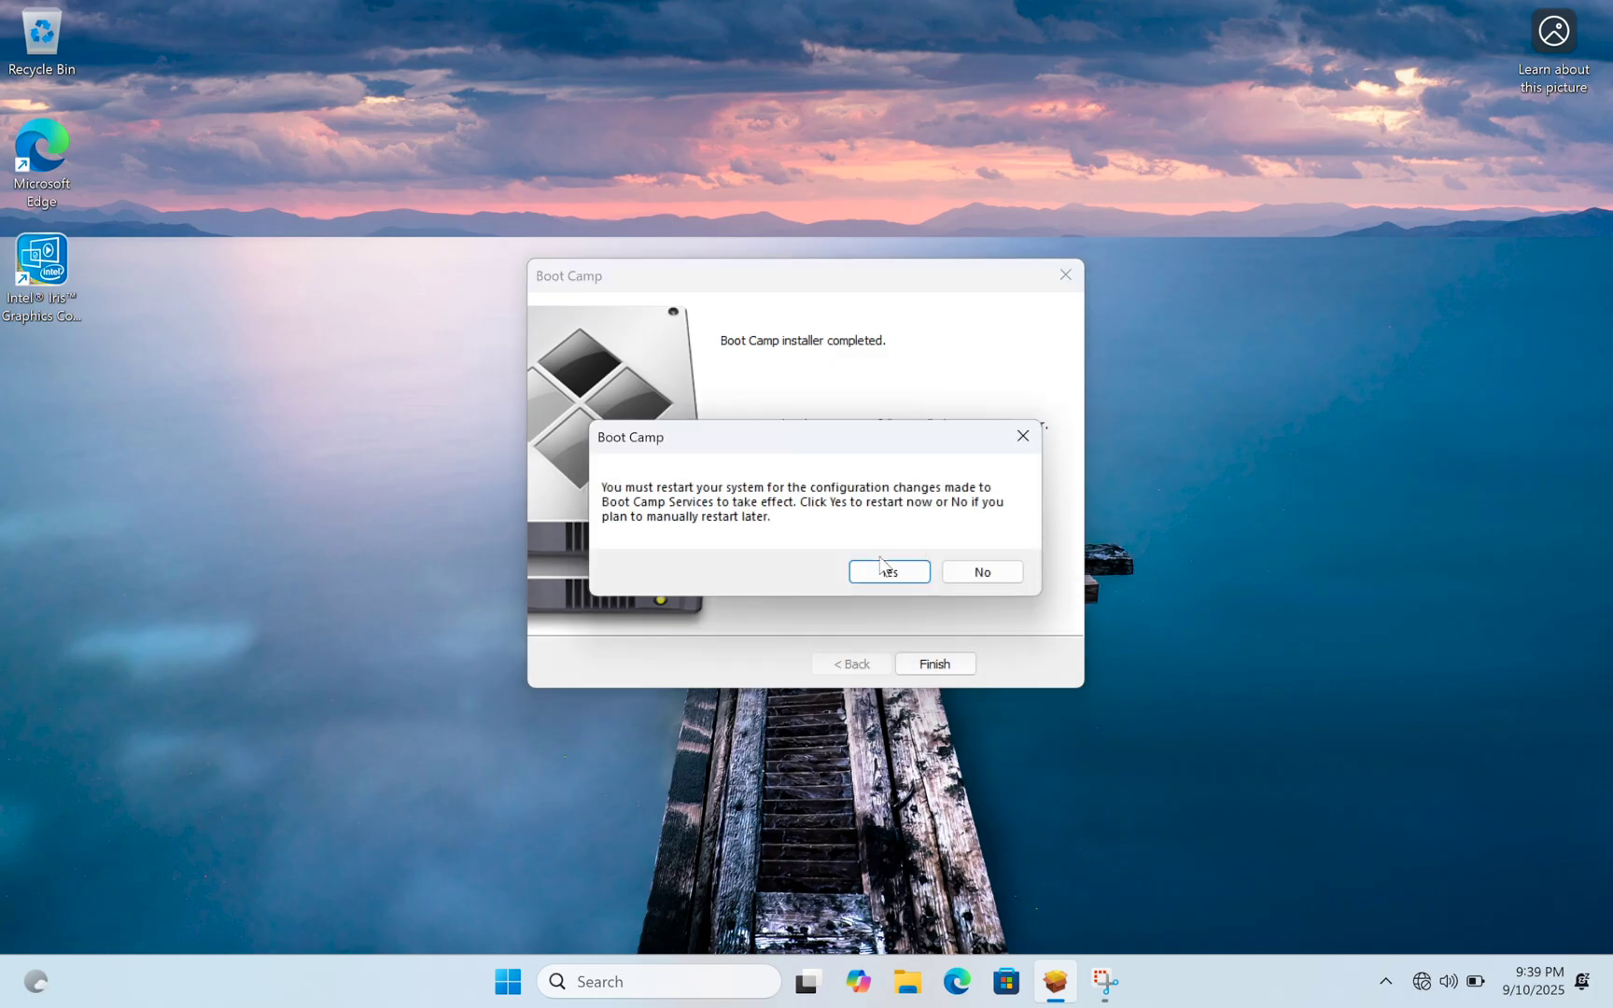
{"action": "left_click", "coordinate": [889, 573]}
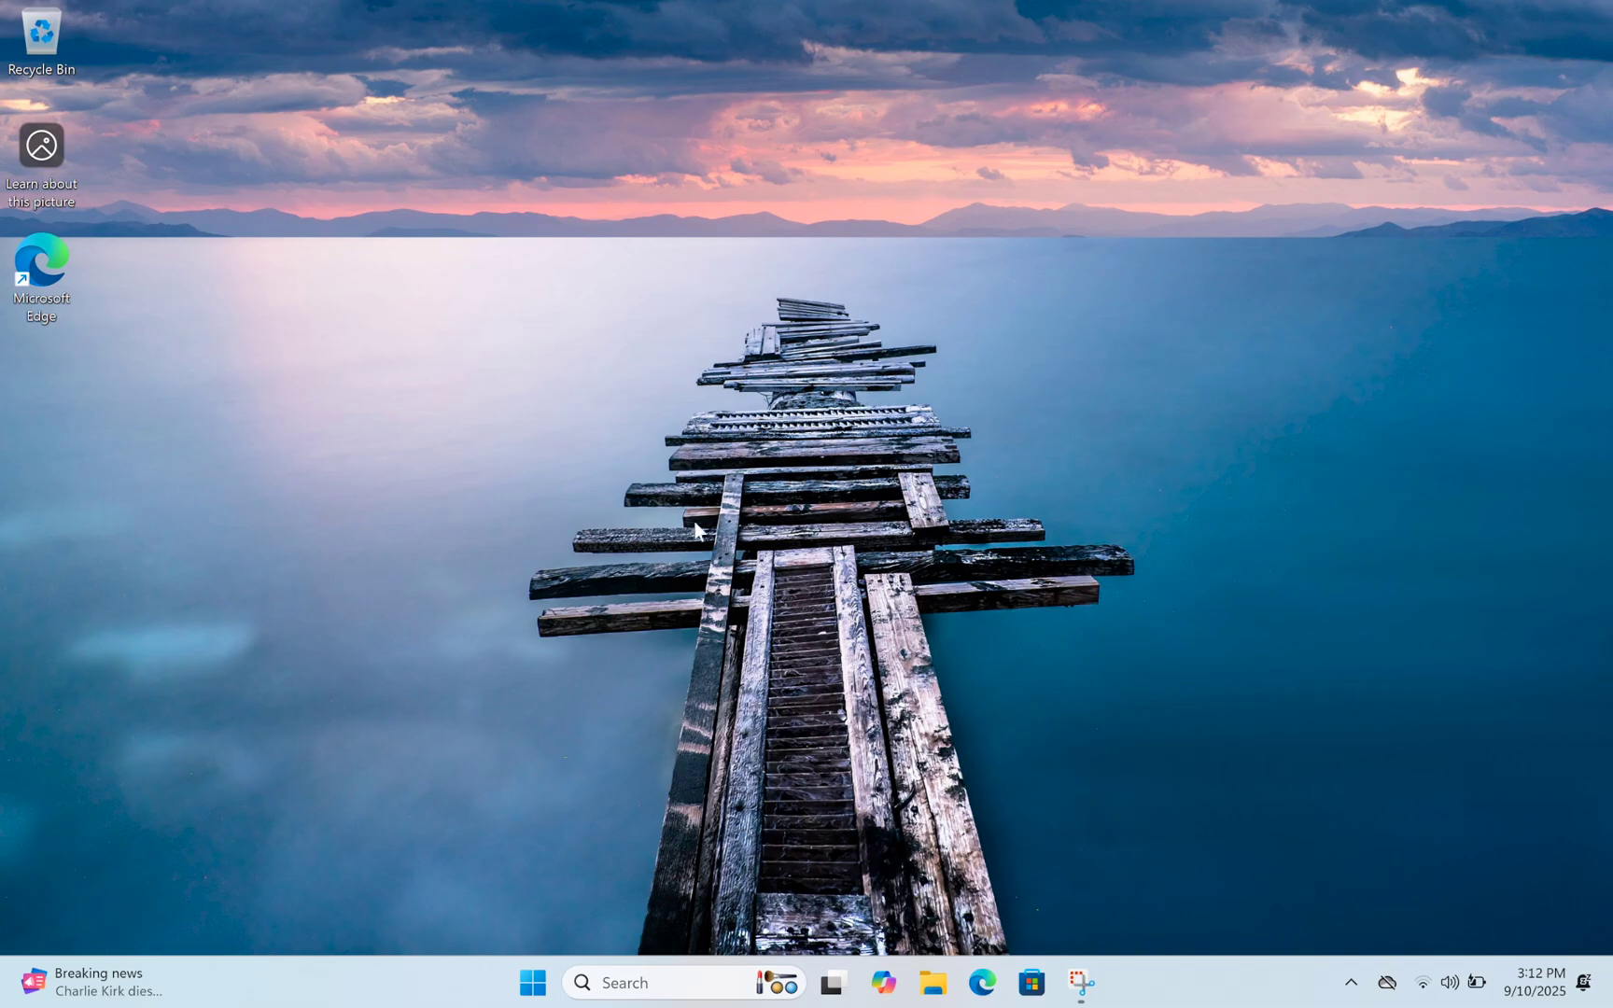
Check the Start menu, widgets, hidden tray icons and quick settings panels on the taskbar.
{"action": "left_click", "coordinate": [533, 984]}
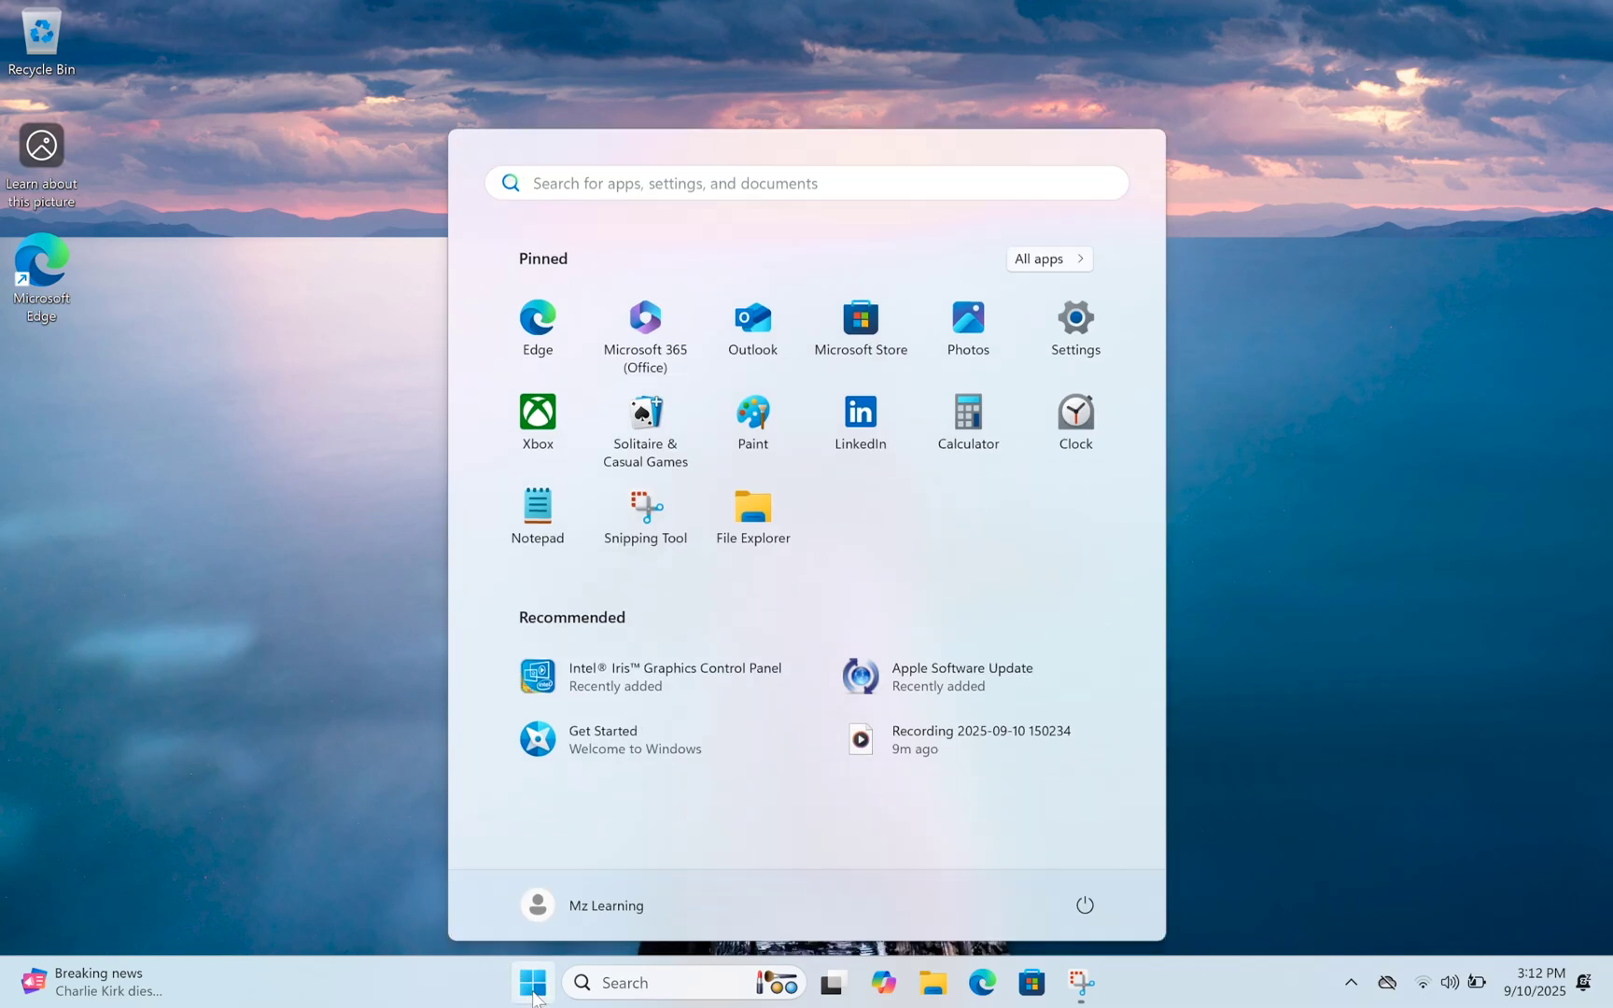
{"action": "left_click", "coordinate": [534, 995]}
{"action": "left_click", "coordinate": [103, 975]}
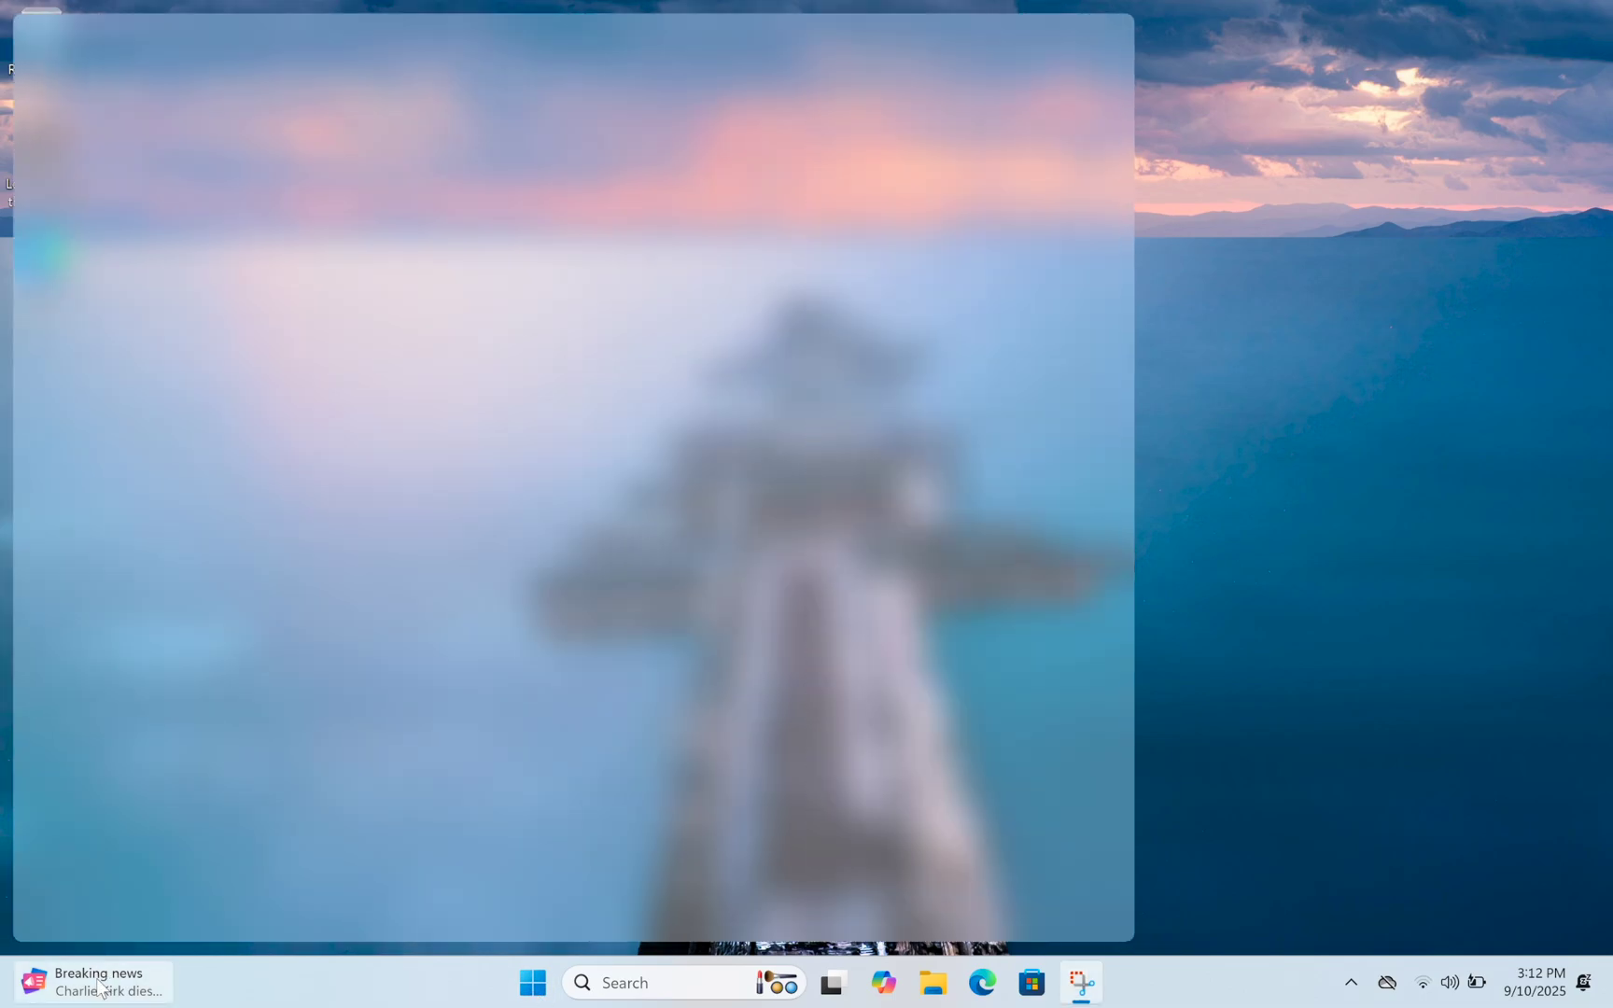
{"action": "left_click", "coordinate": [106, 970]}
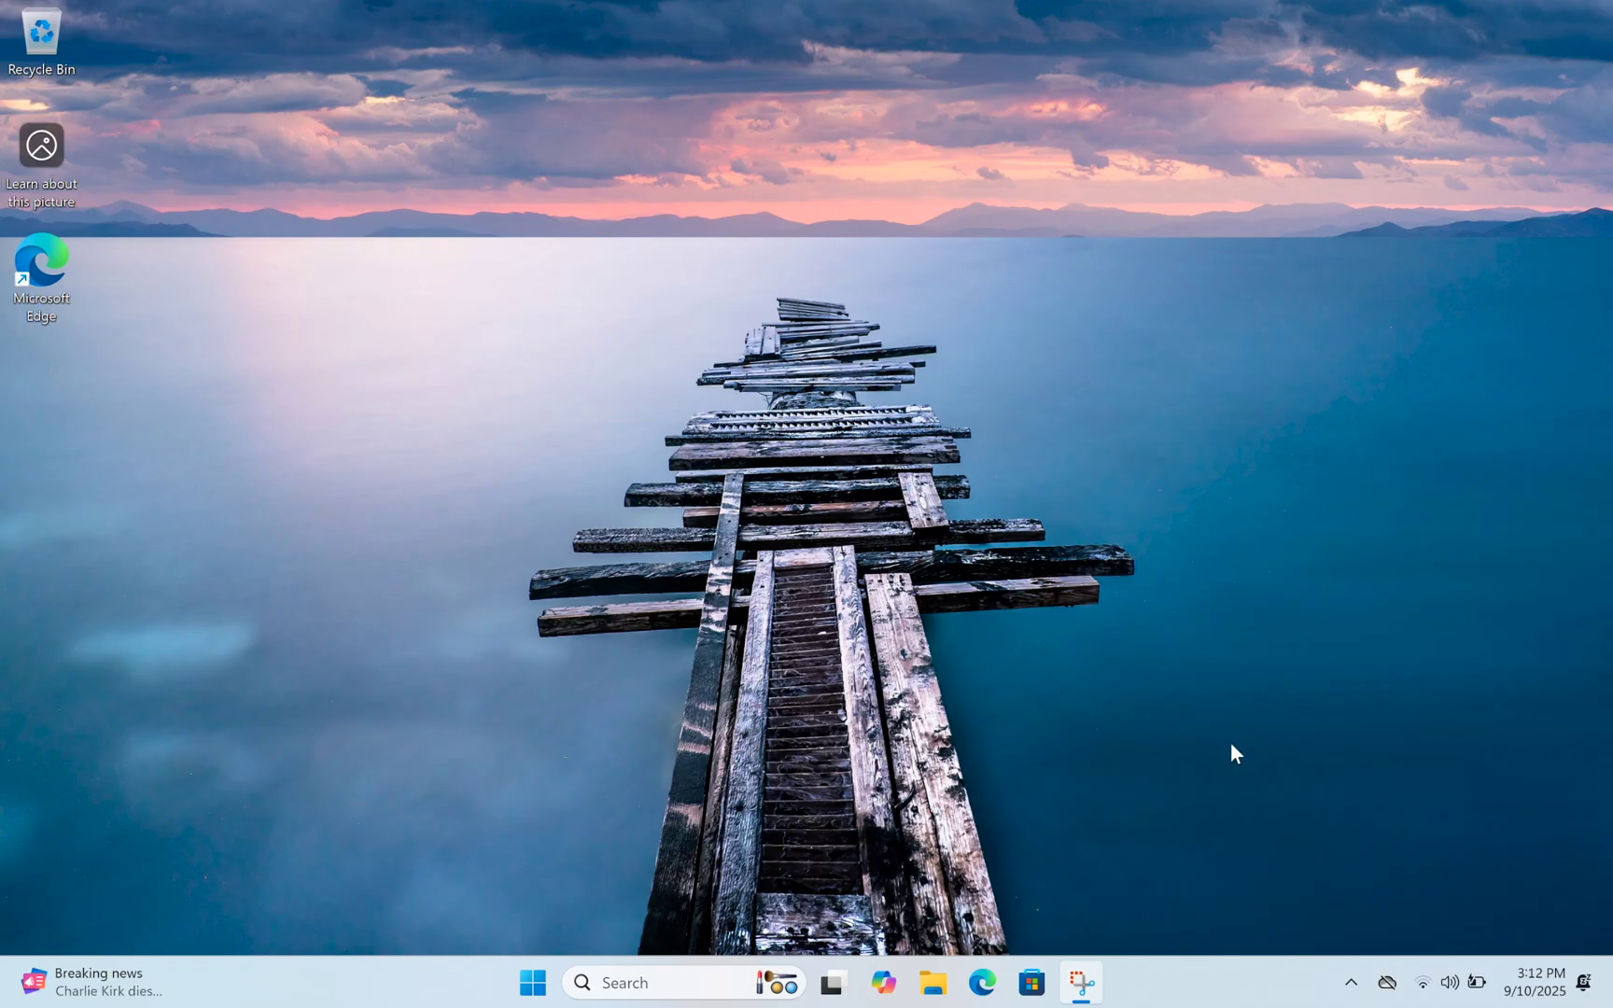
{"action": "left_click", "coordinate": [1350, 983]}
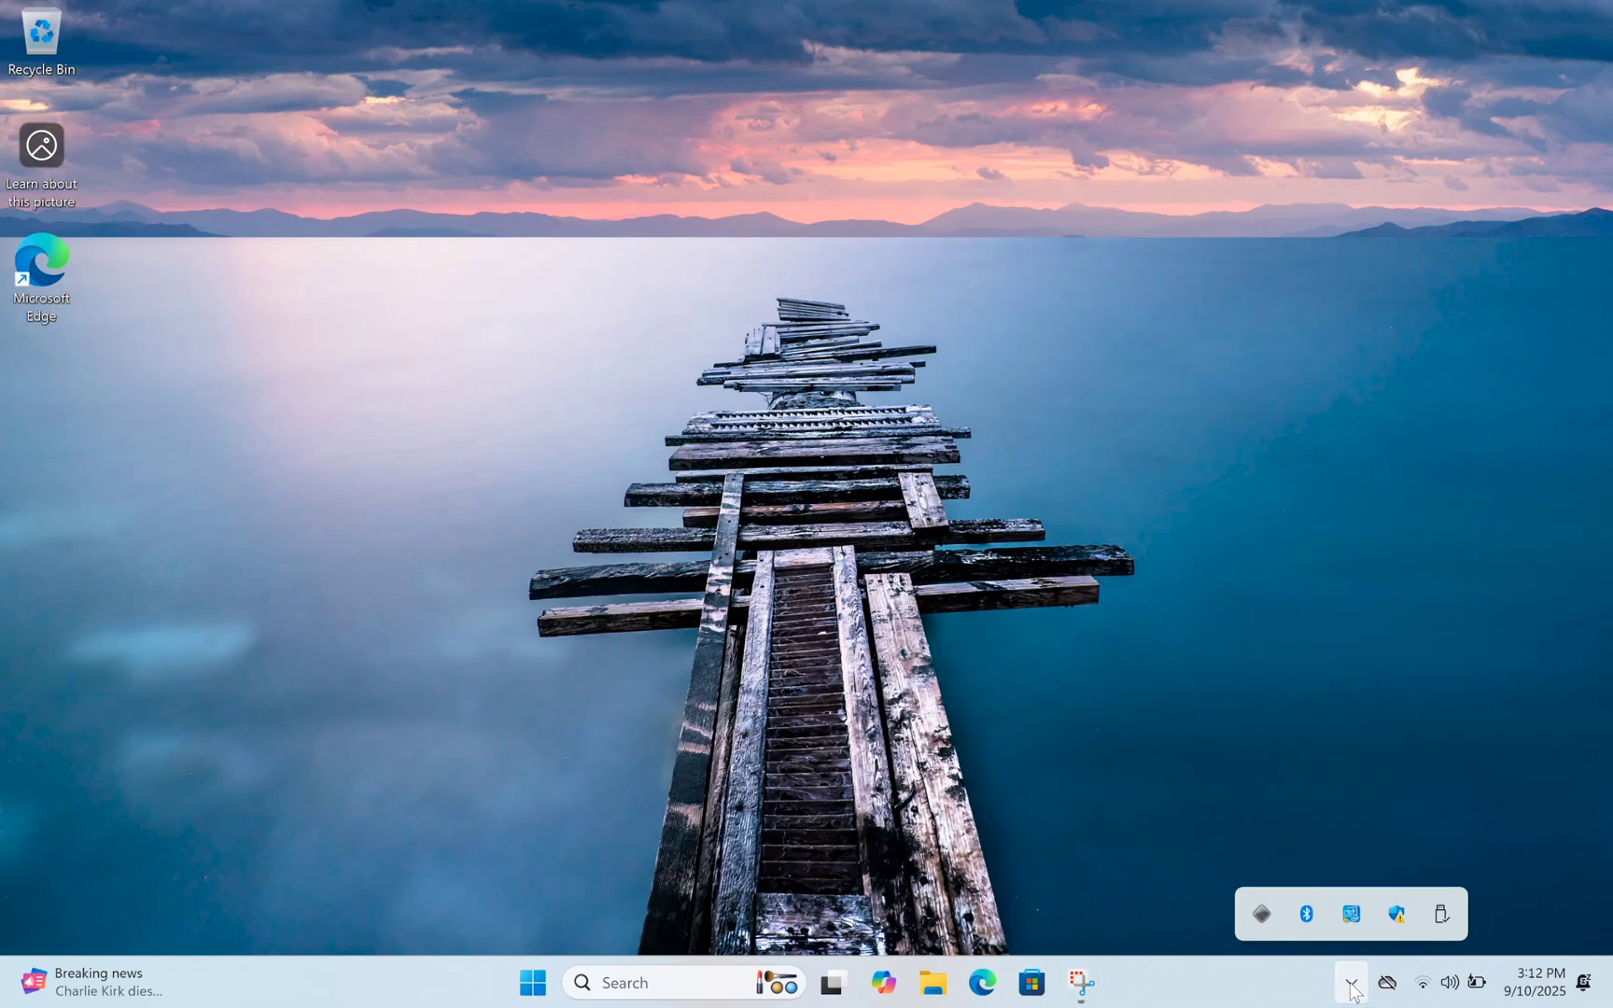
{"action": "left_click", "coordinate": [1352, 991]}
{"action": "left_click", "coordinate": [1473, 980]}
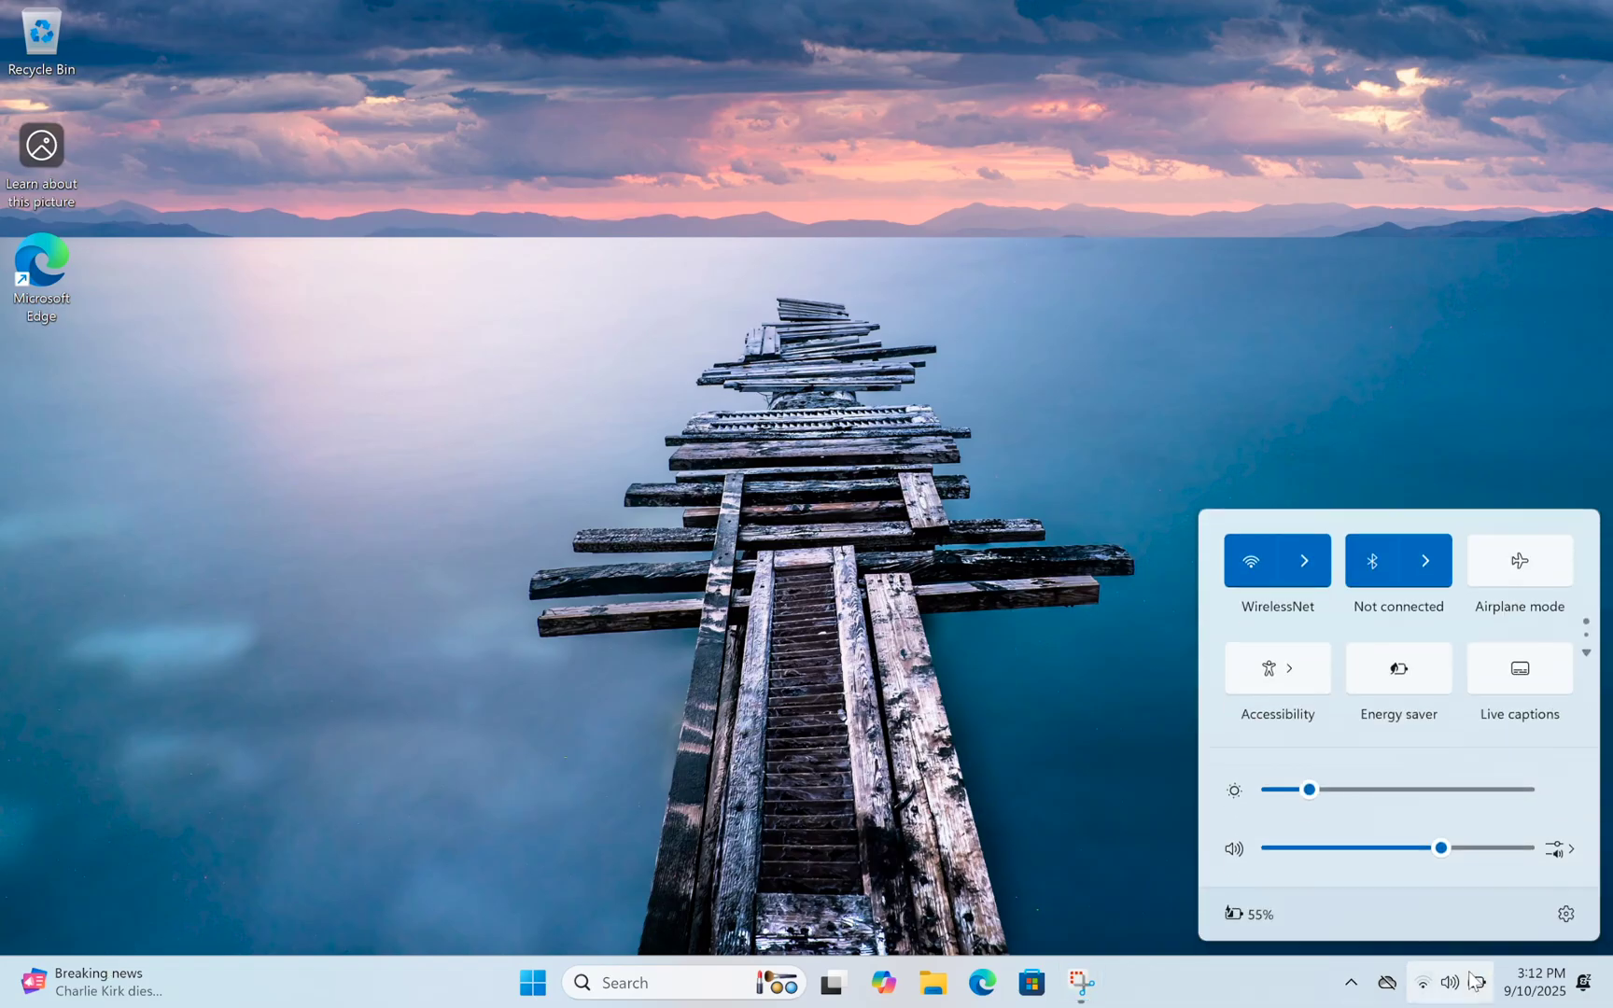
{"action": "left_click", "coordinate": [1473, 980]}
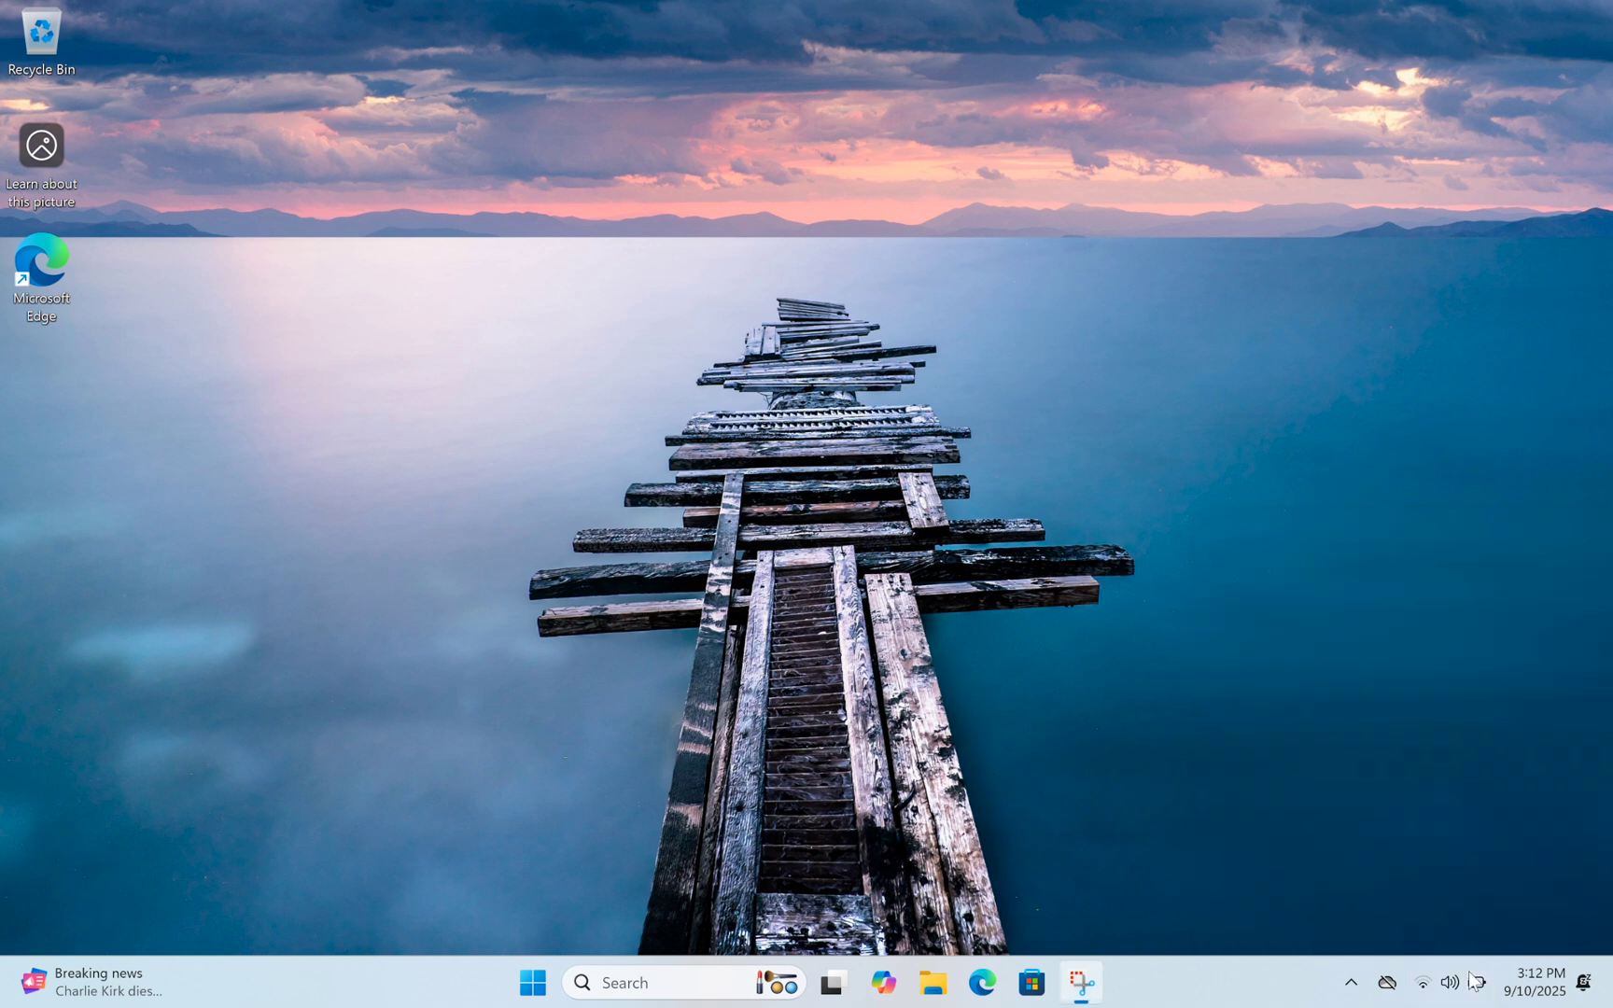
Choose Restart in OS X from the Boot Camp tray icon's menu.
{"action": "left_click", "coordinate": [1351, 983]}
{"action": "right_click", "coordinate": [1265, 919]}
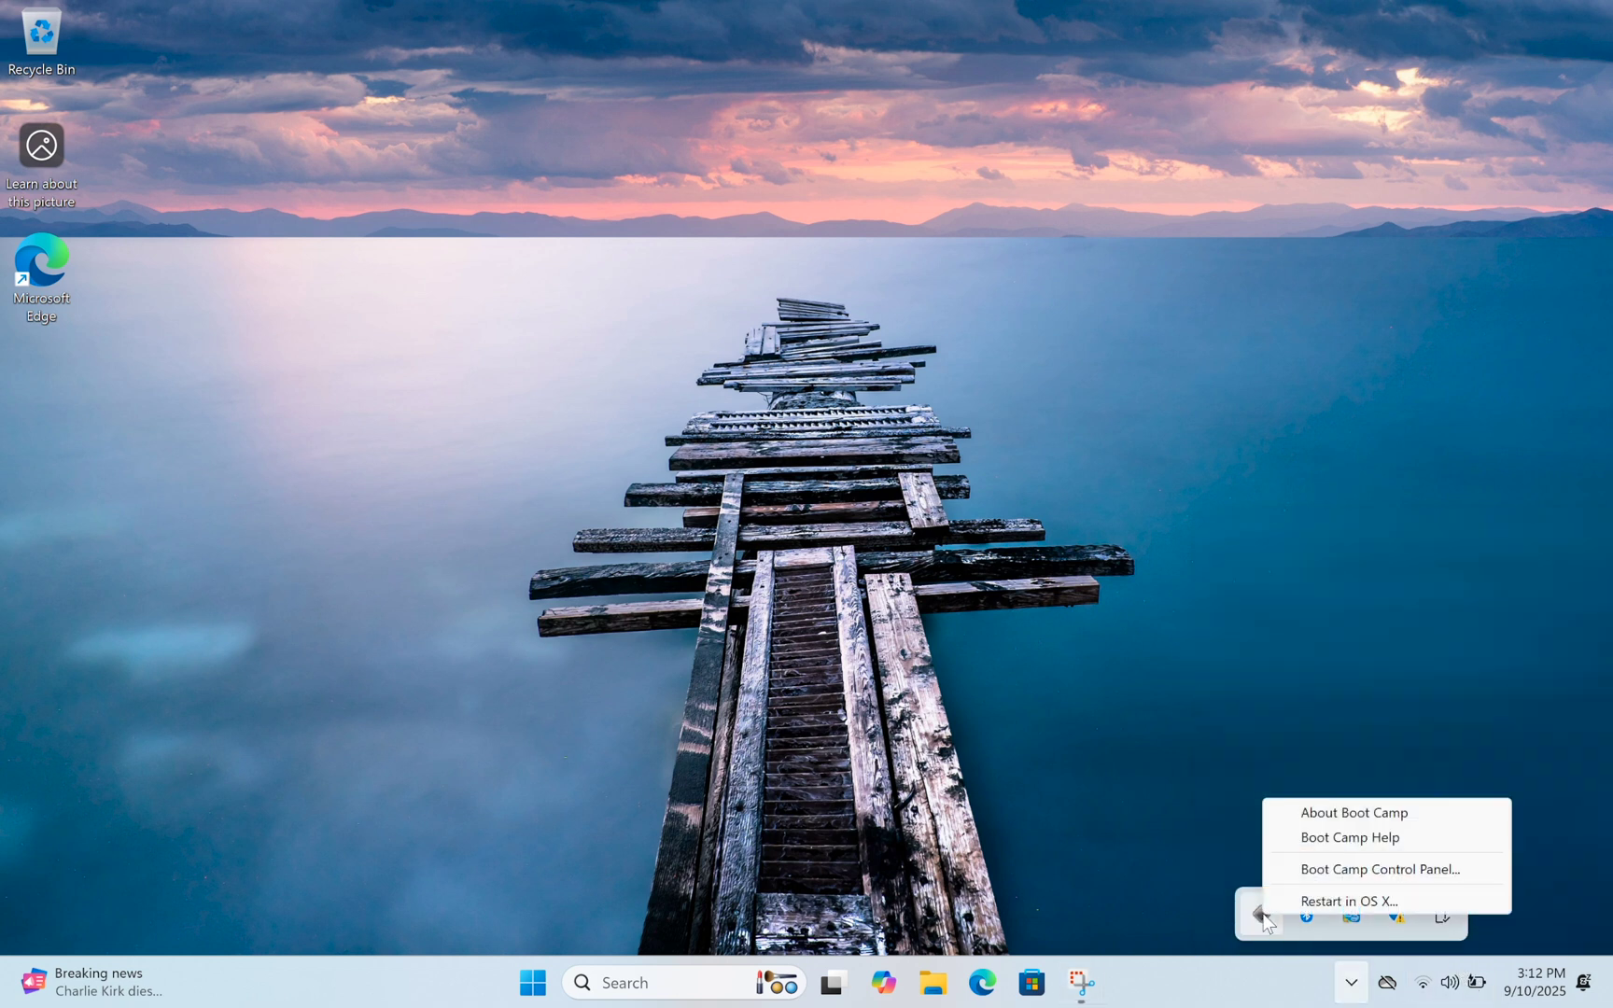
{"action": "left_click", "coordinate": [1303, 898]}
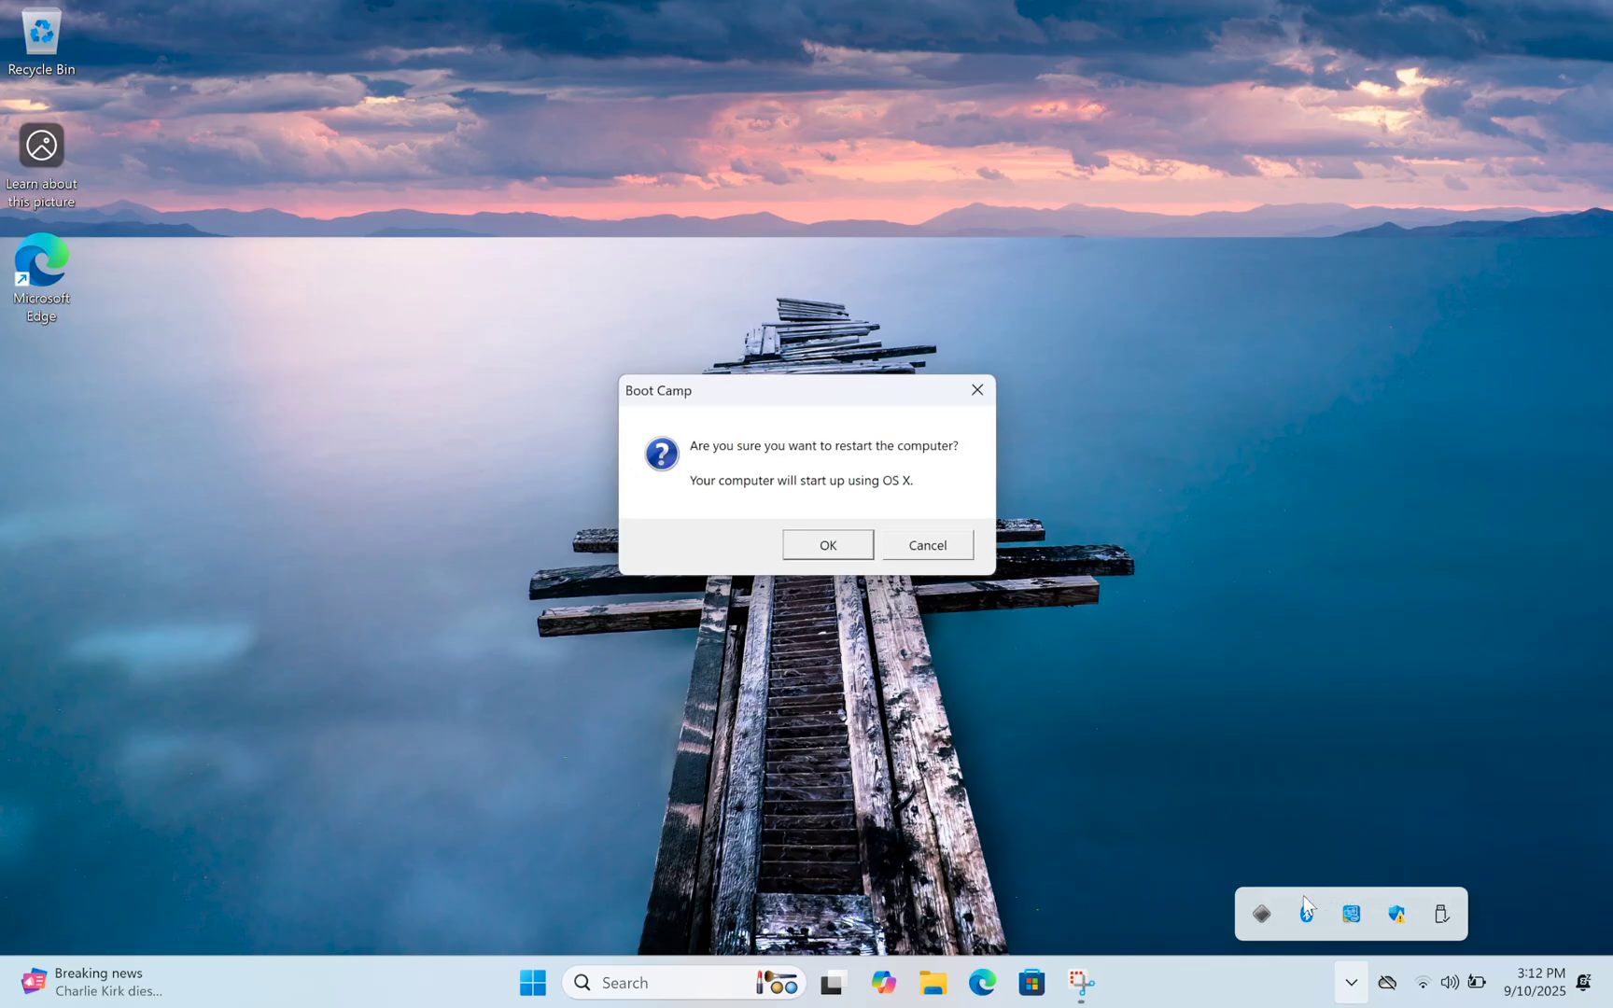